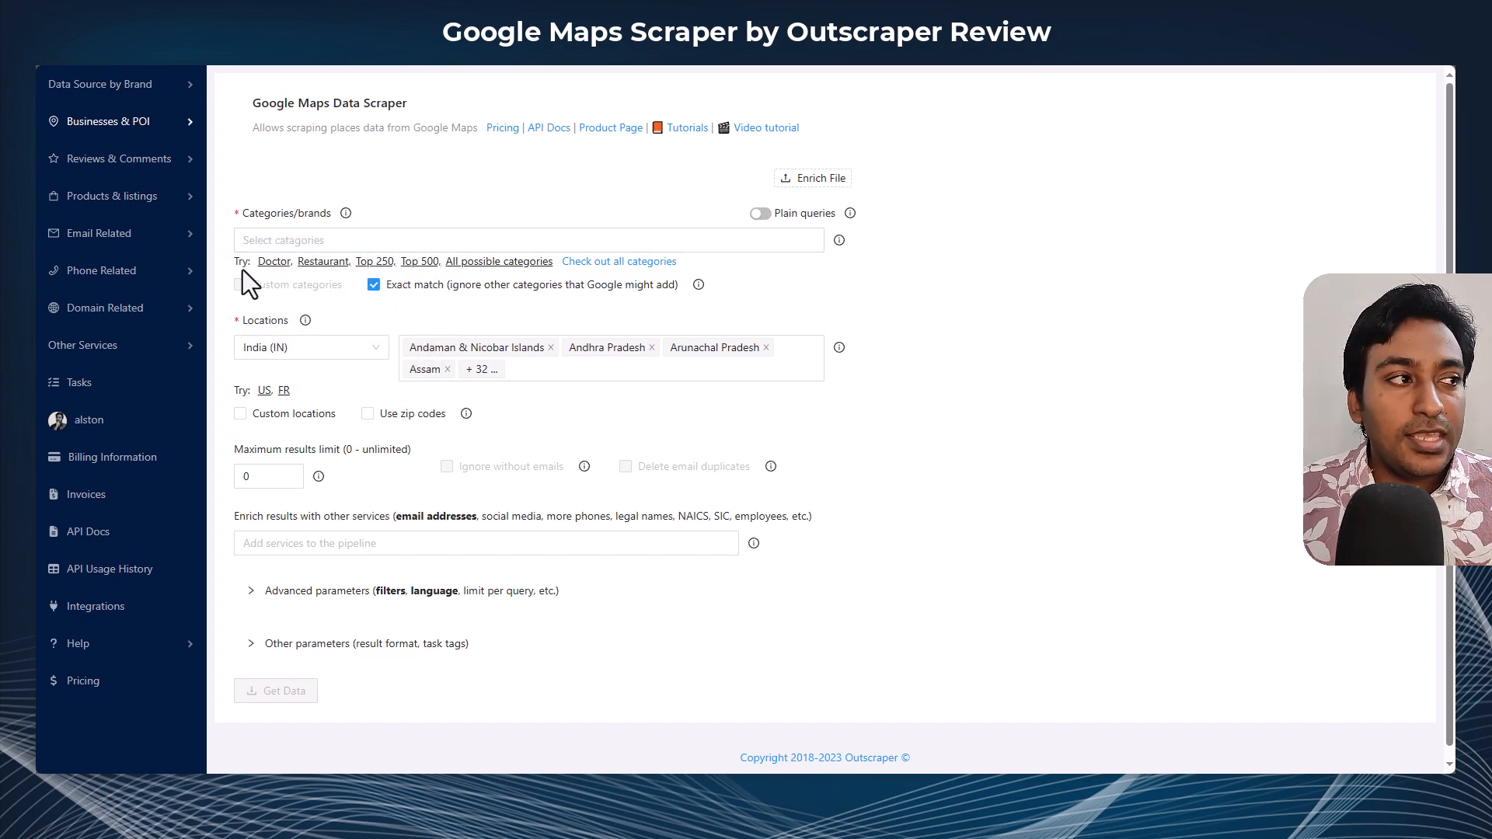
Step: Add the categories 3d printing service, abbey, and aboriginal and torres strait islander organisation to the scraper query
click(278, 242)
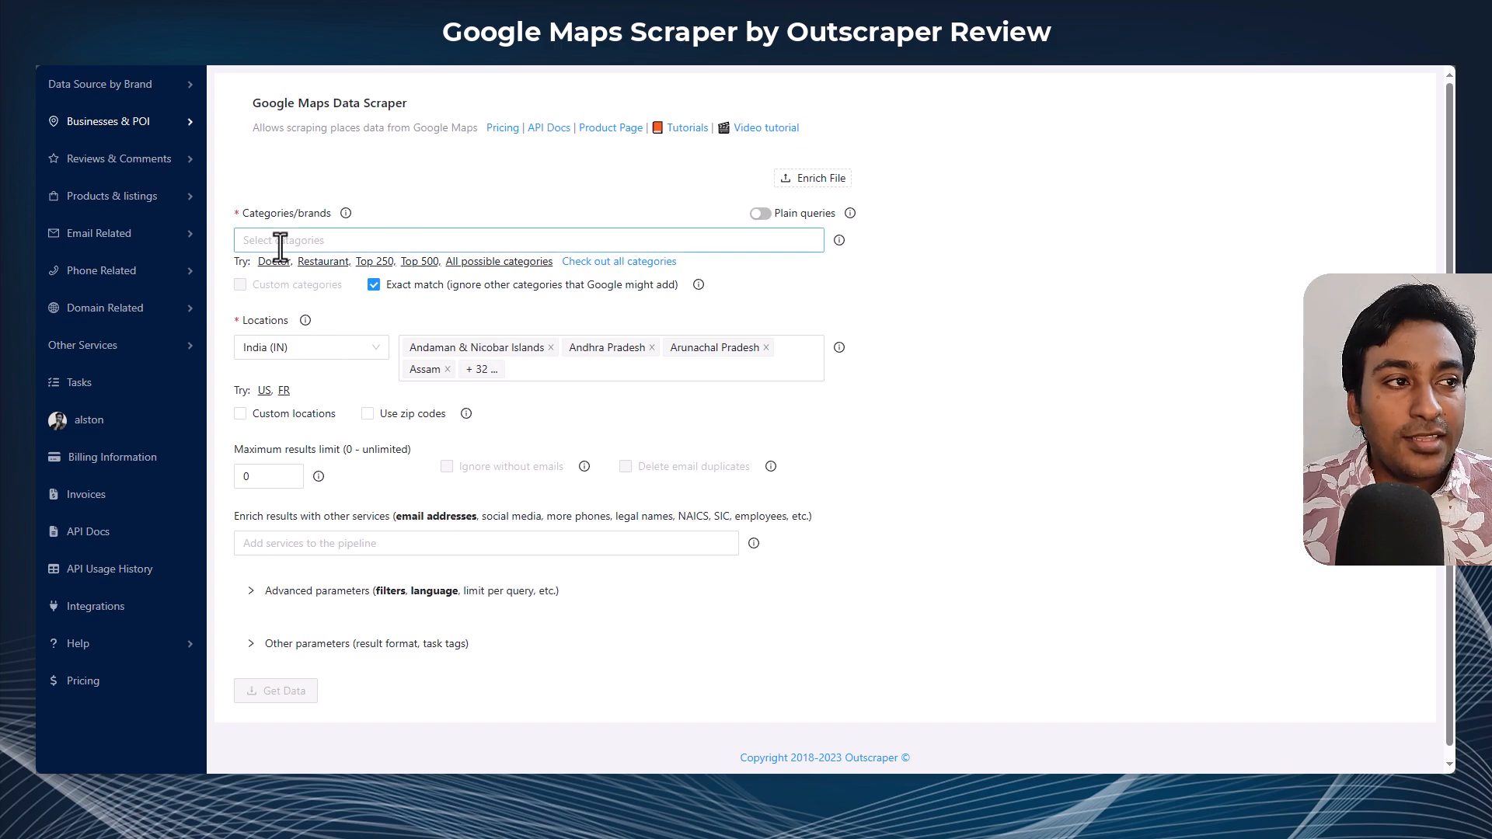
mouse_move(822, 265)
mouse_down()
mouse_move(798, 450)
mouse_move(828, 385)
mouse_move(836, 263)
mouse_up()
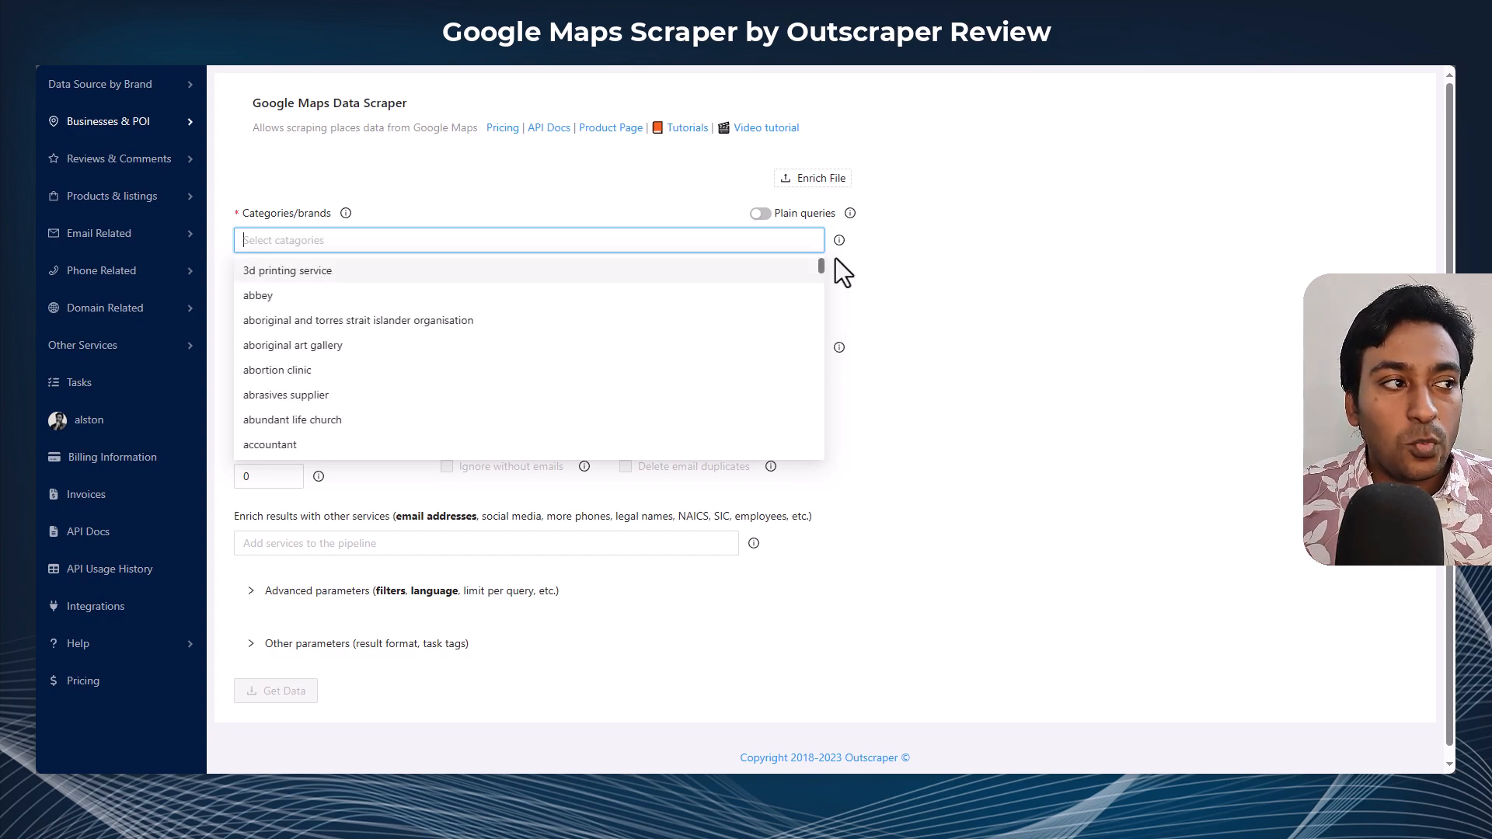
click(677, 270)
click(582, 297)
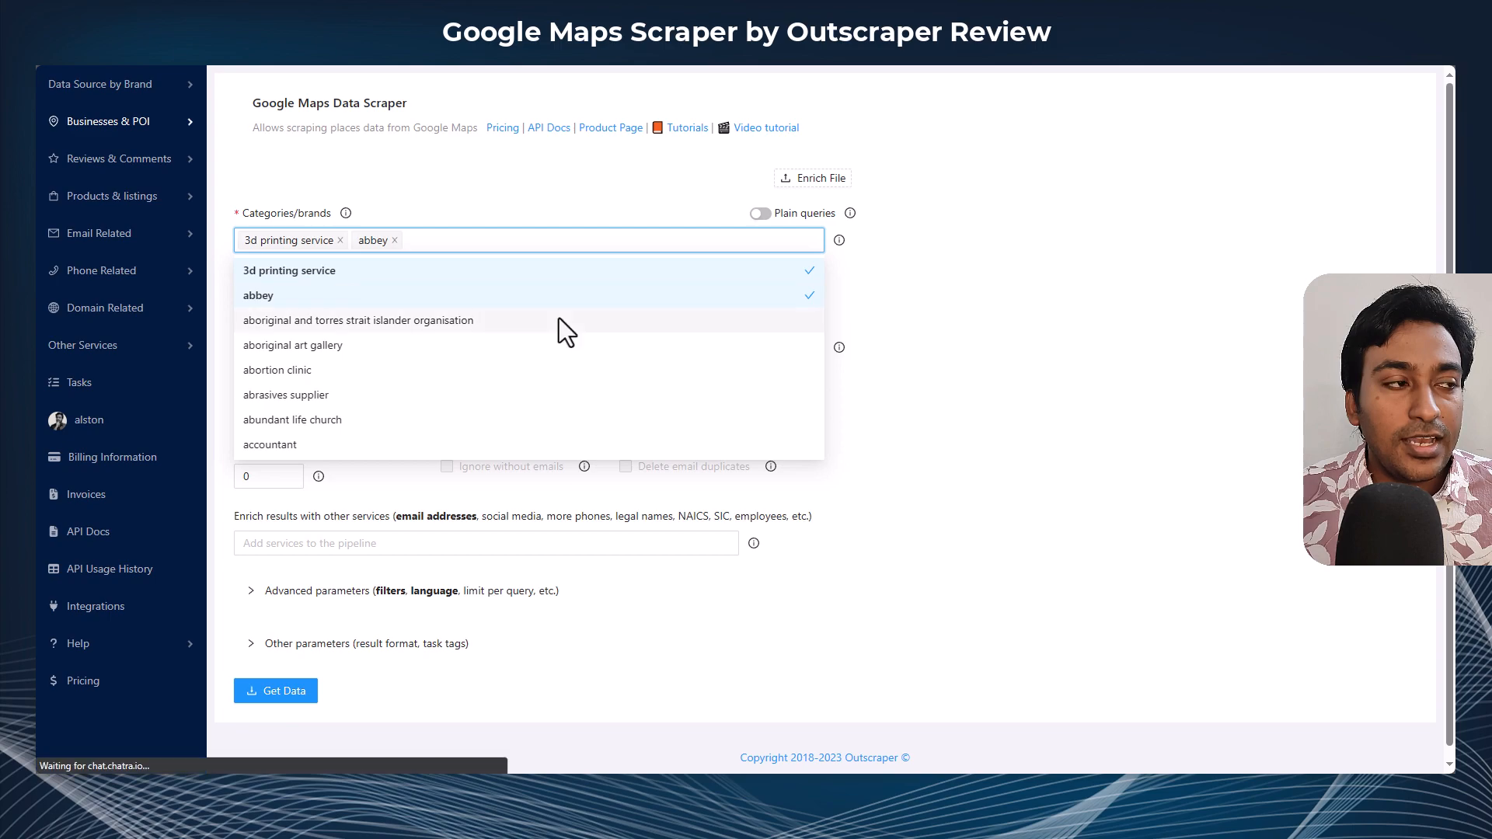
click(519, 320)
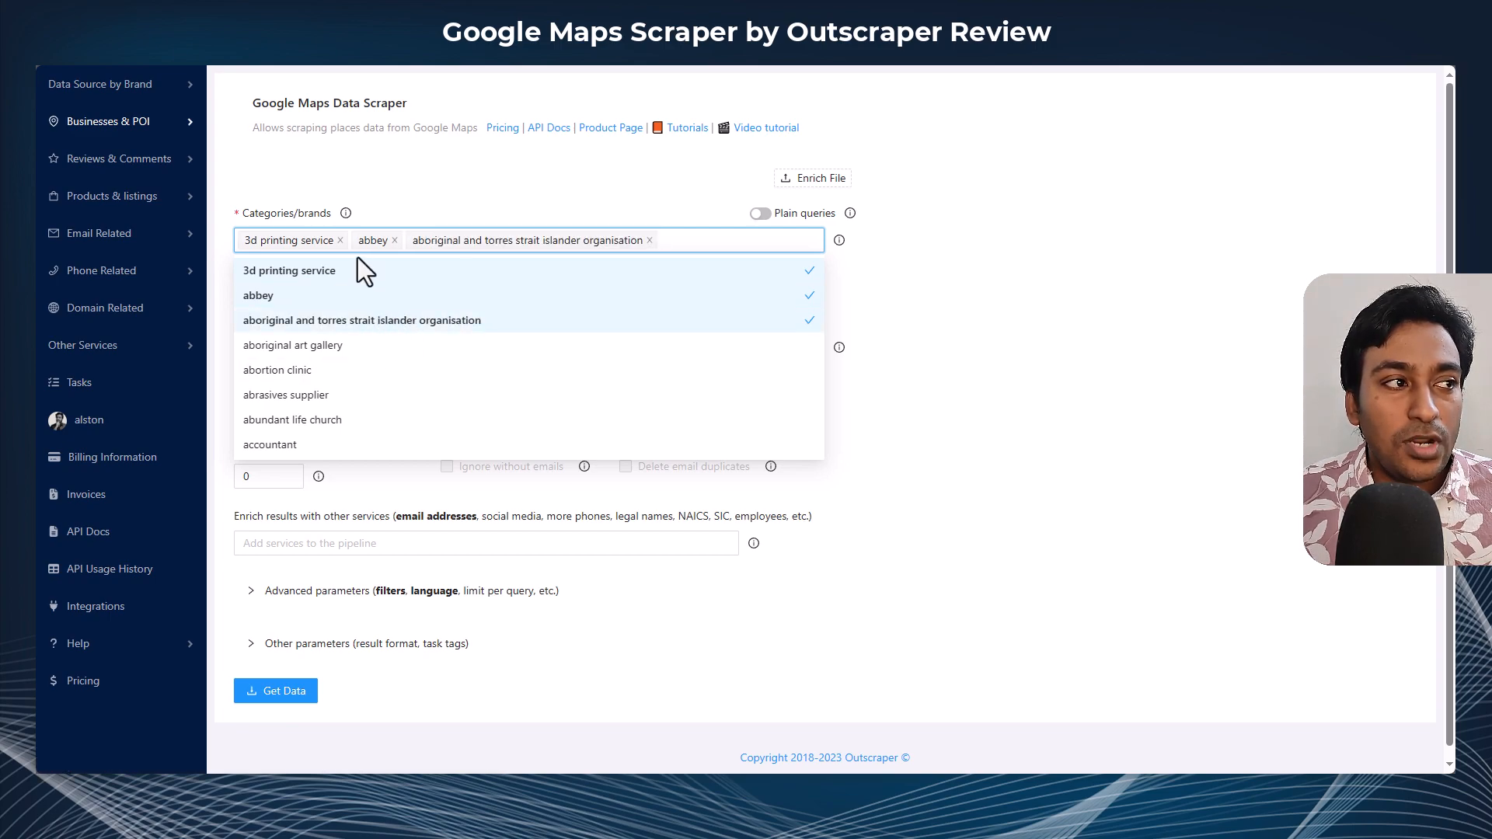
Step: Remove all three selected categories from the categories field
click(339, 240)
click(281, 240)
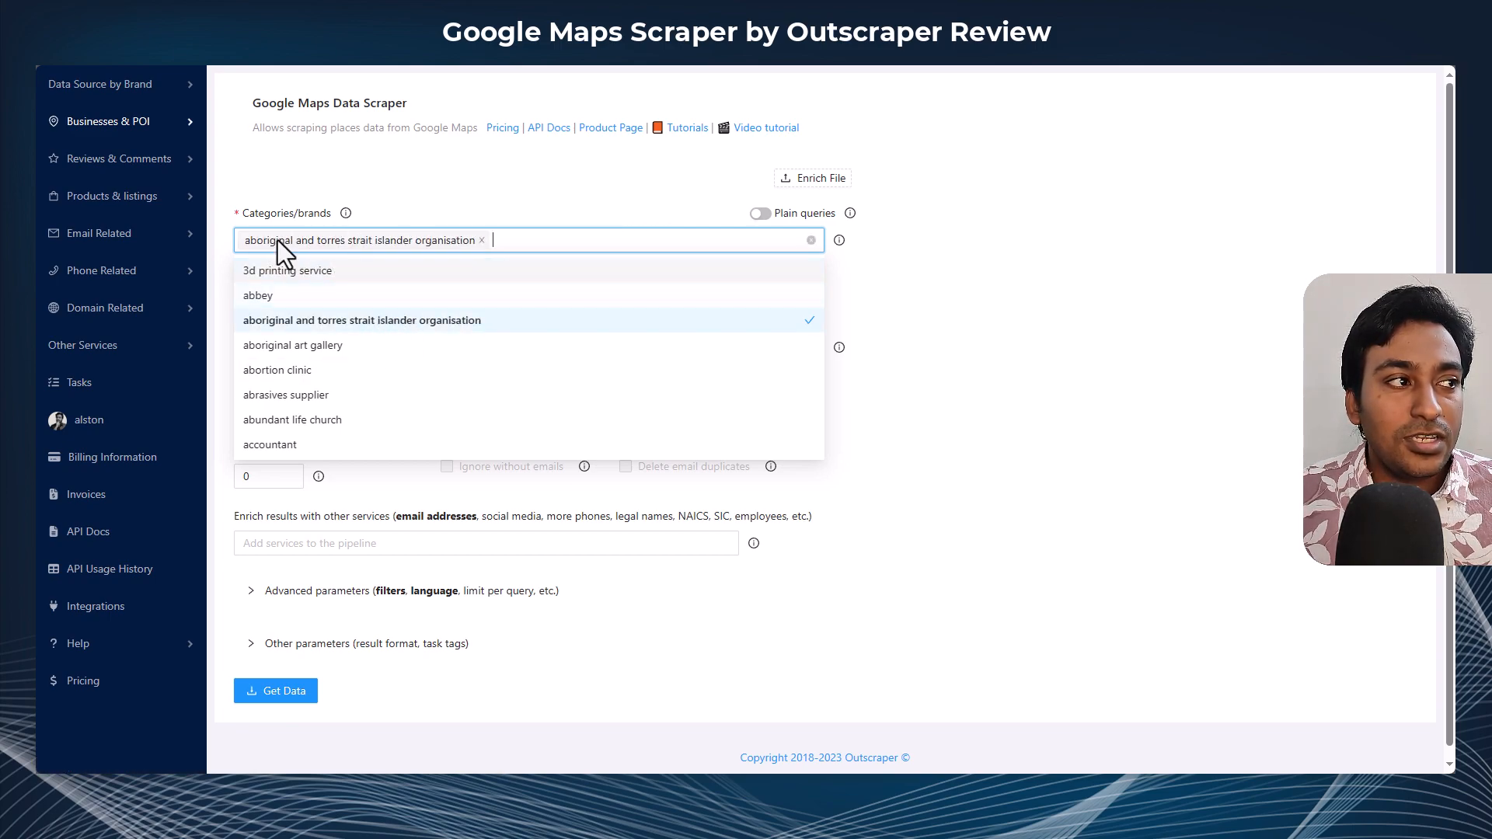
click(482, 240)
Step: Search the category list for food, cate, kg and single letters to explore which business categories are available
text(food)
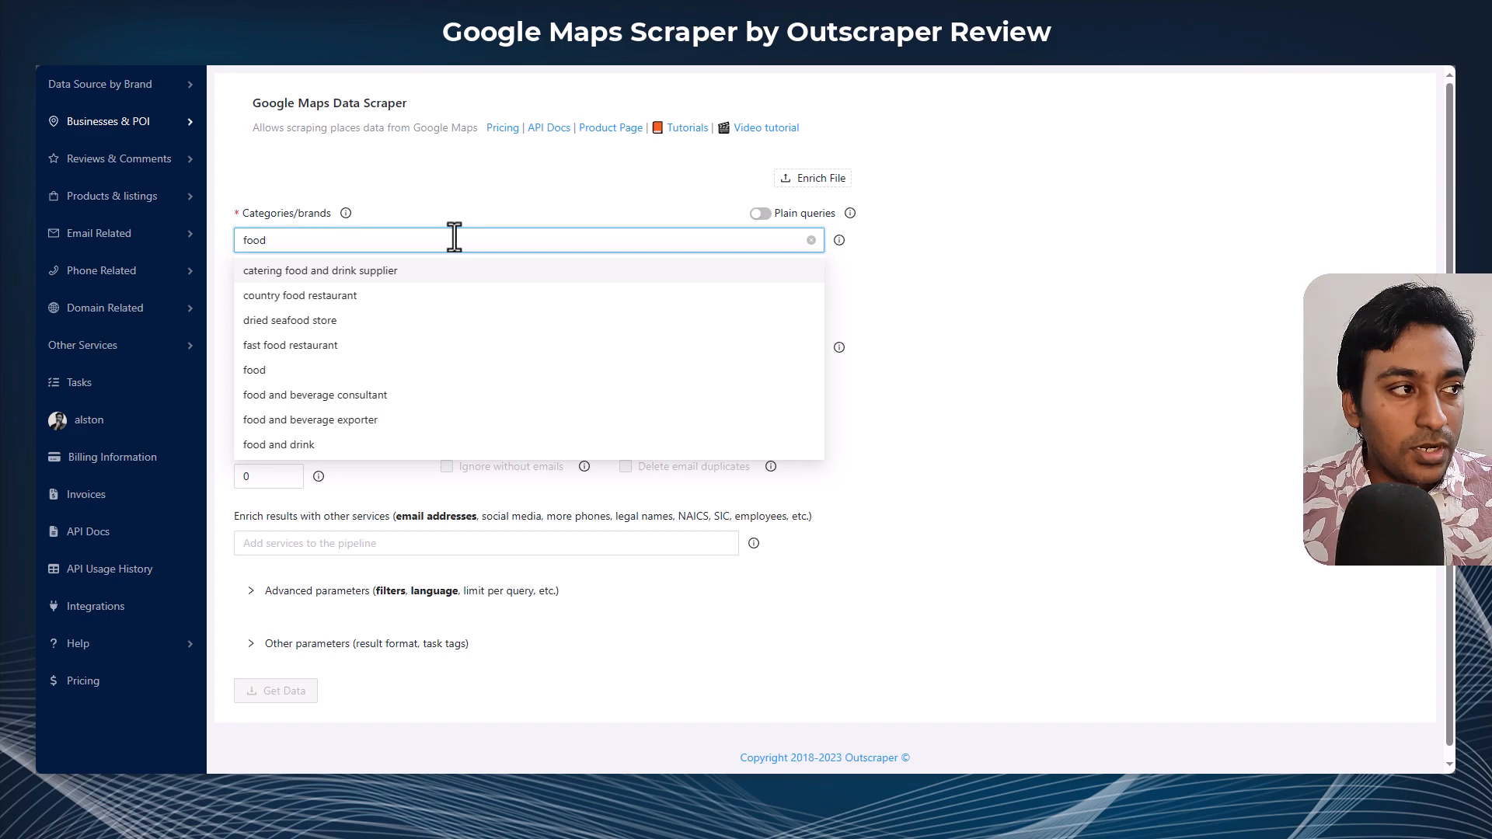
key(ctrl+a)
text(cate)
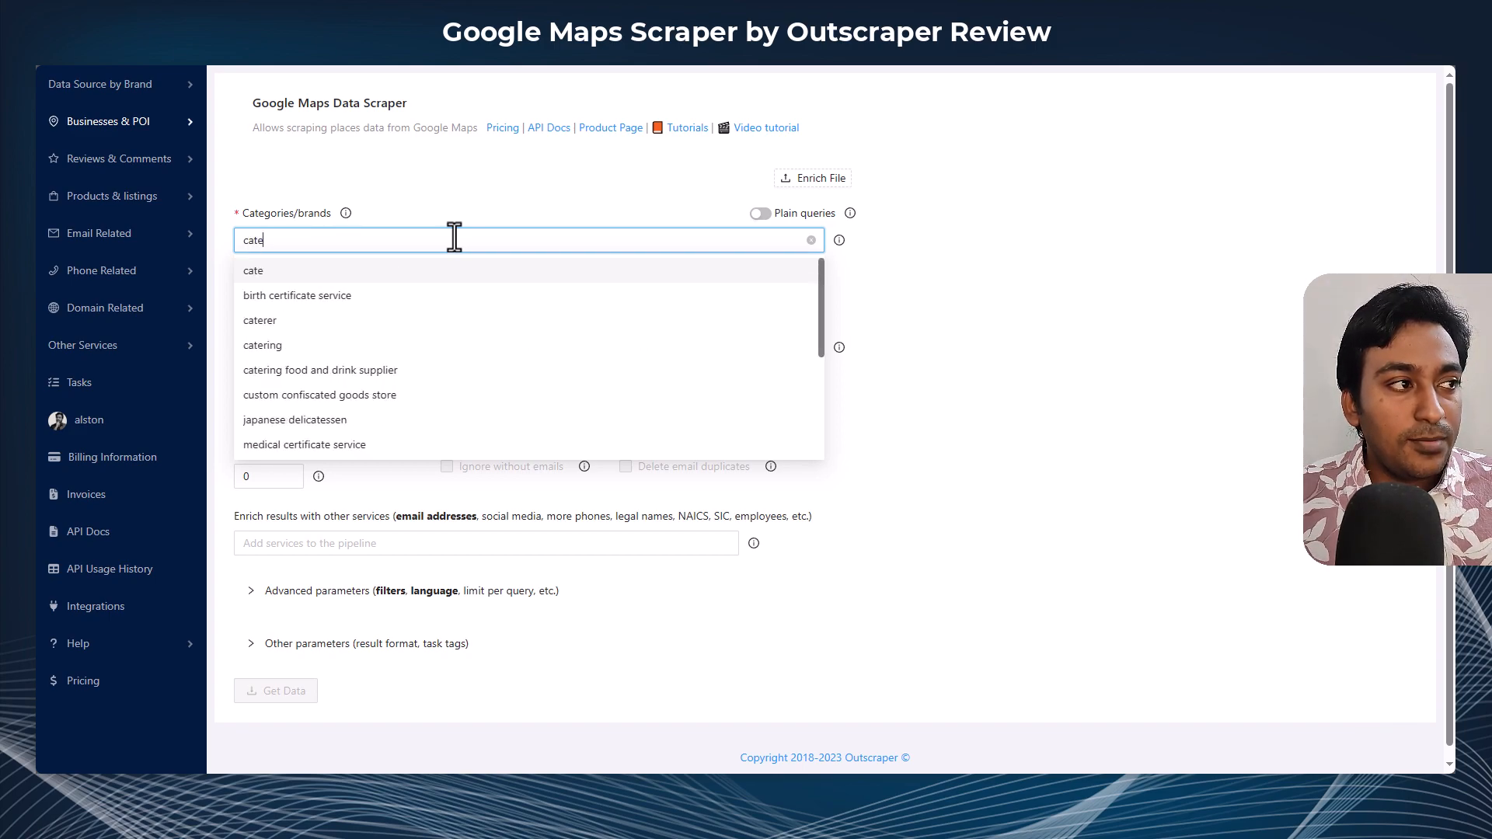
key(ctrl+a)
text(tuy)
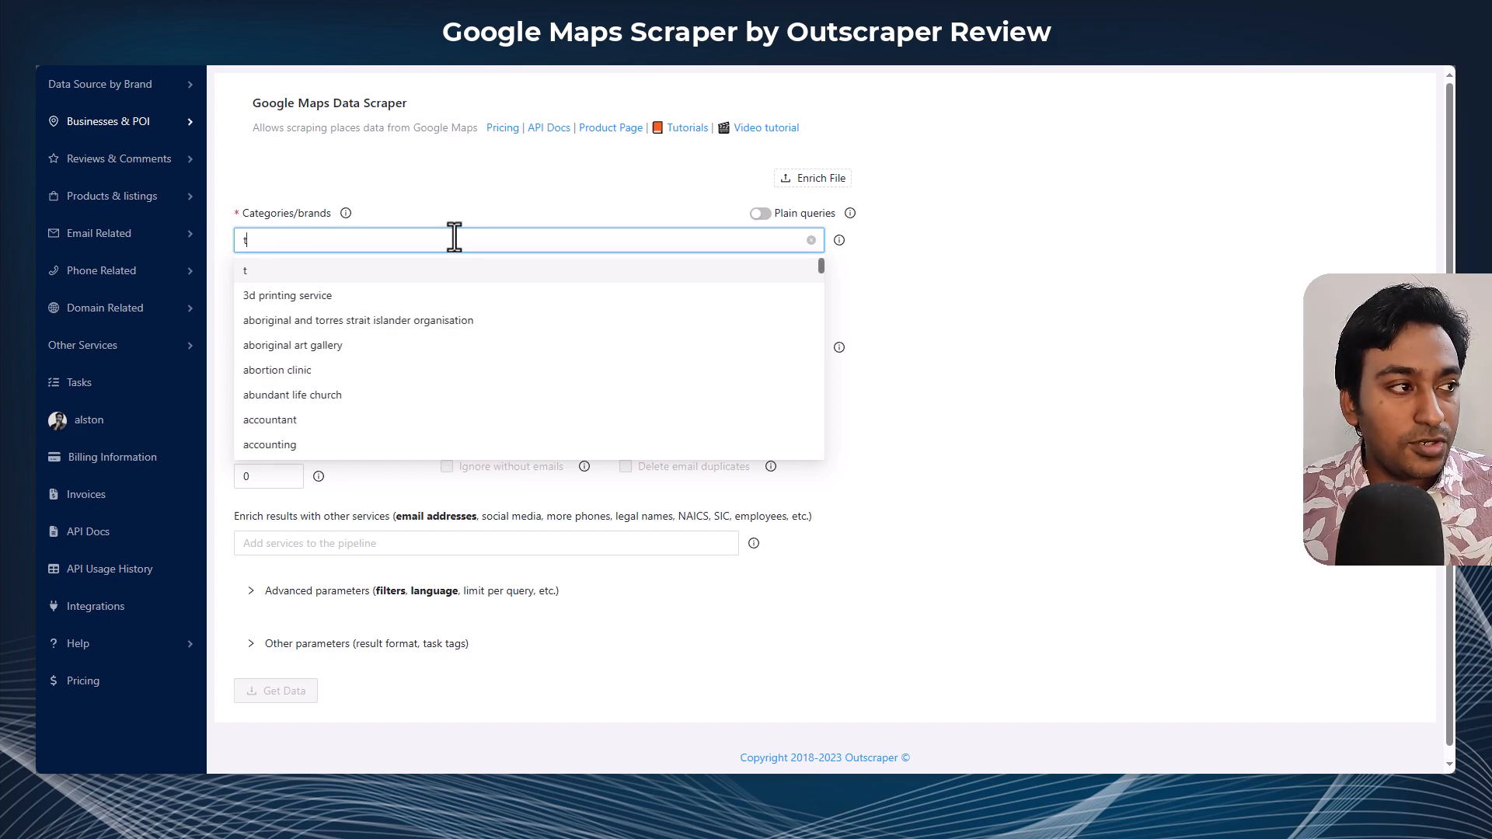
key(BackSpace)
text(g)
key(BackSpace)
key(BackSpace)
key(BackSpace)
text(kg)
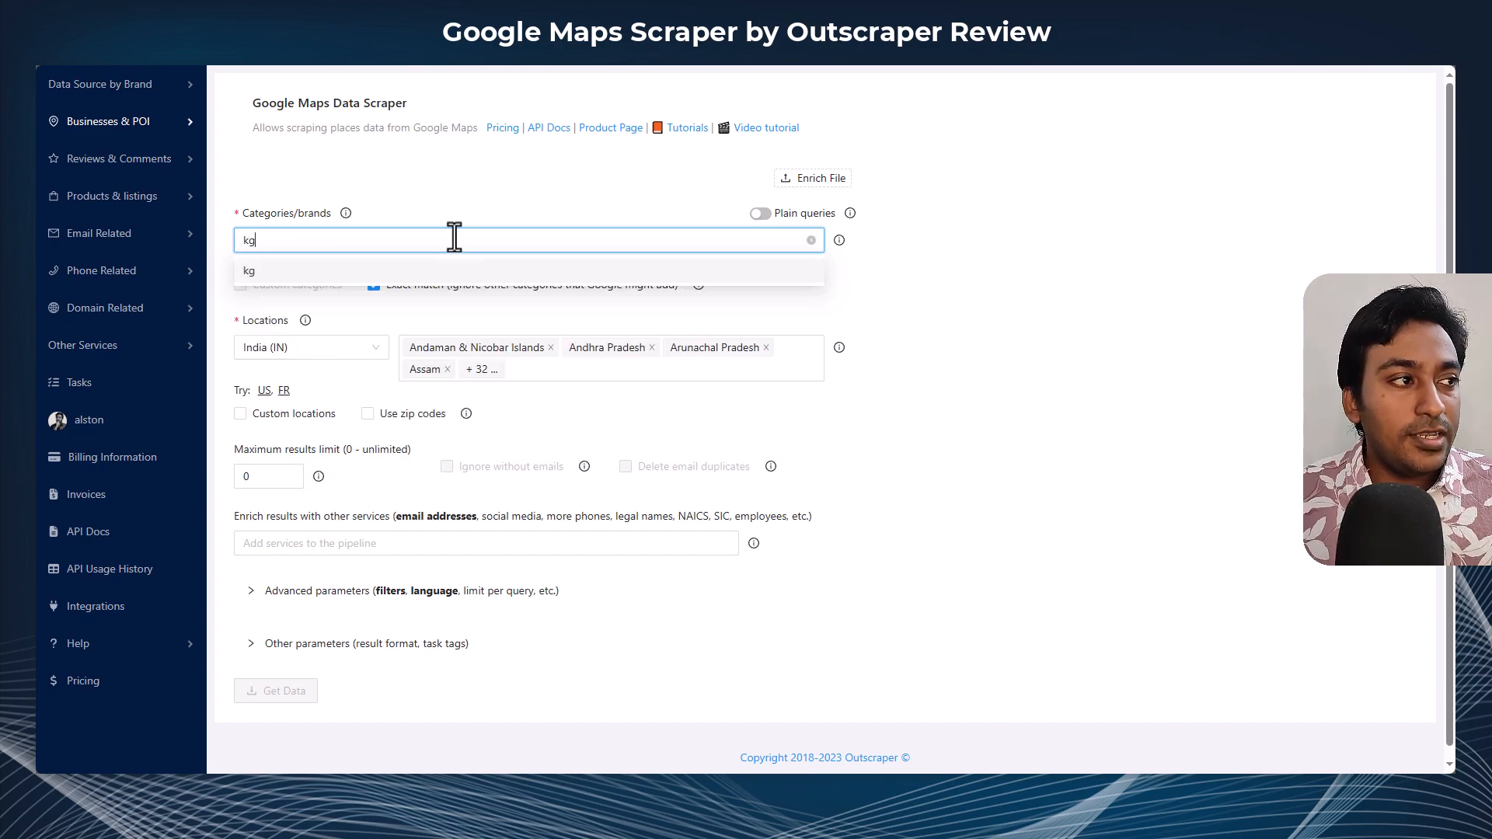
key(BackSpace)
key(BackSpace)
text(au)
key(BackSpace)
key(BackSpace)
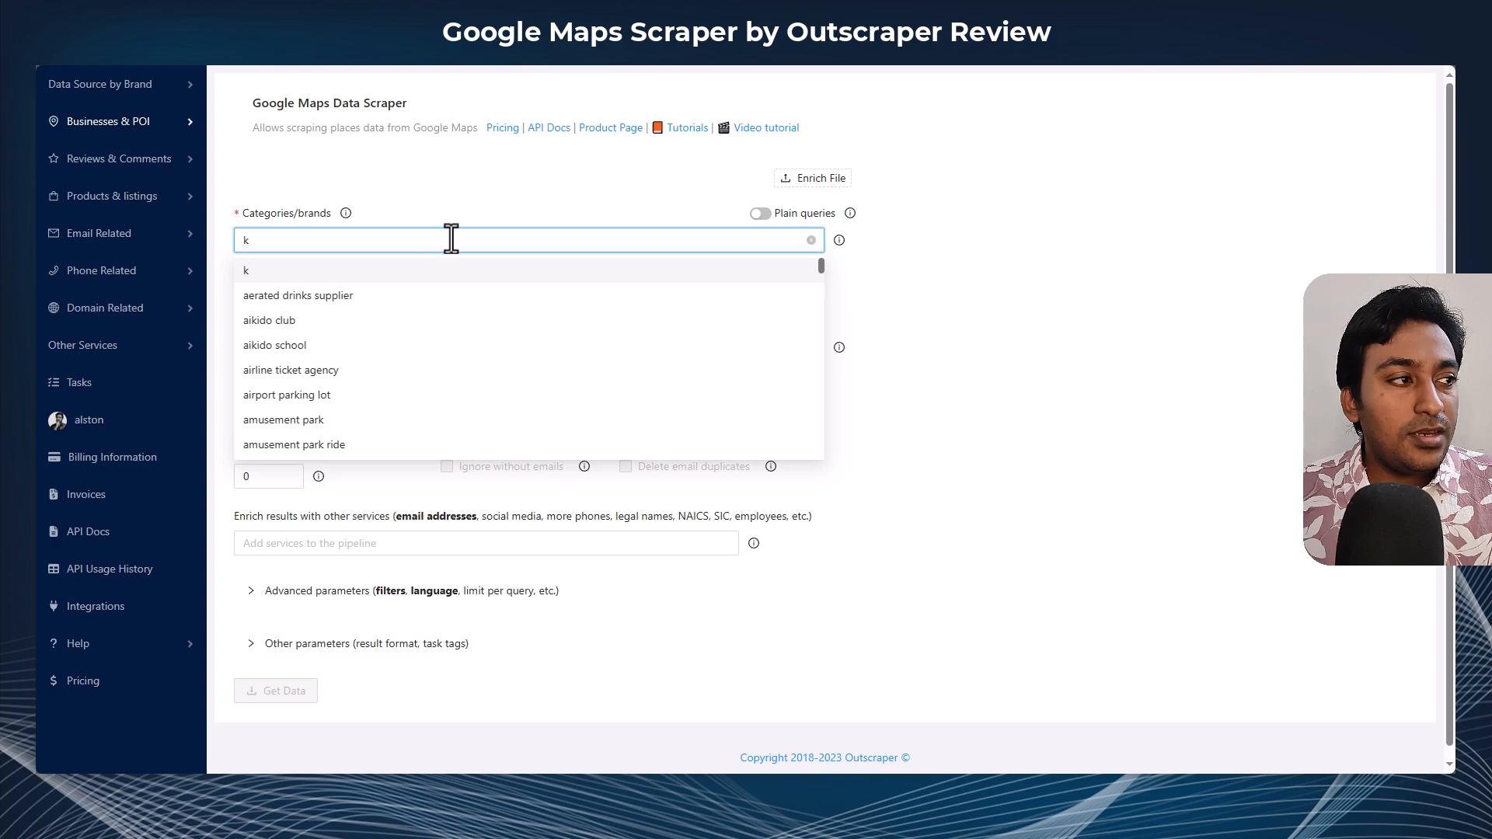
click(912, 232)
Step: Read the help text of the categories field and look at the start of the category list
mouse_move(839, 242)
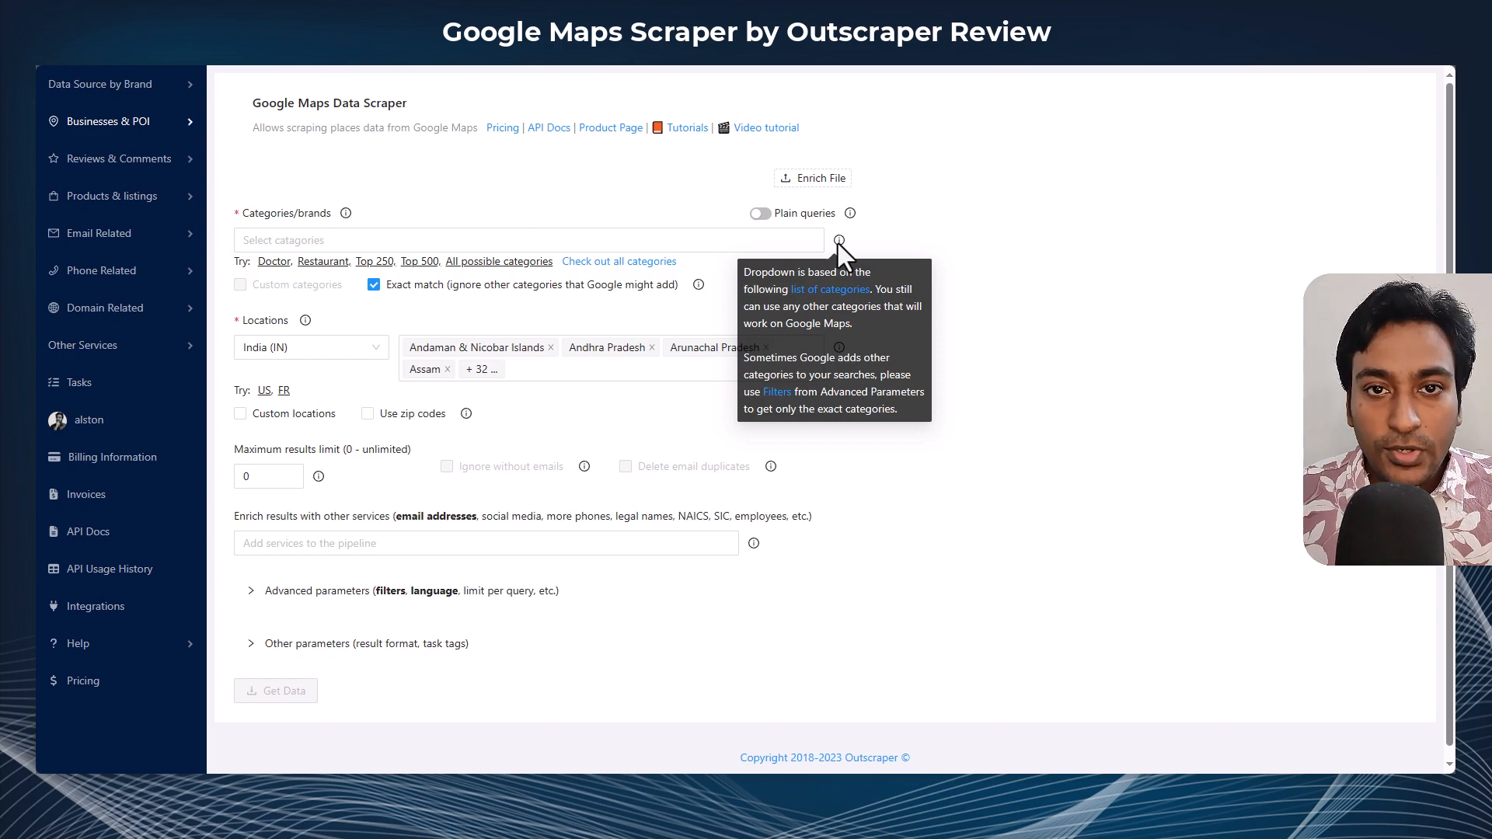
click(579, 243)
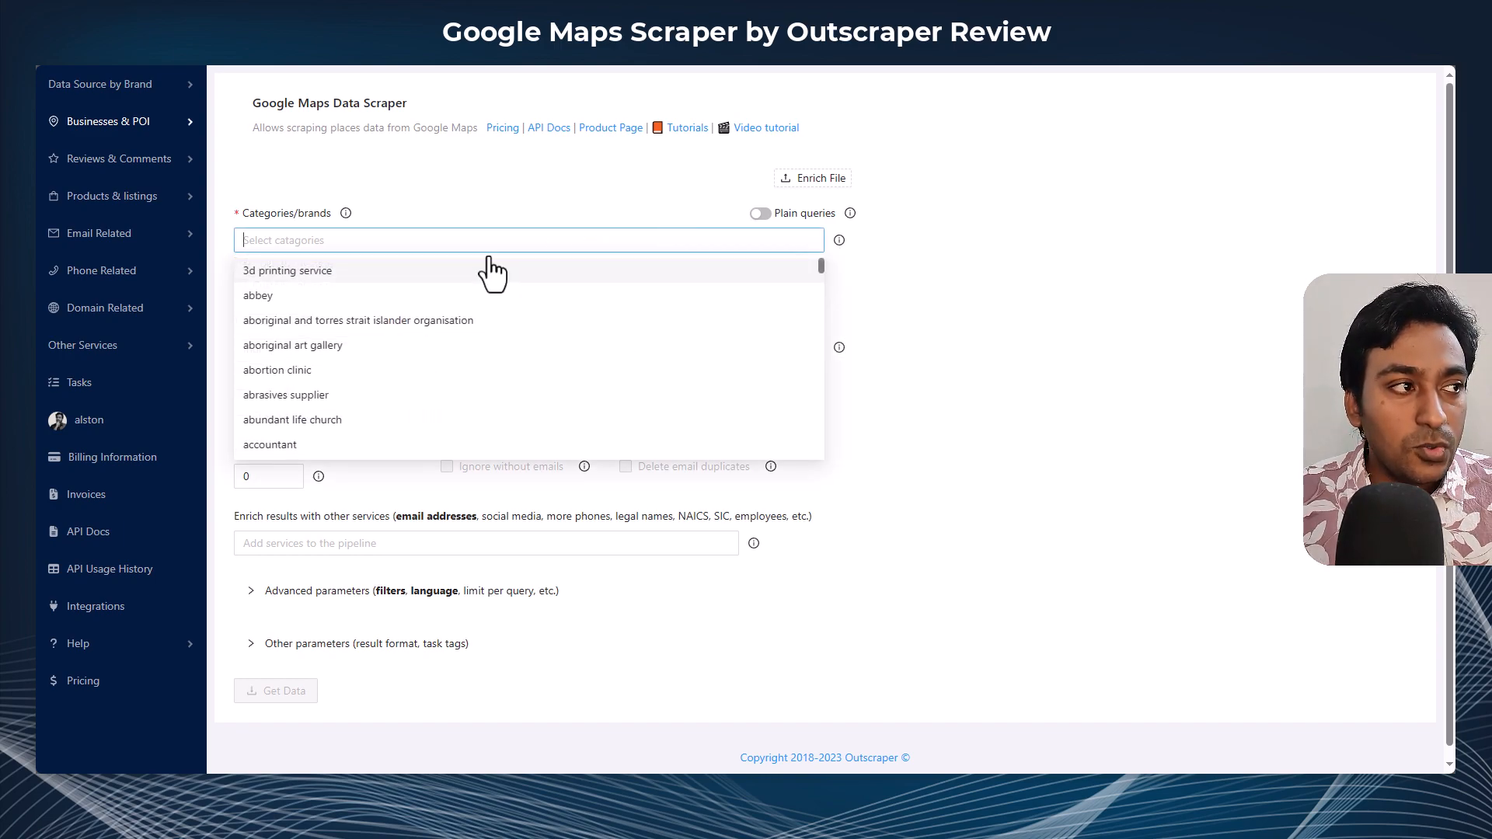
click(451, 221)
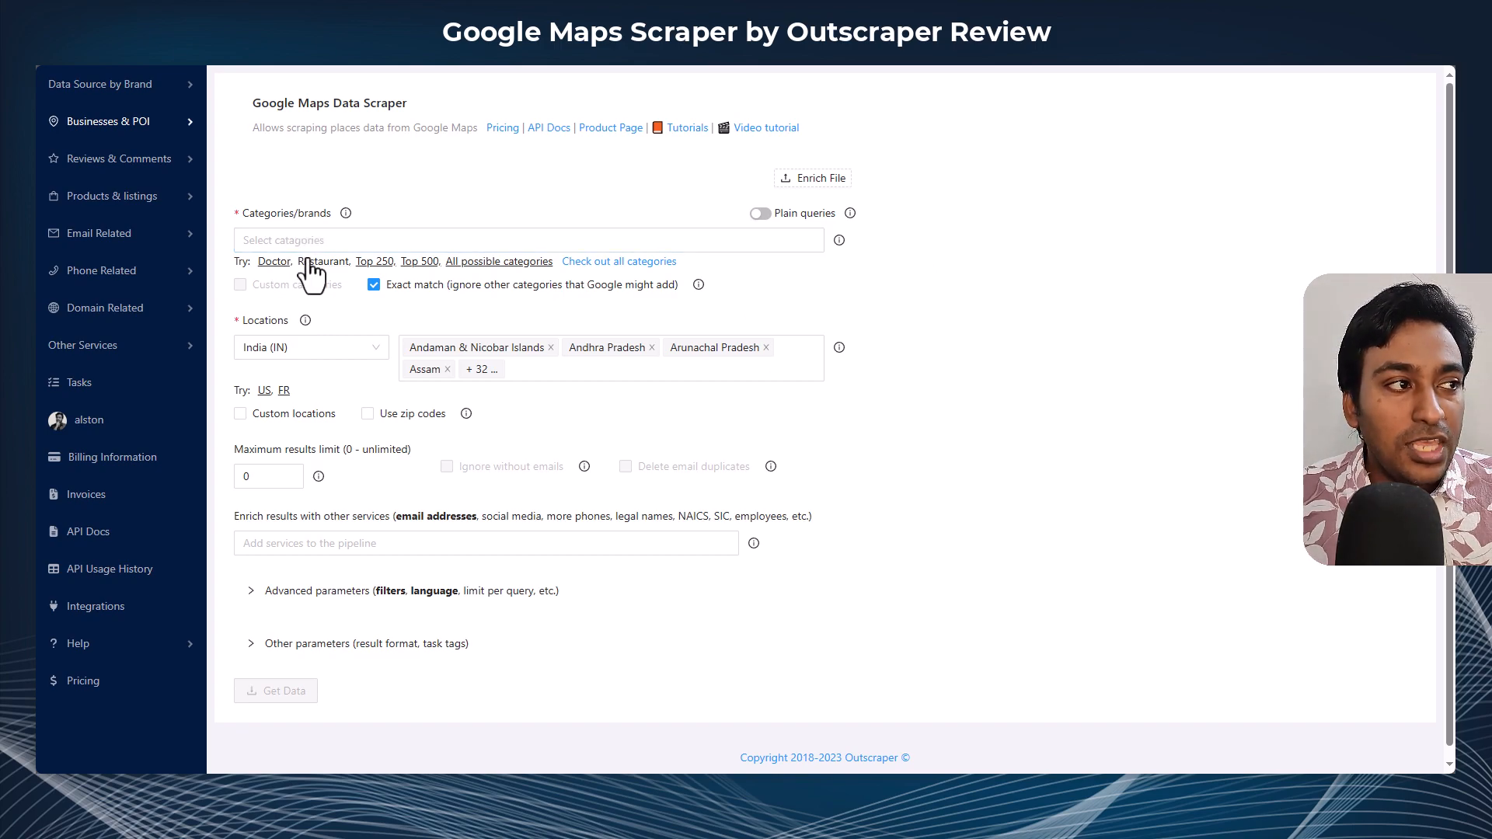
Step: Fill the categories field with the Top 500 preset and clear the whole selection again
click(370, 264)
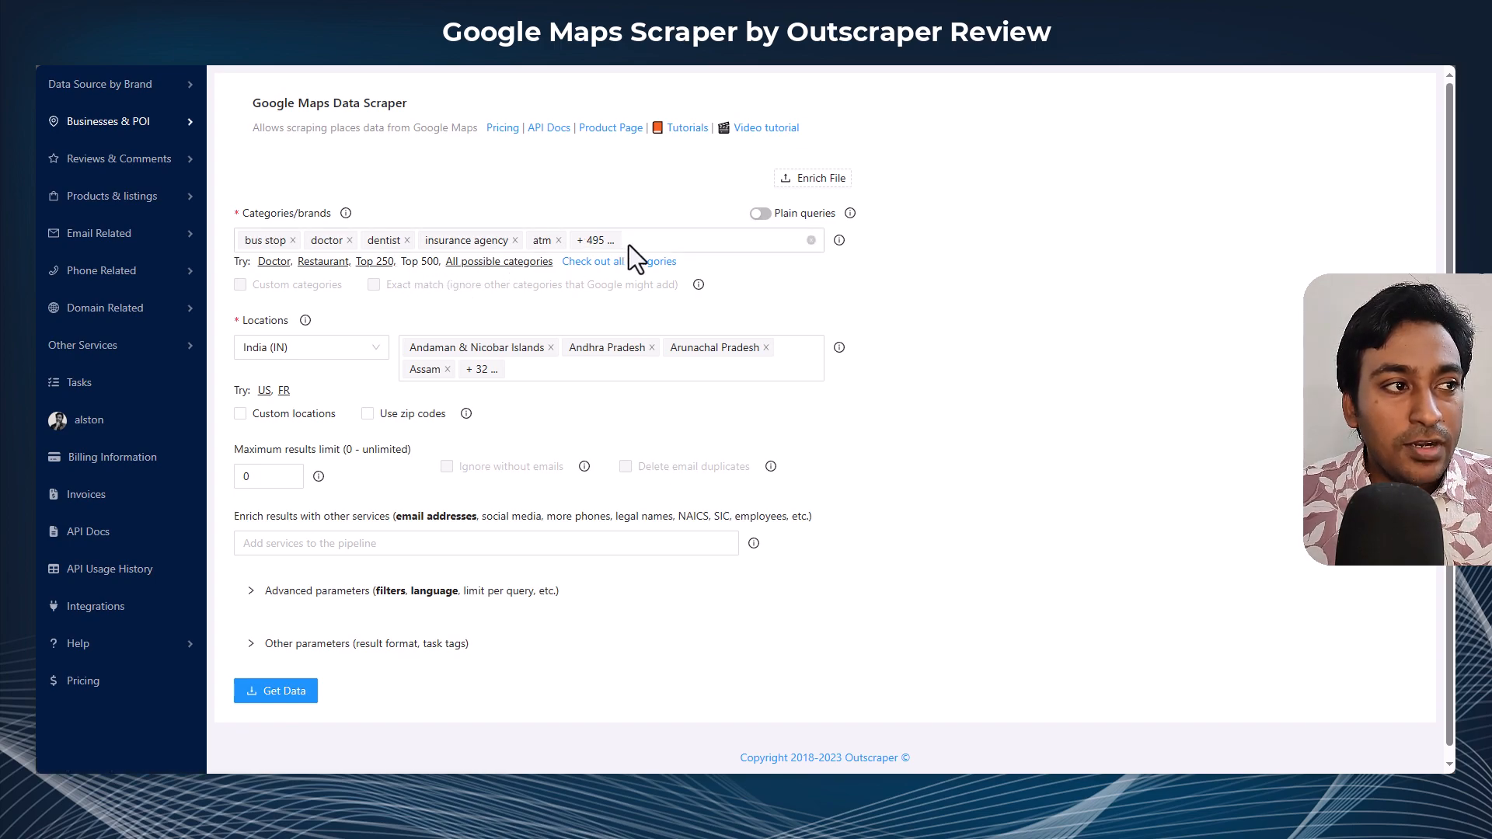
click(812, 240)
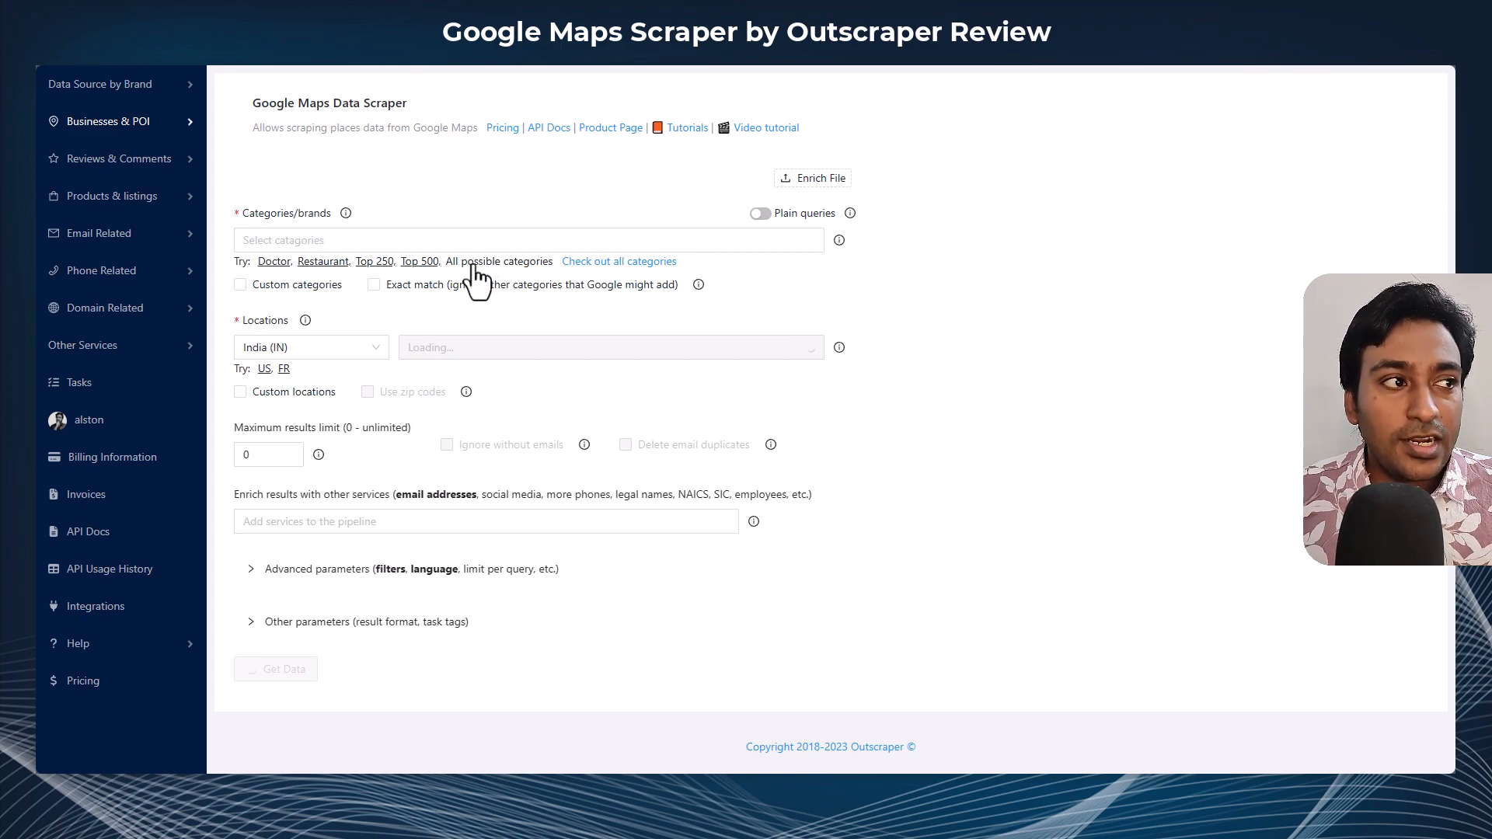
click(436, 240)
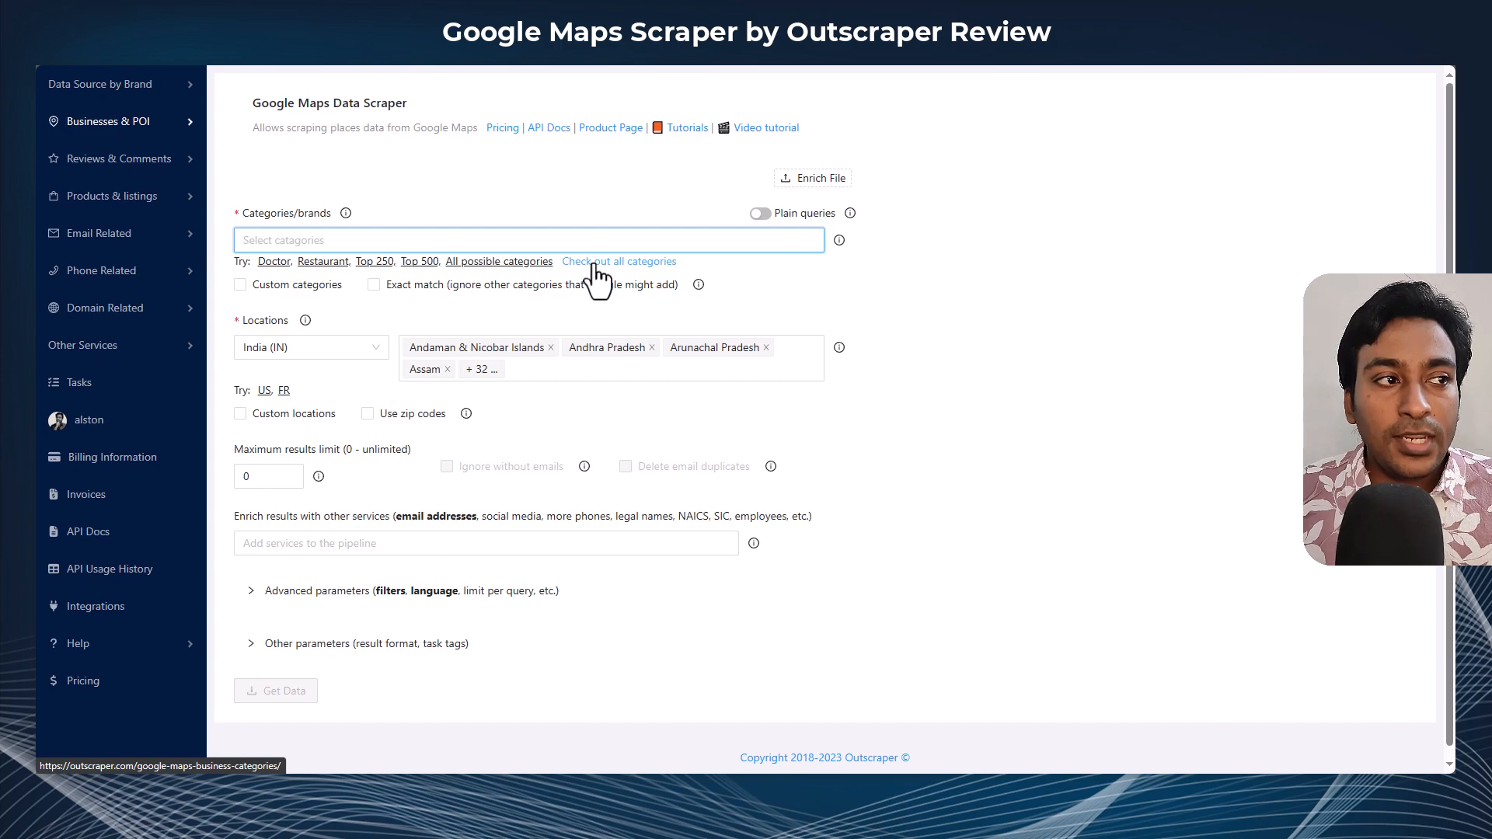
click(486, 240)
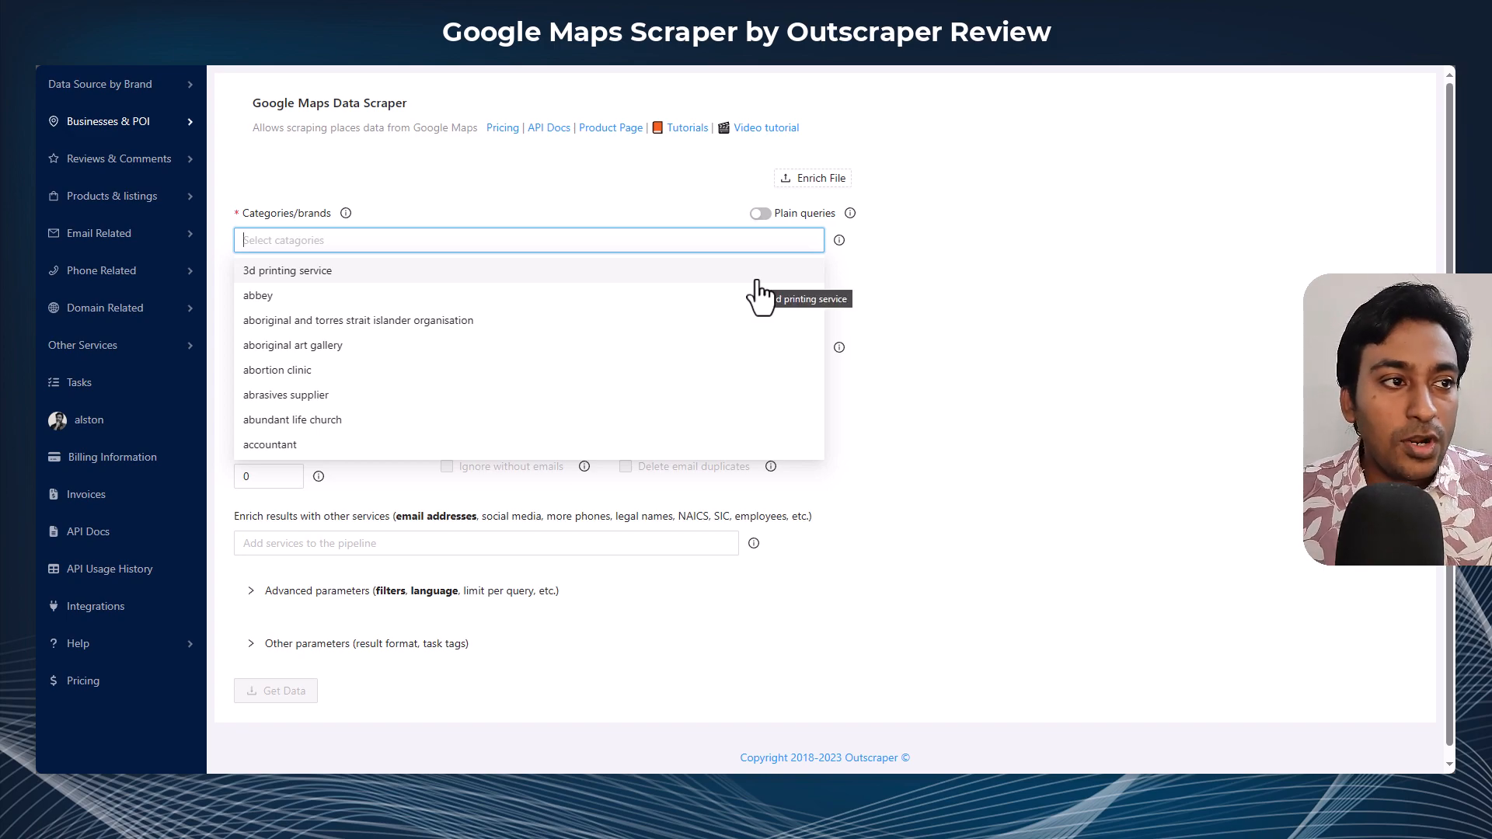
click(945, 312)
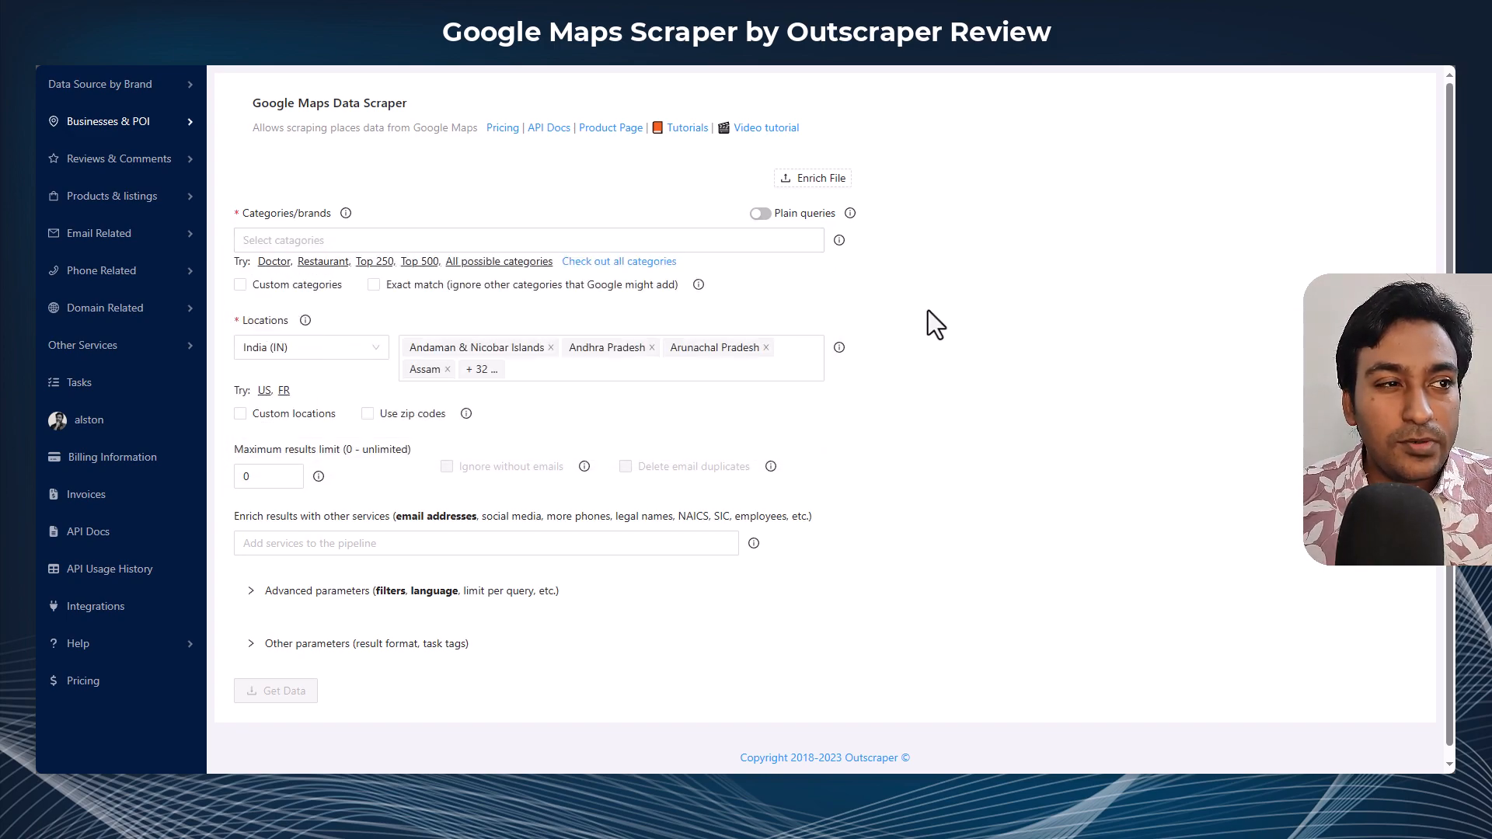
Step: Open the full list of Google Maps business categories and examine the categories sorted by number of appearances and their download option
right_click(645, 264)
click(660, 270)
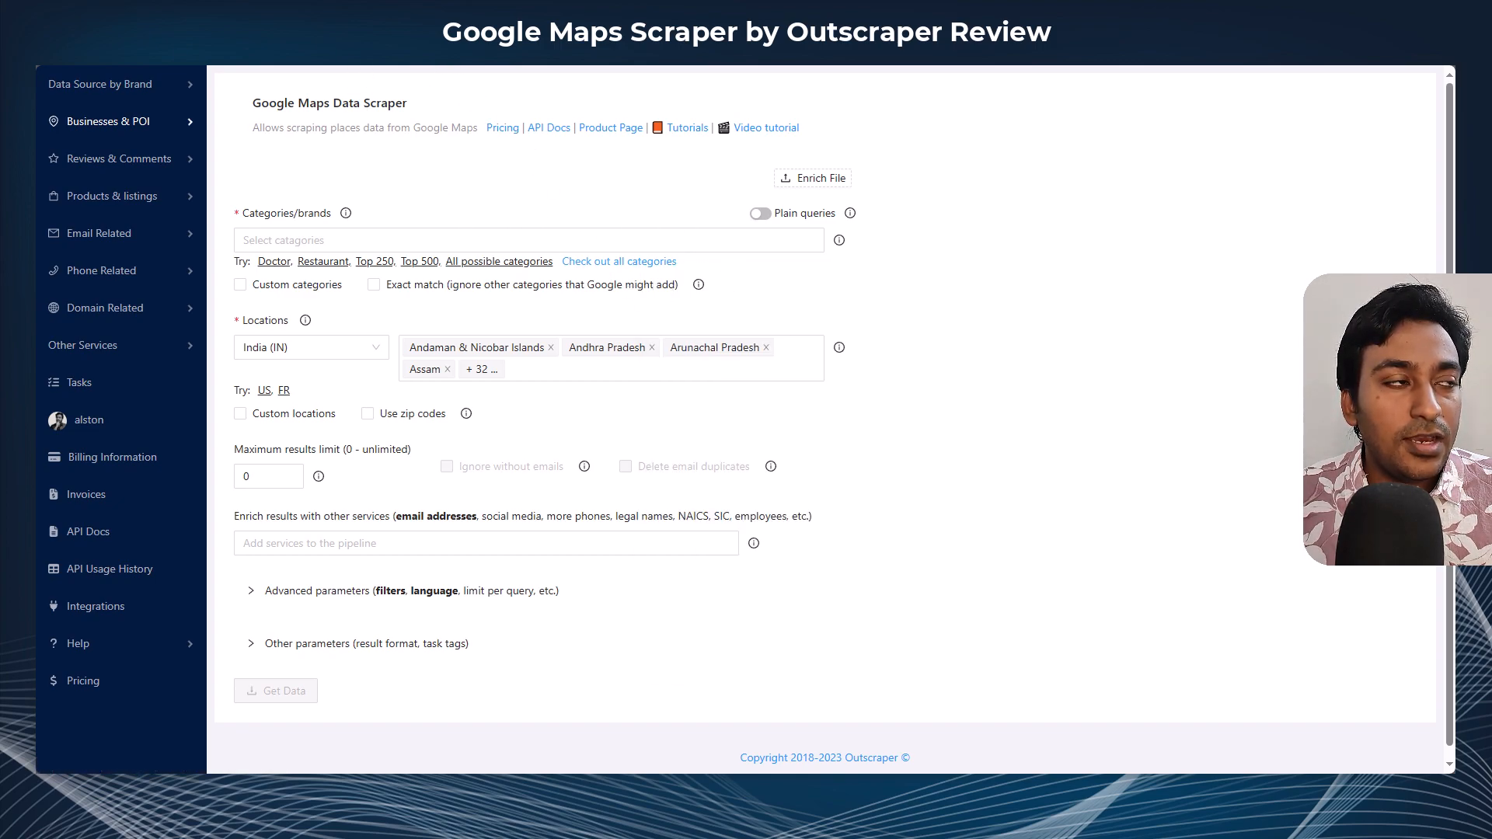
click(373, 15)
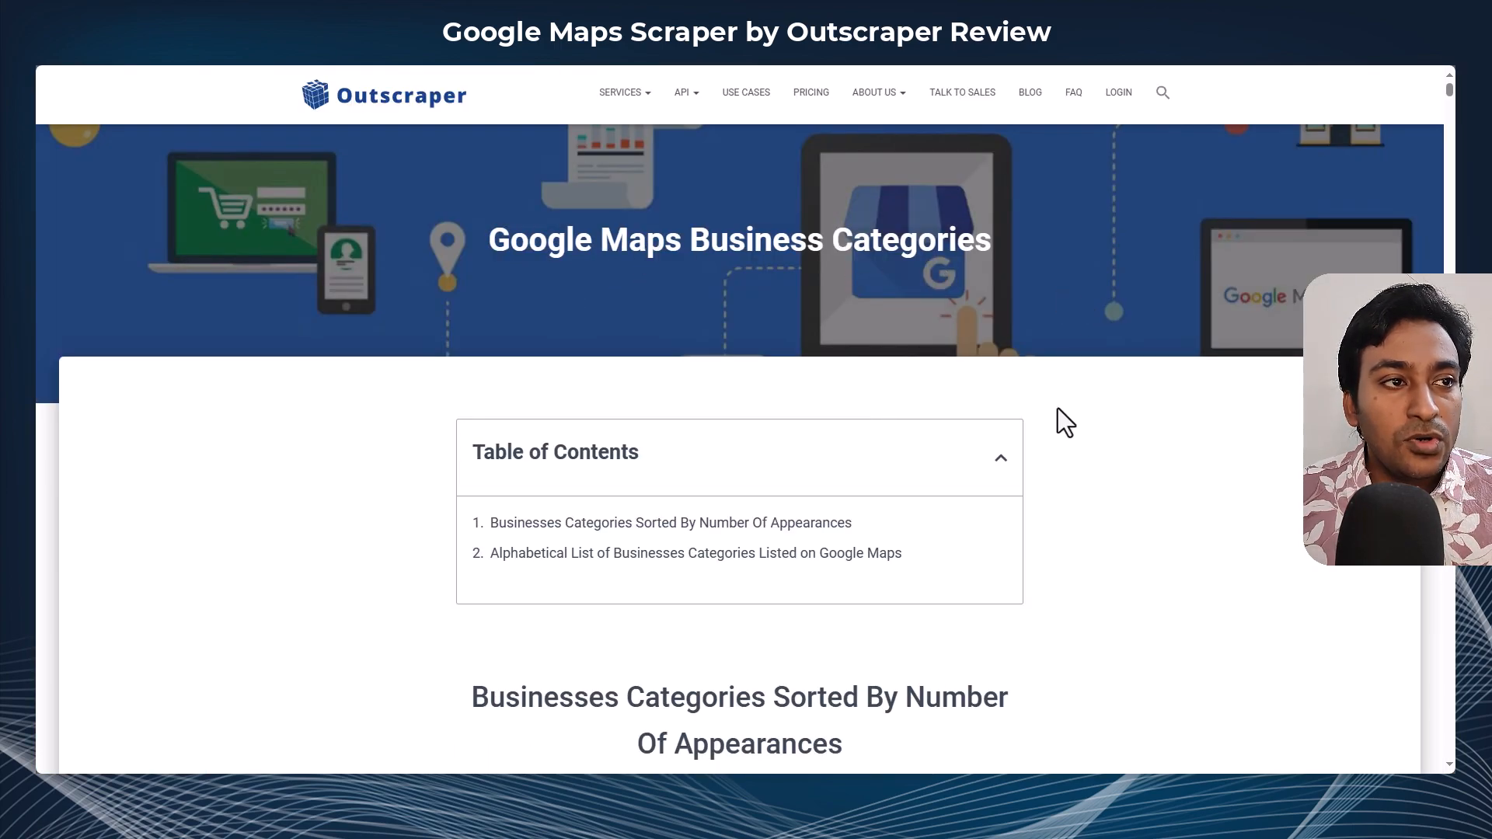
scroll(1056, 408, down, 4)
scroll(1064, 423, down, 3)
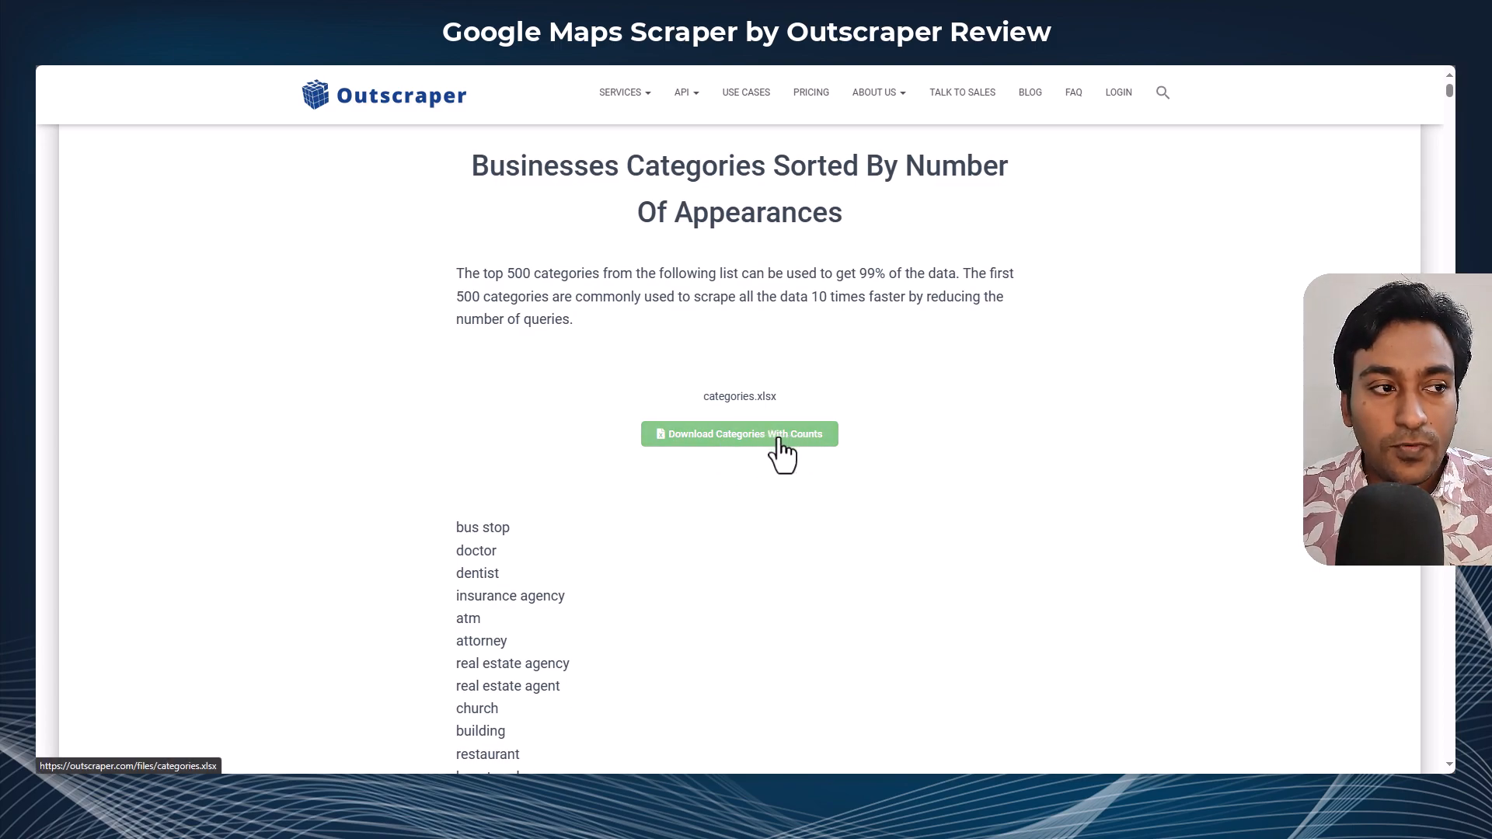
drag(1450, 92, 1420, 87)
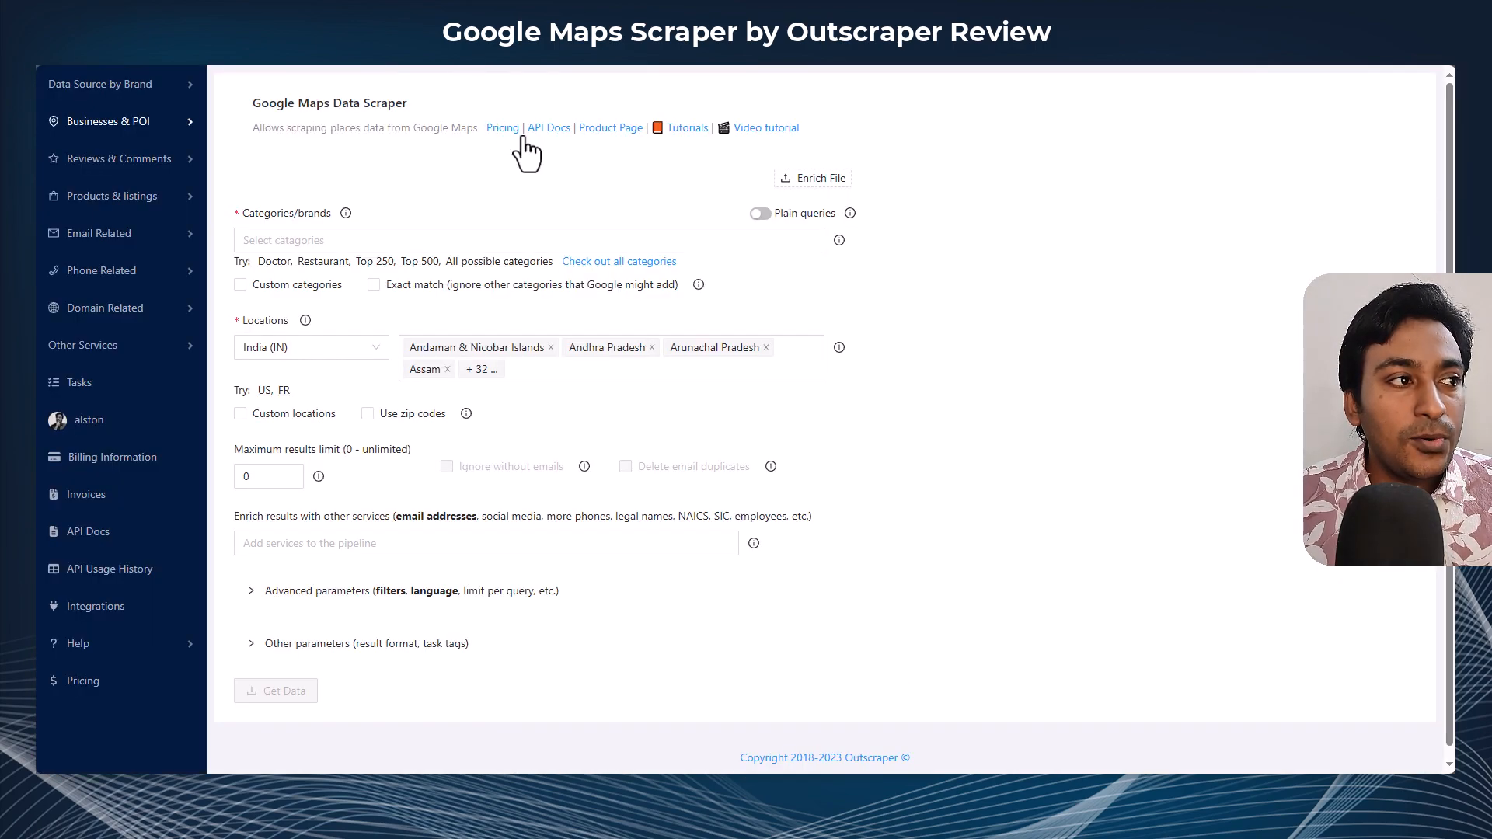
Step: Return to the Google Maps Data Scraper and select accountant as the category
click(330, 240)
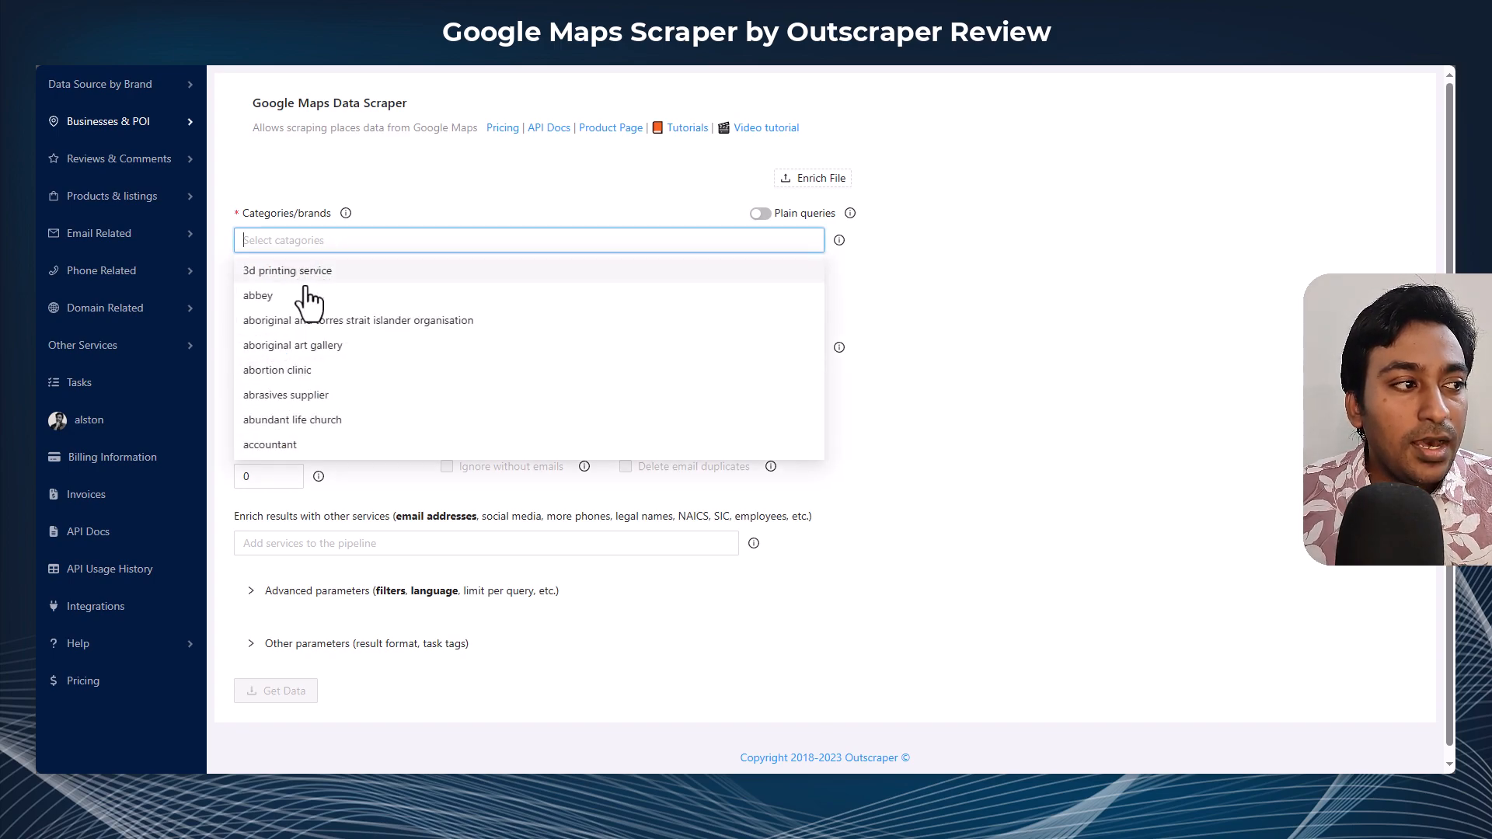
click(280, 444)
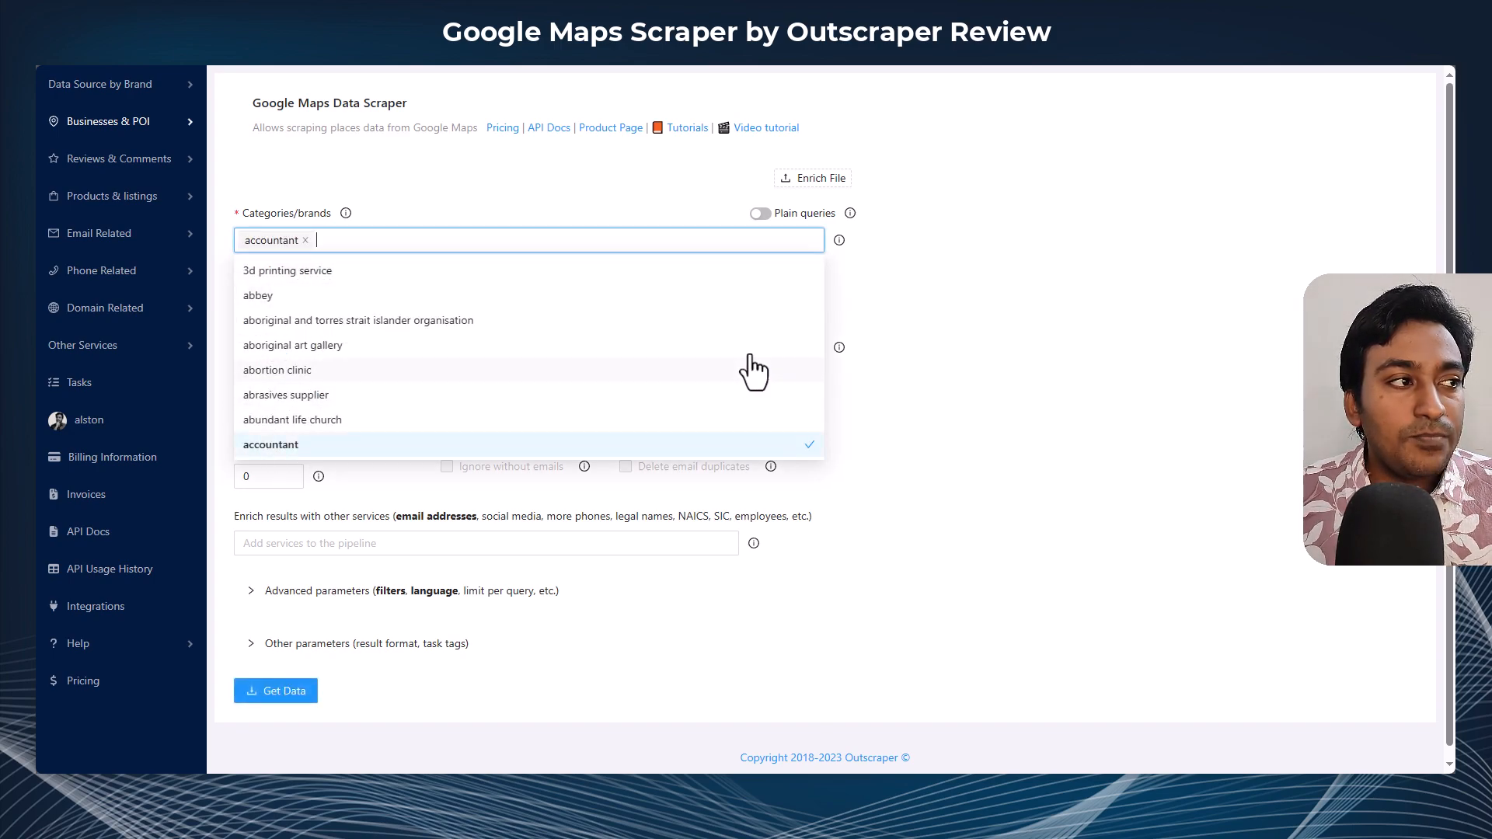
click(948, 322)
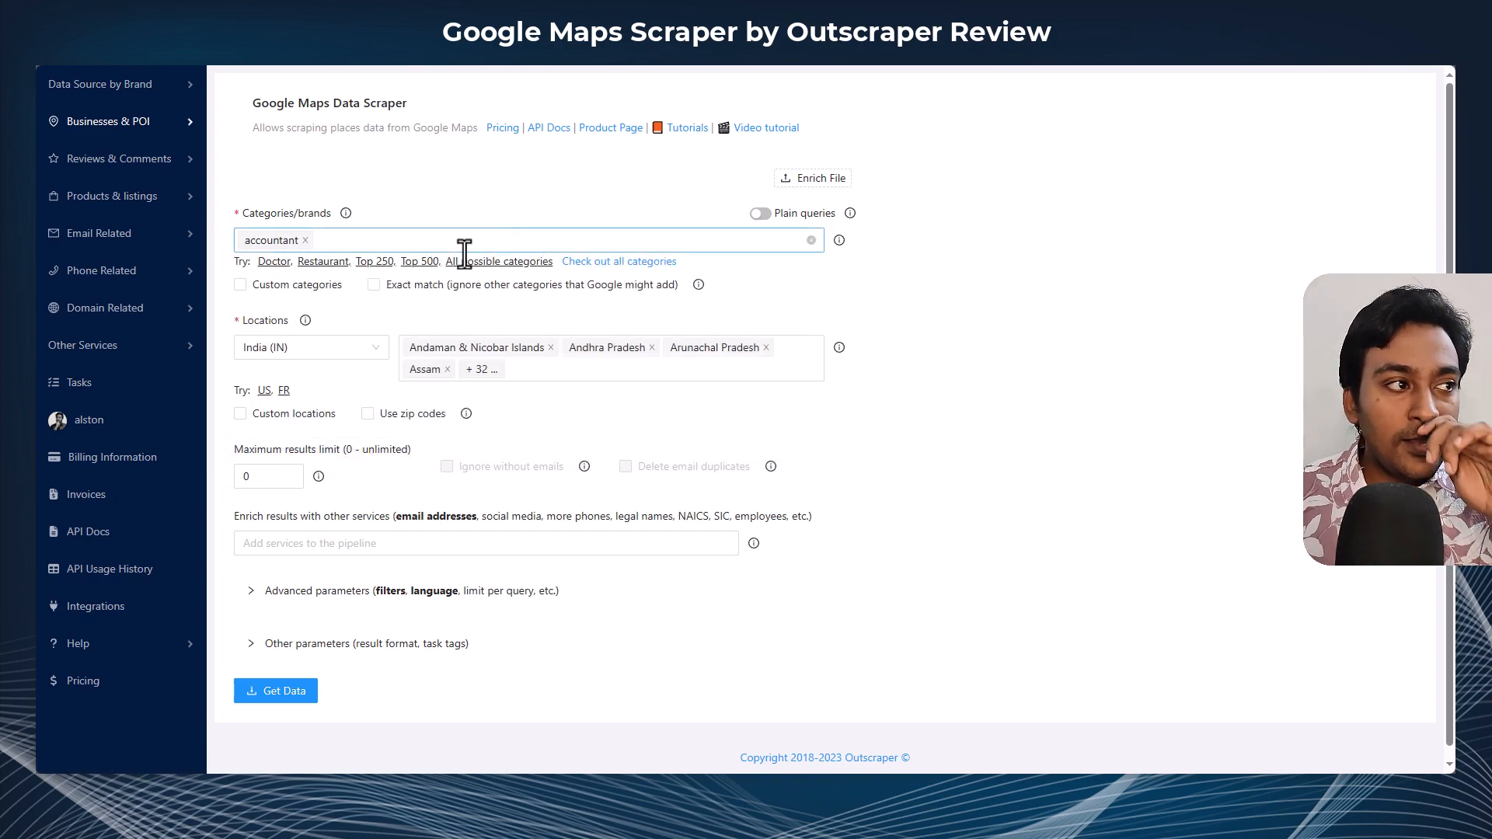
Step: Try the custom categories and plain queries input modes and switch both off again
click(241, 285)
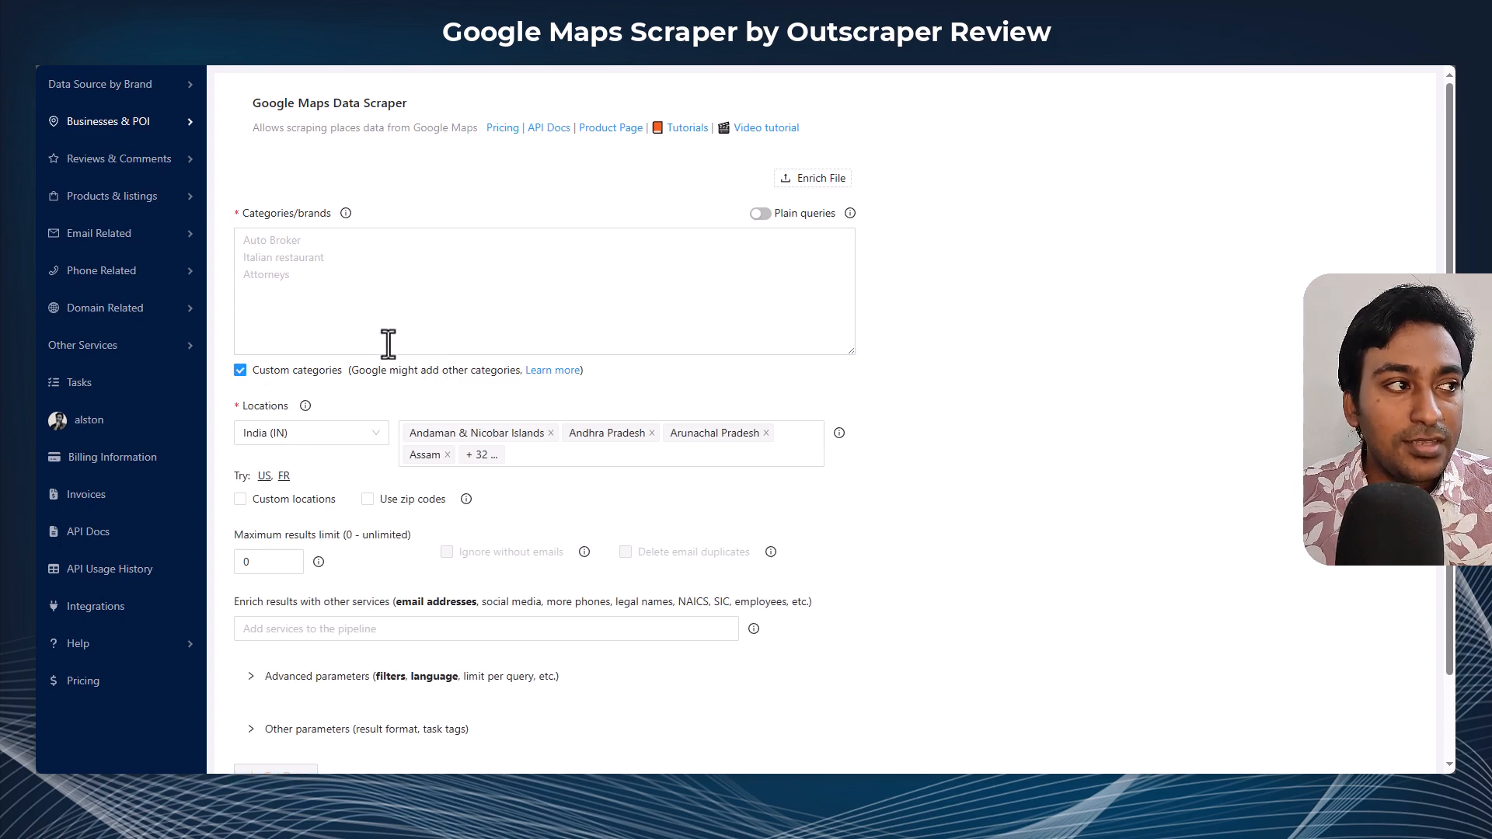
click(235, 241)
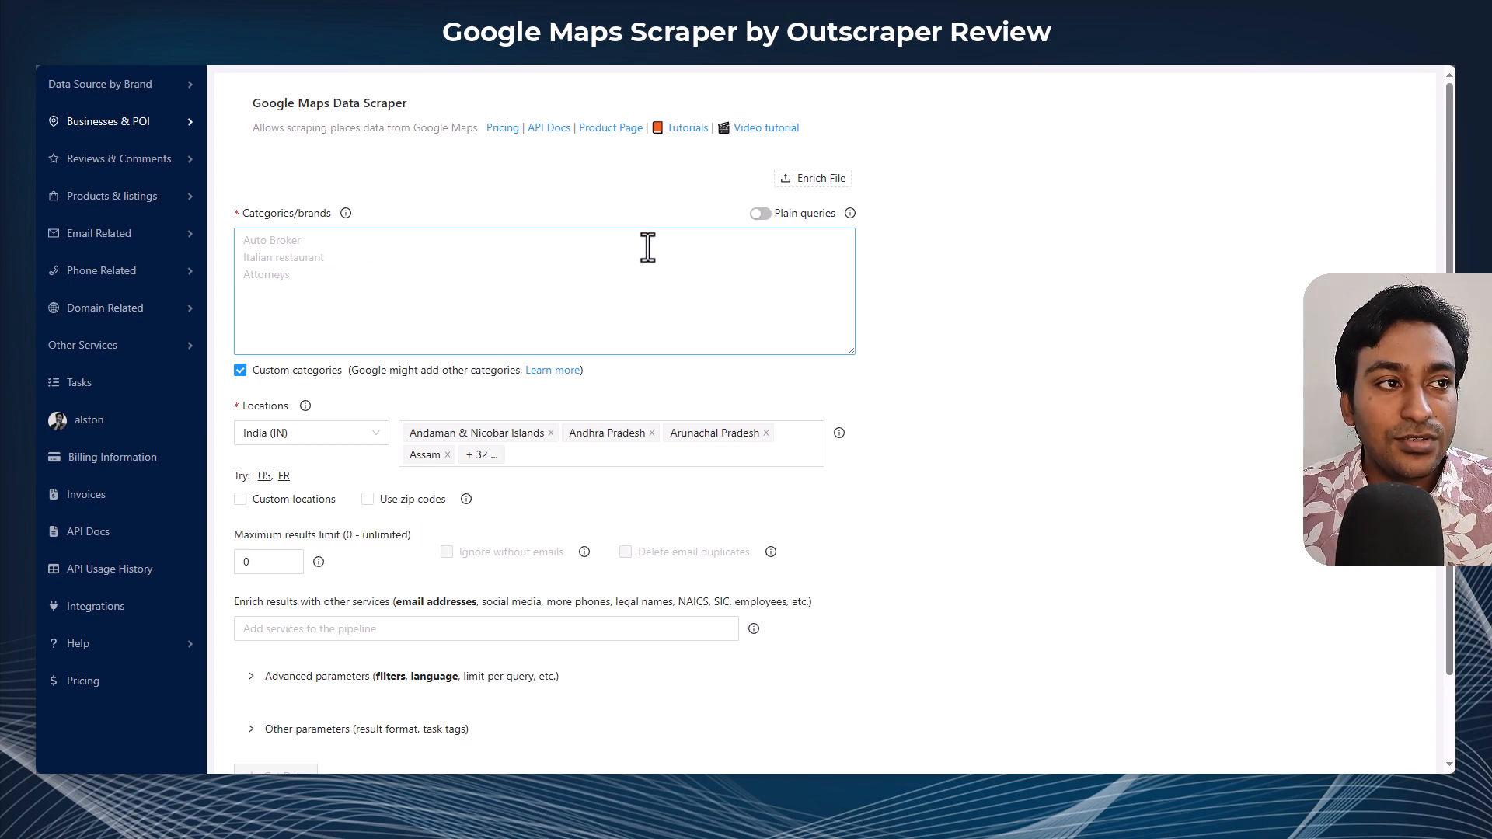
click(760, 214)
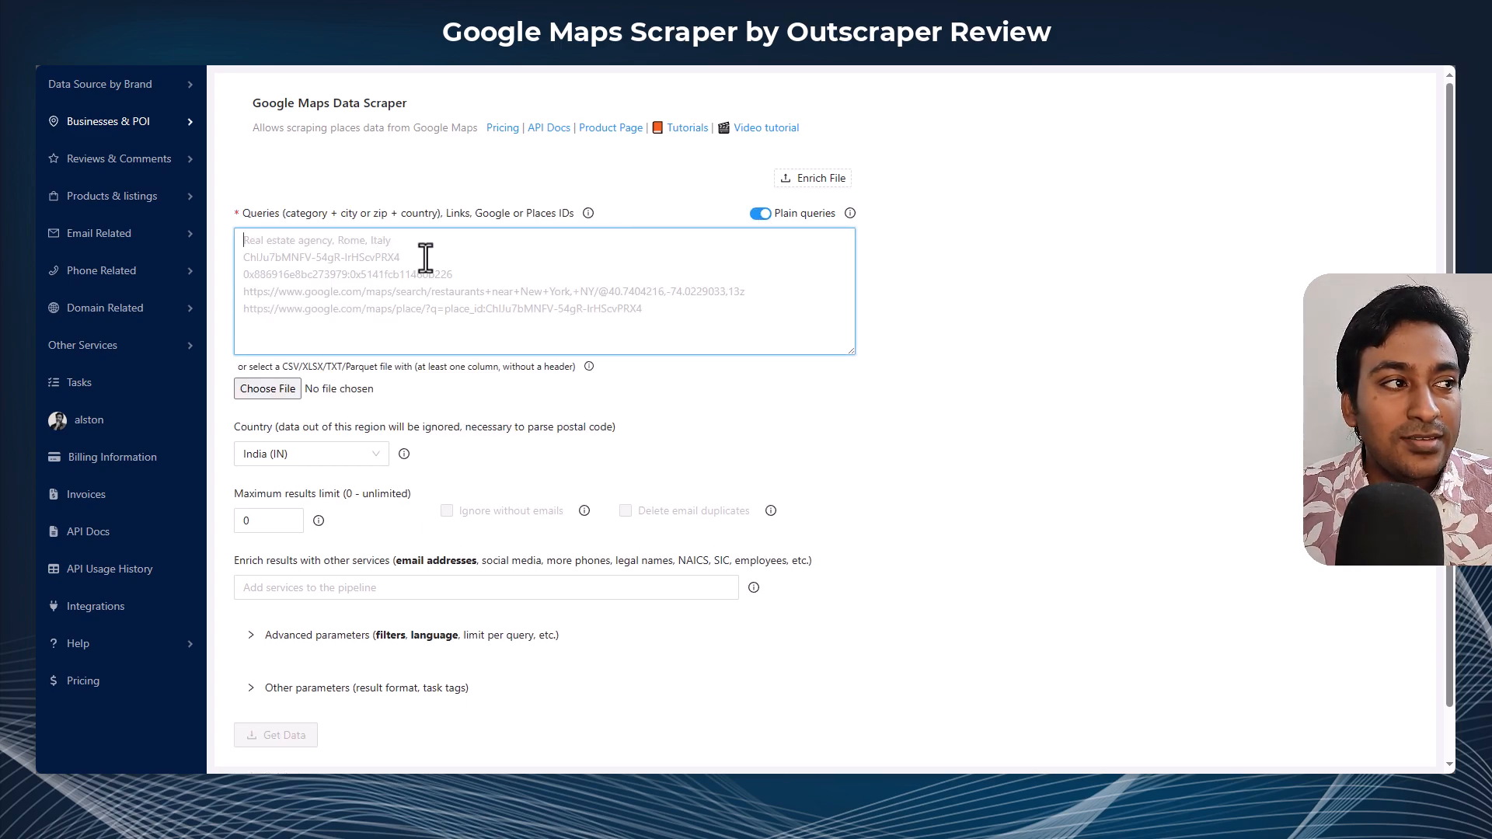
click(246, 240)
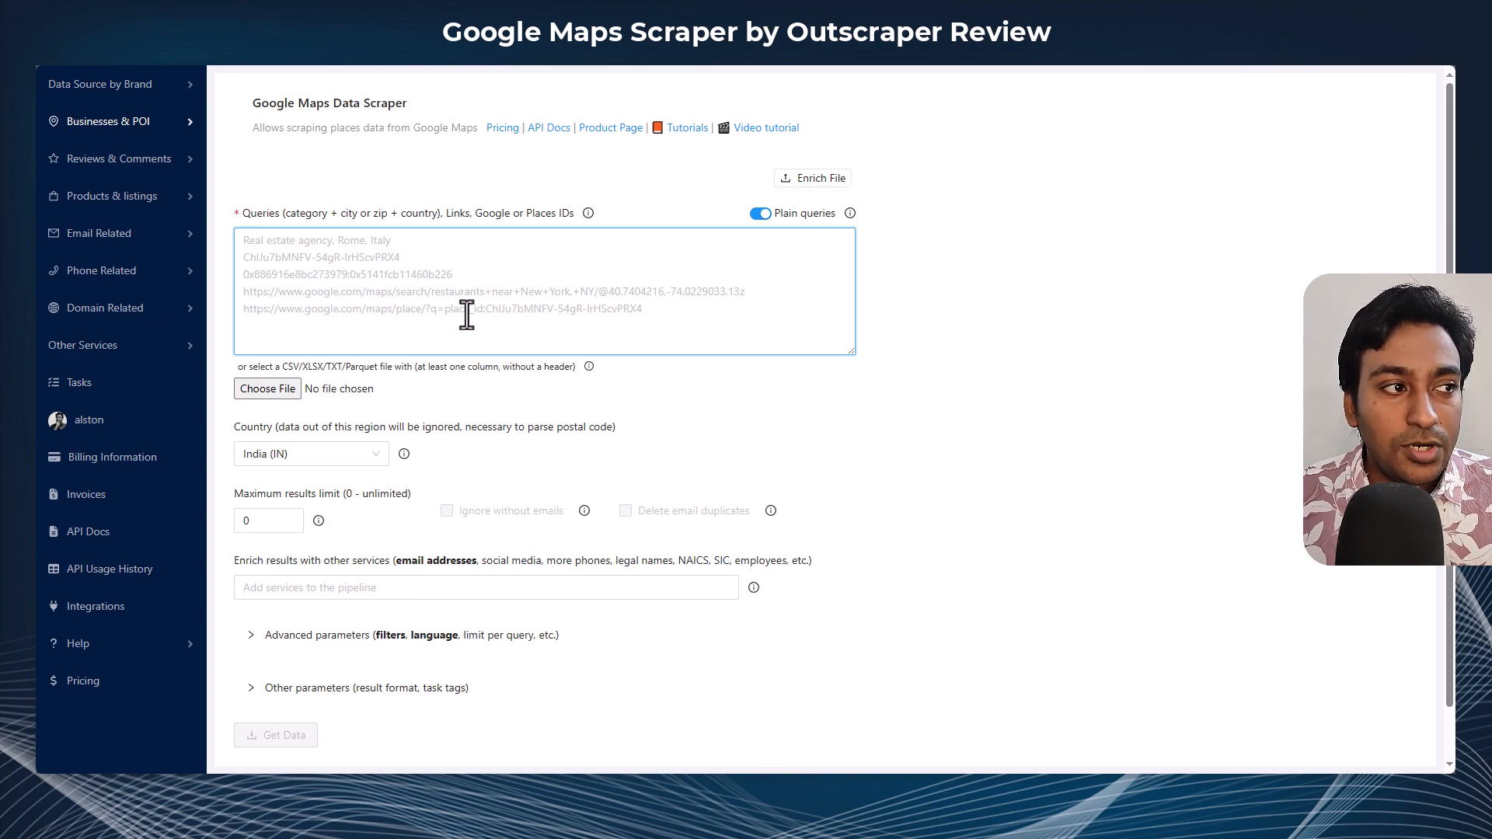
click(760, 215)
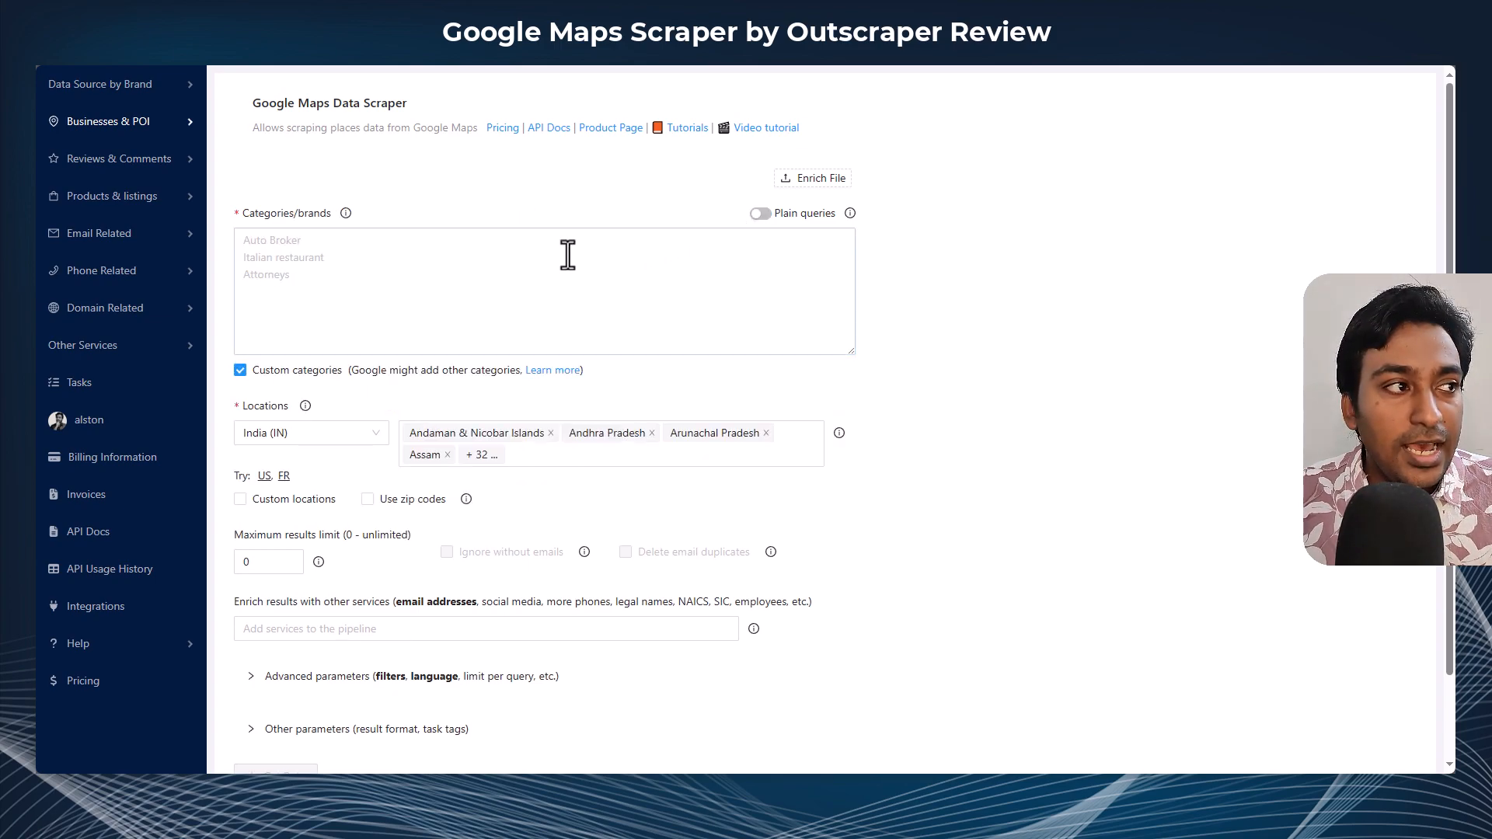
click(241, 371)
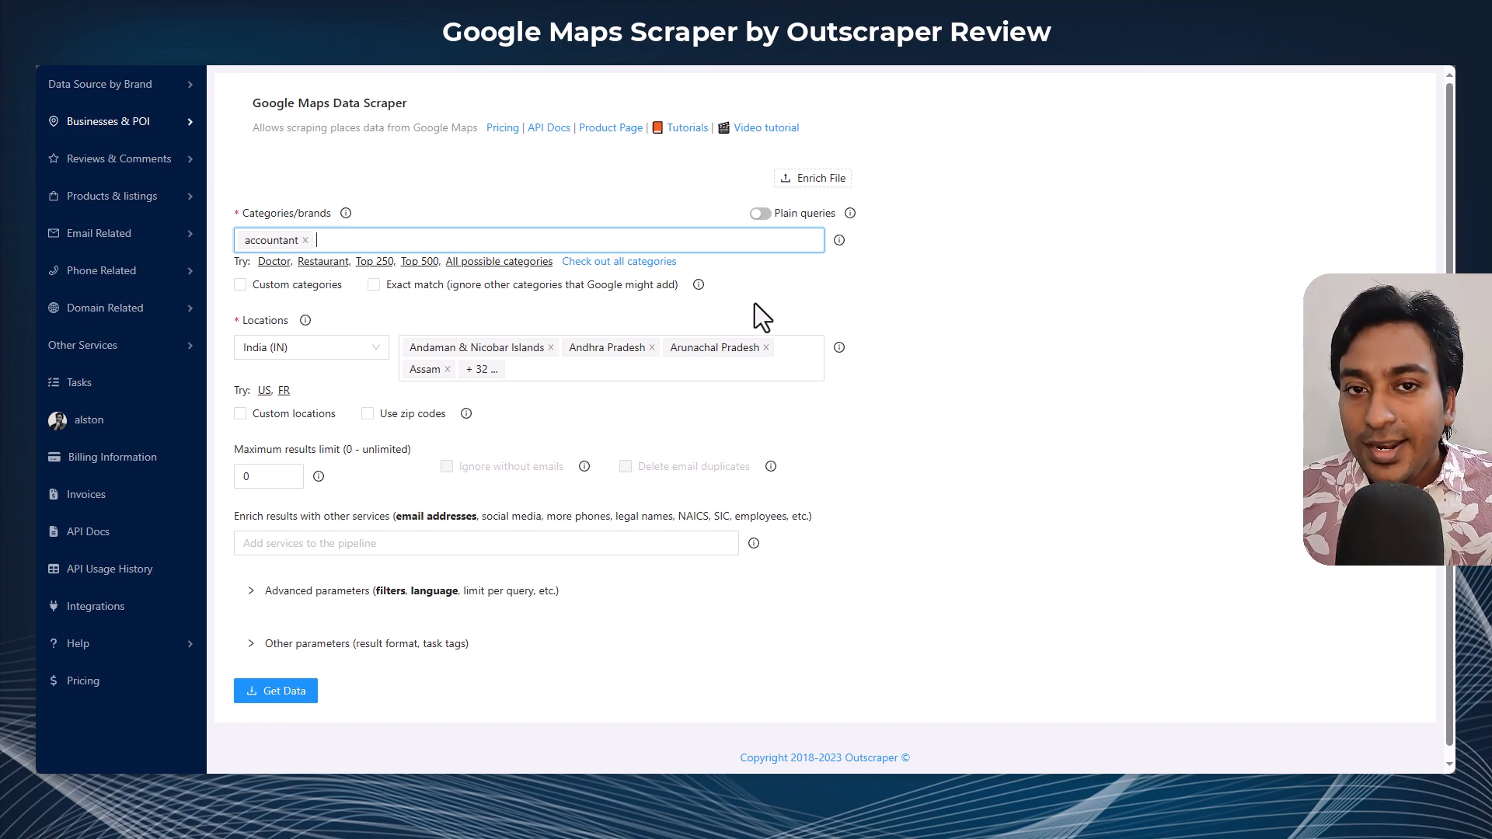
Step: Enable exact category matching and clear all selected states and the country from the locations
click(373, 285)
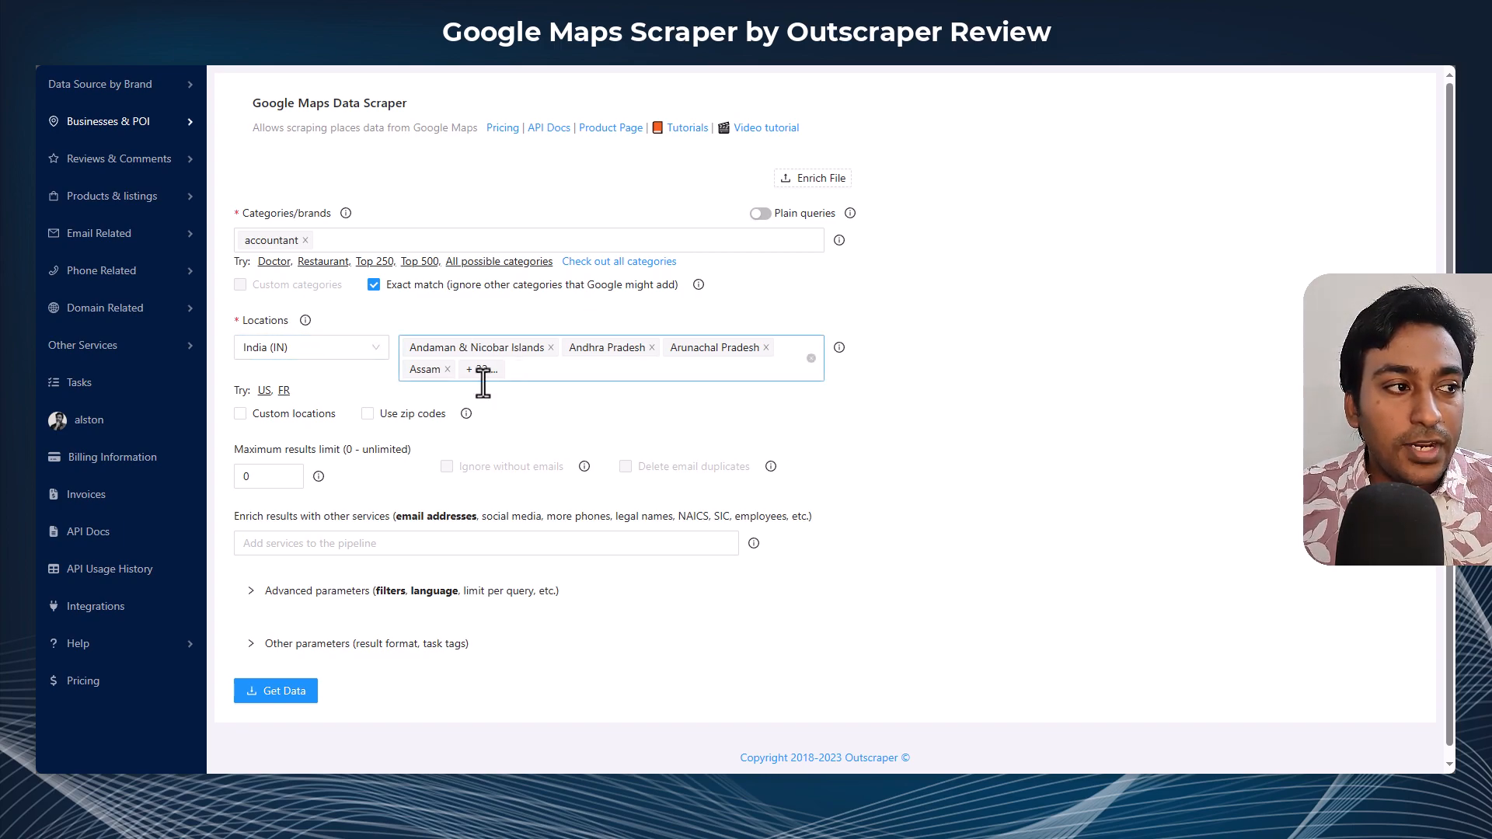
click(512, 373)
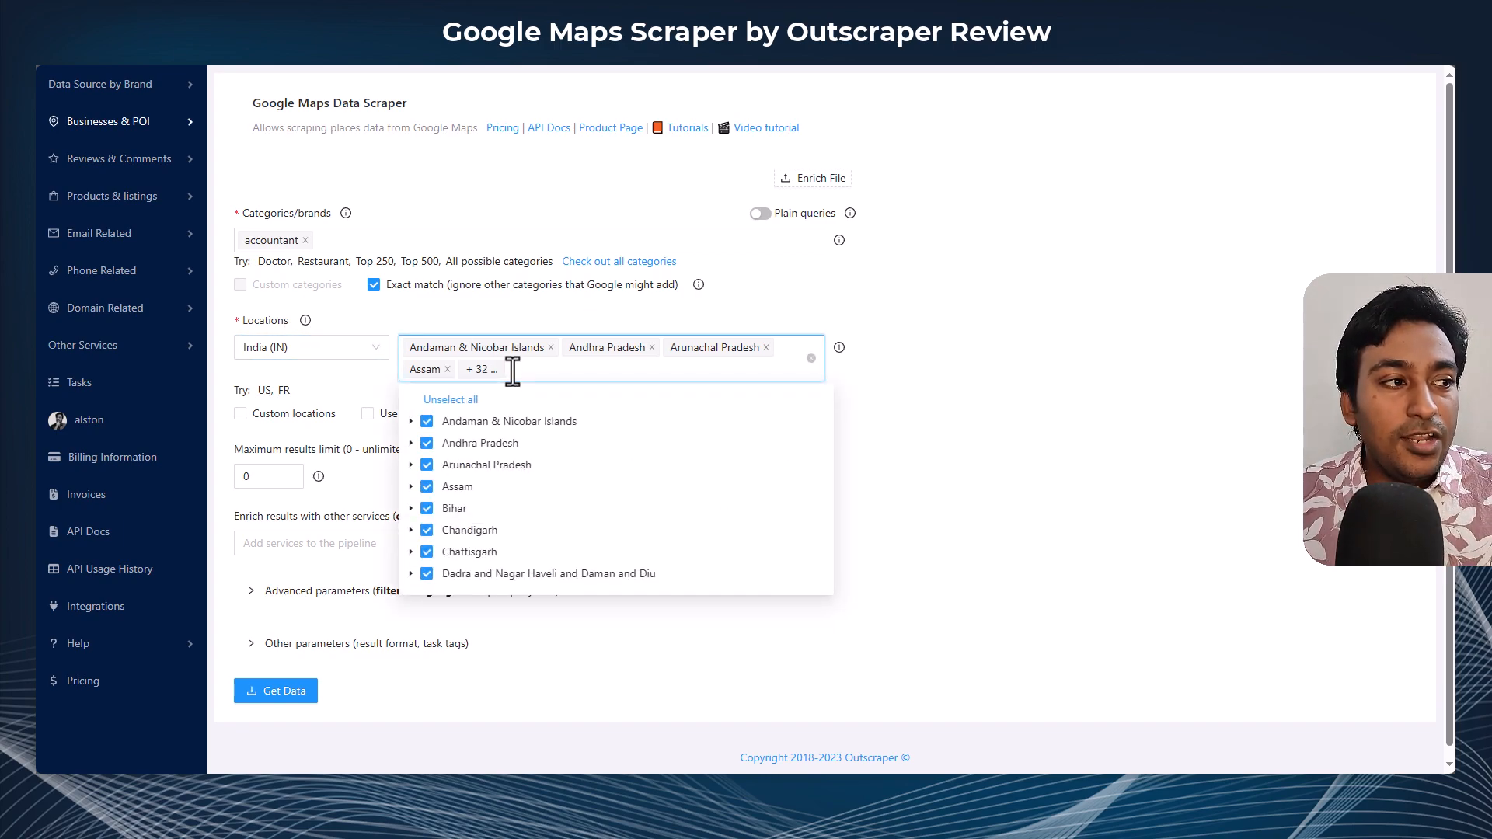
click(449, 401)
click(878, 375)
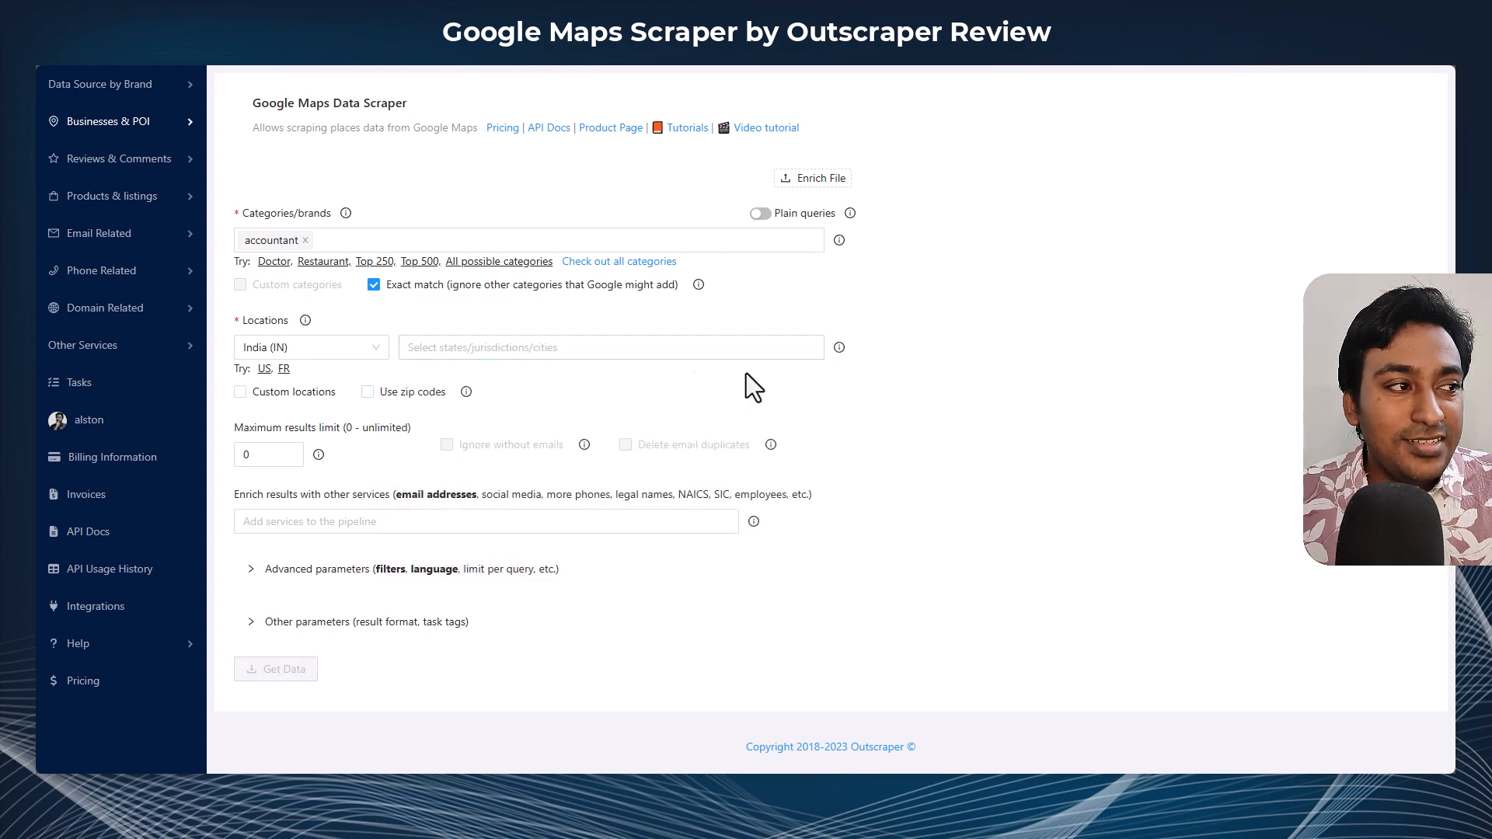
click(376, 347)
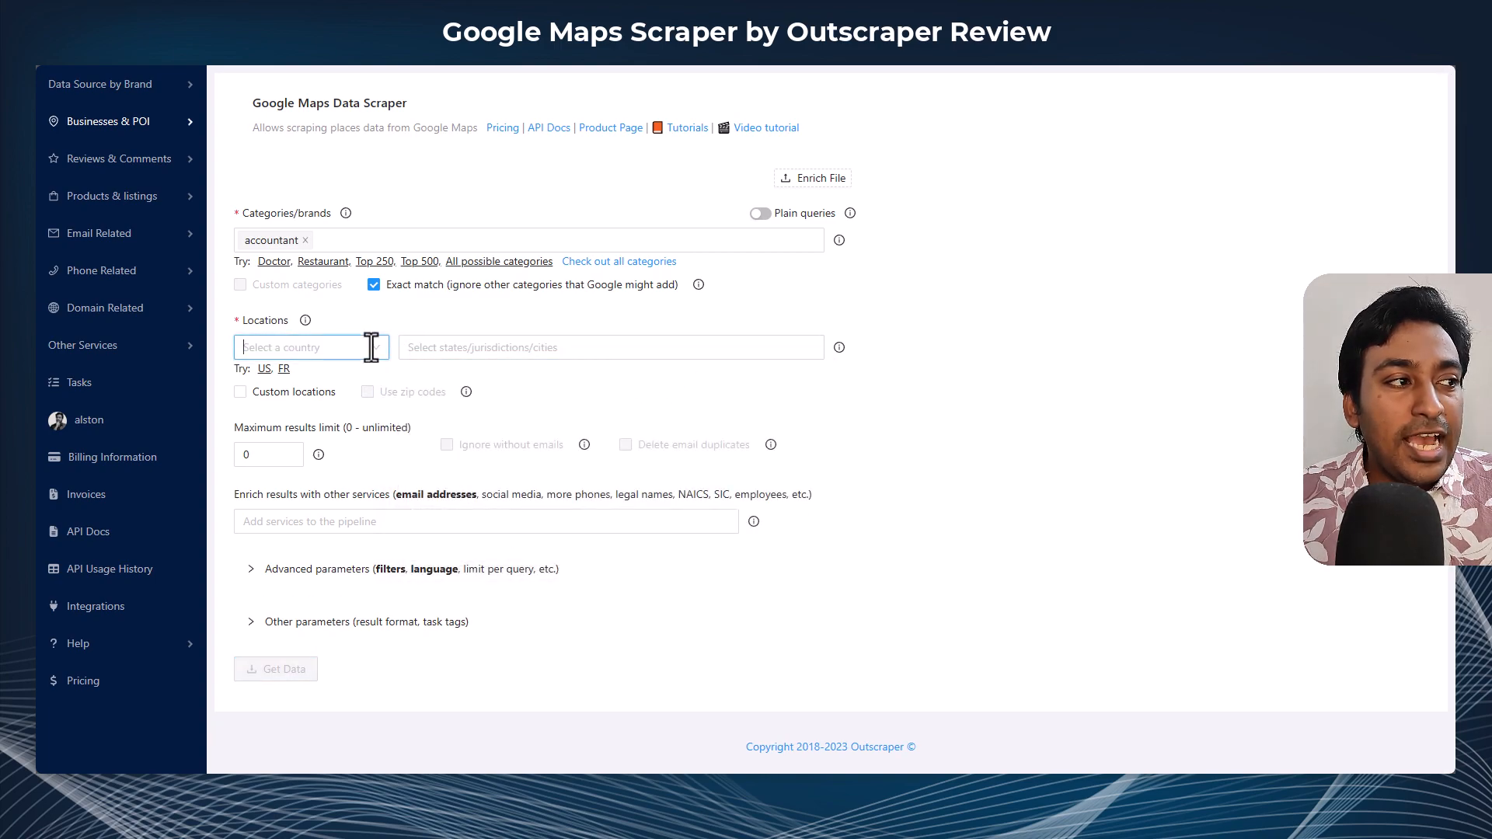
Step: Set the location country to India (IN)
click(309, 348)
mouse_move(386, 373)
mouse_down()
mouse_move(372, 544)
mouse_move(395, 371)
mouse_up()
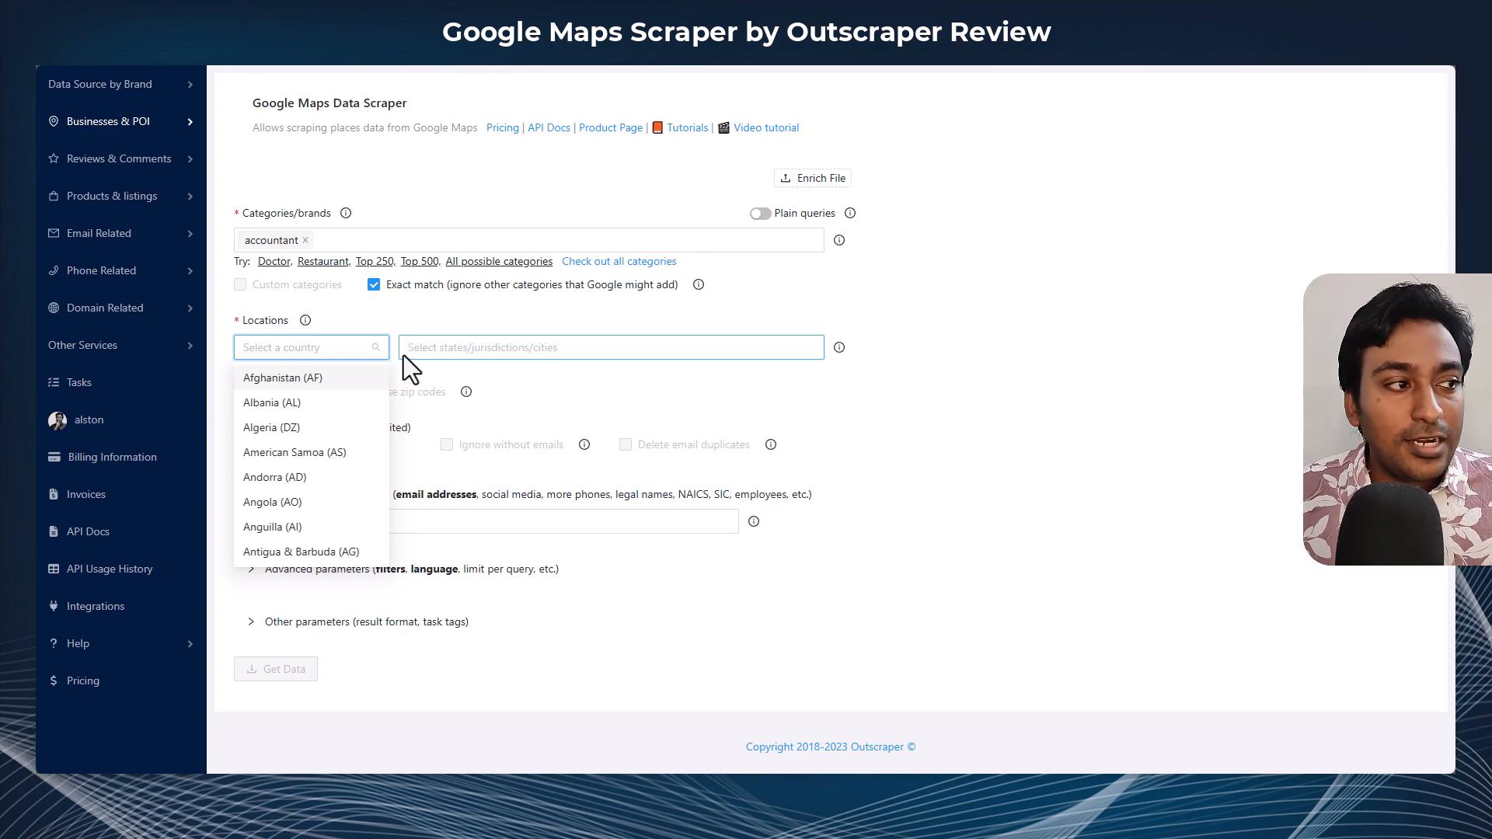
text(i)
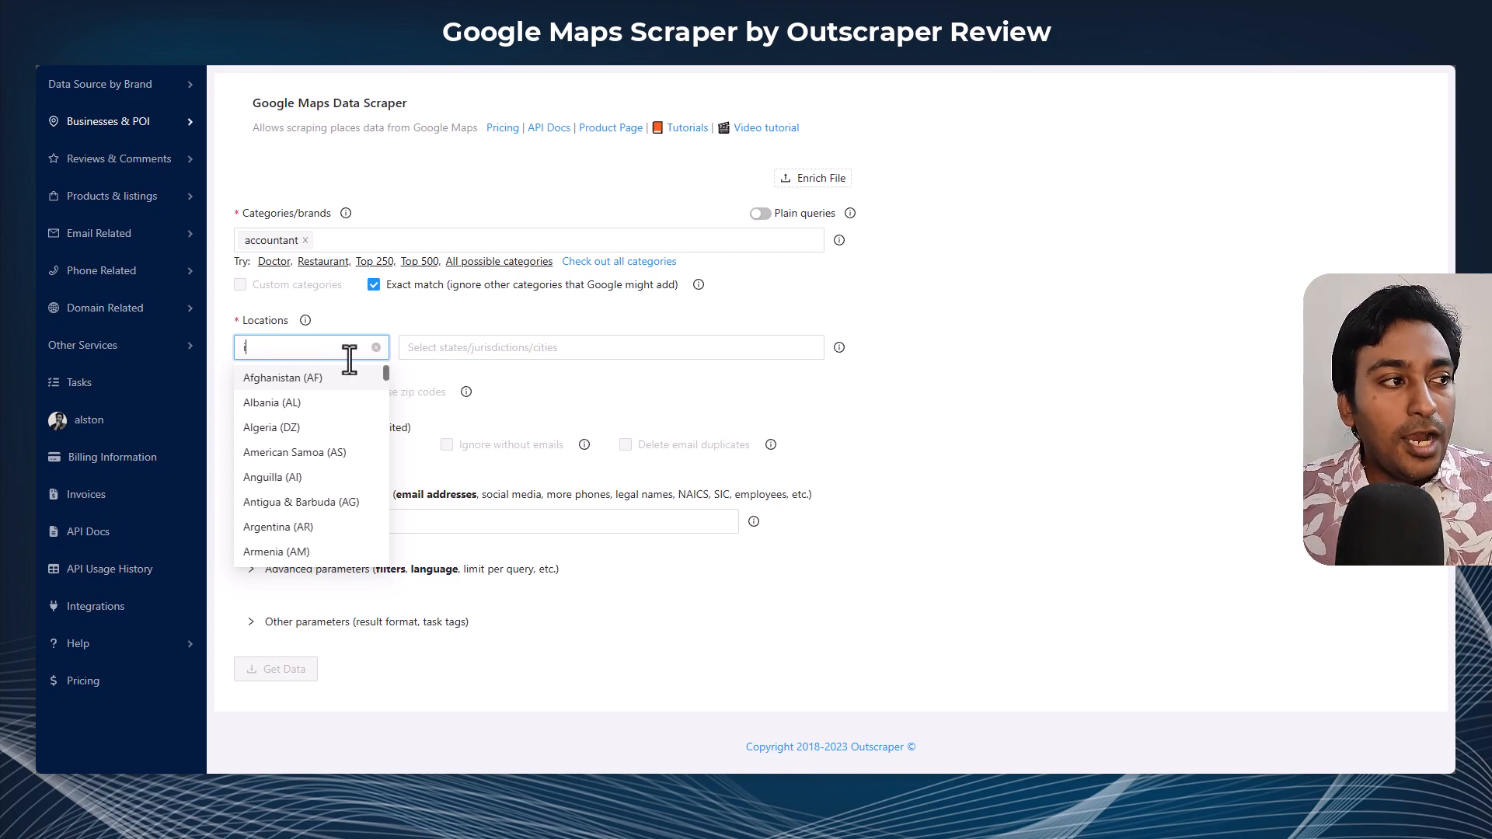
text(b)
key(BackSpace)
text(n)
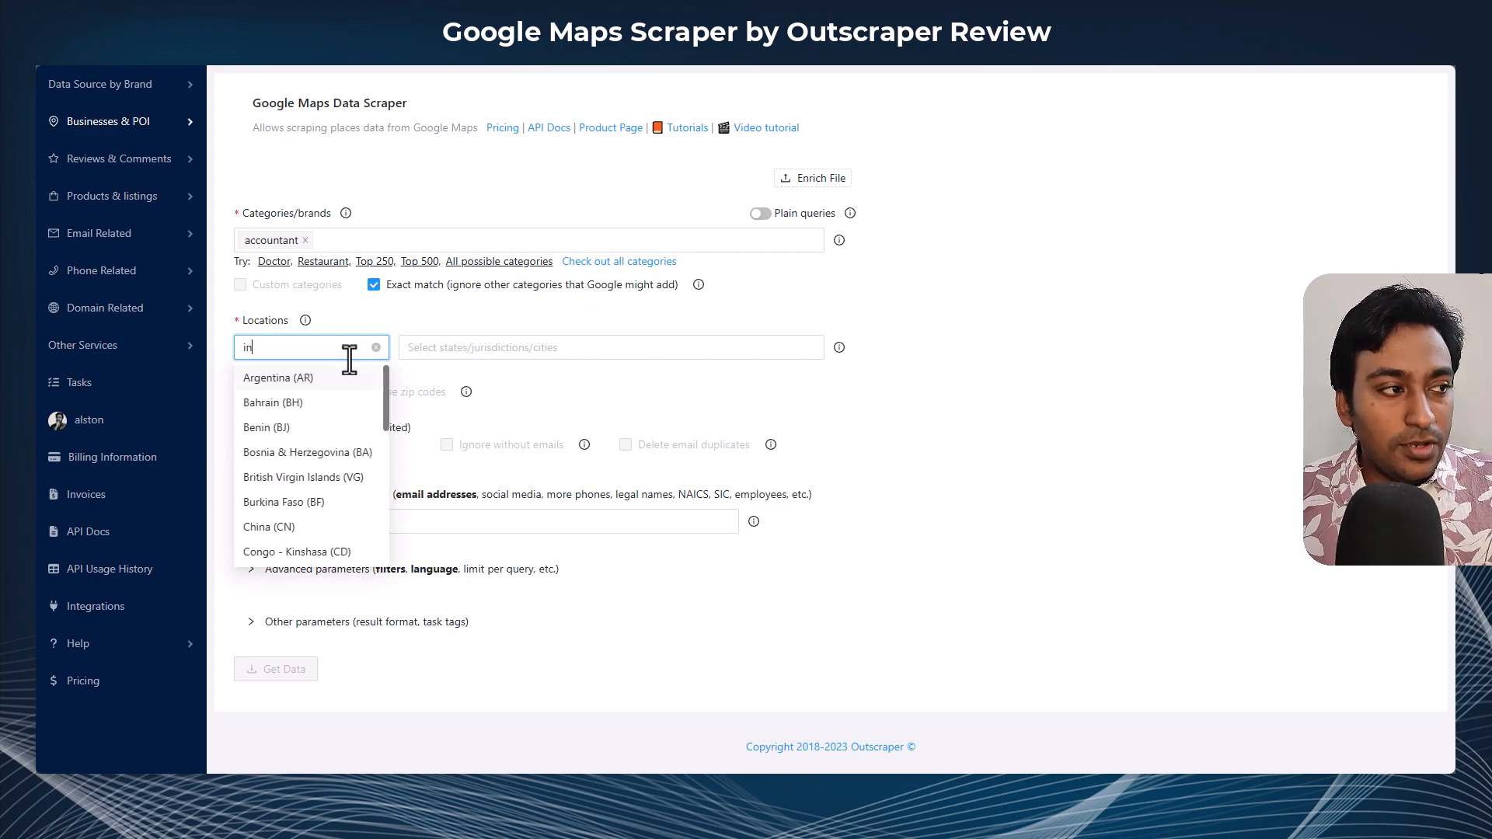
text(s)
key(BackSpace)
text(di)
click(318, 380)
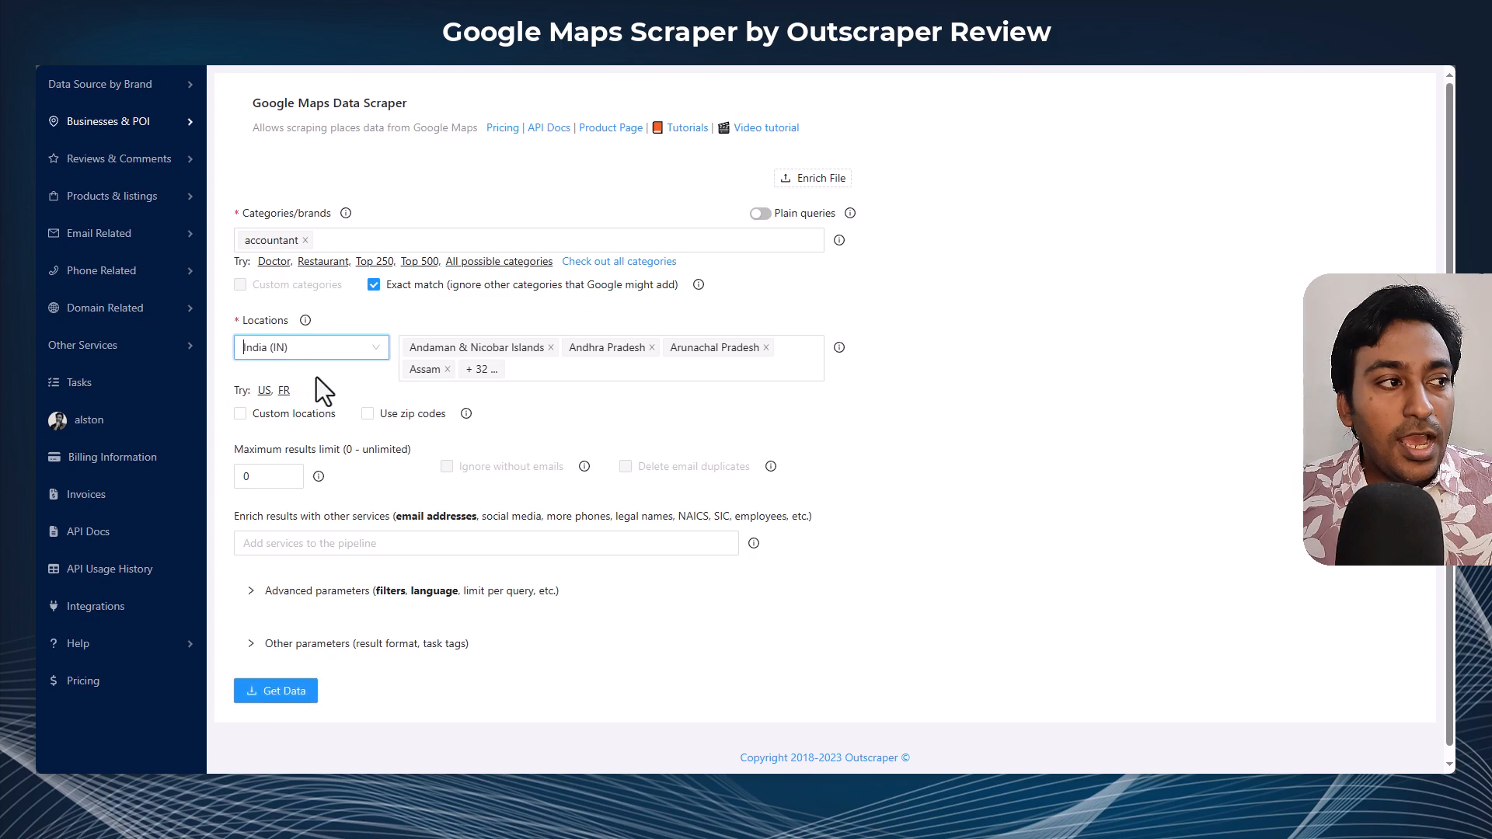
Step: Unselect all of the preselected Indian states and territories
click(345, 352)
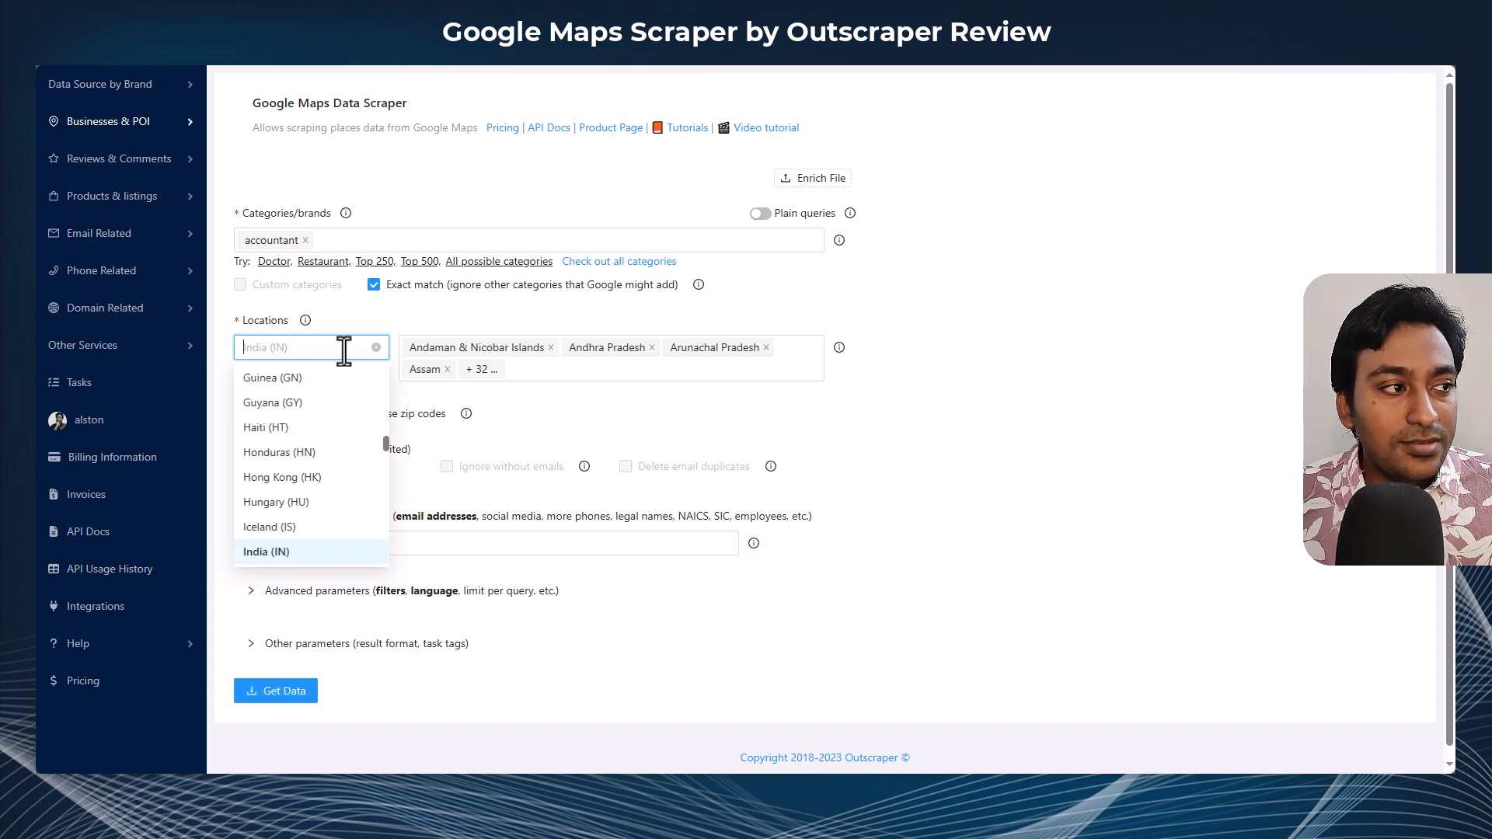
click(592, 378)
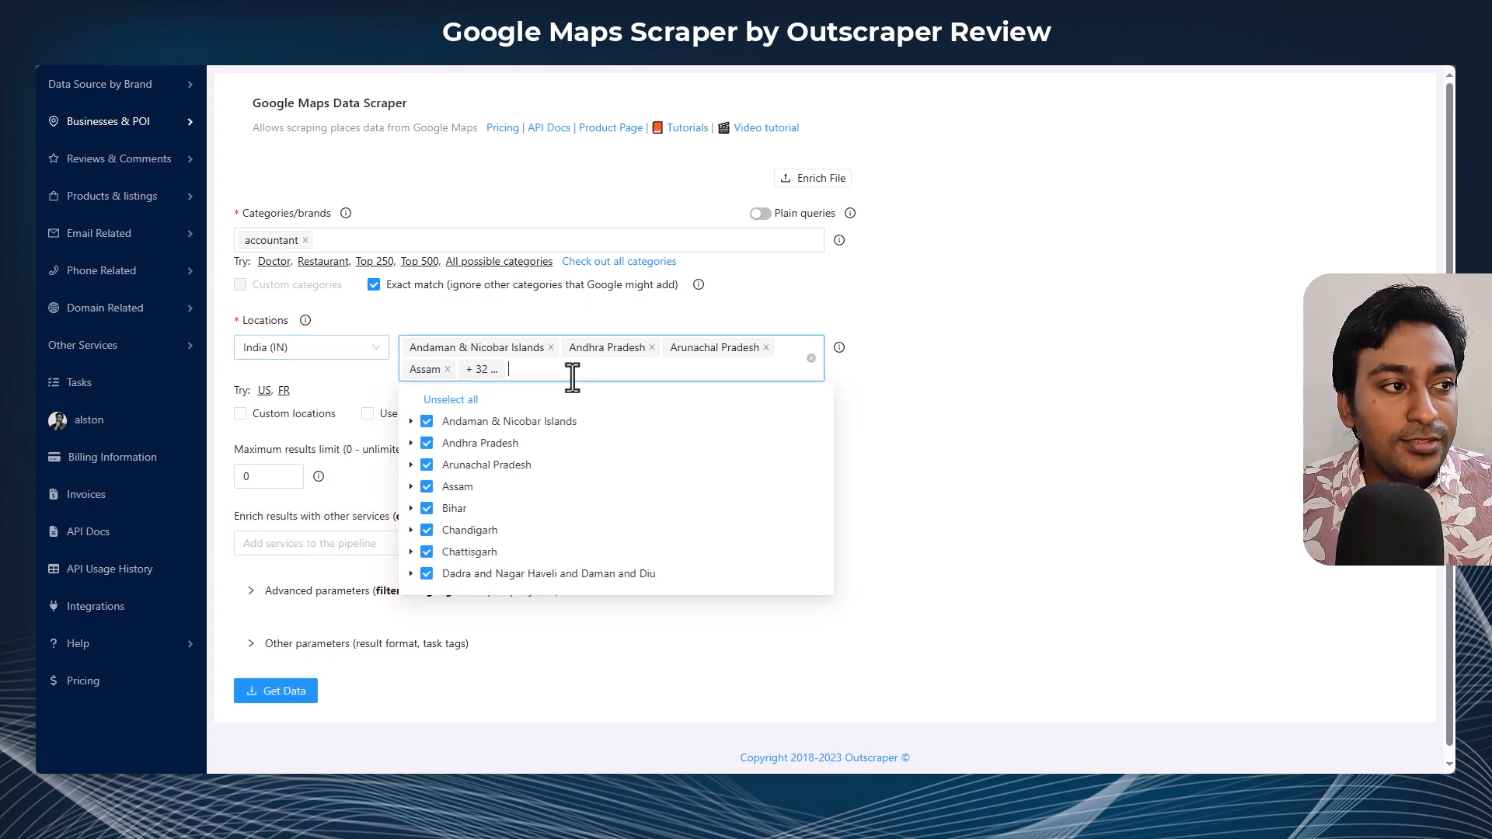
click(455, 378)
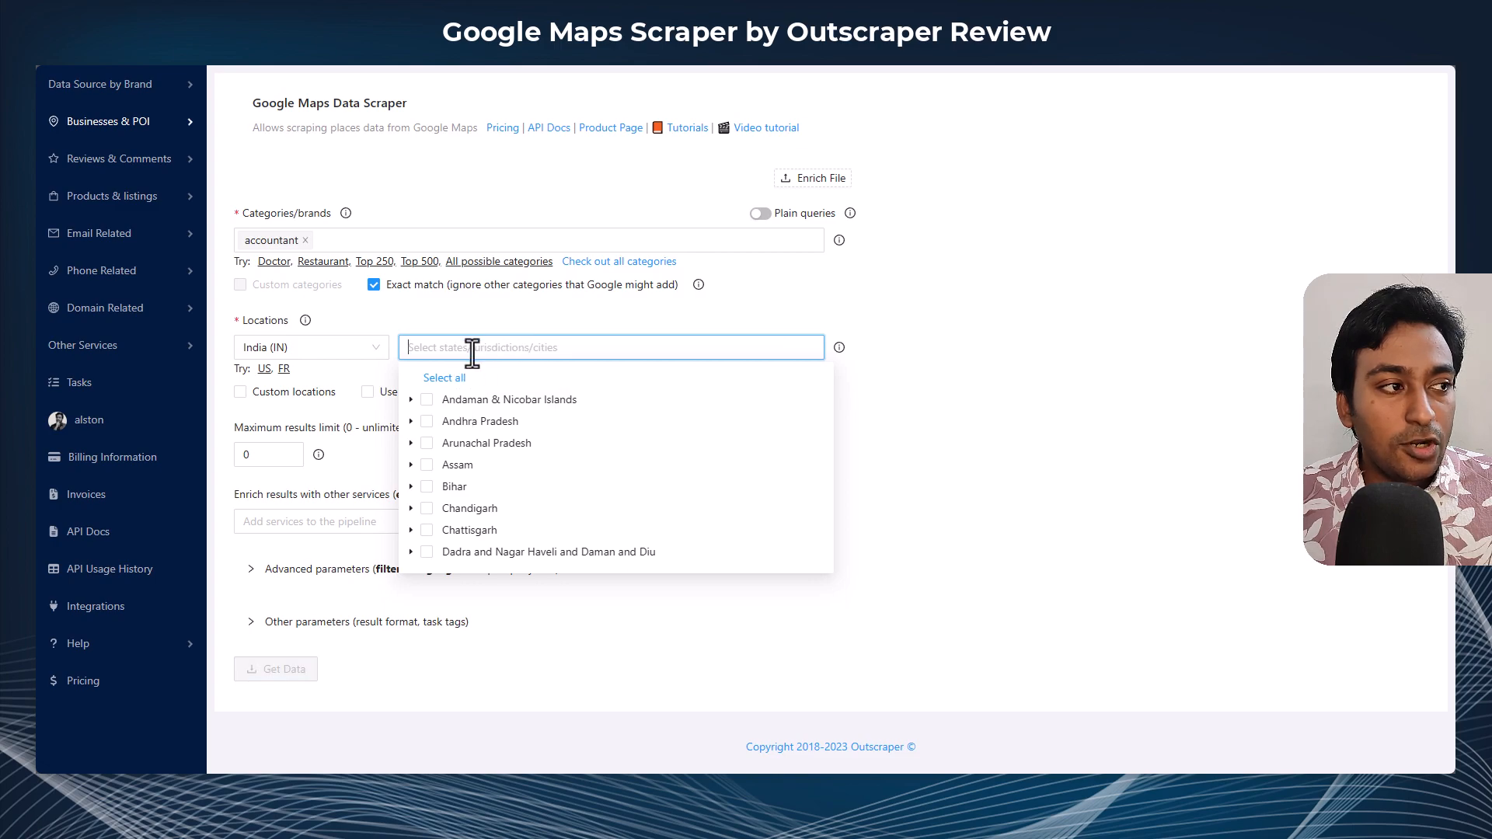
Step: Expand Tamil Nadu in the list of Indian states and expand Coimbatore within it
scroll(514, 412, down, 6)
scroll(514, 420, down, 2)
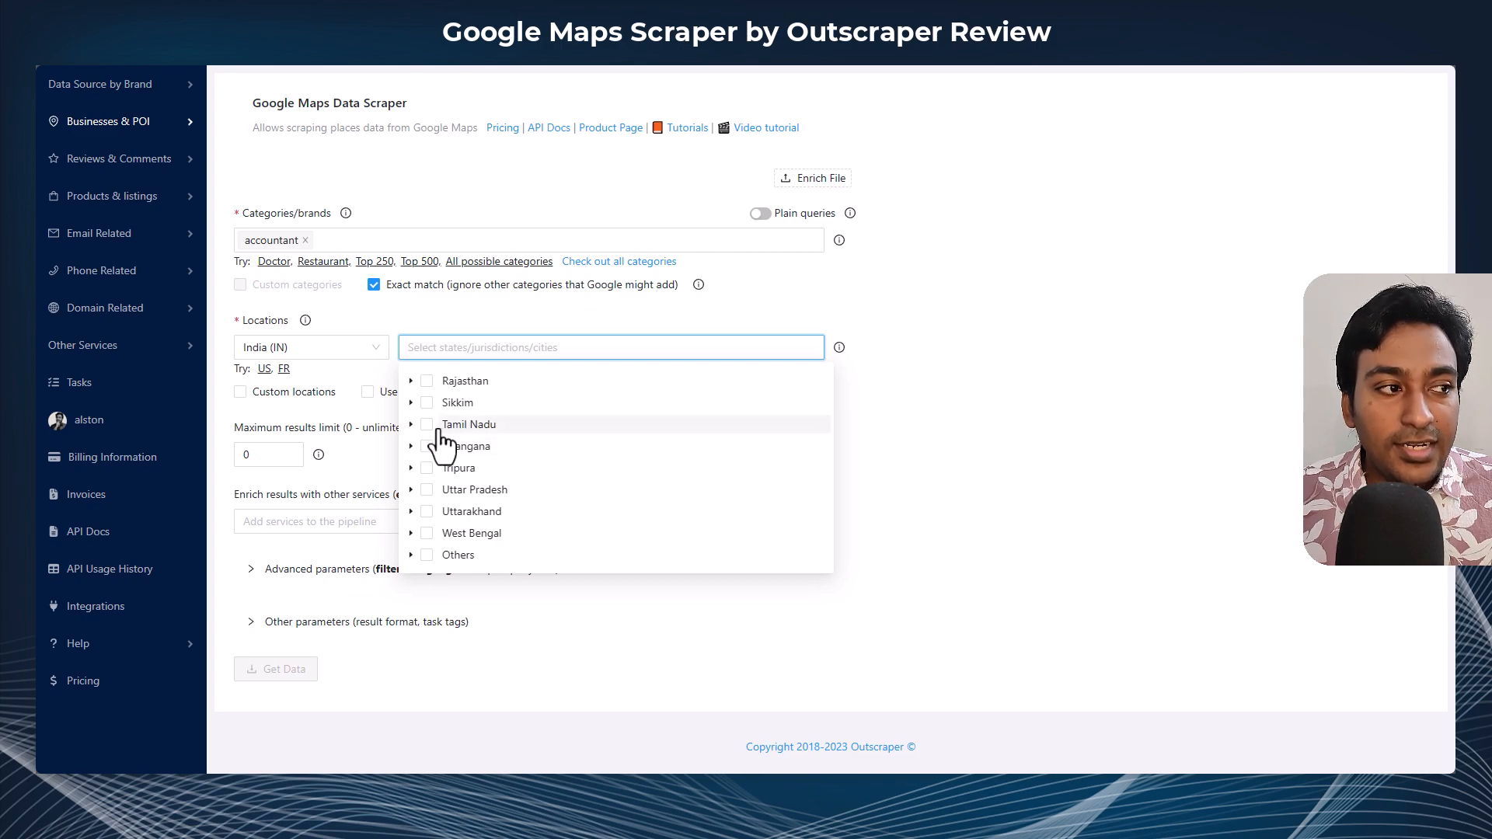
click(411, 425)
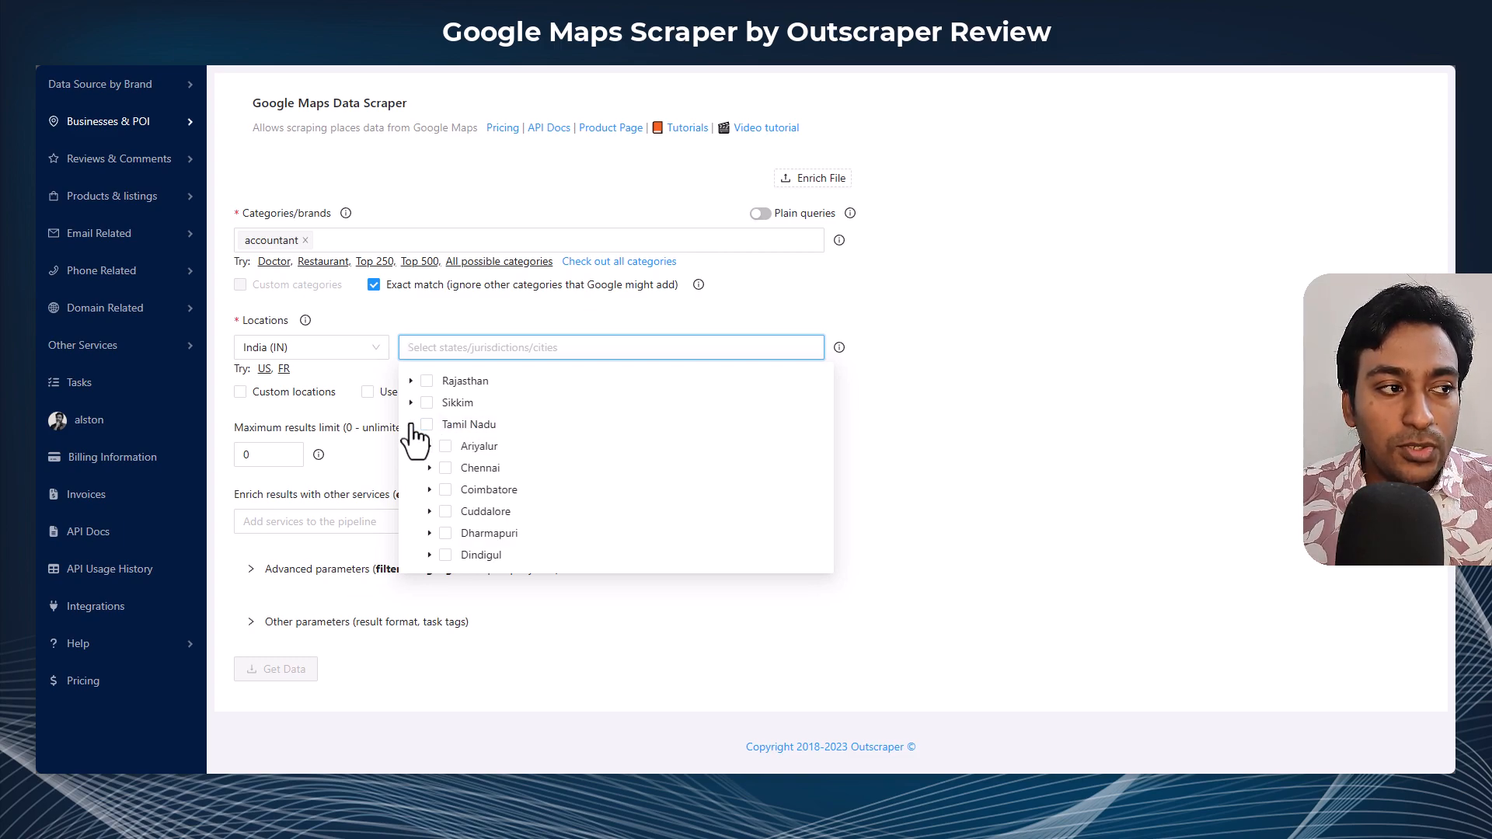
scroll(490, 478, down, 1)
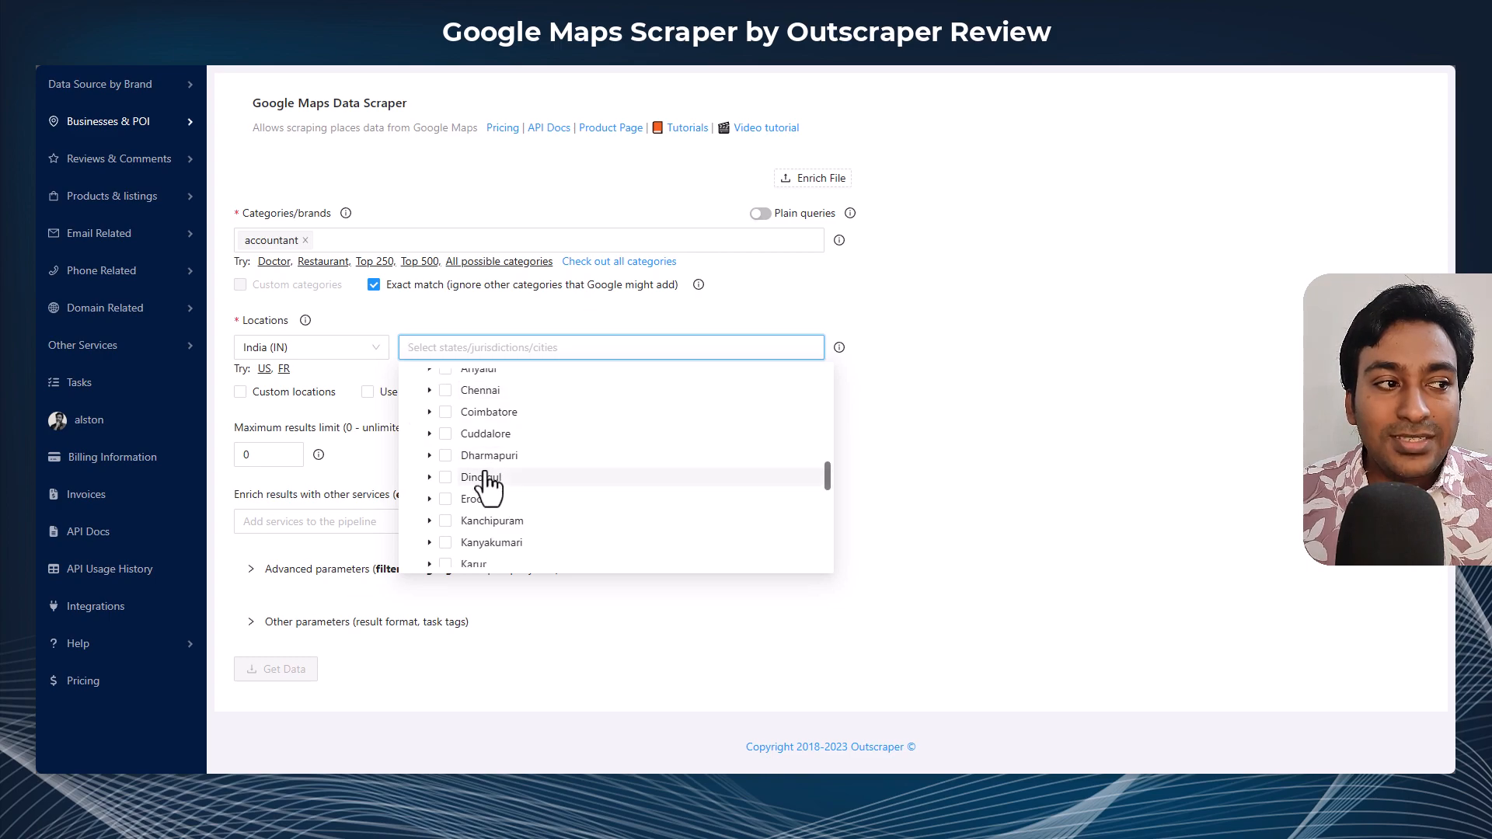
click(429, 412)
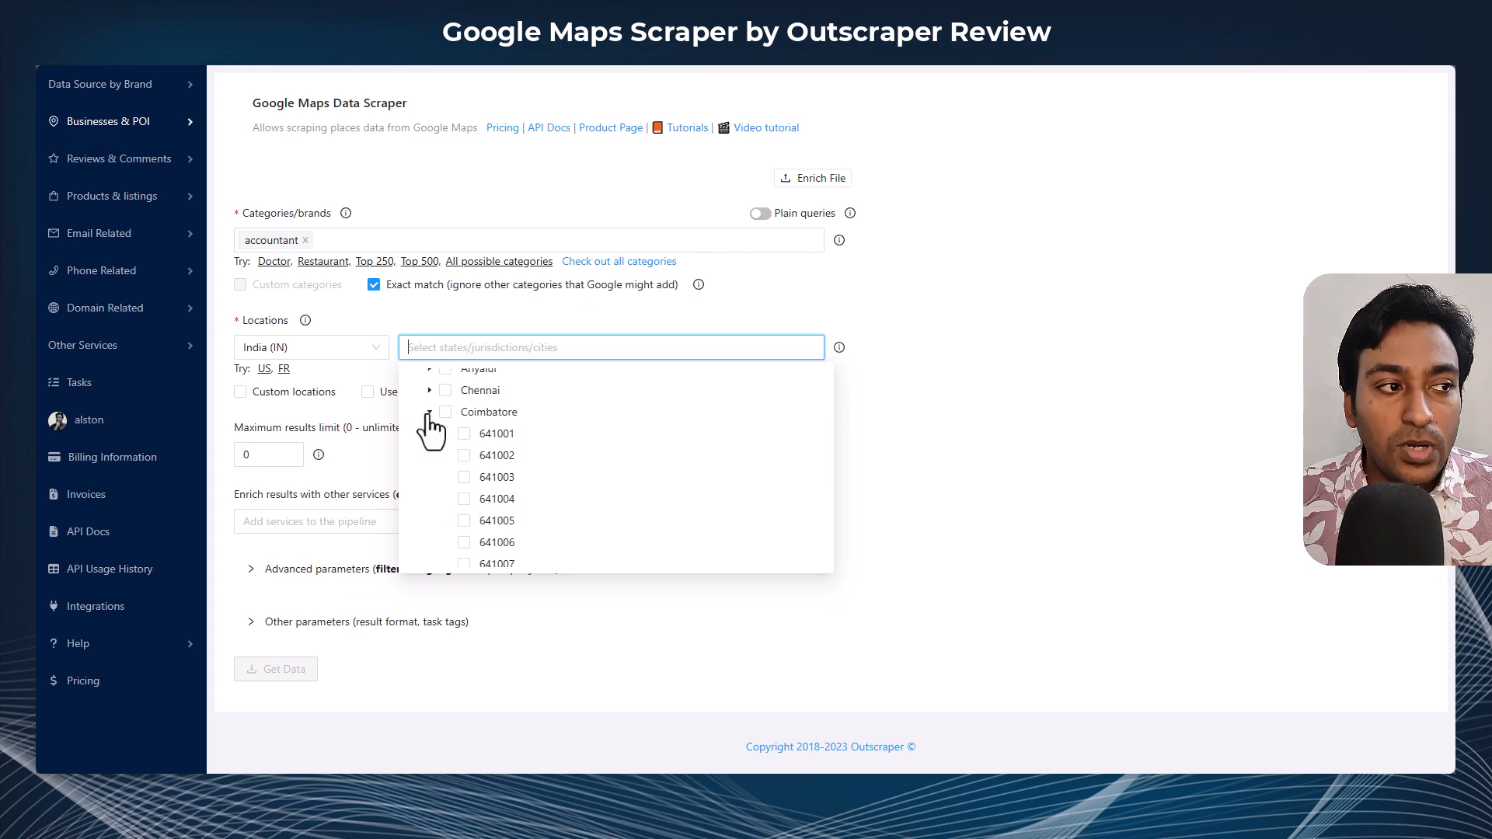
Step: Look through Coimbatore's postal codes, select the whole of Coimbatore as the location and collapse its entry
scroll(470, 452, down, 1)
scroll(470, 452, down, 5)
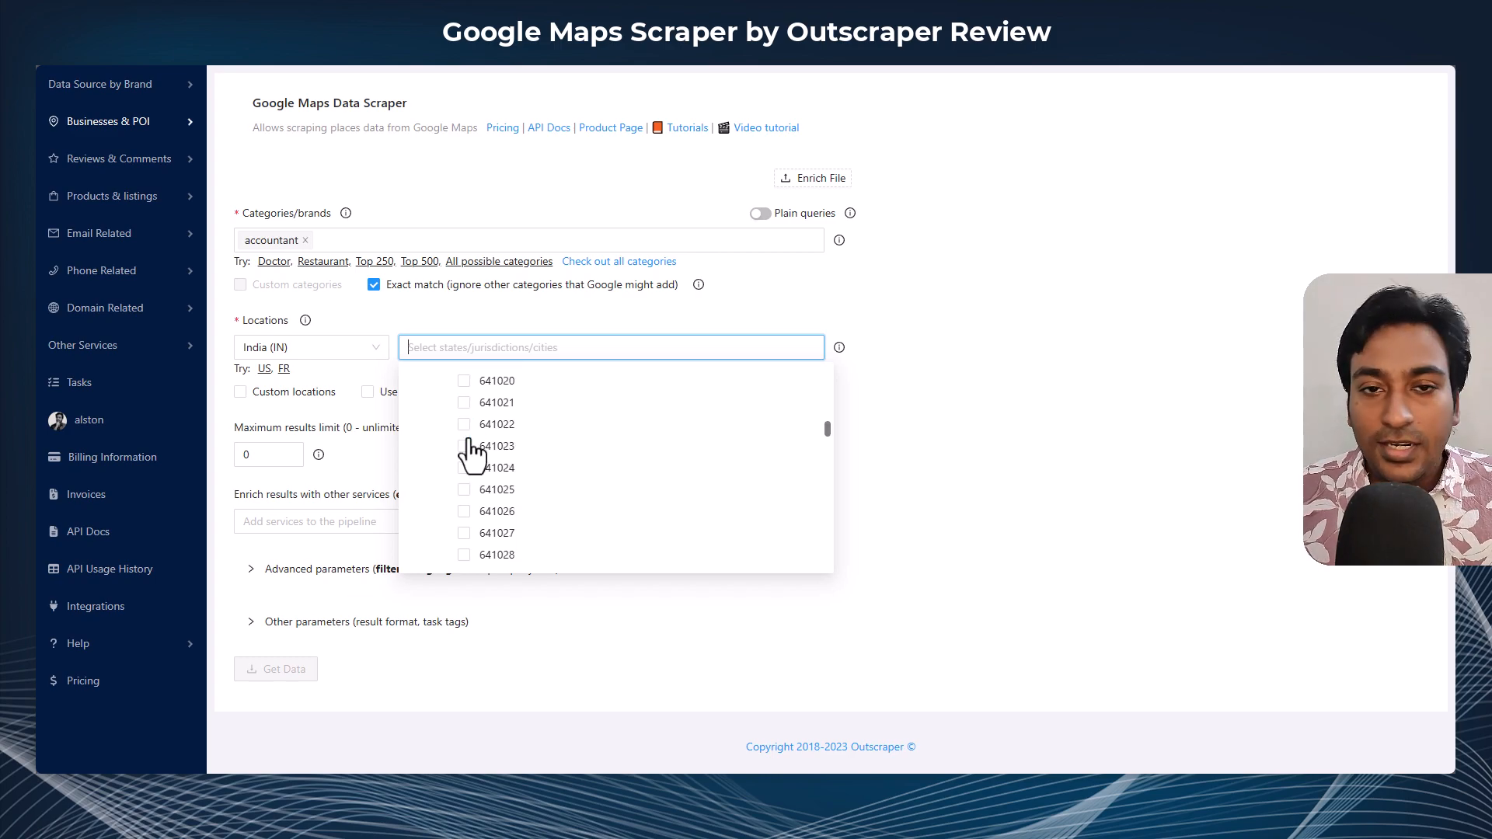
scroll(474, 452, up, 12)
scroll(497, 451, down, 2)
scroll(507, 439, down, 4)
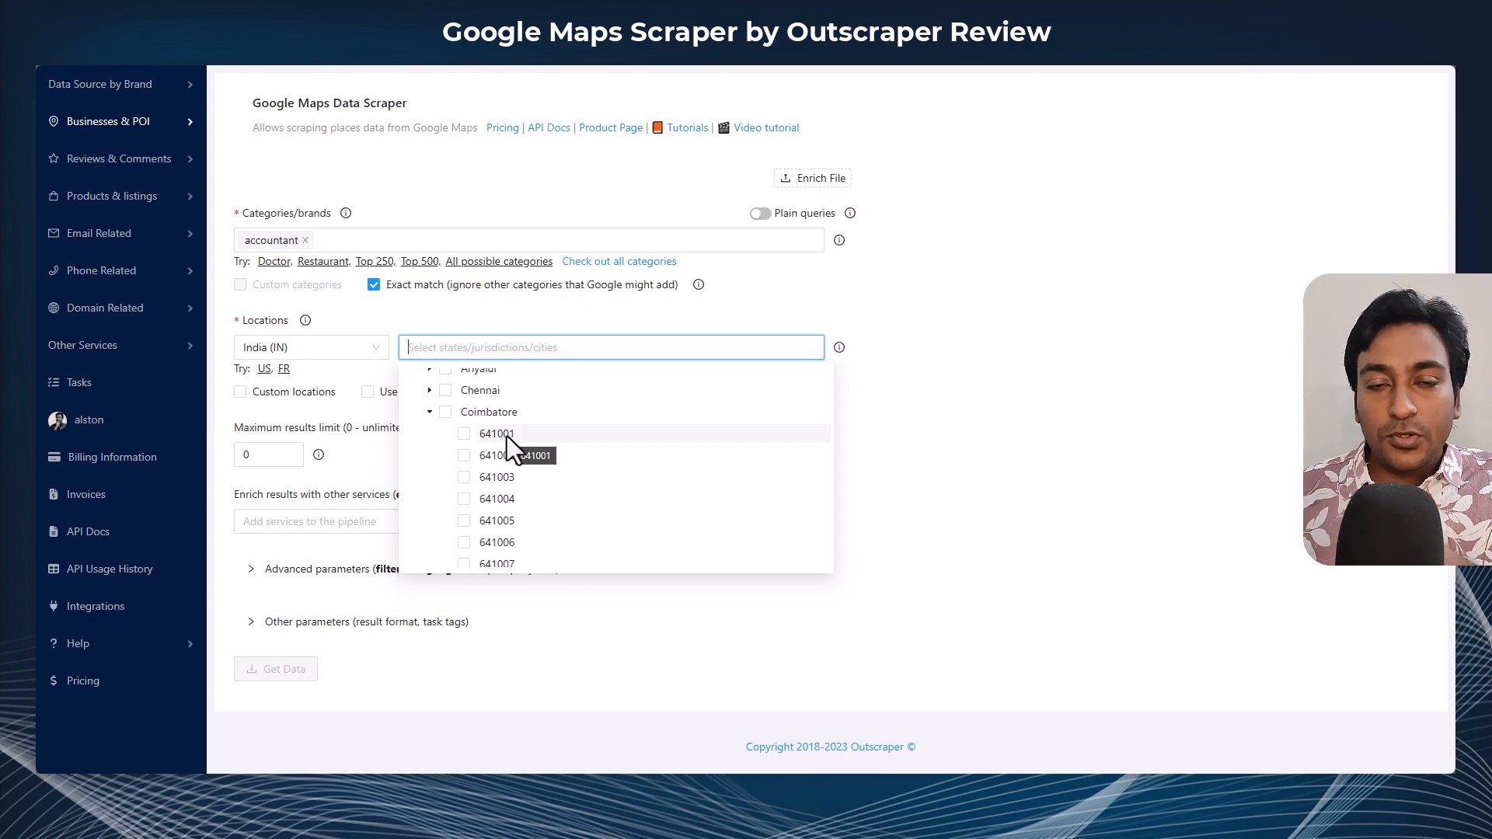
click(445, 413)
click(430, 413)
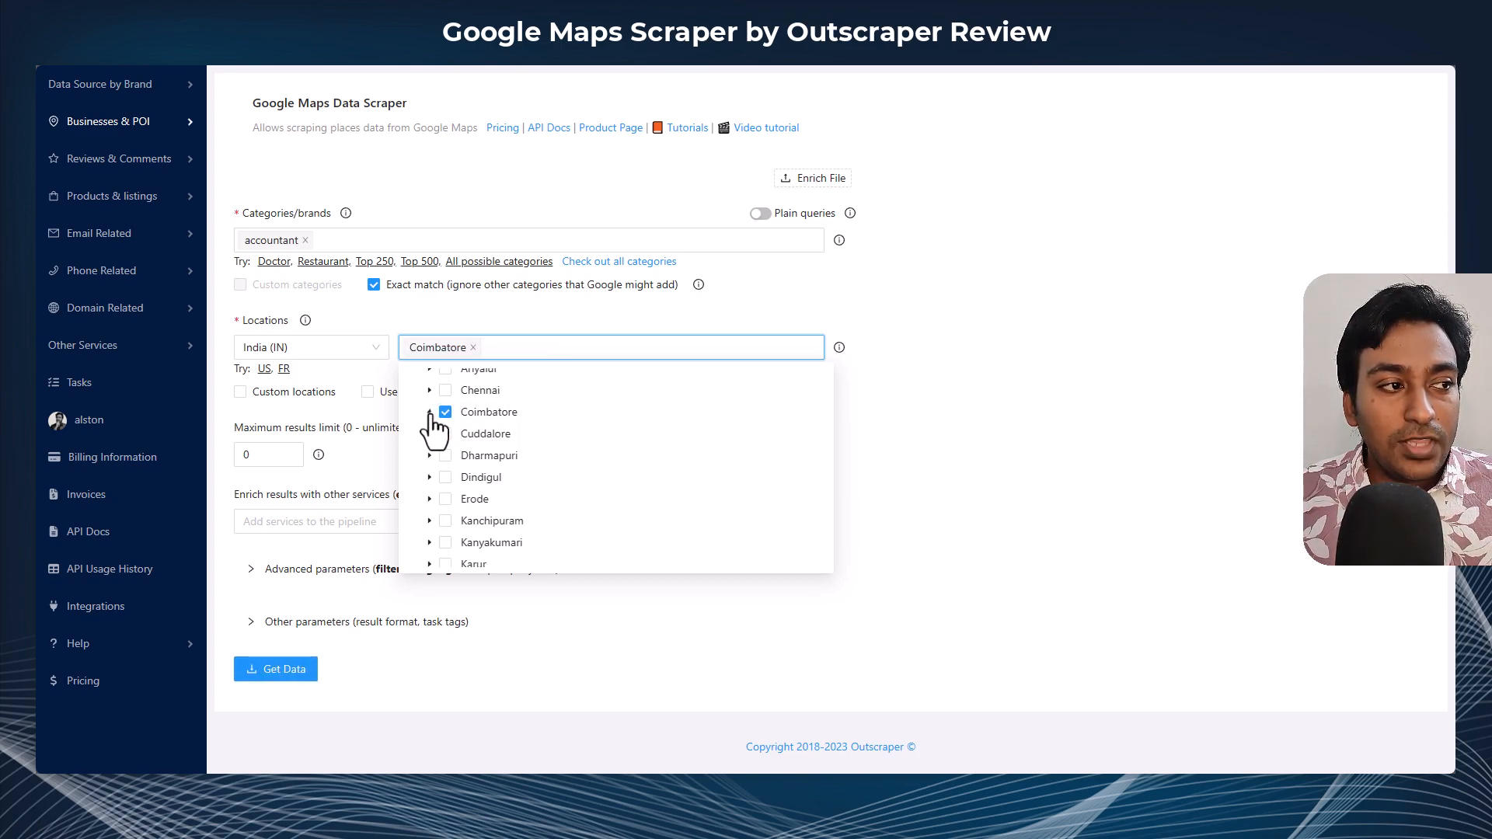
click(1039, 407)
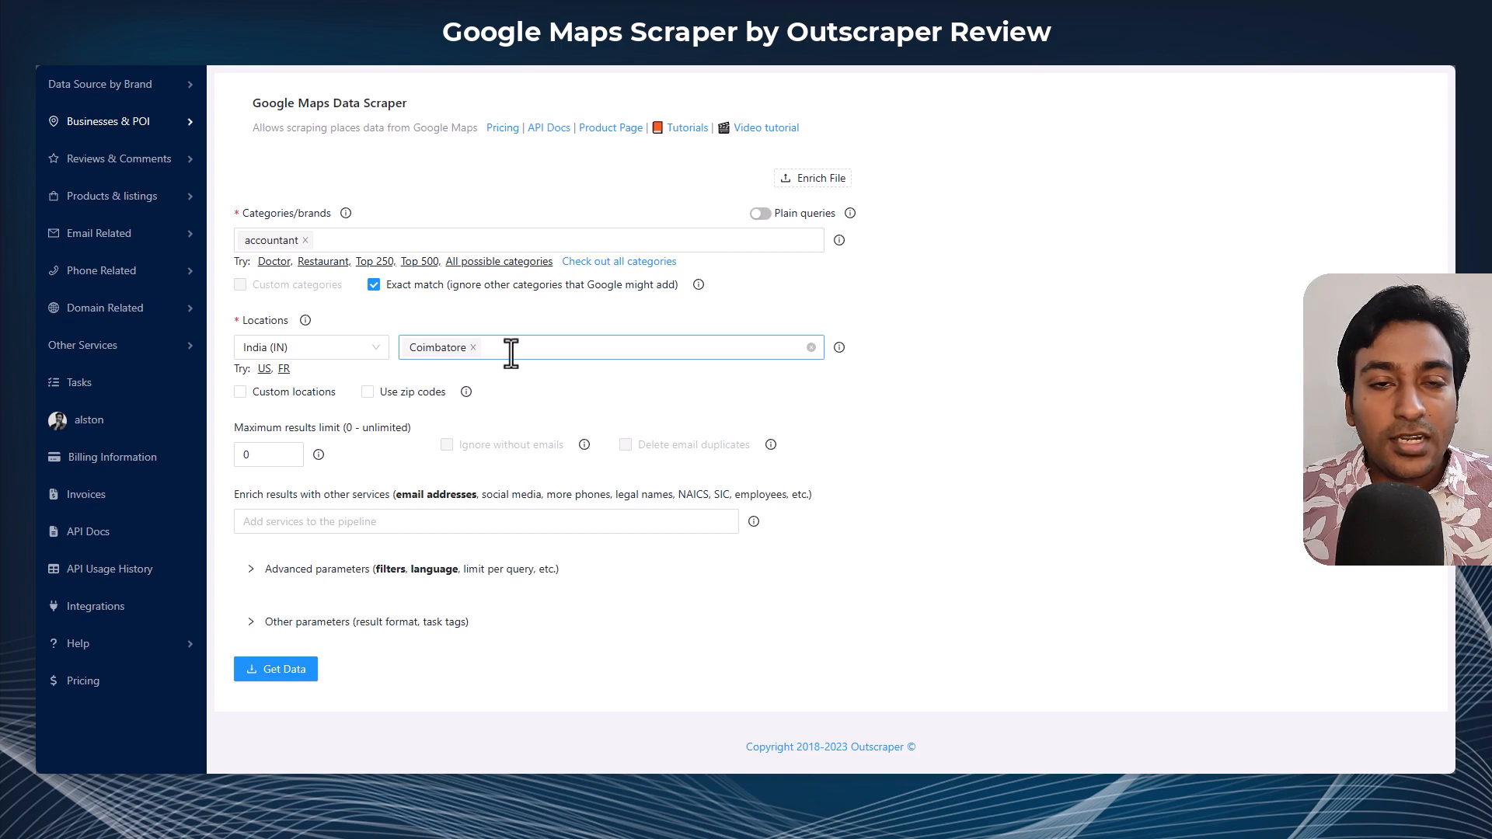
Step: Try the custom locations and zip codes options and switch both off again
click(261, 394)
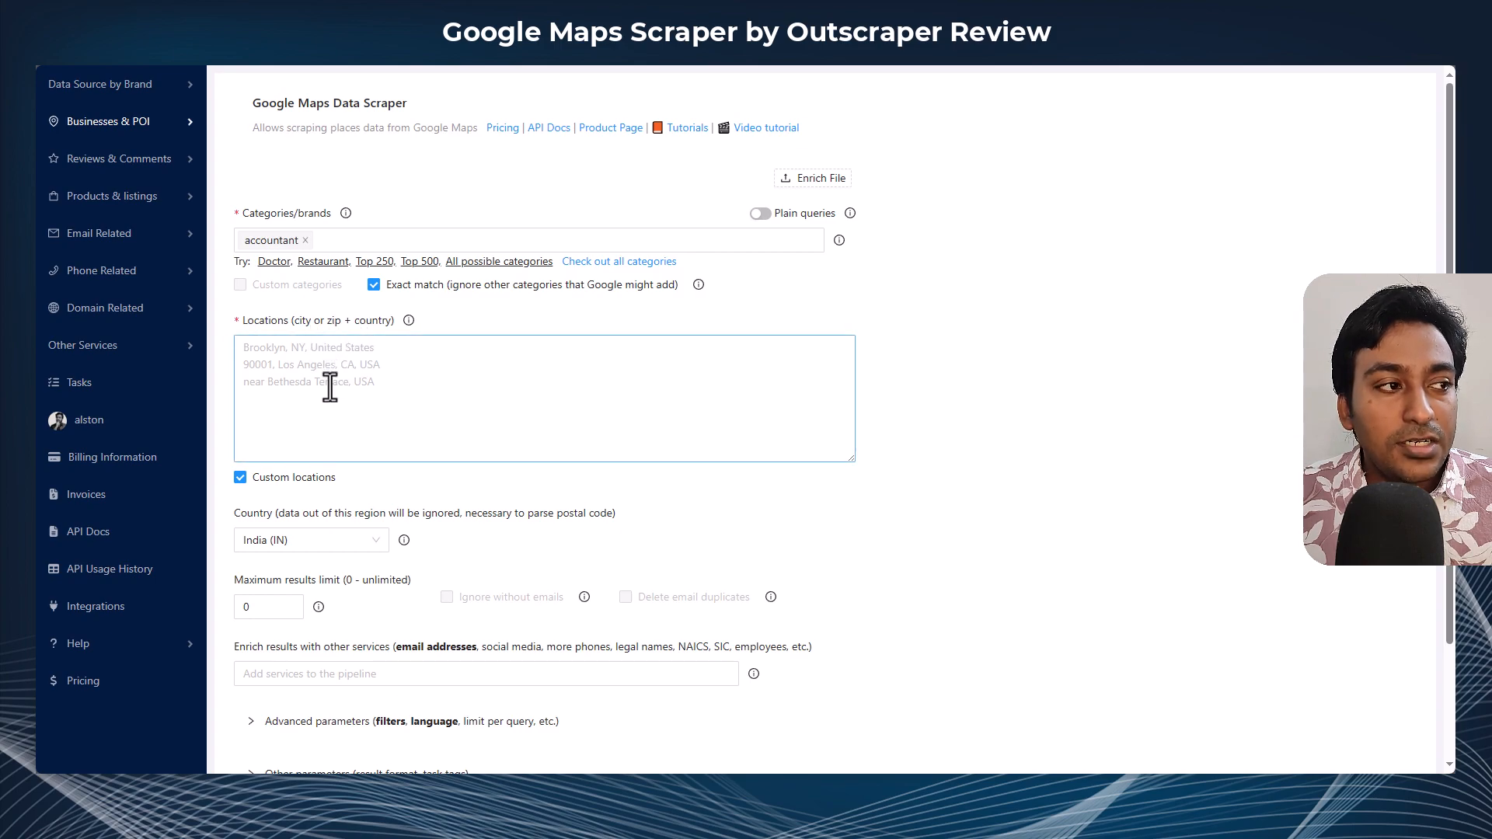
click(242, 477)
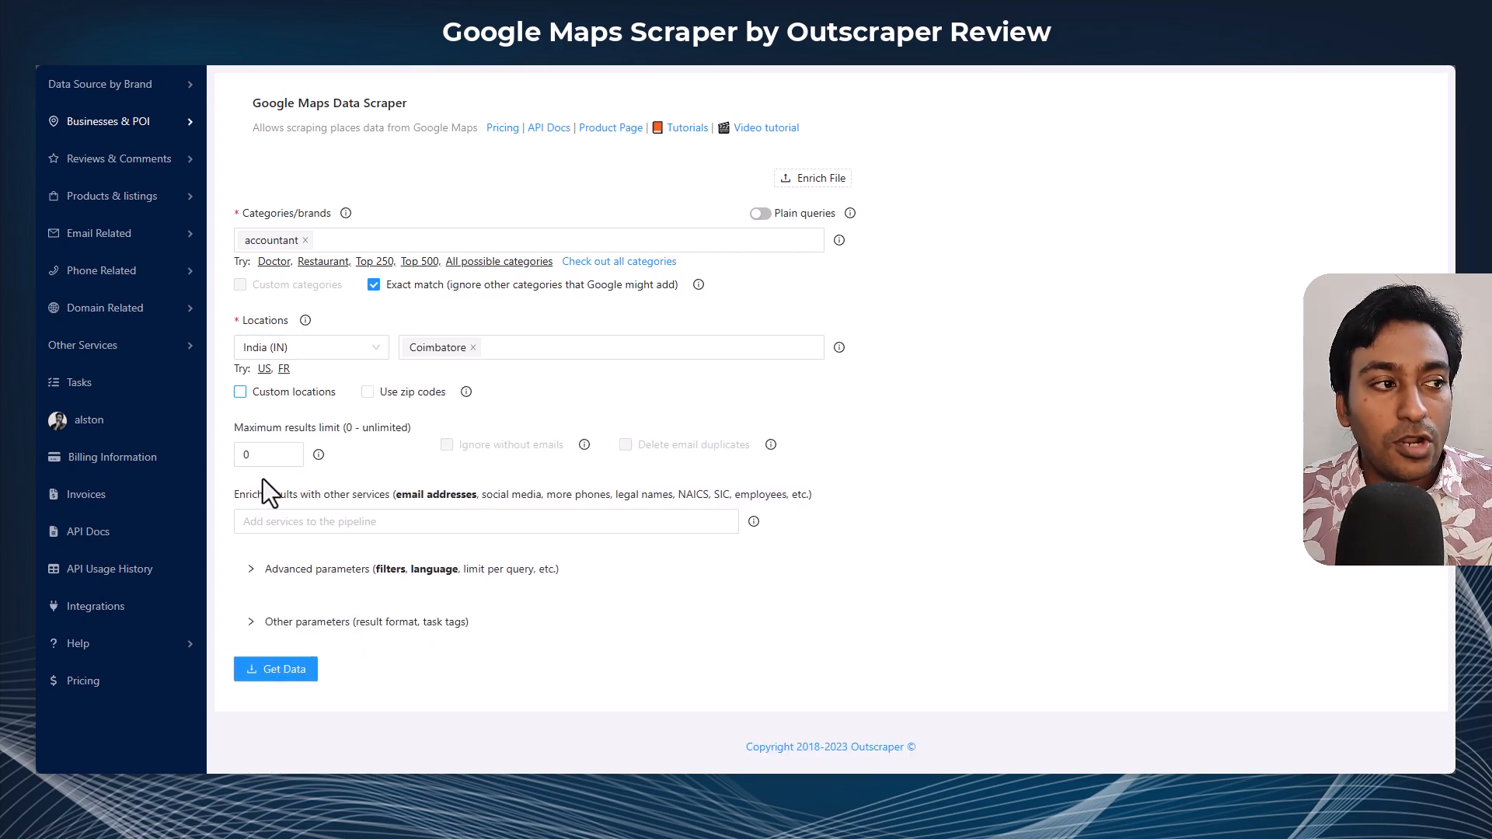
click(434, 397)
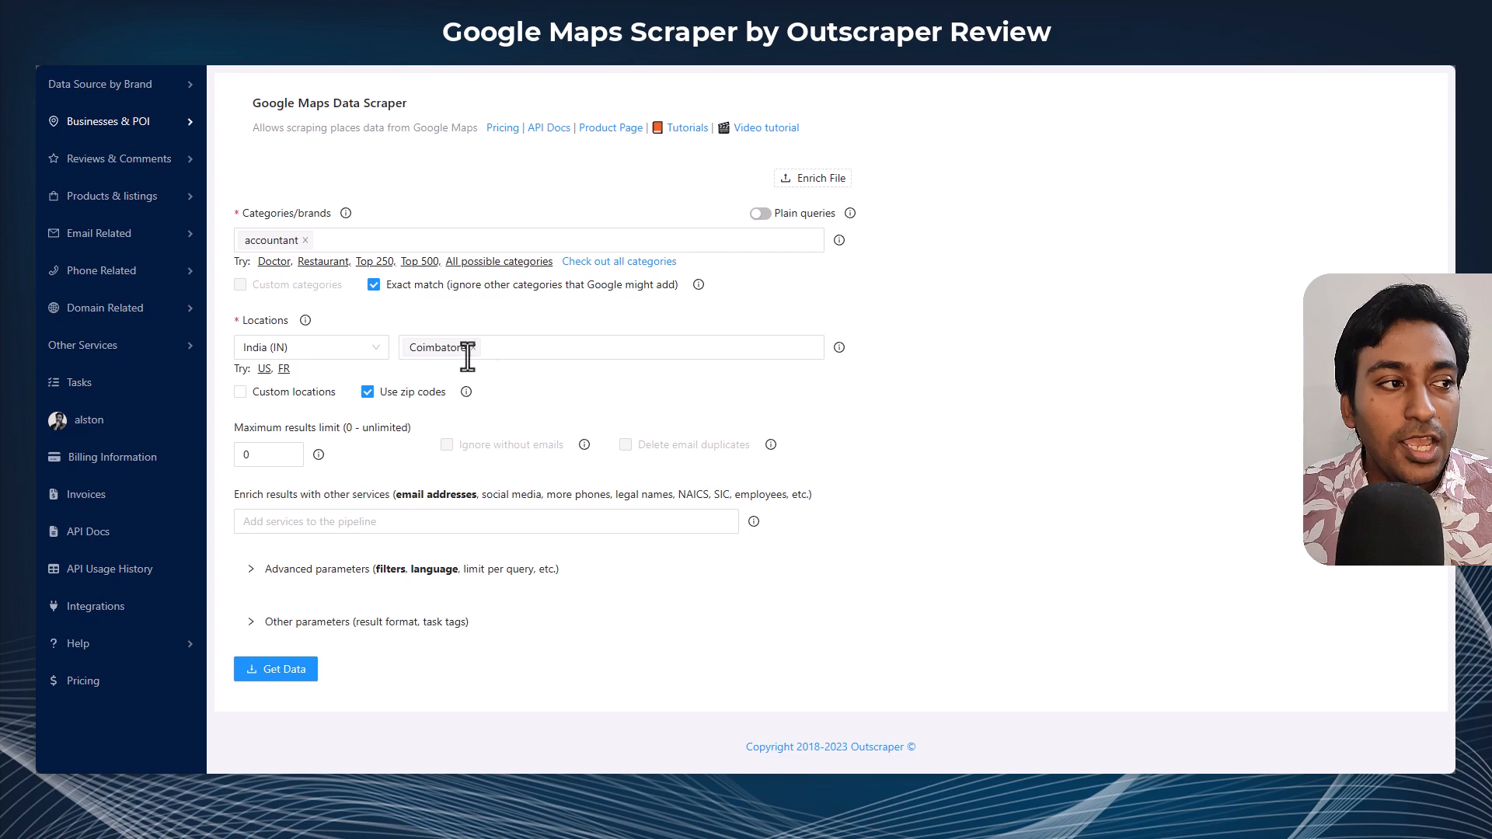
click(417, 395)
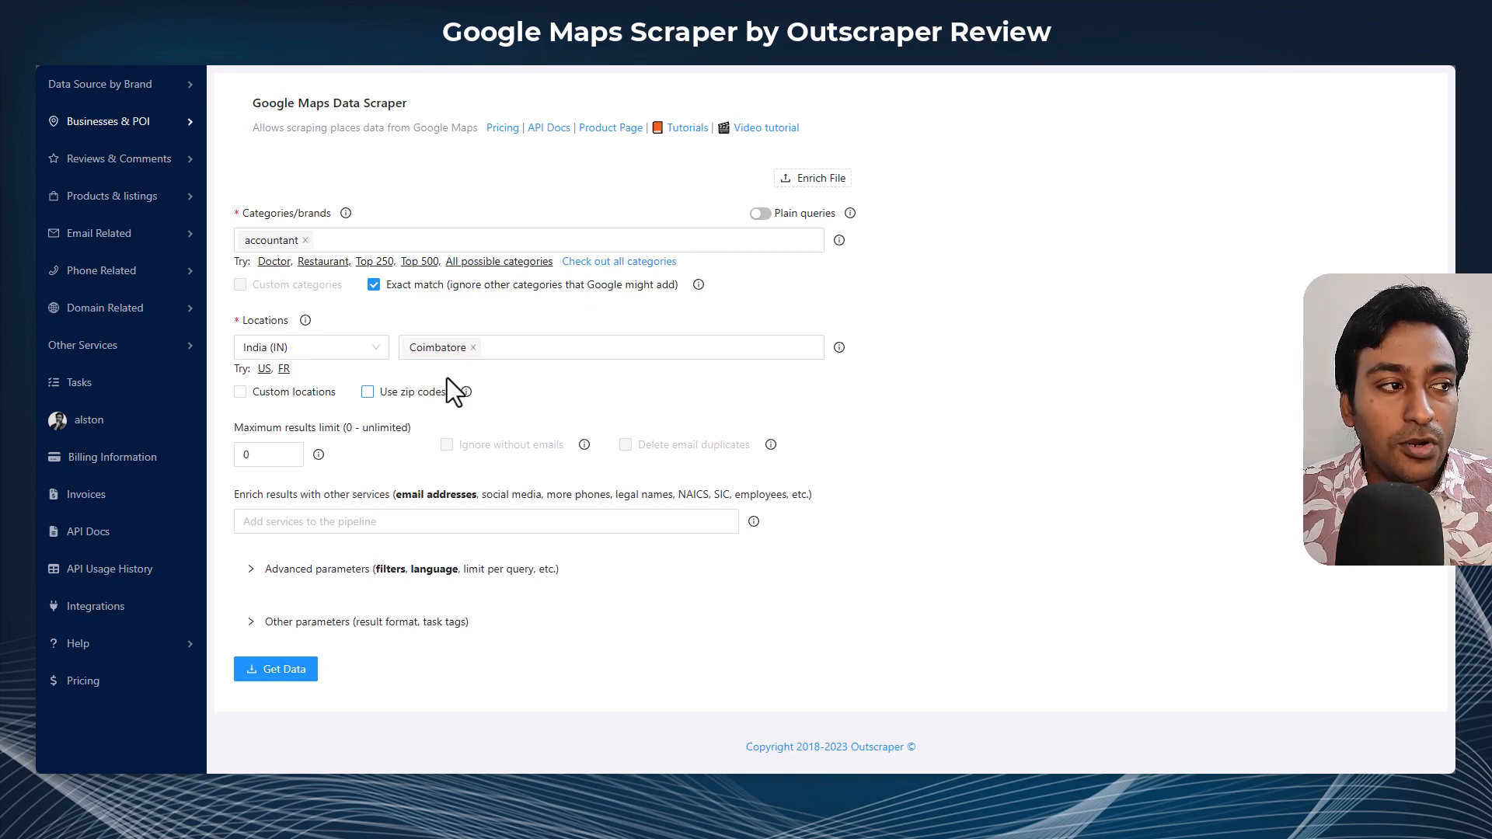
Step: Set the maximum results limit to 20
click(260, 457)
key(BackSpace)
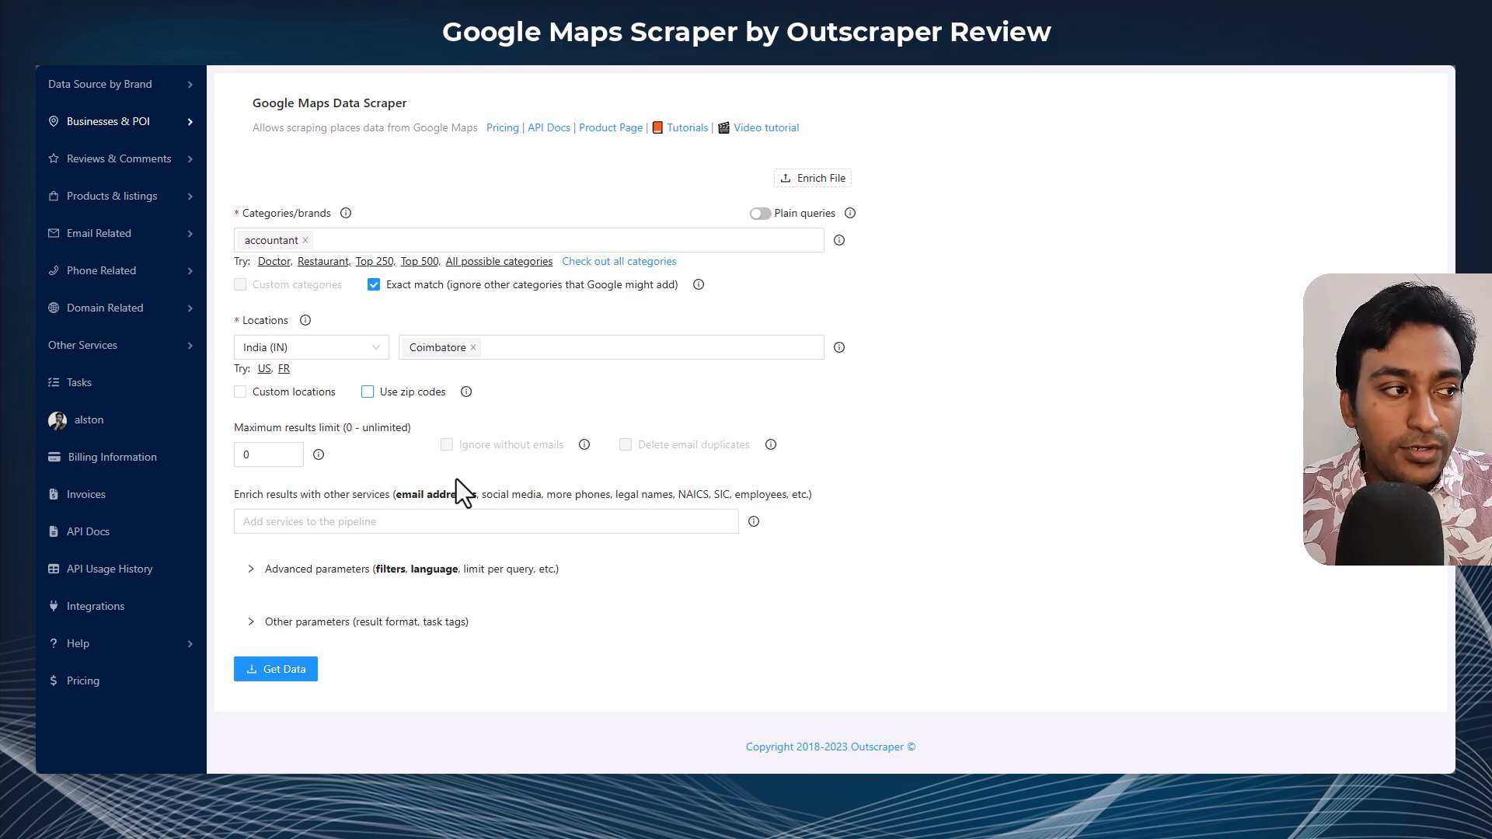
double_click(254, 455)
key(ctrl+m)
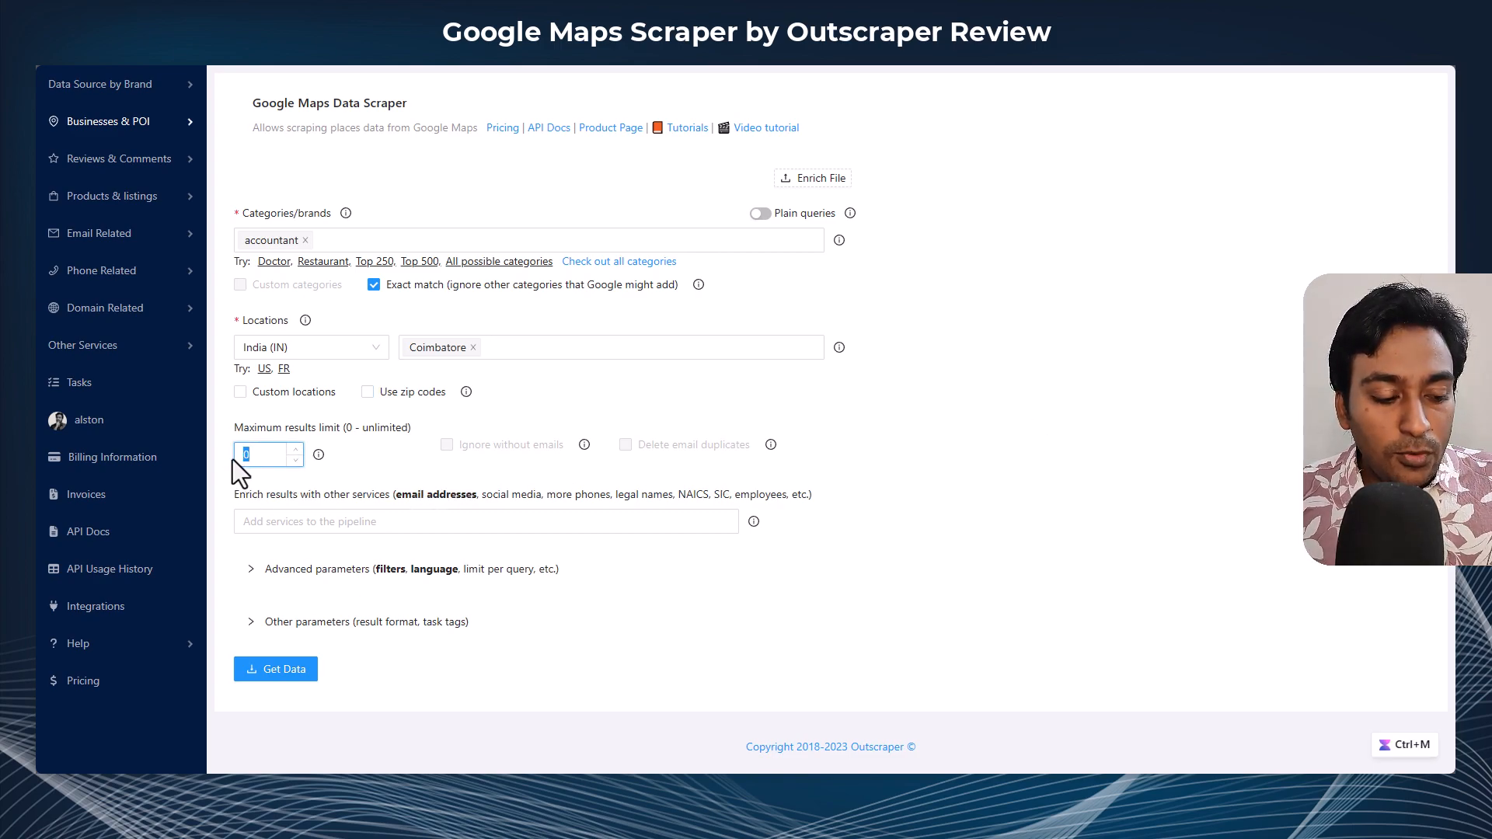
text(20)
click(379, 456)
Step: Try the Emails & Contacts Scraper enrichment, check the email filtering options it enables and remove the service again
mouse_move(583, 447)
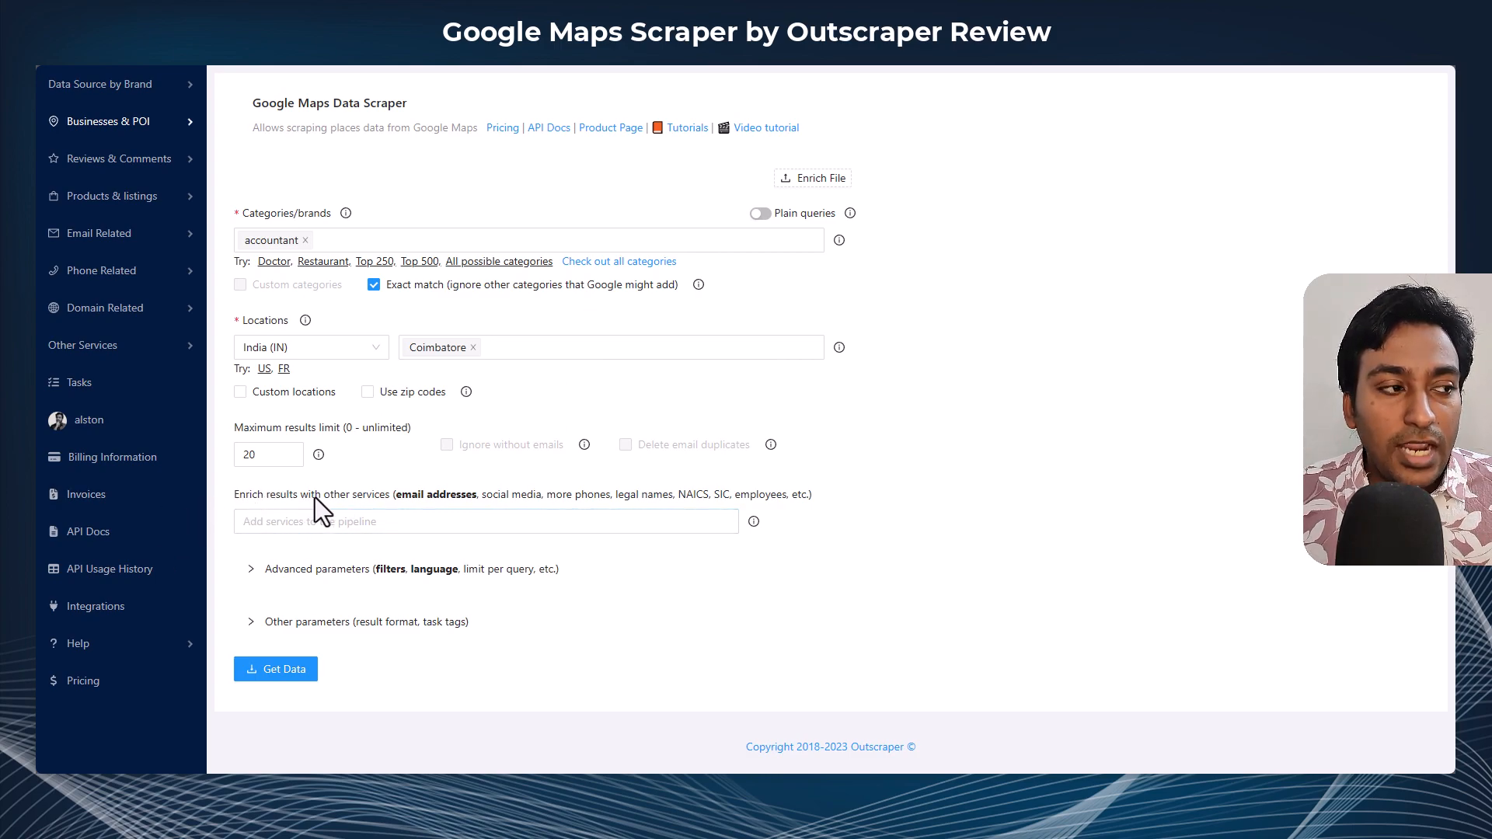
click(436, 528)
mouse_move(738, 310)
mouse_down()
mouse_move(738, 459)
mouse_move(727, 293)
mouse_up()
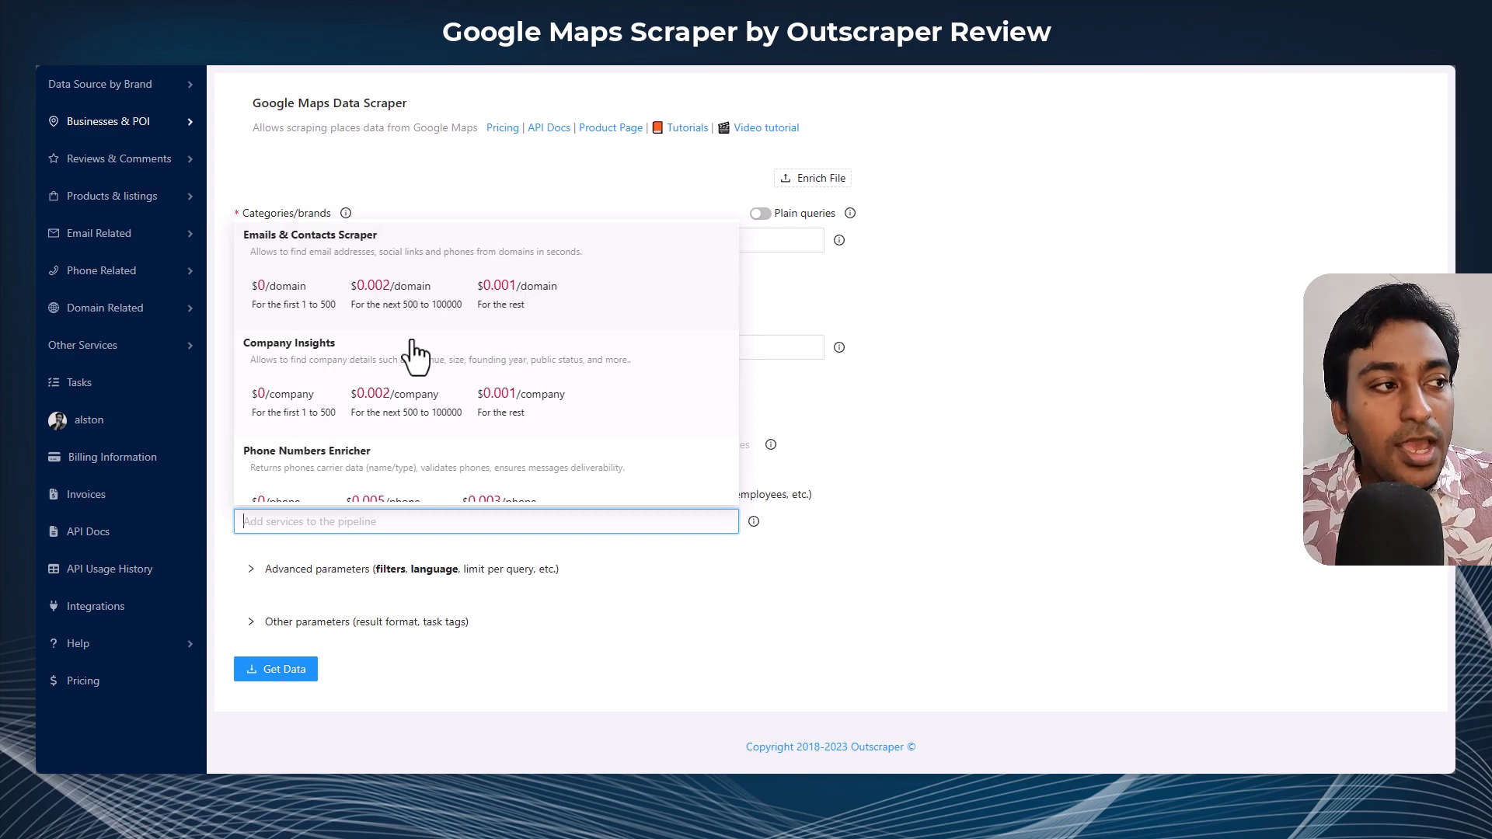
click(347, 308)
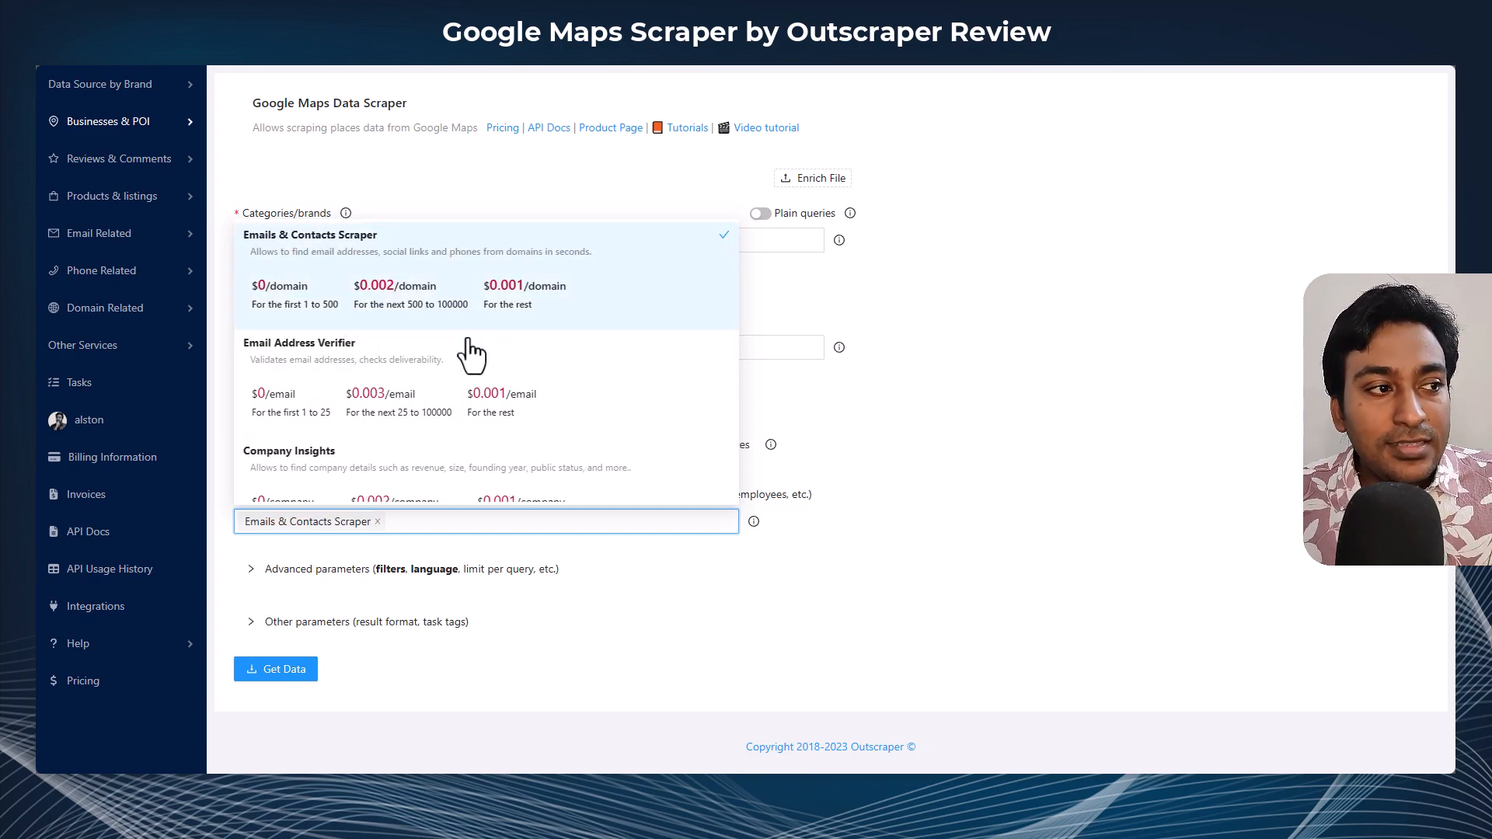
click(977, 407)
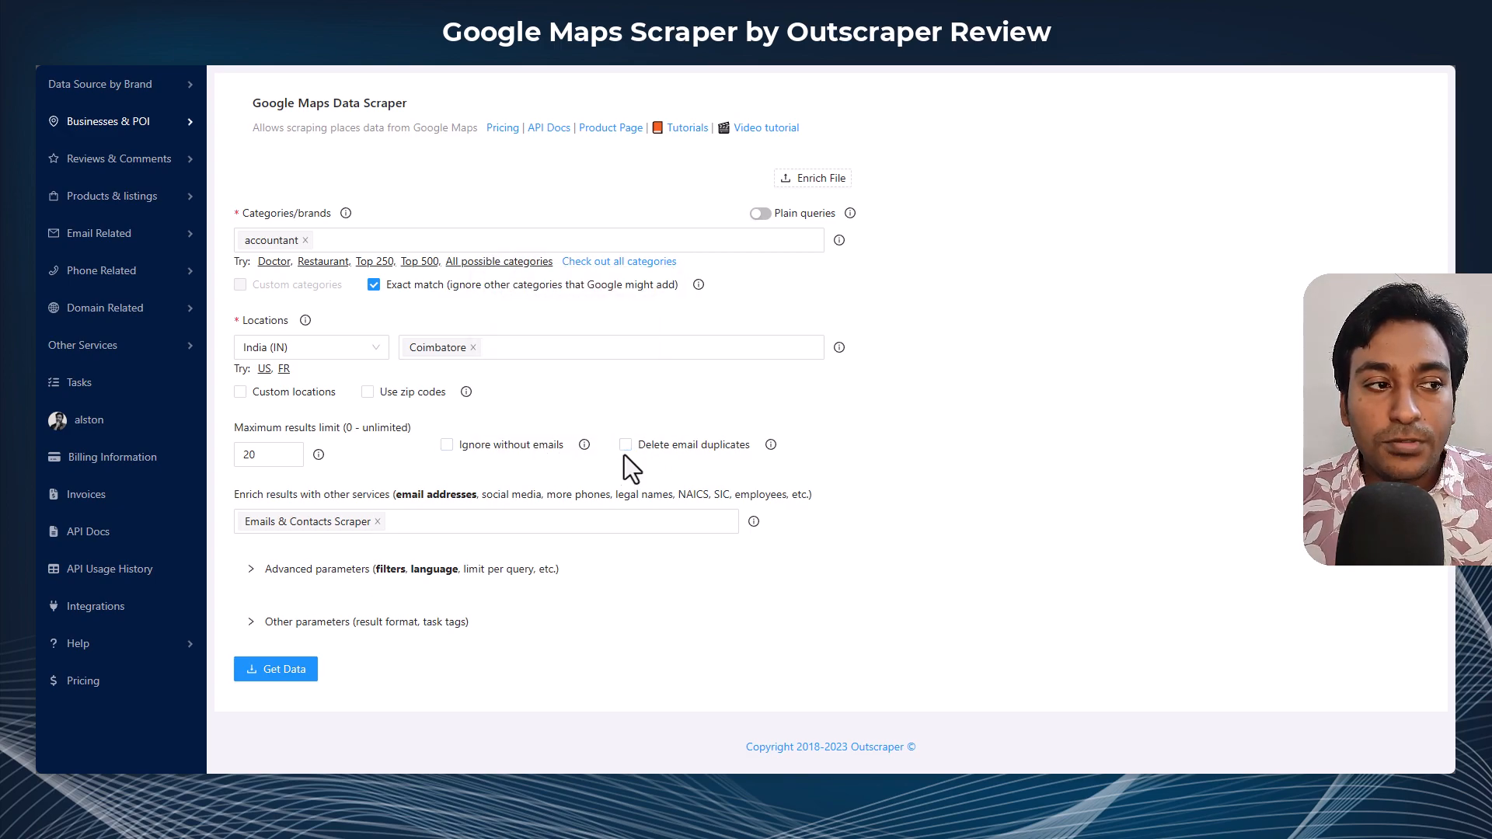
mouse_move(771, 443)
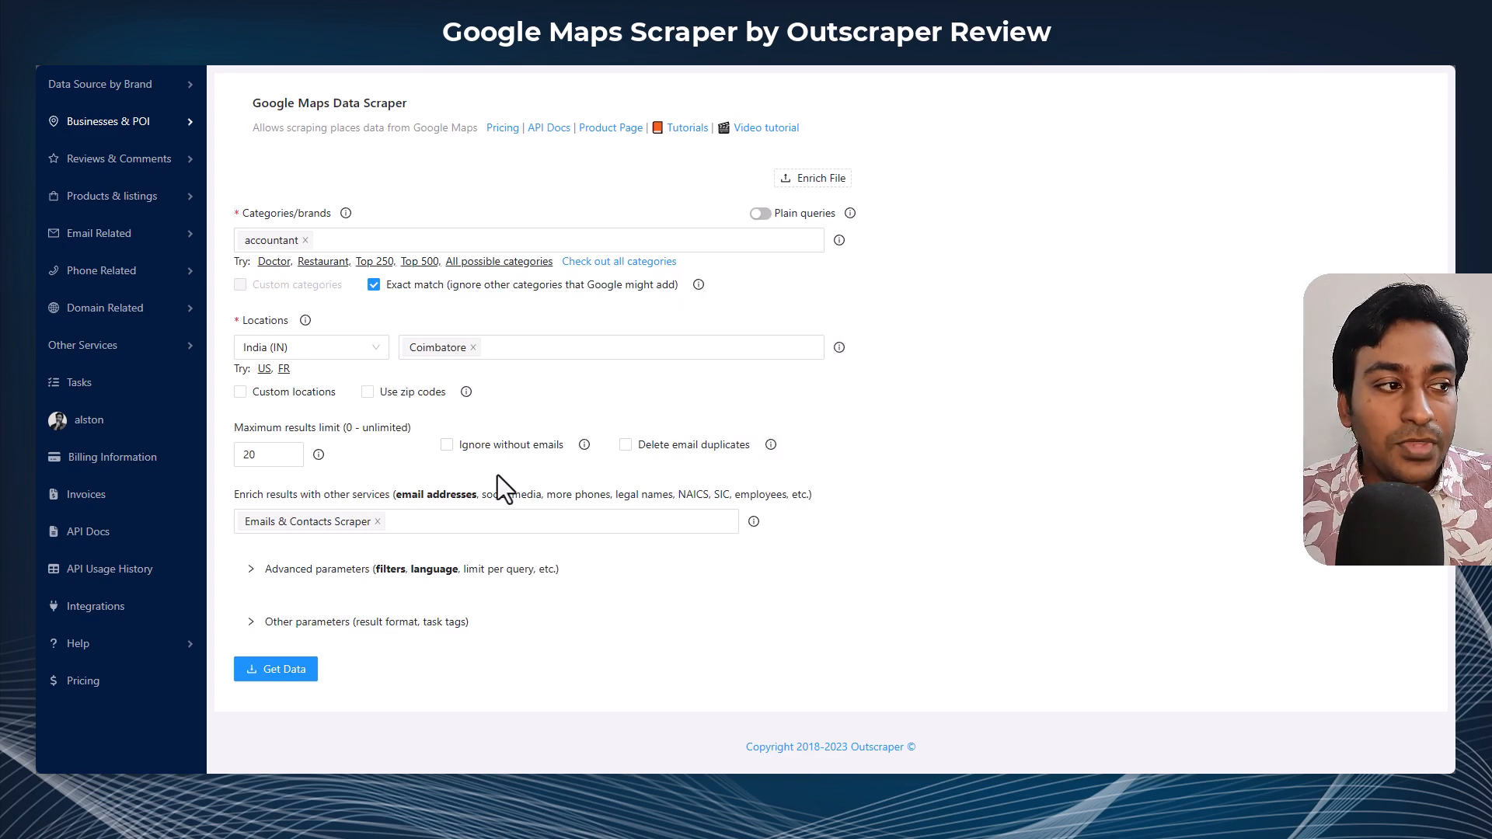
click(378, 521)
Step: Browse the available enrichment services and their pricing, and add Emails & Contacts Scraper to the pipeline
click(414, 521)
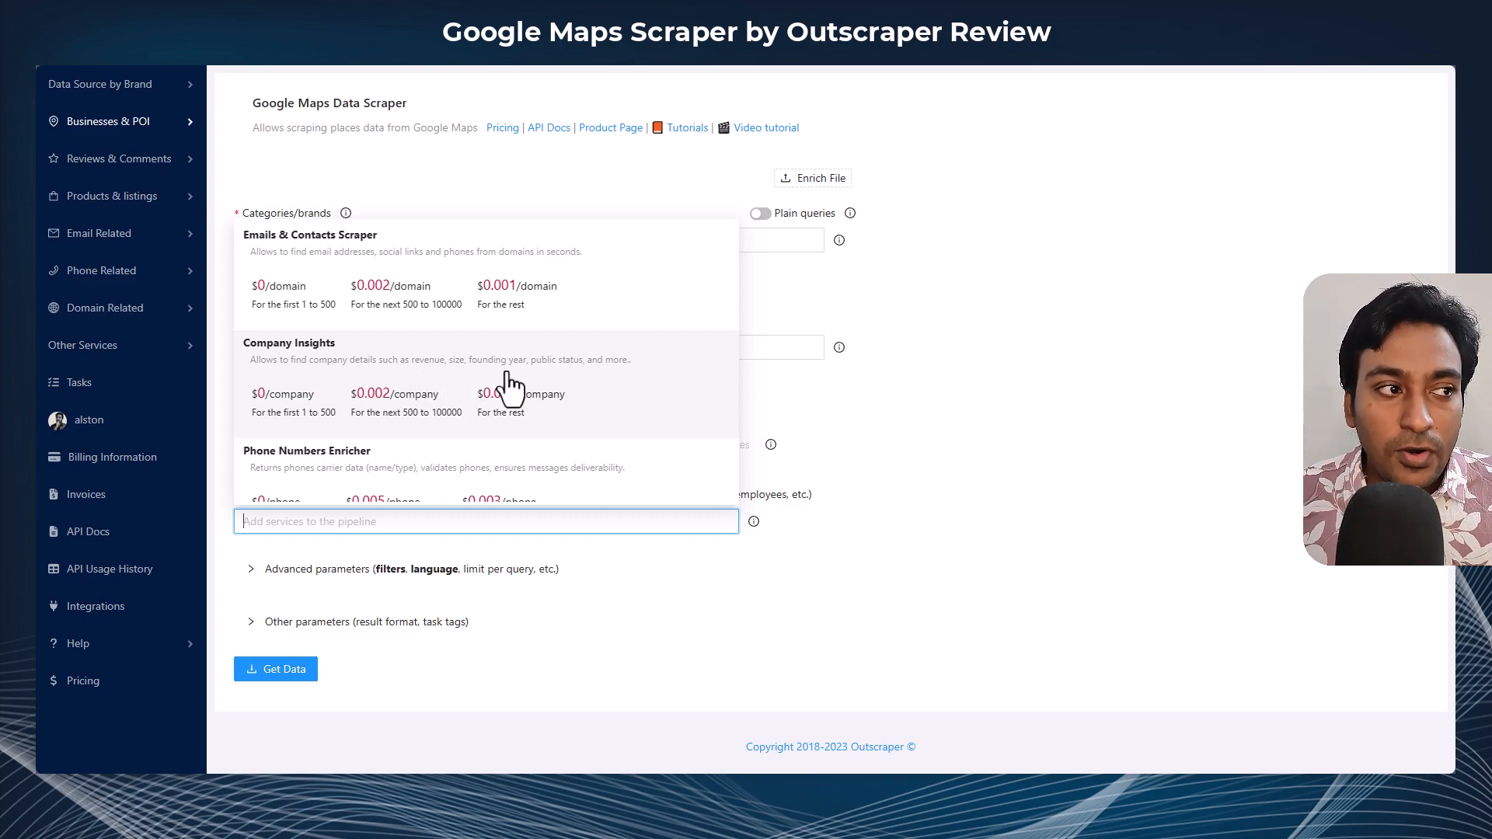
scroll(594, 396, down, 1)
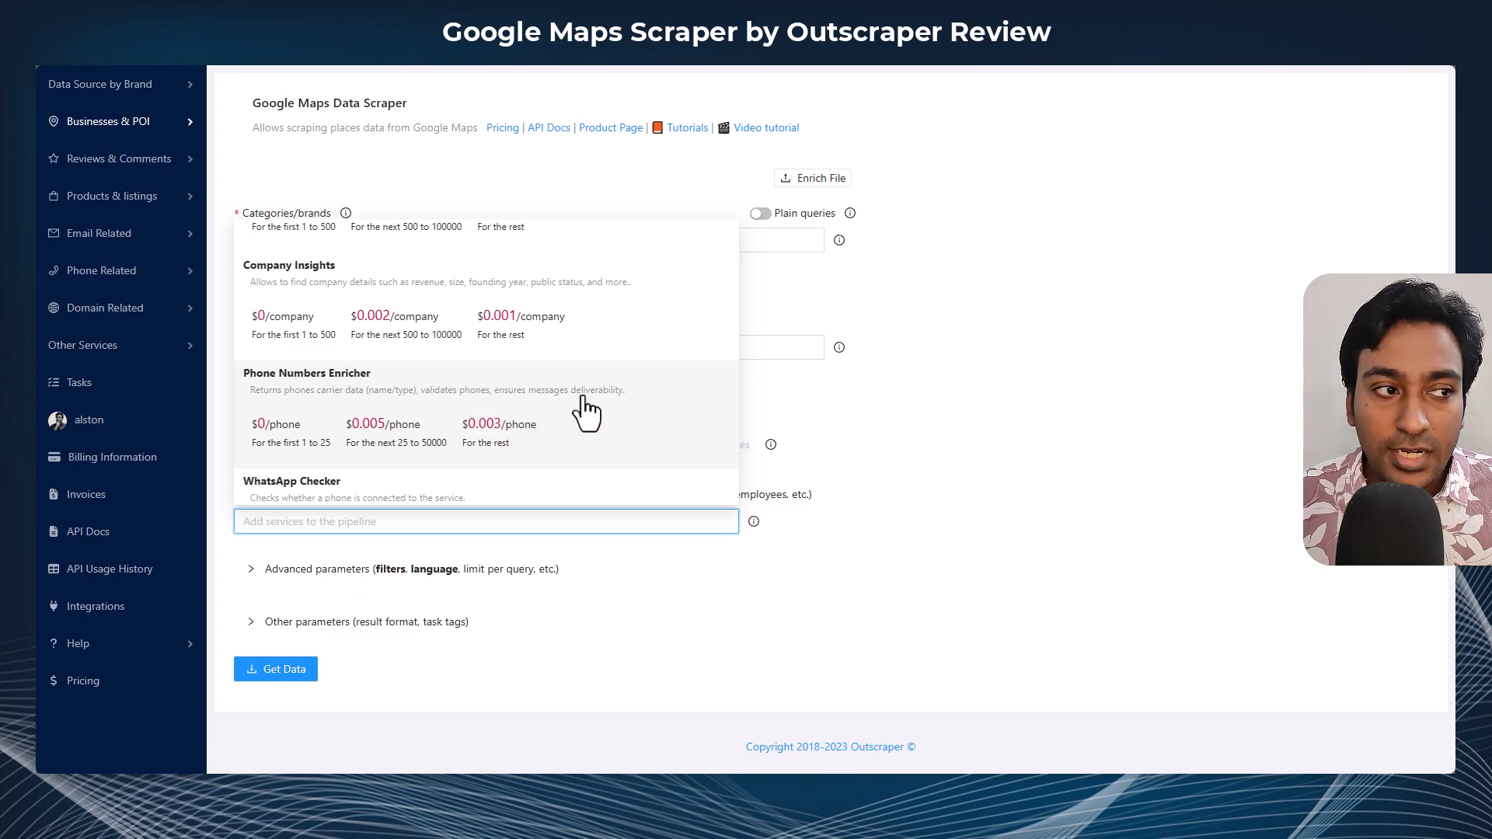
scroll(585, 410, down, 3)
scroll(323, 376, up, 1)
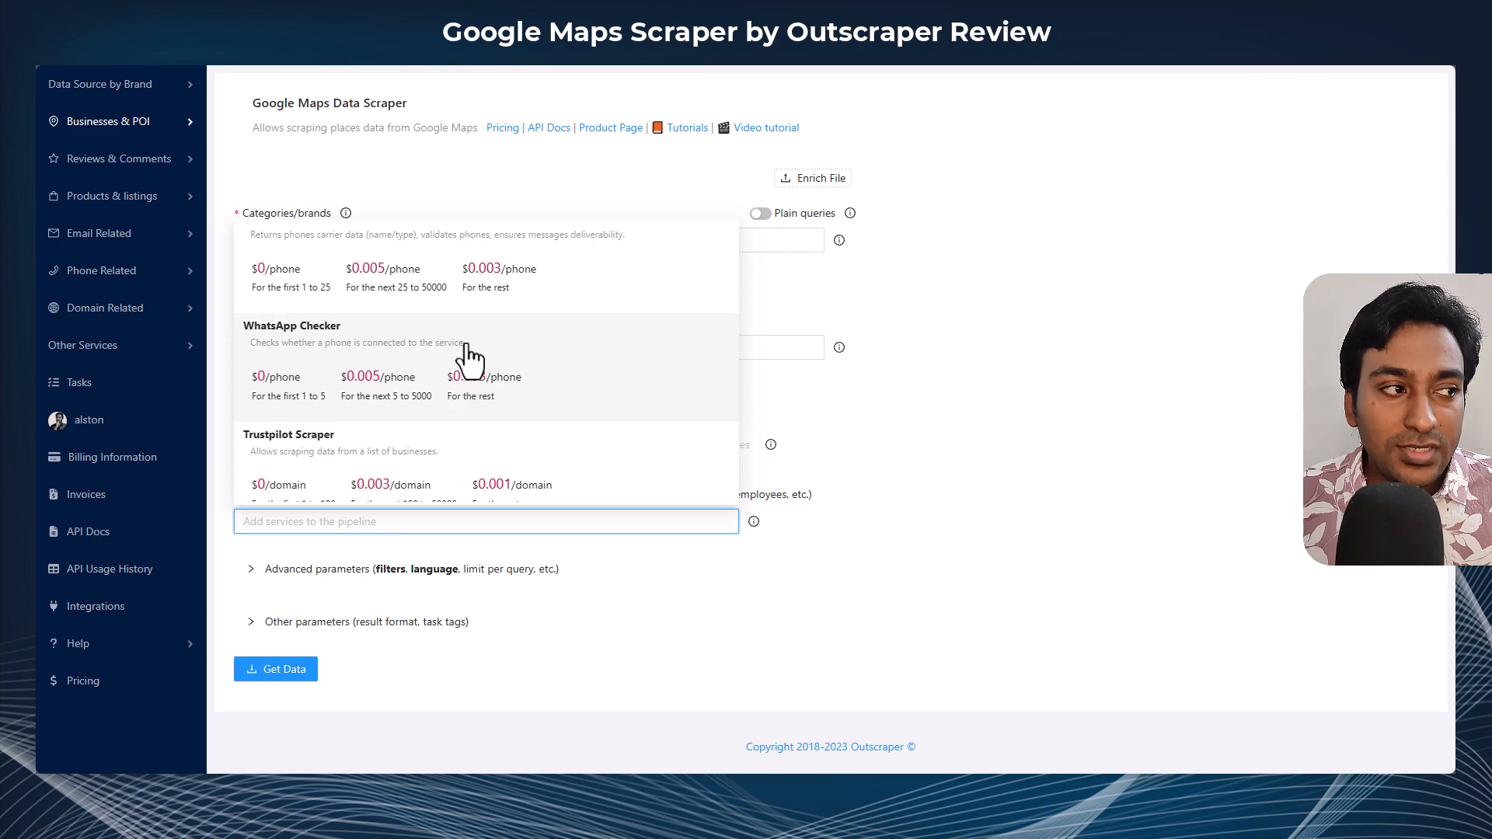
scroll(466, 361, down, 1)
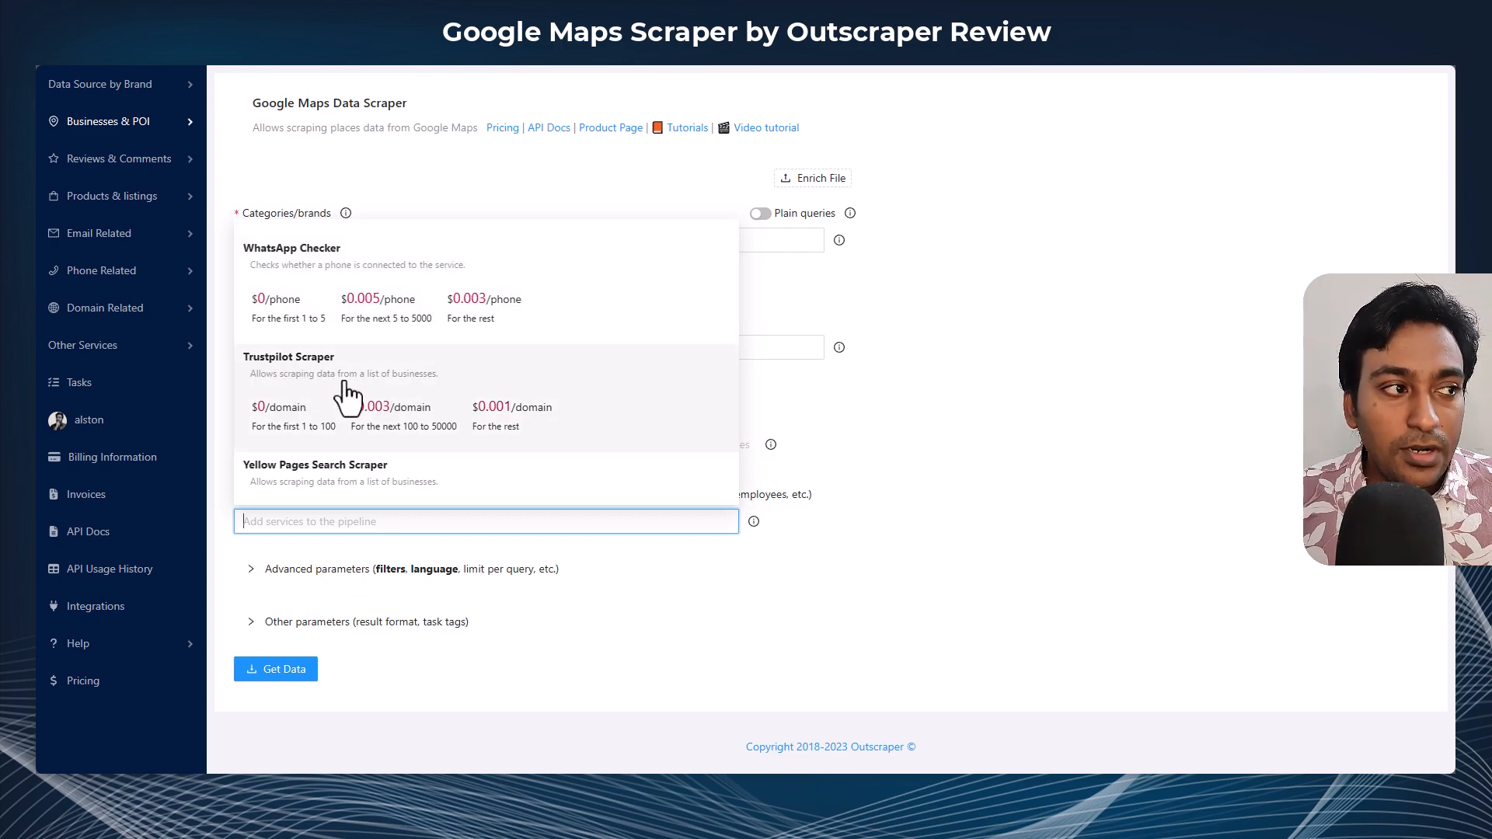
scroll(428, 398, down, 1)
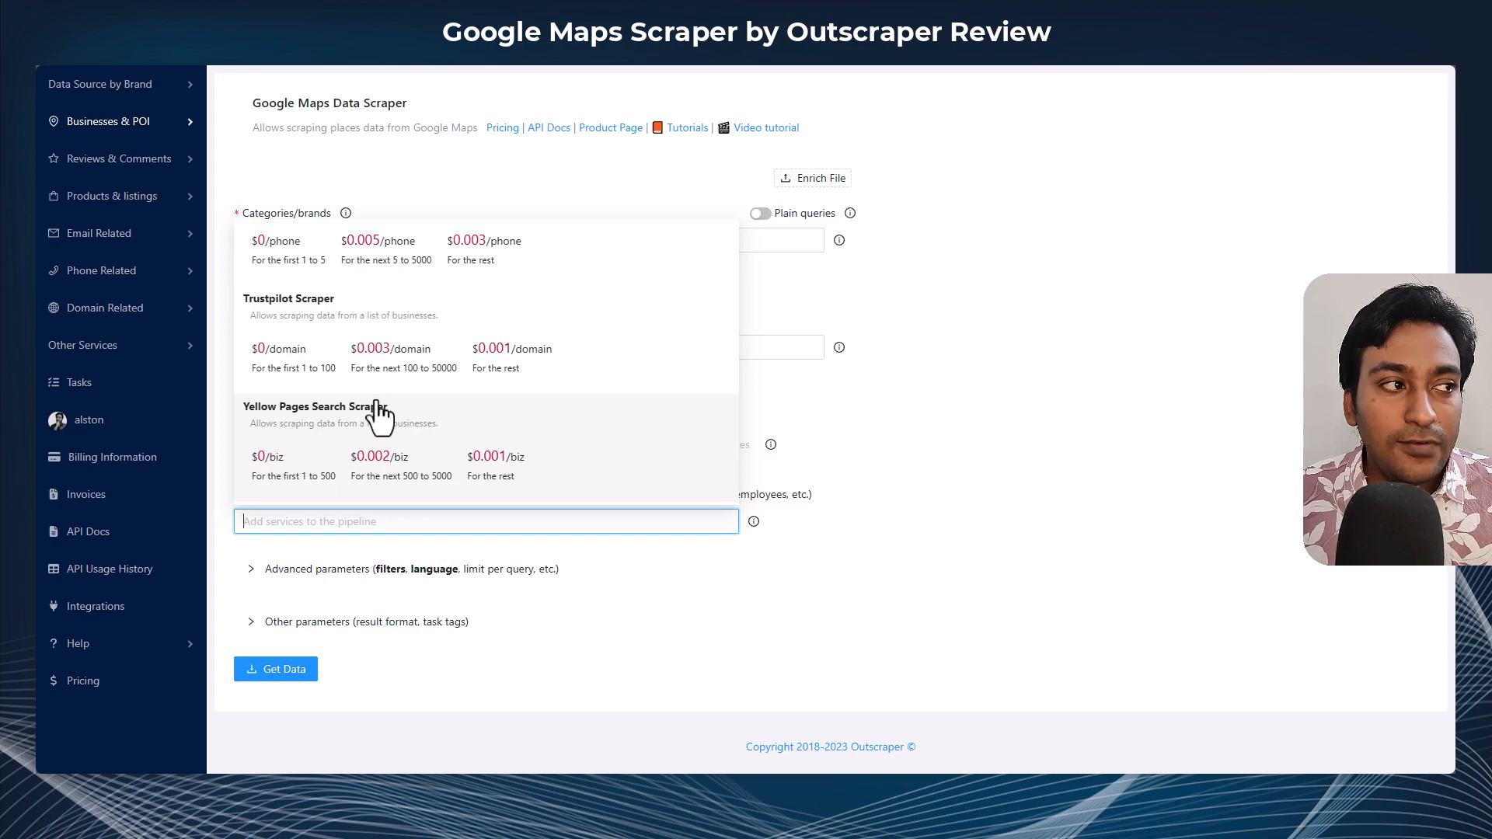
scroll(376, 420, up, 3)
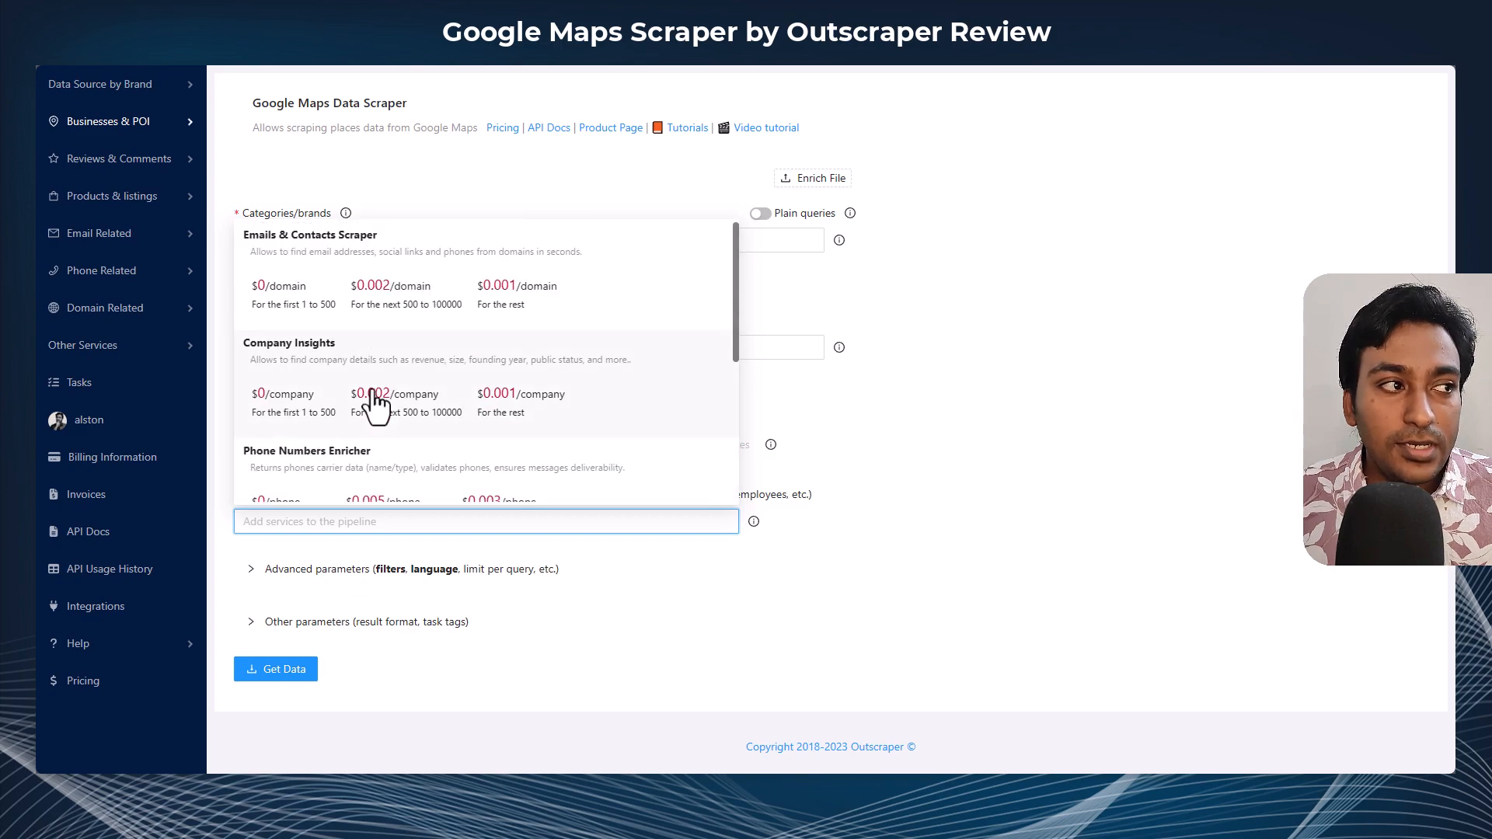
click(340, 311)
click(902, 497)
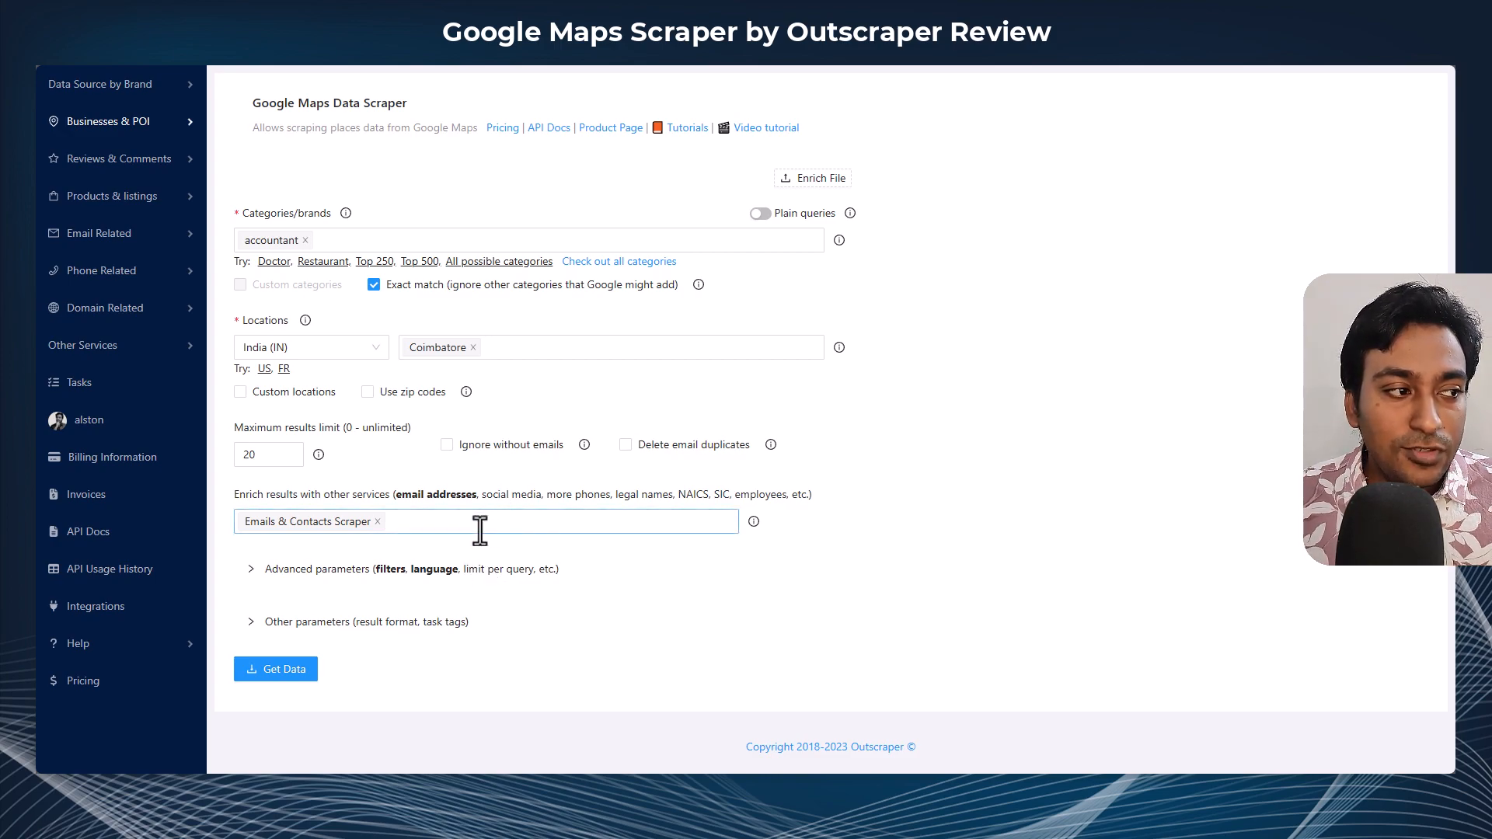
Step: Add the Email Address Verifier as a second enrichment service
click(427, 521)
click(393, 392)
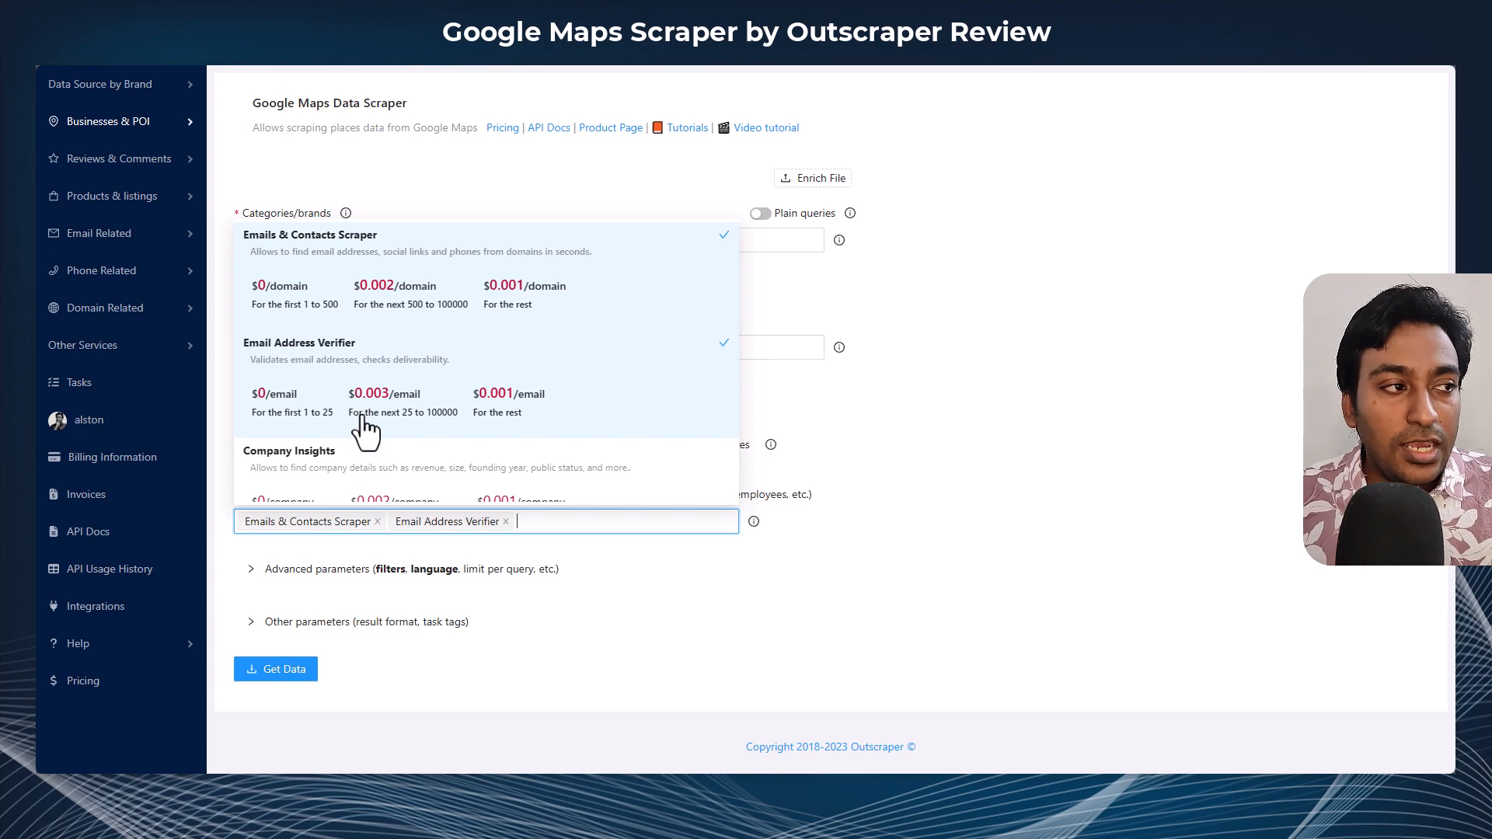
click(954, 606)
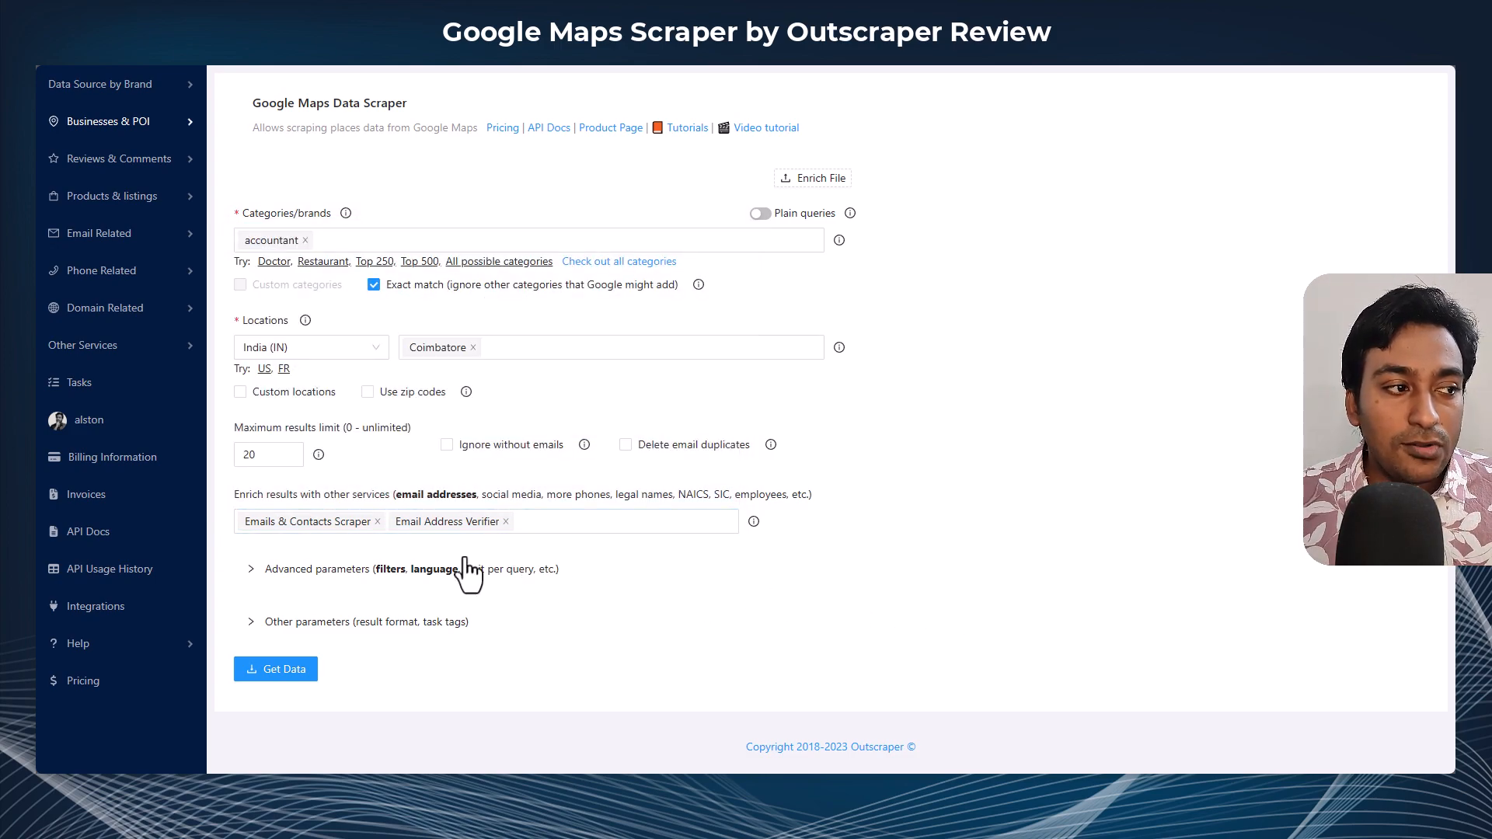
Step: Show the advanced parameters and turn Exact match off and on again to check its effect on the subtypes filter
click(420, 573)
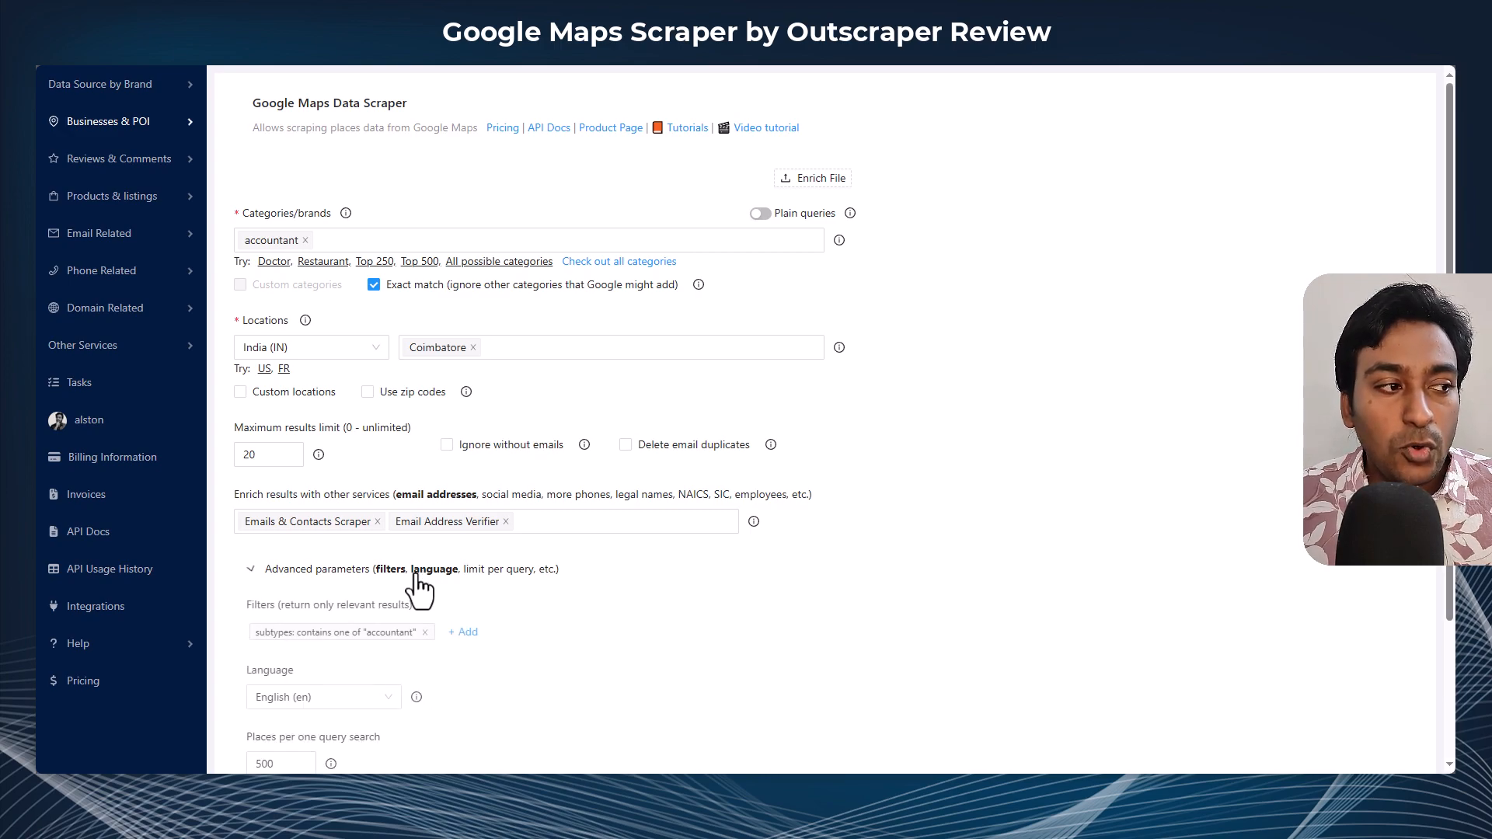
scroll(571, 589, down, 3)
scroll(575, 594, up, 2)
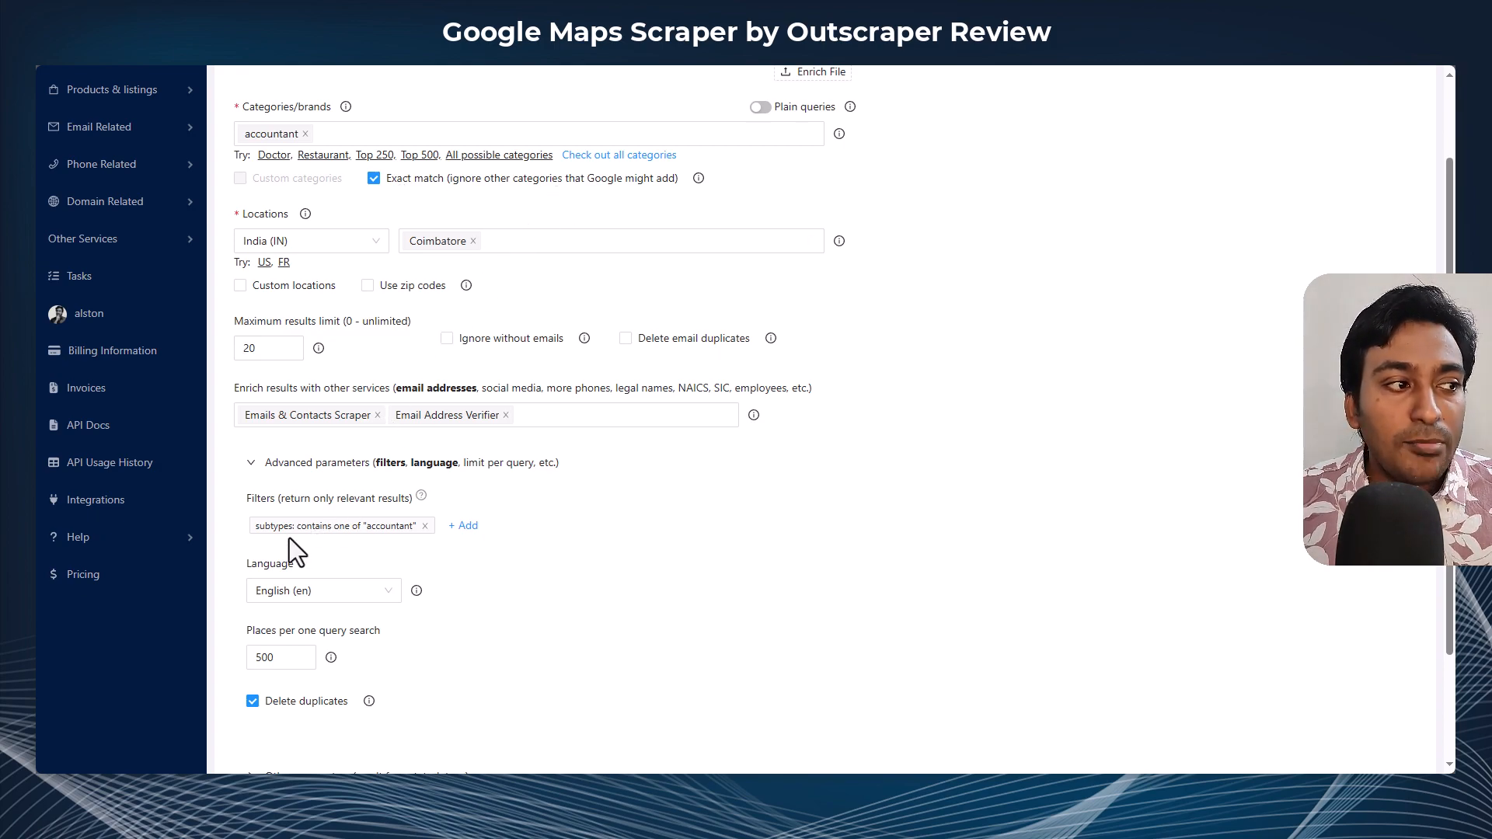
click(371, 180)
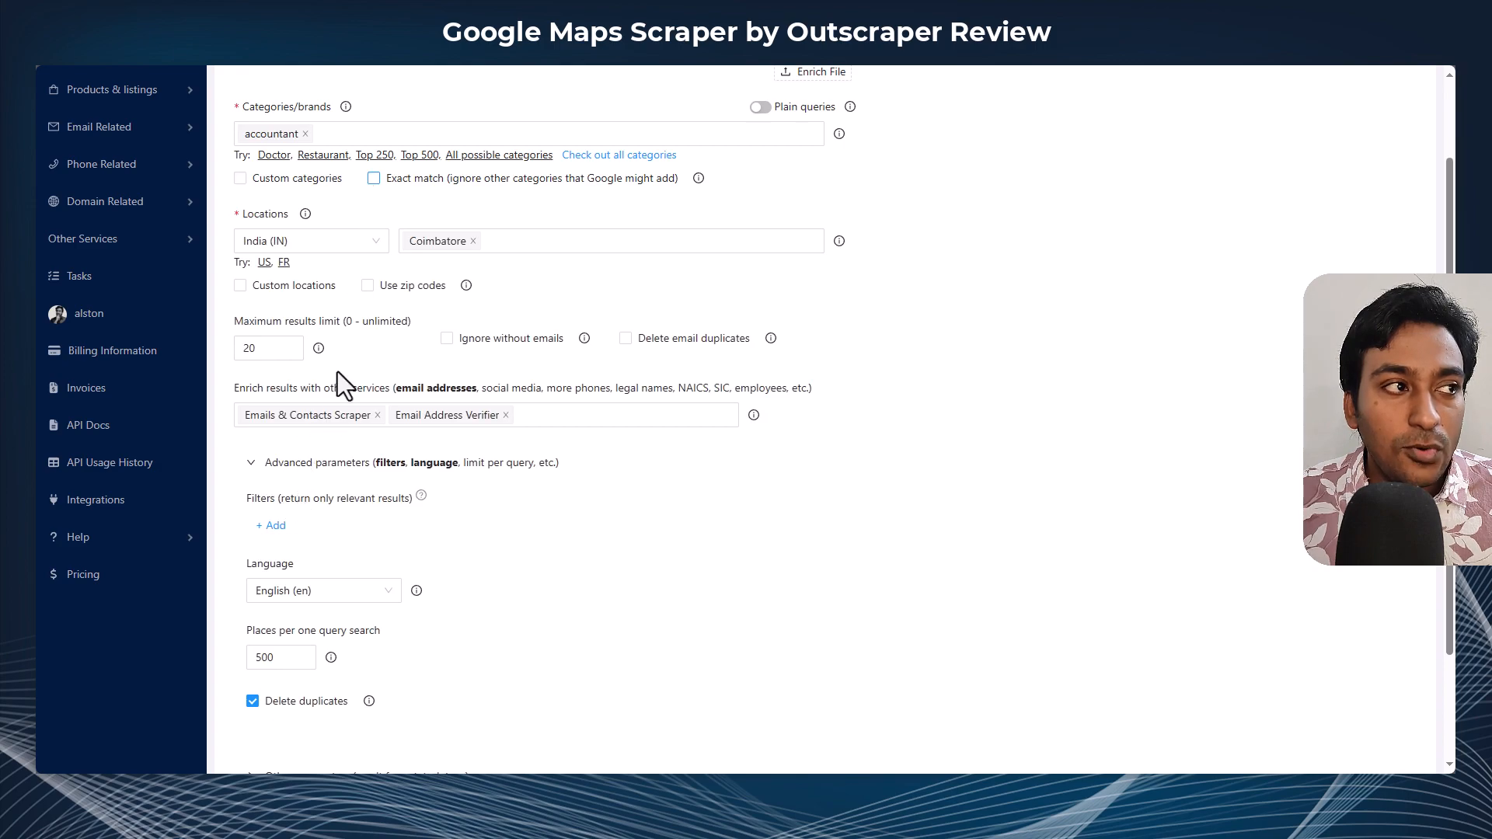
click(372, 180)
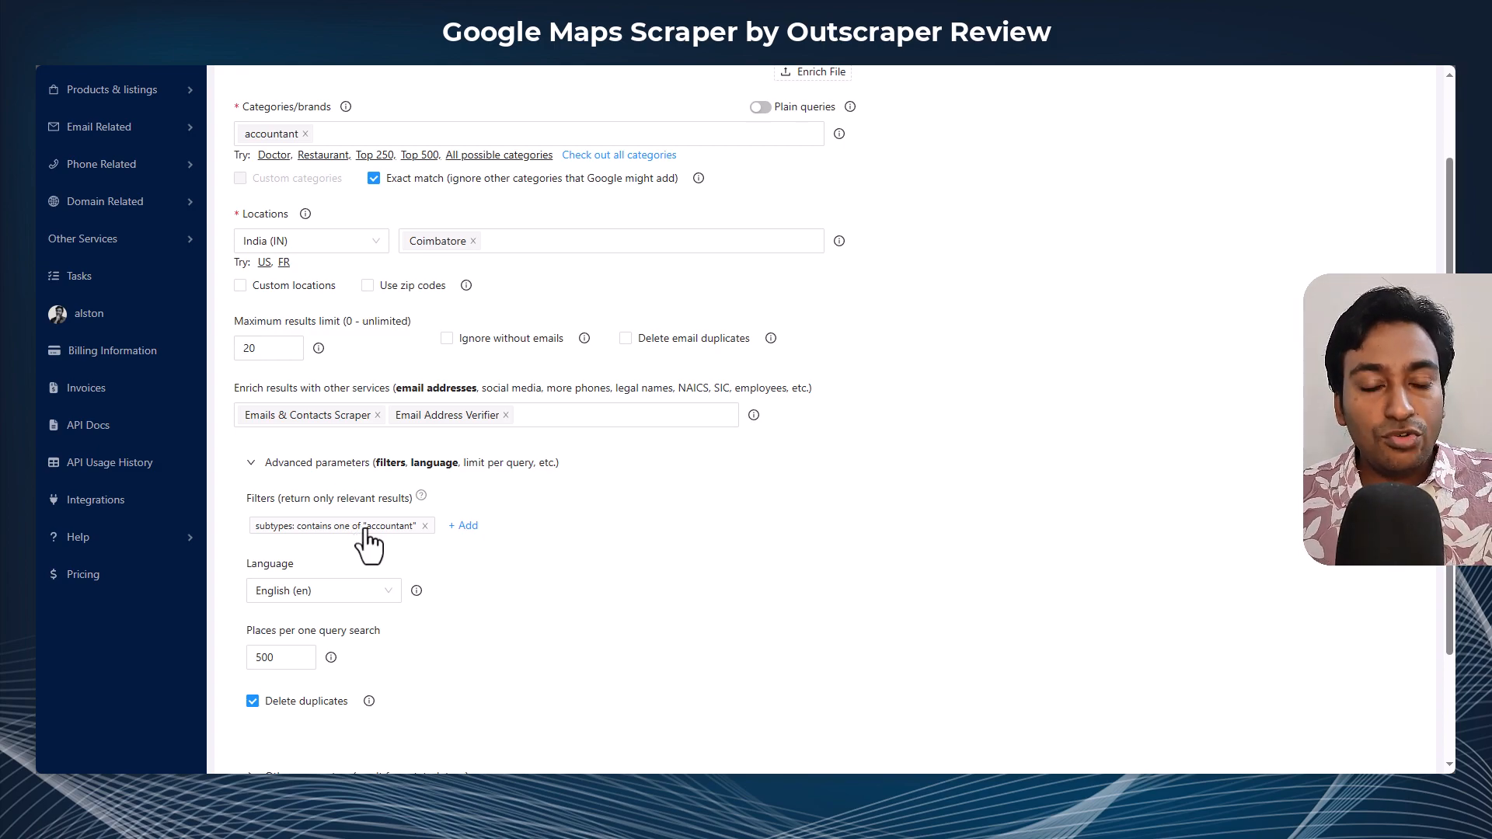
Step: Start a new result filter and review the operators offered for the subtypes and postal_code fields
click(464, 527)
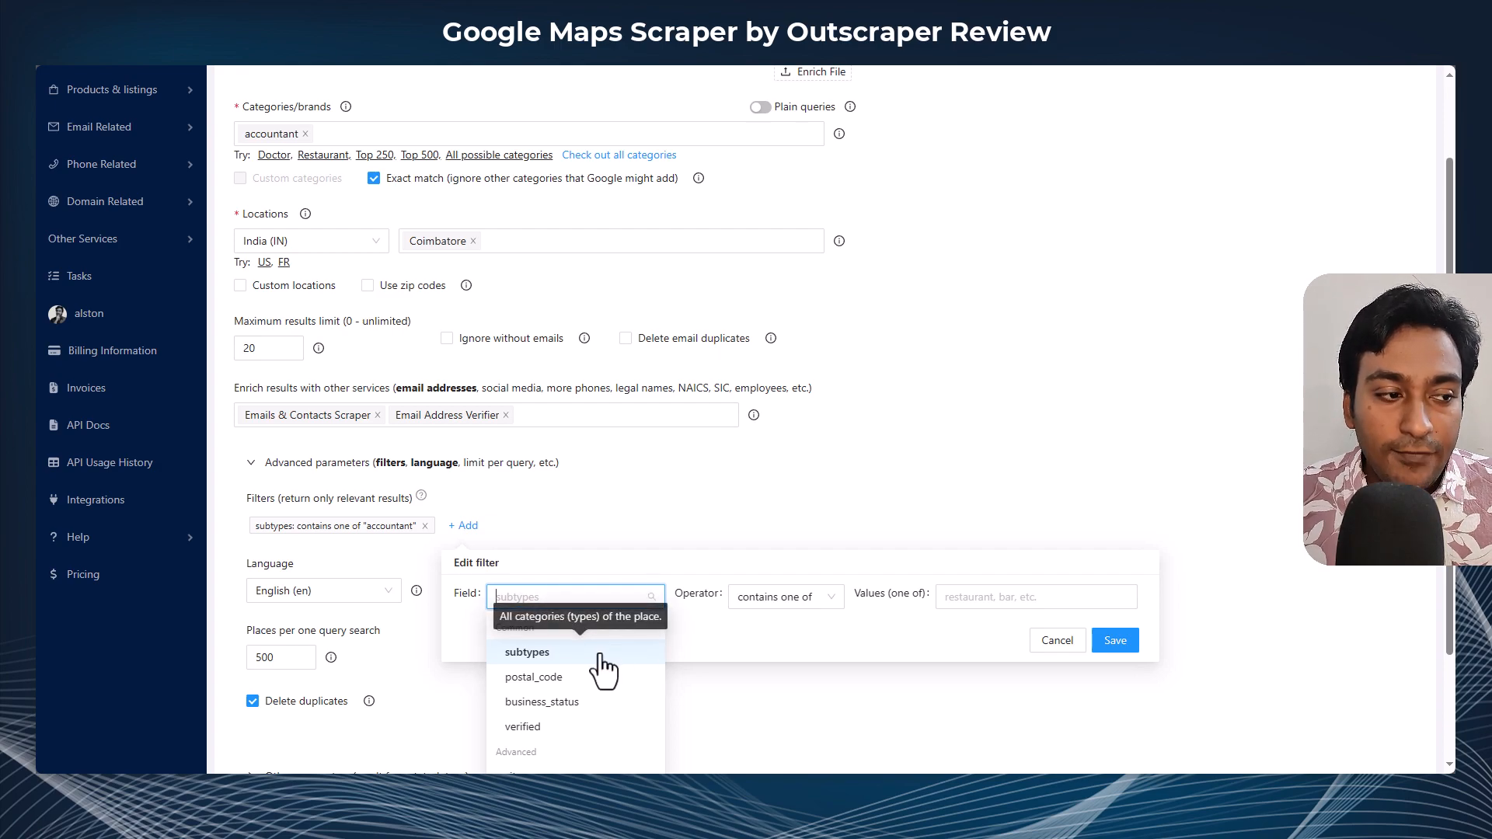
click(766, 600)
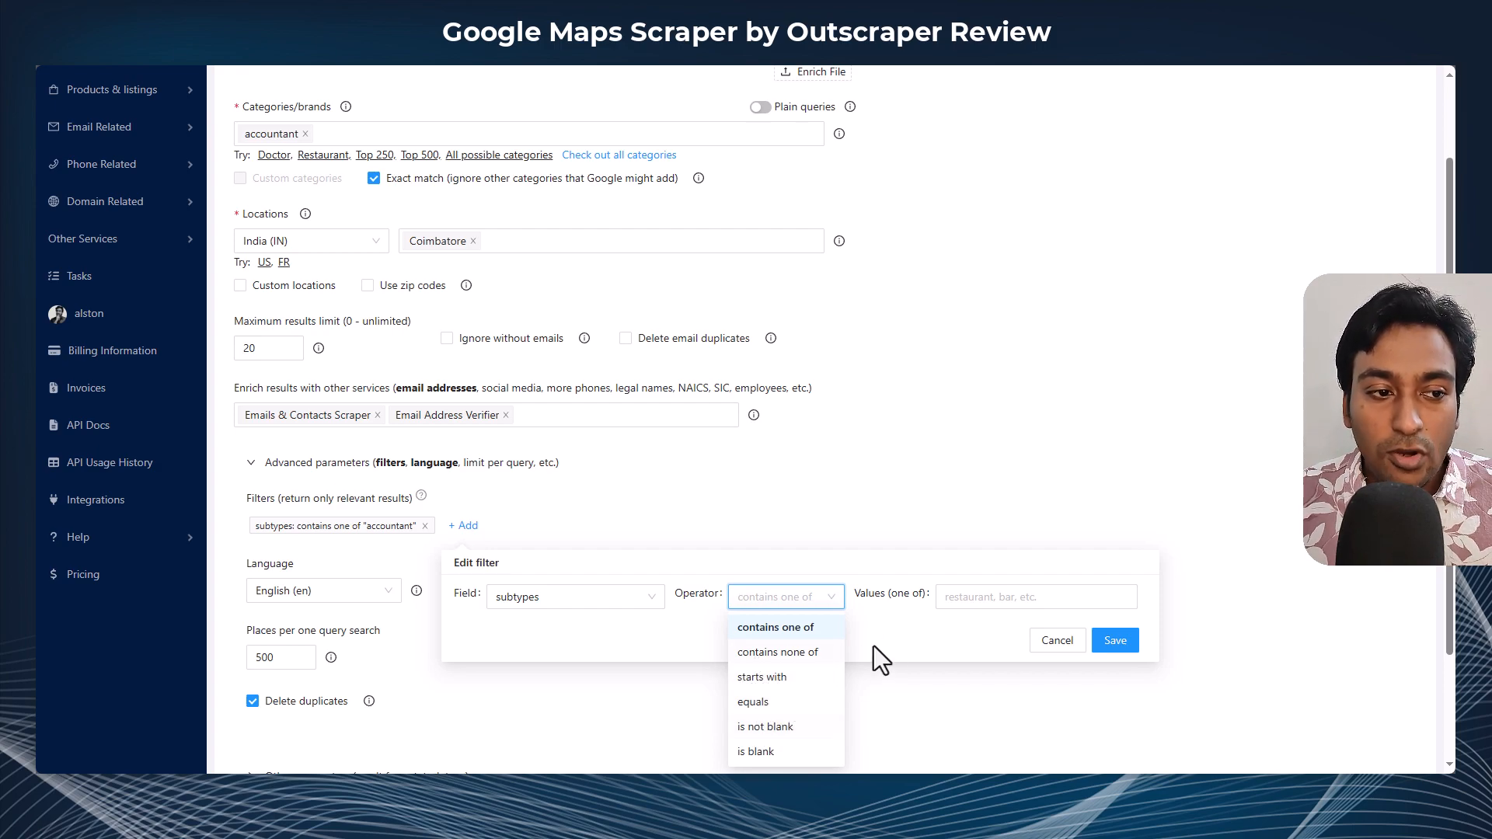
click(956, 606)
click(658, 598)
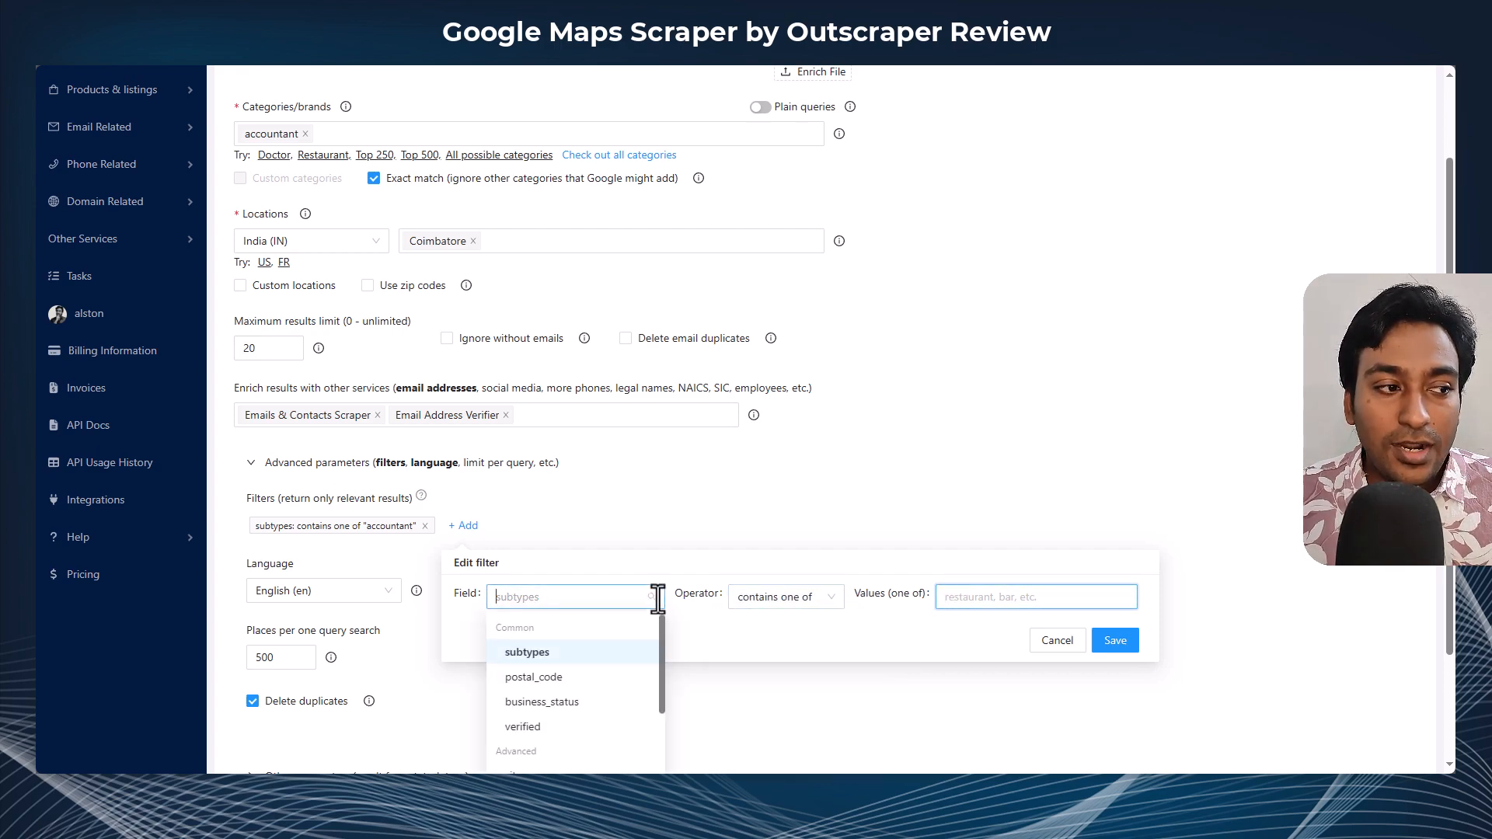
click(533, 677)
click(736, 610)
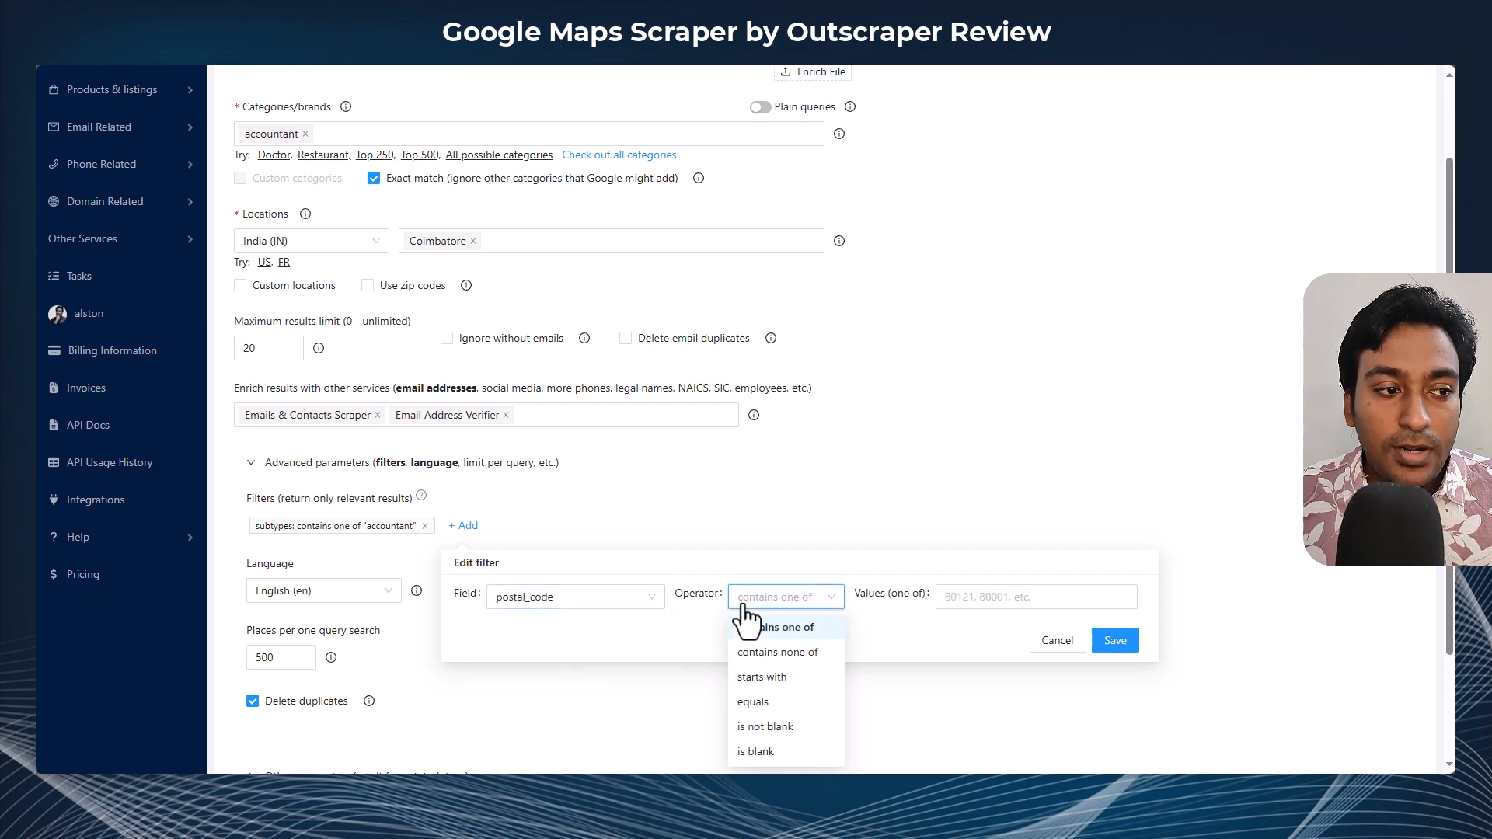
Step: Check the business_status operators, try the verified field, look through the remaining filter fields and dismiss the unsaved filter
click(601, 600)
click(540, 702)
click(801, 621)
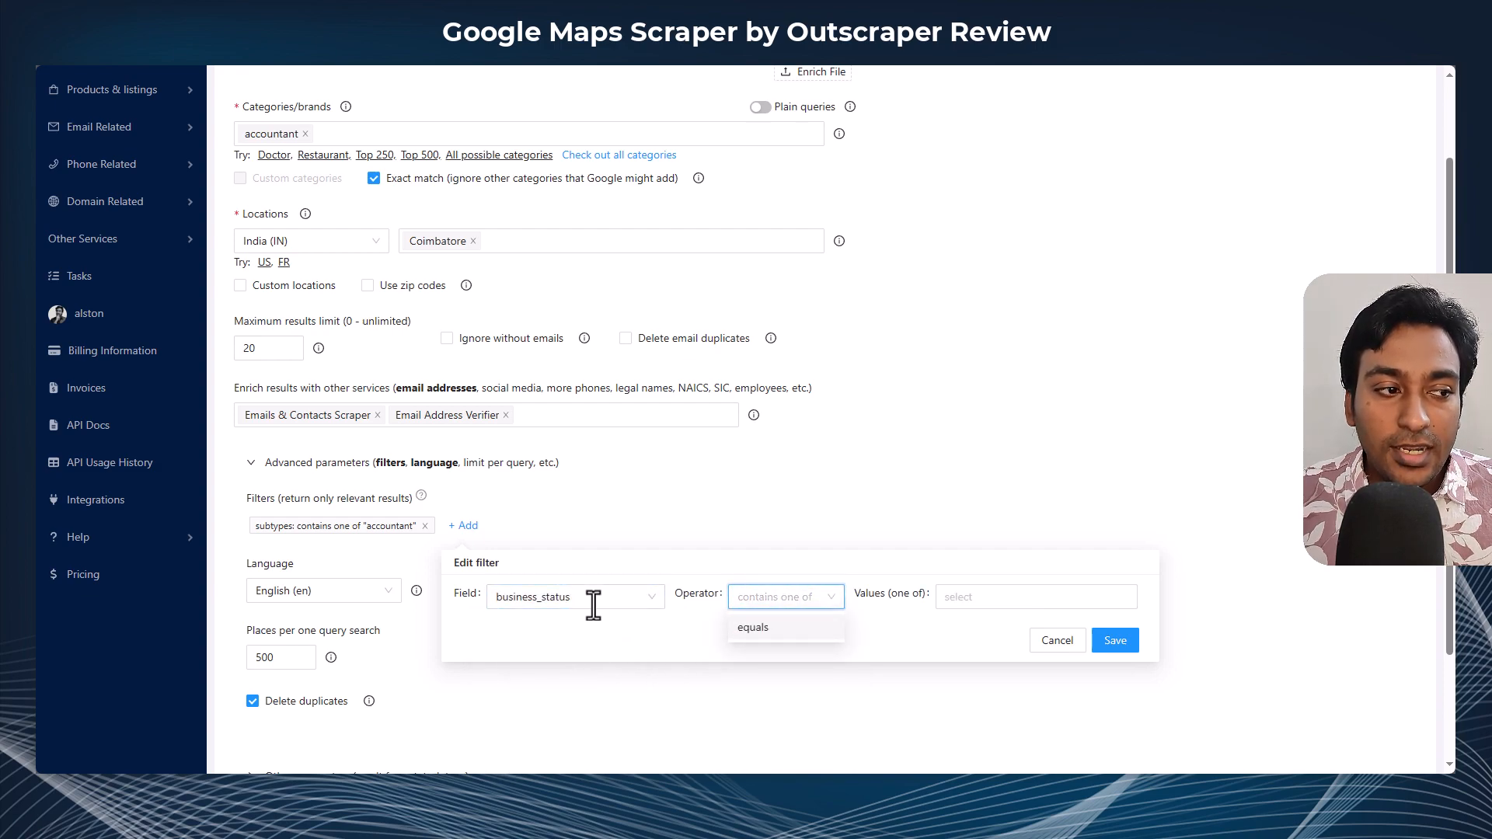
click(599, 609)
click(536, 734)
click(566, 596)
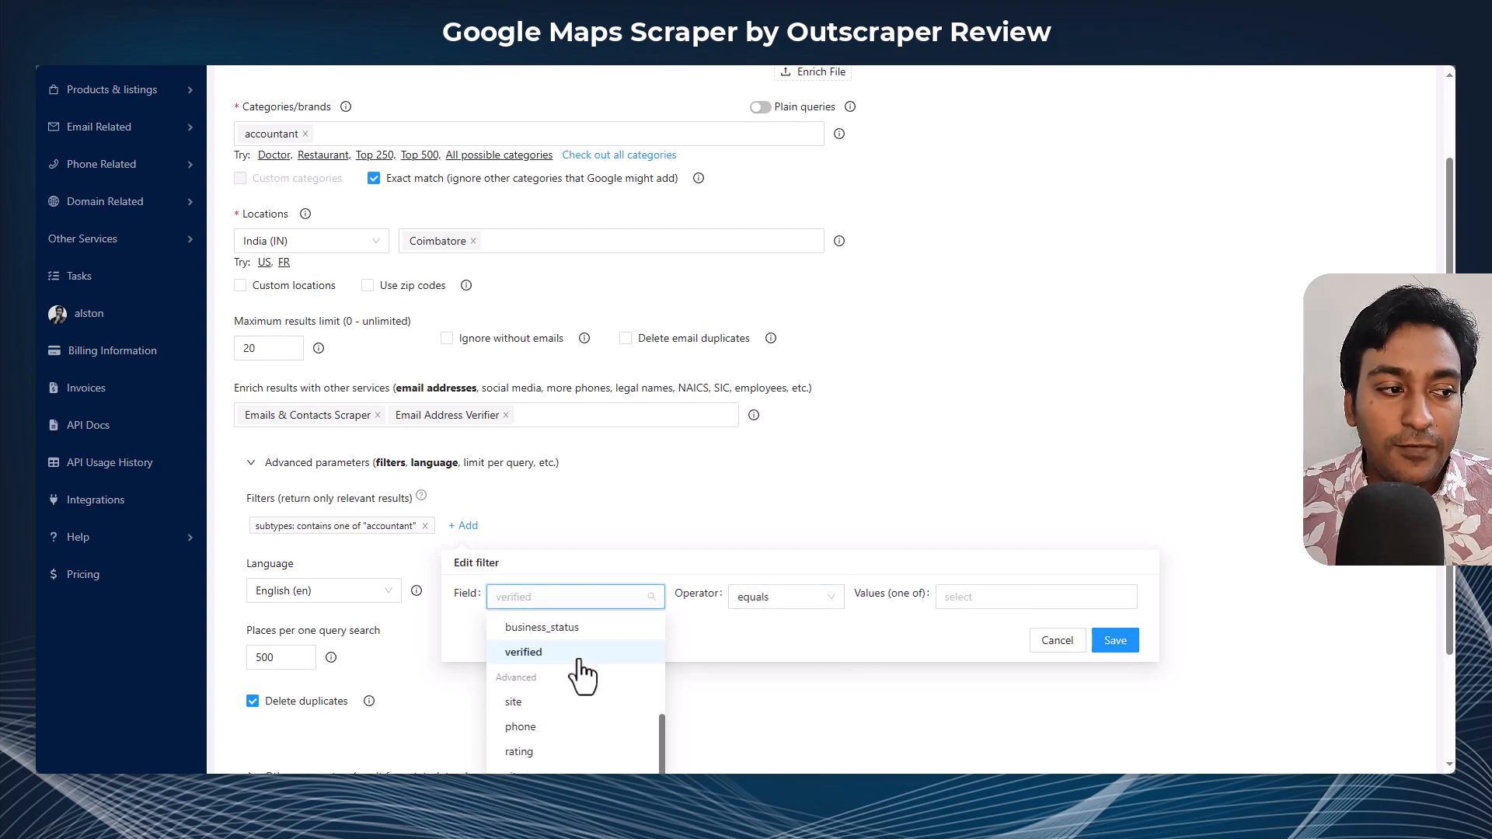
scroll(583, 668, down, 5)
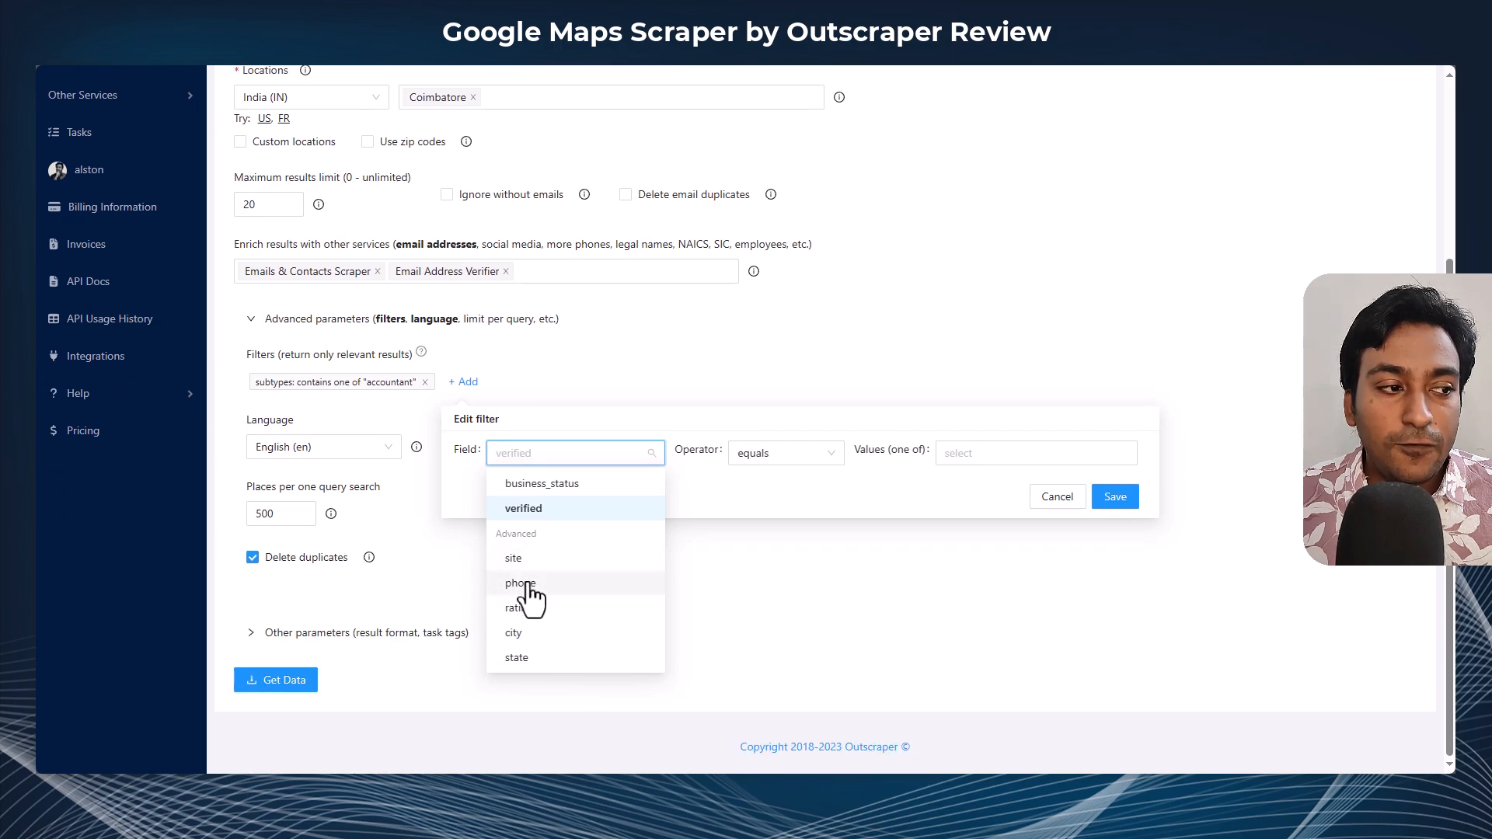
scroll(552, 590, up, 3)
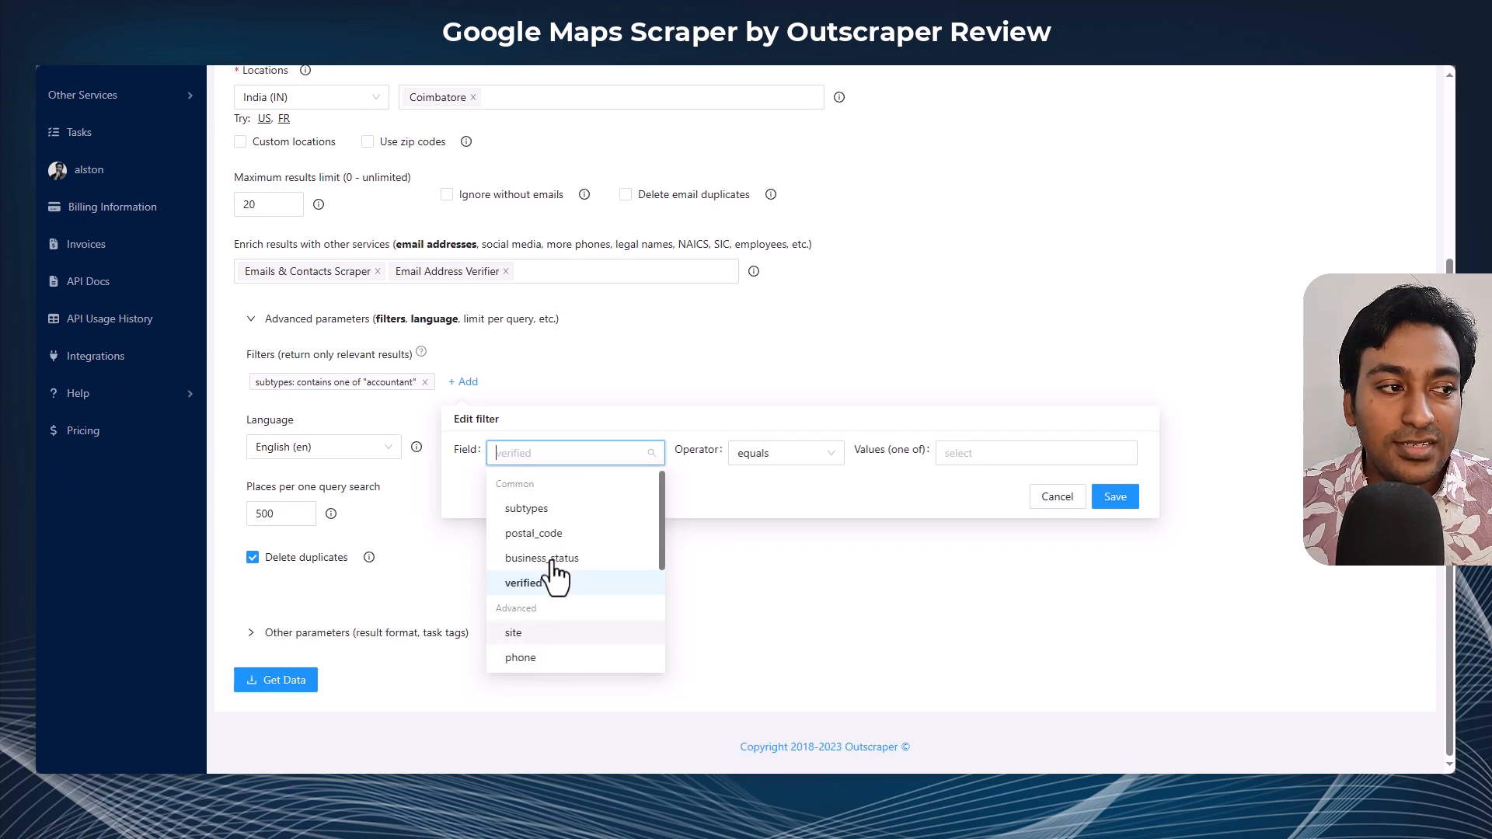
scroll(855, 591, up, 3)
click(867, 578)
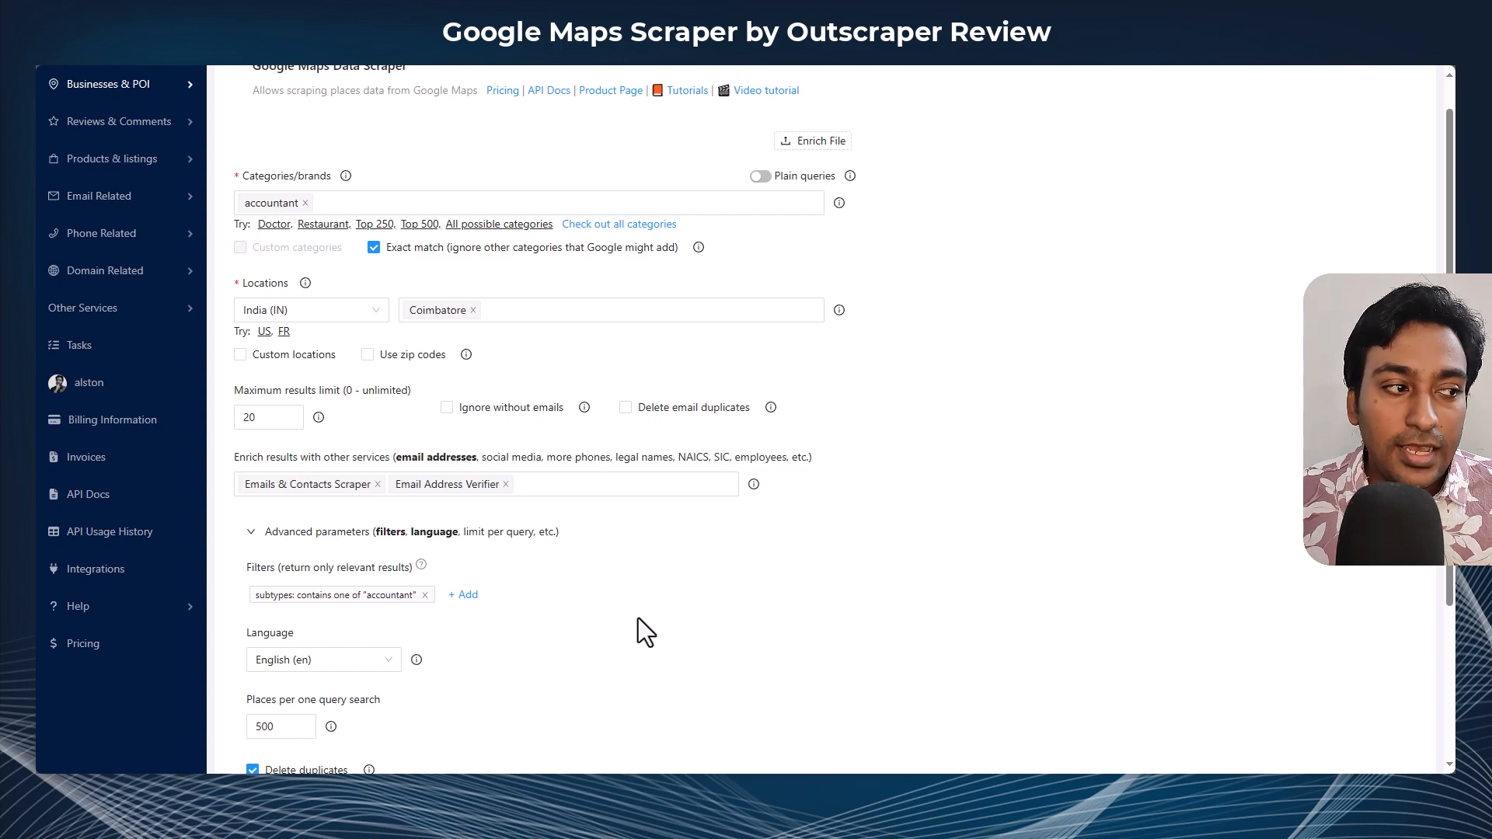
Step: Look through the available result languages and keep English (en) selected
scroll(585, 599, down, 1)
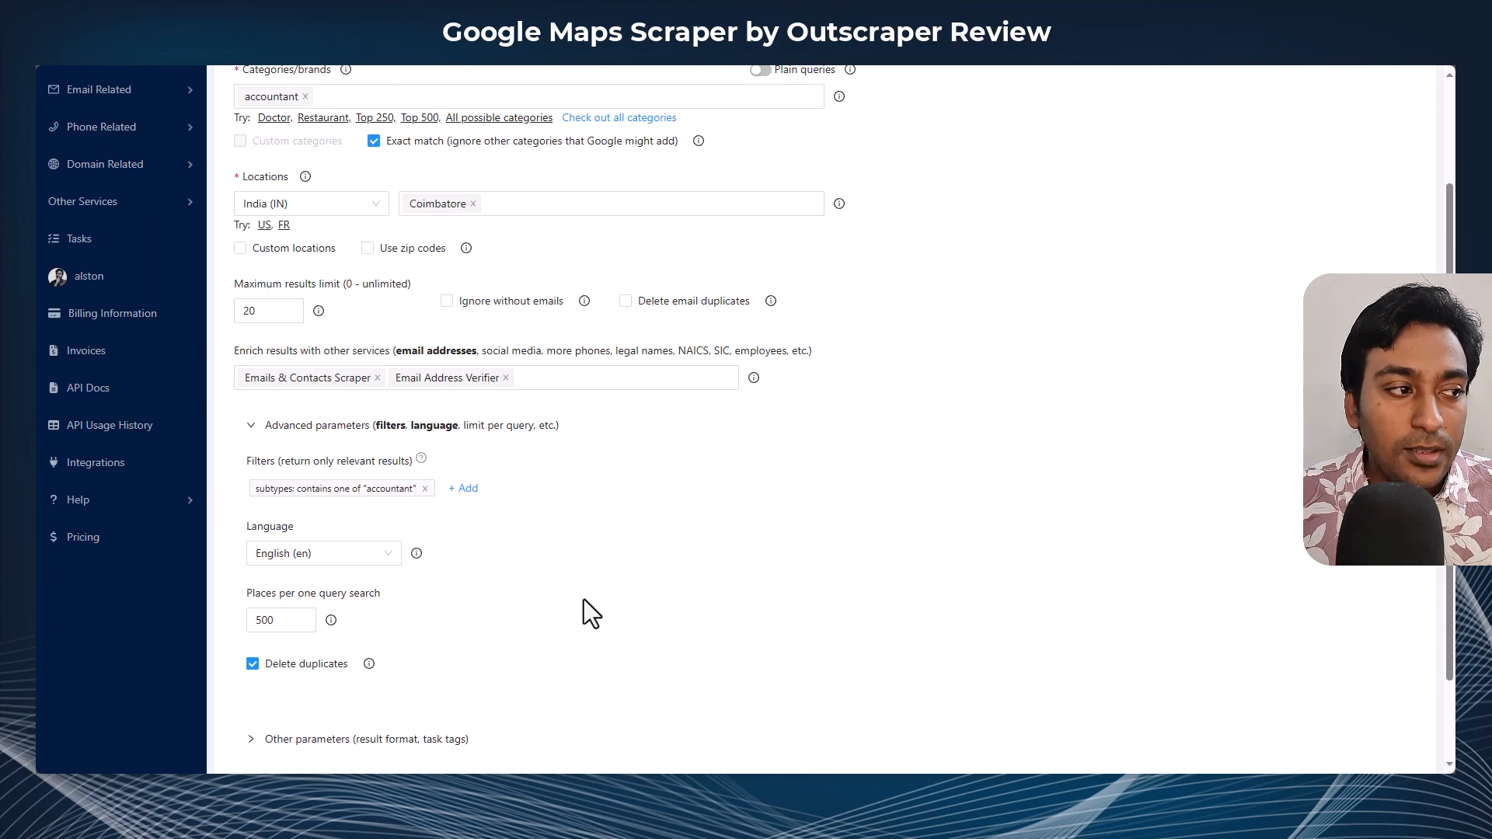
click(385, 553)
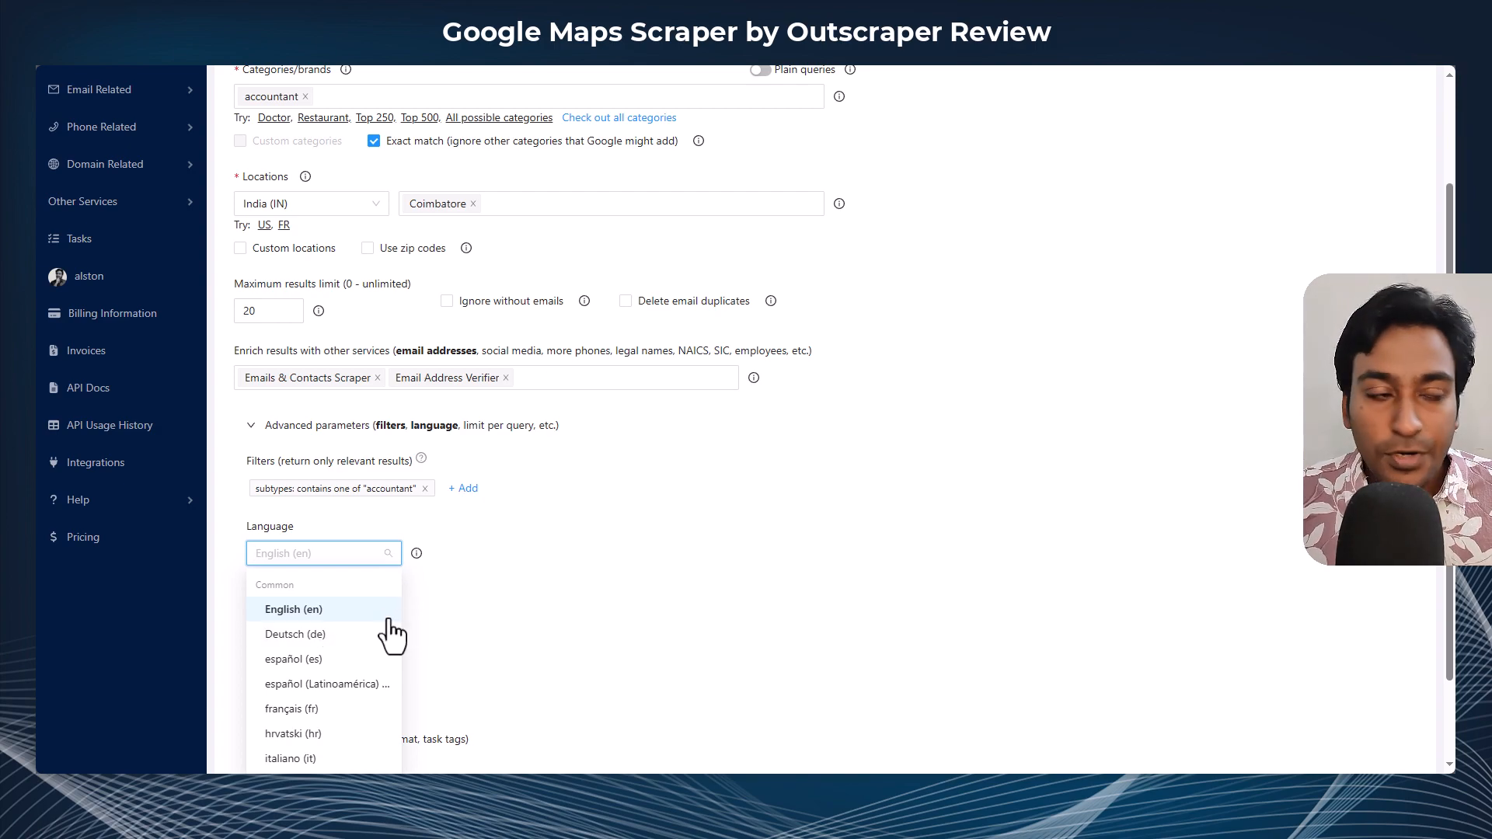
scroll(373, 633, down, 3)
drag(403, 599, 408, 564)
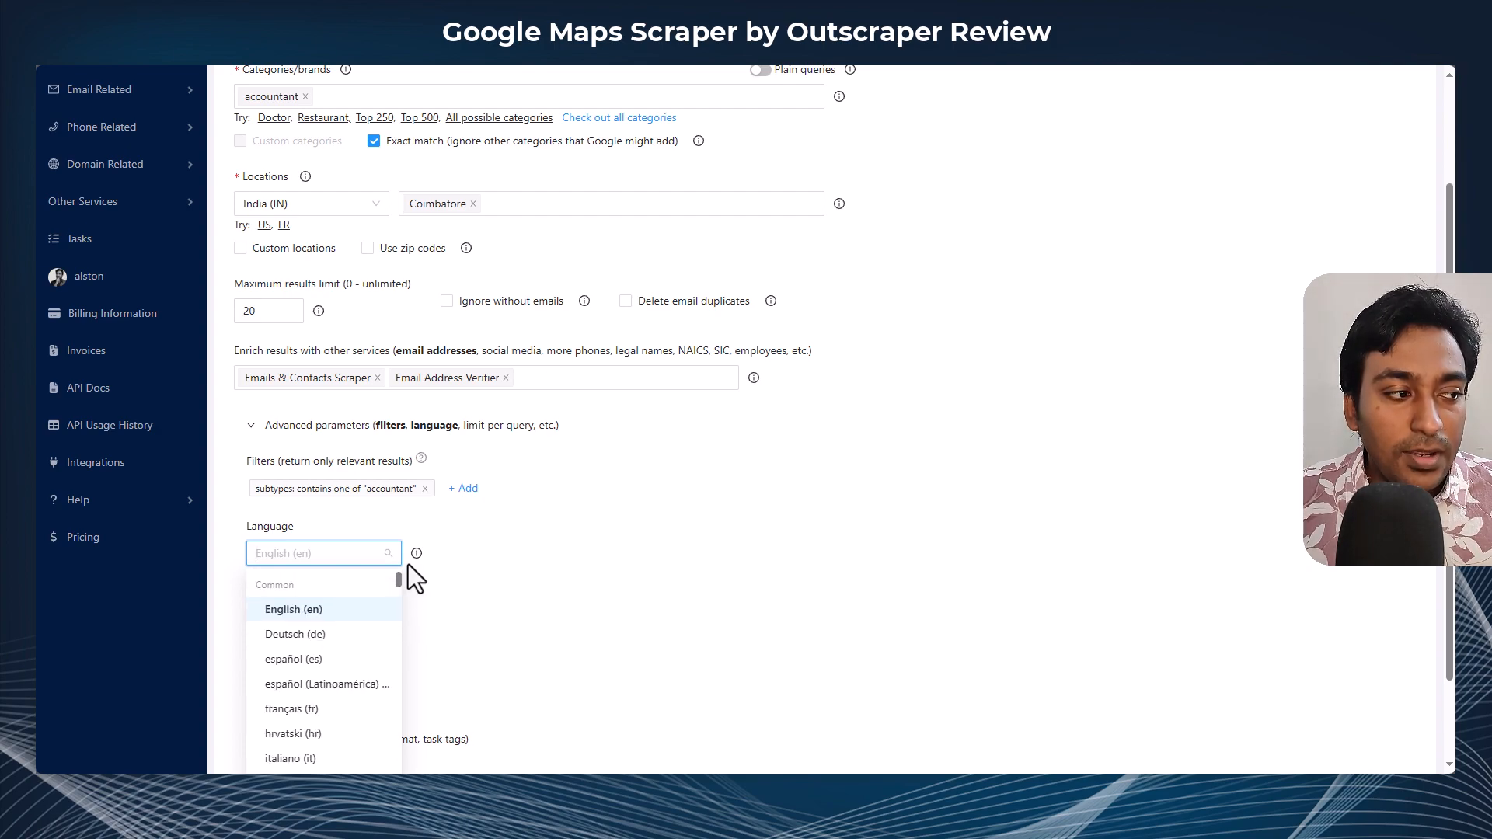
click(300, 609)
scroll(659, 566, down, 2)
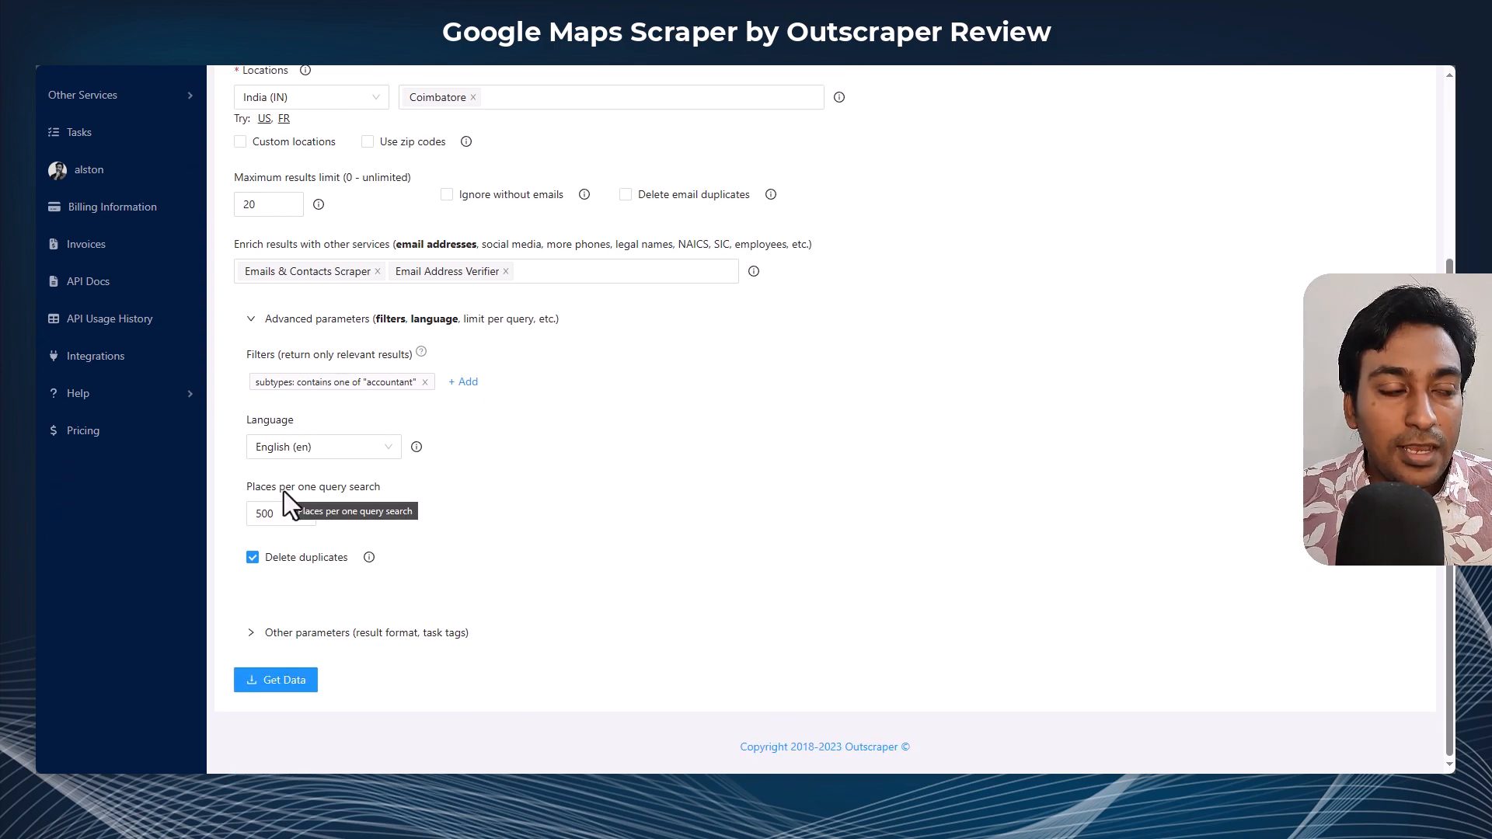
Step: Read the explanations for the places per one query search limit and the Delete duplicates option
mouse_move(334, 514)
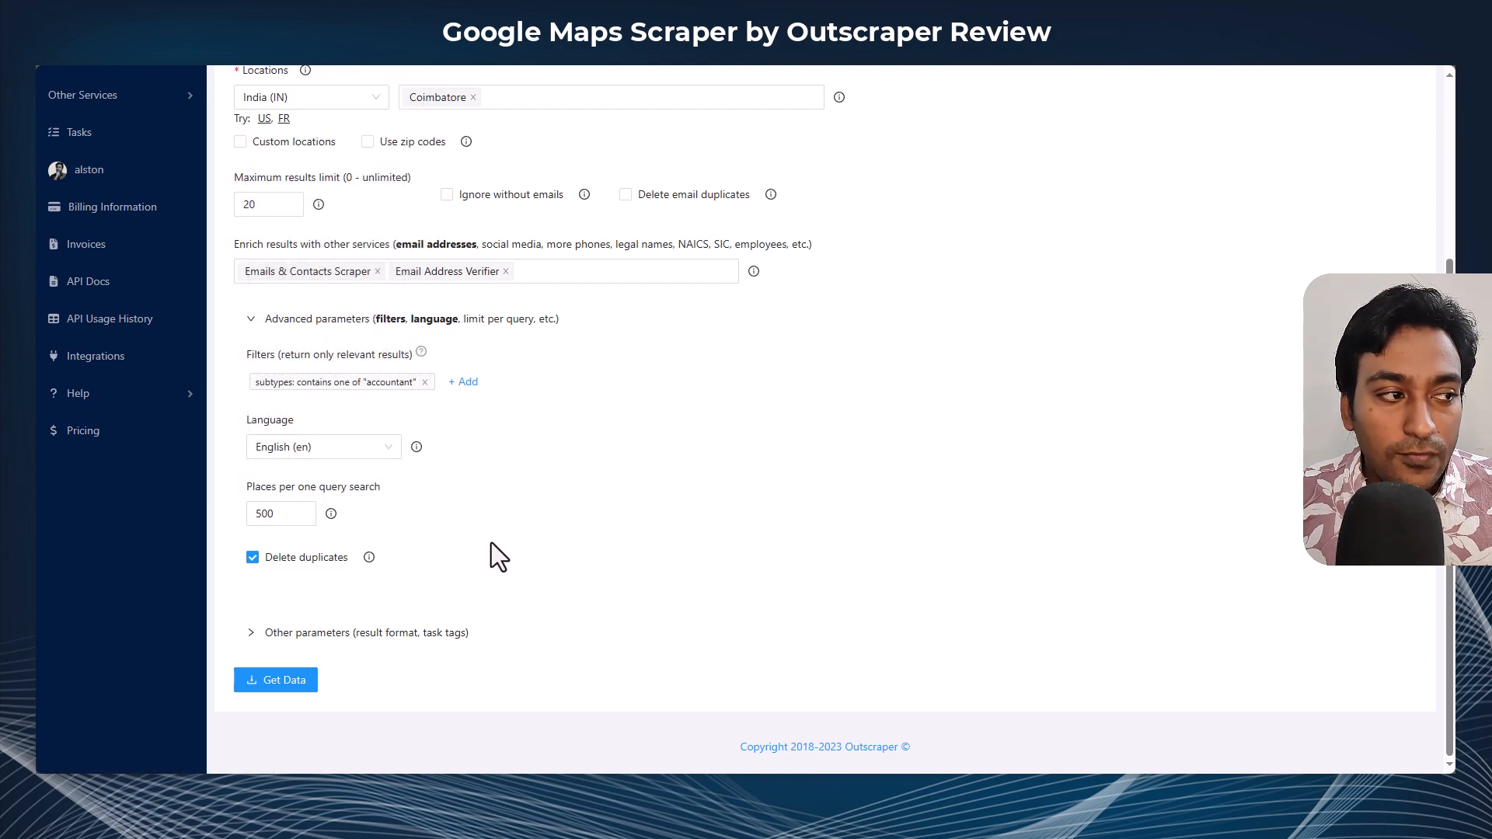
click(268, 515)
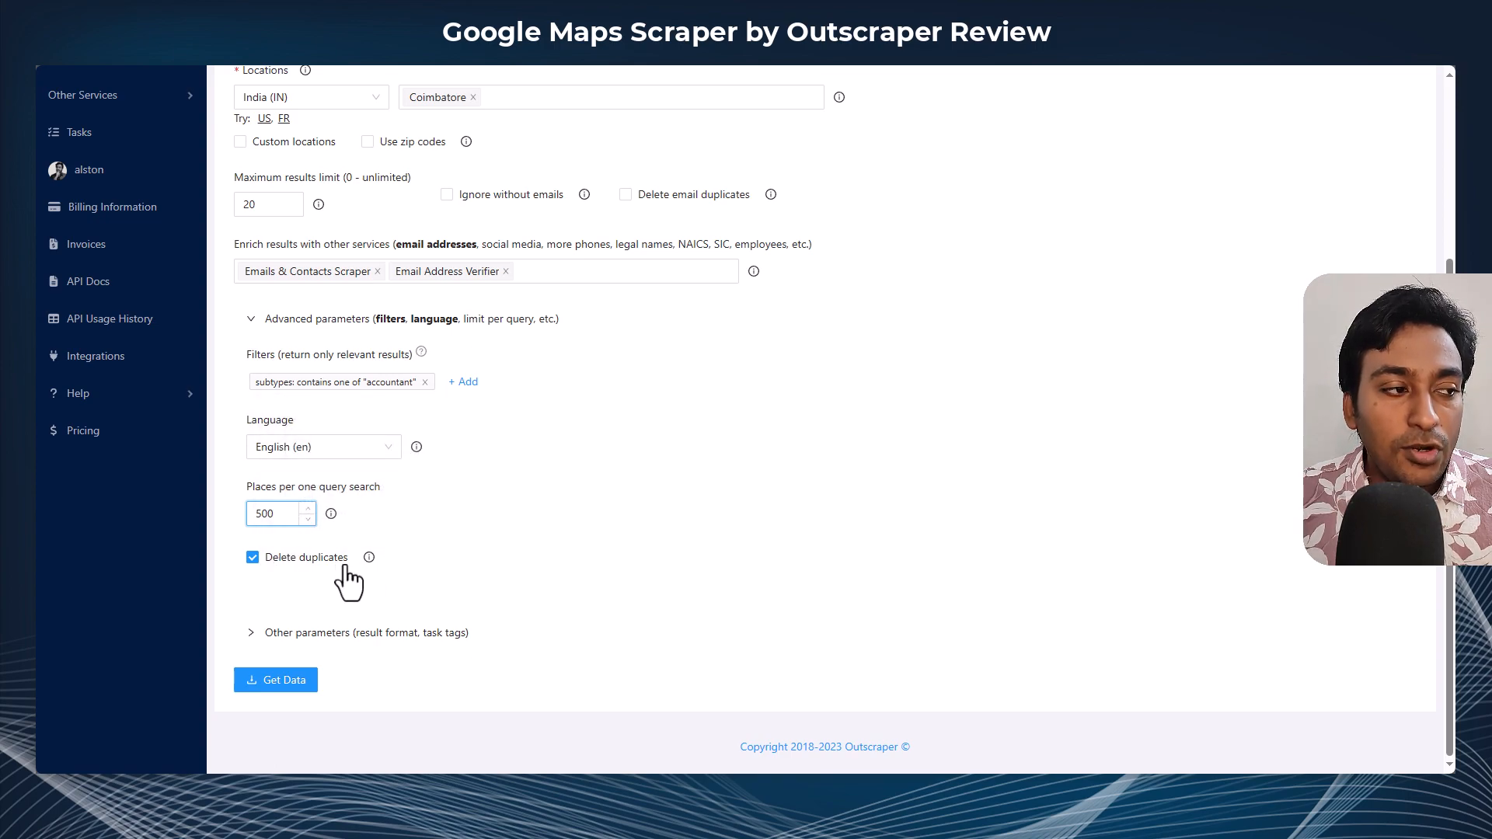
mouse_move(371, 559)
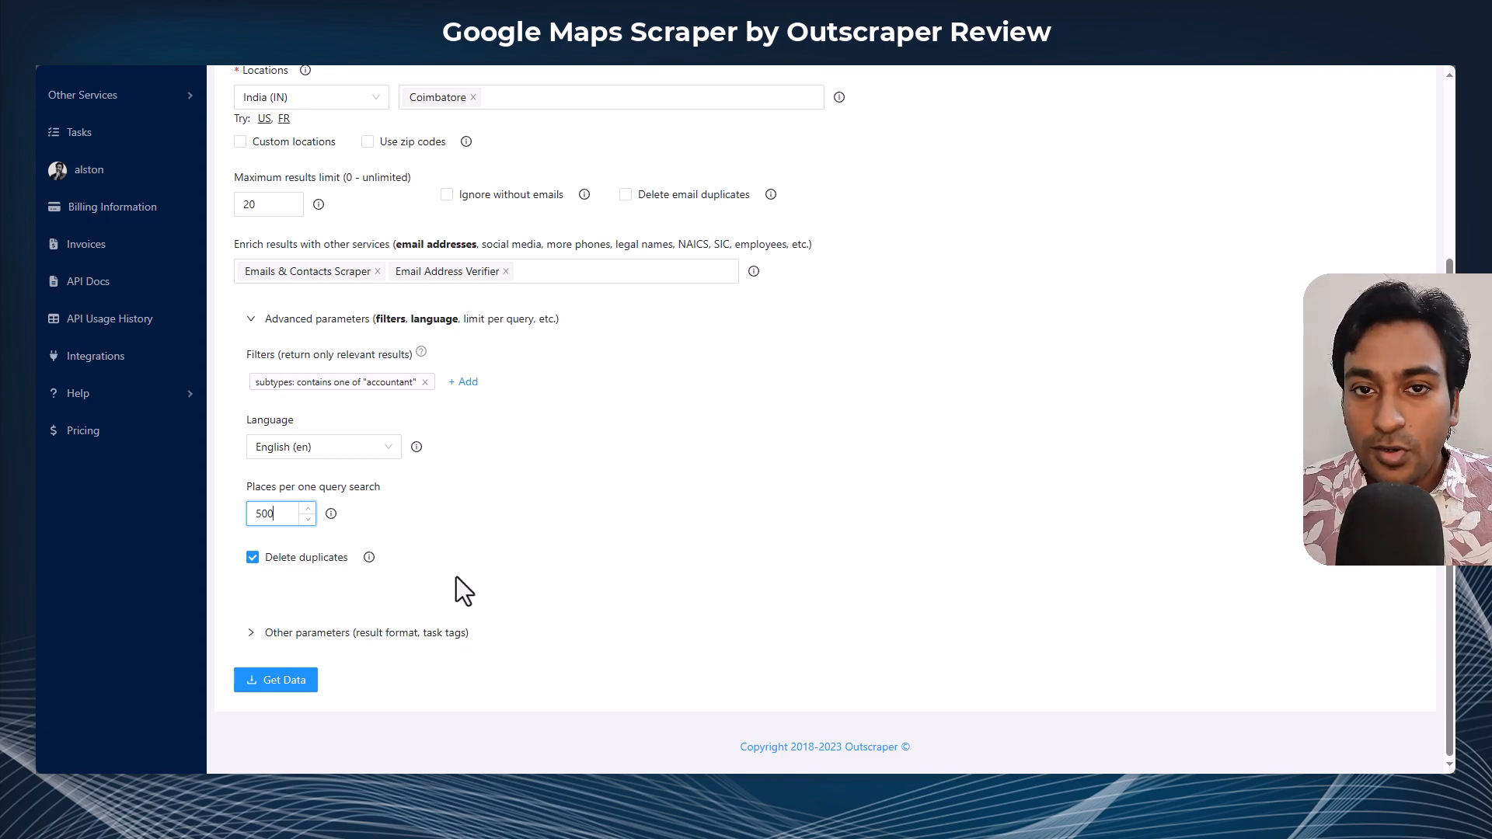
Step: Show the other parameters and review the preferred contact types offered for the Emails & Contacts Scraper
click(385, 633)
scroll(489, 632, down, 4)
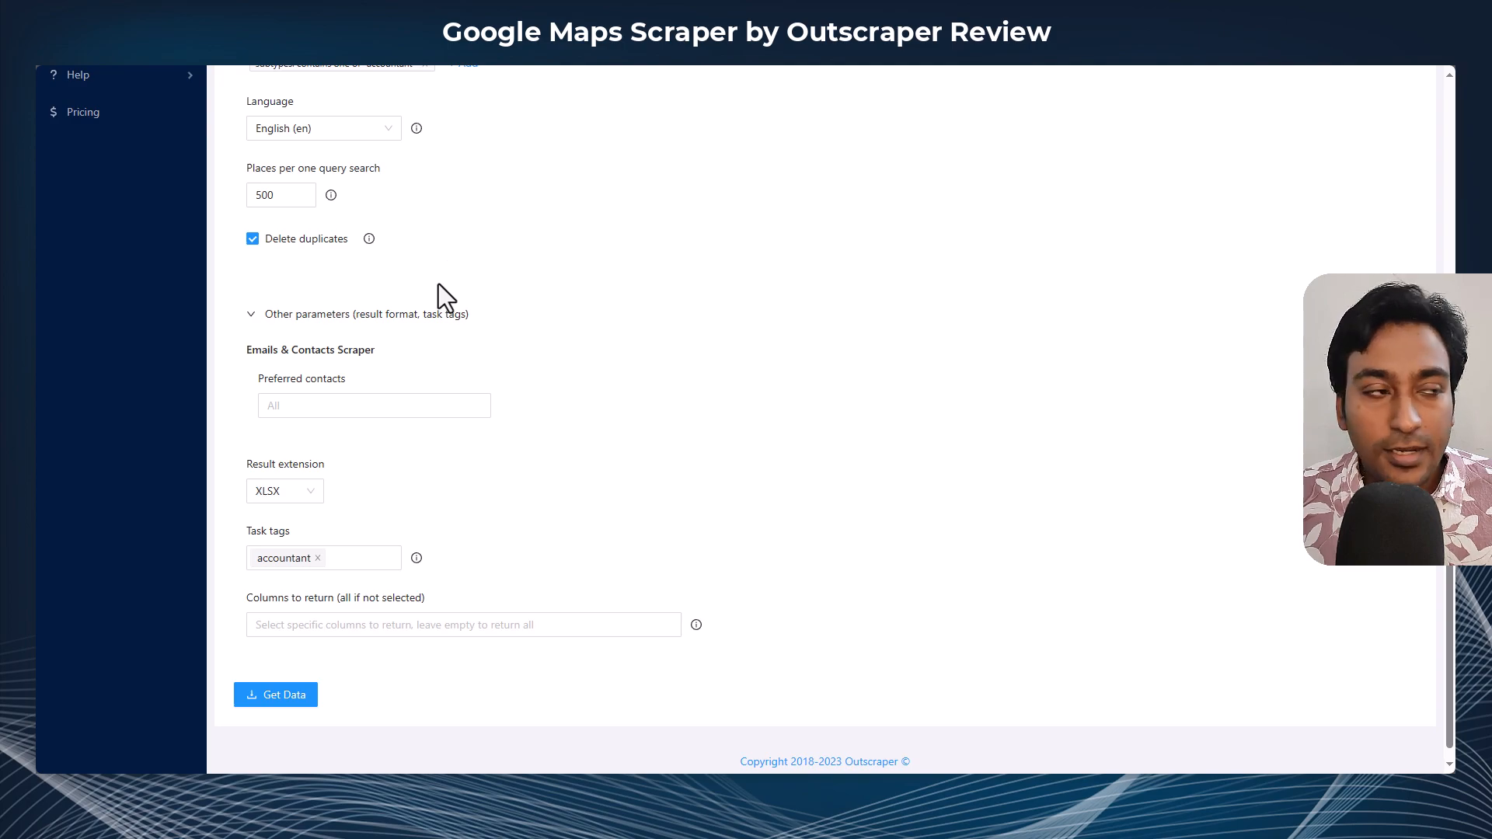
click(282, 405)
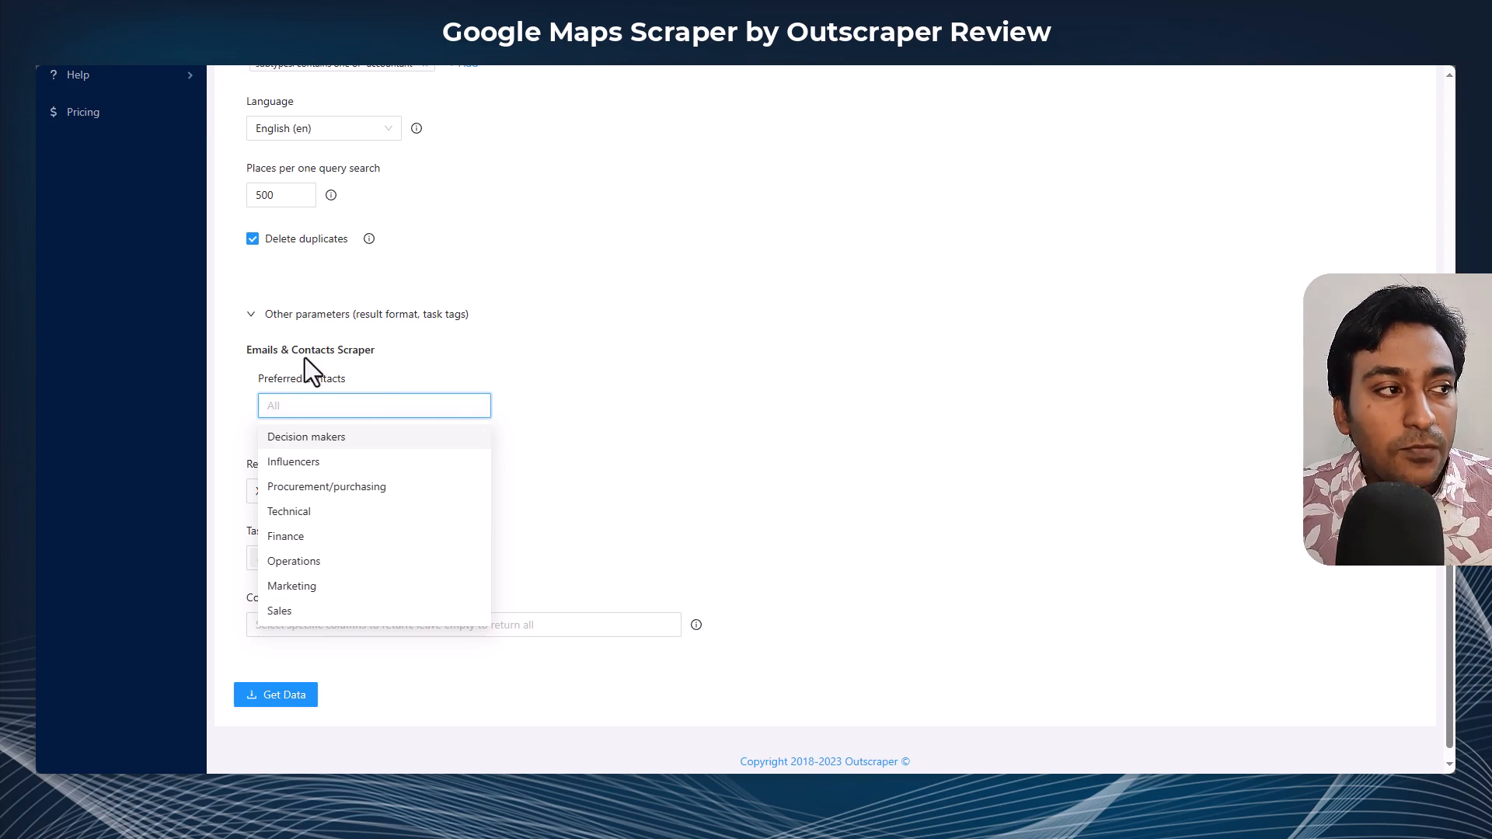
scroll(420, 288, up, 3)
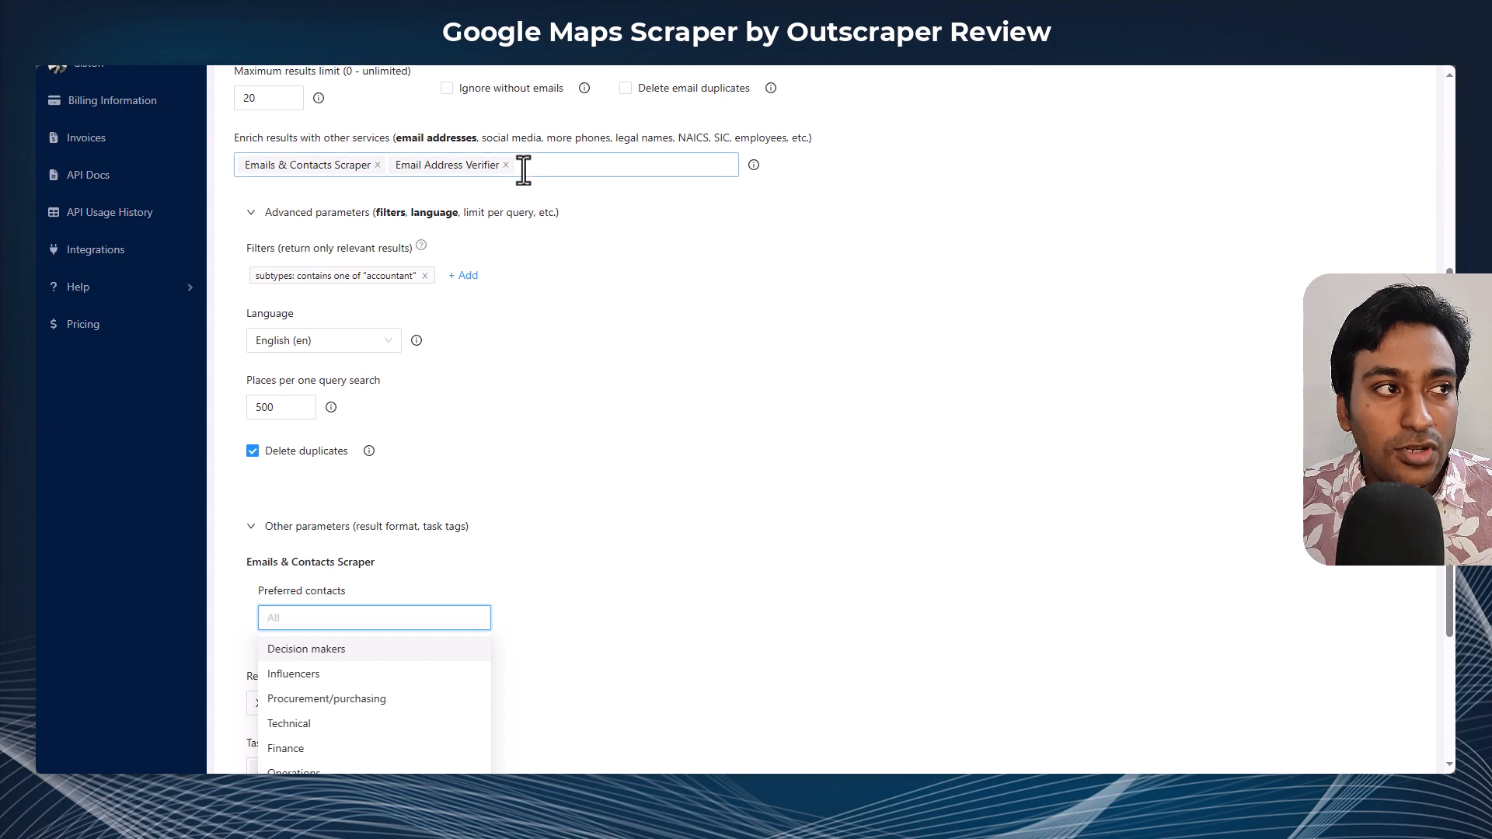
scroll(350, 420, down, 2)
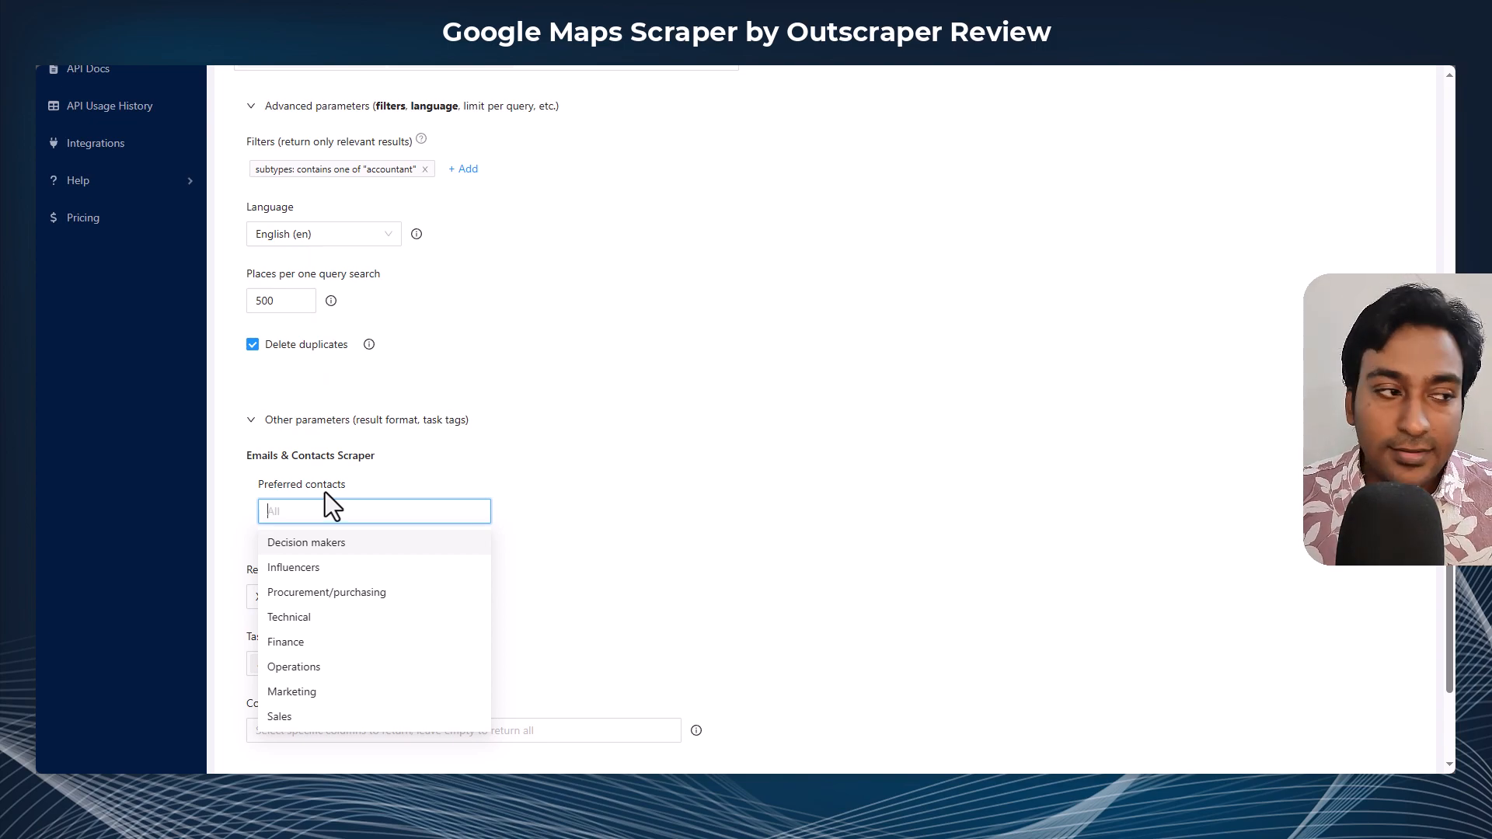
scroll(342, 556, down, 1)
scroll(346, 572, down, 1)
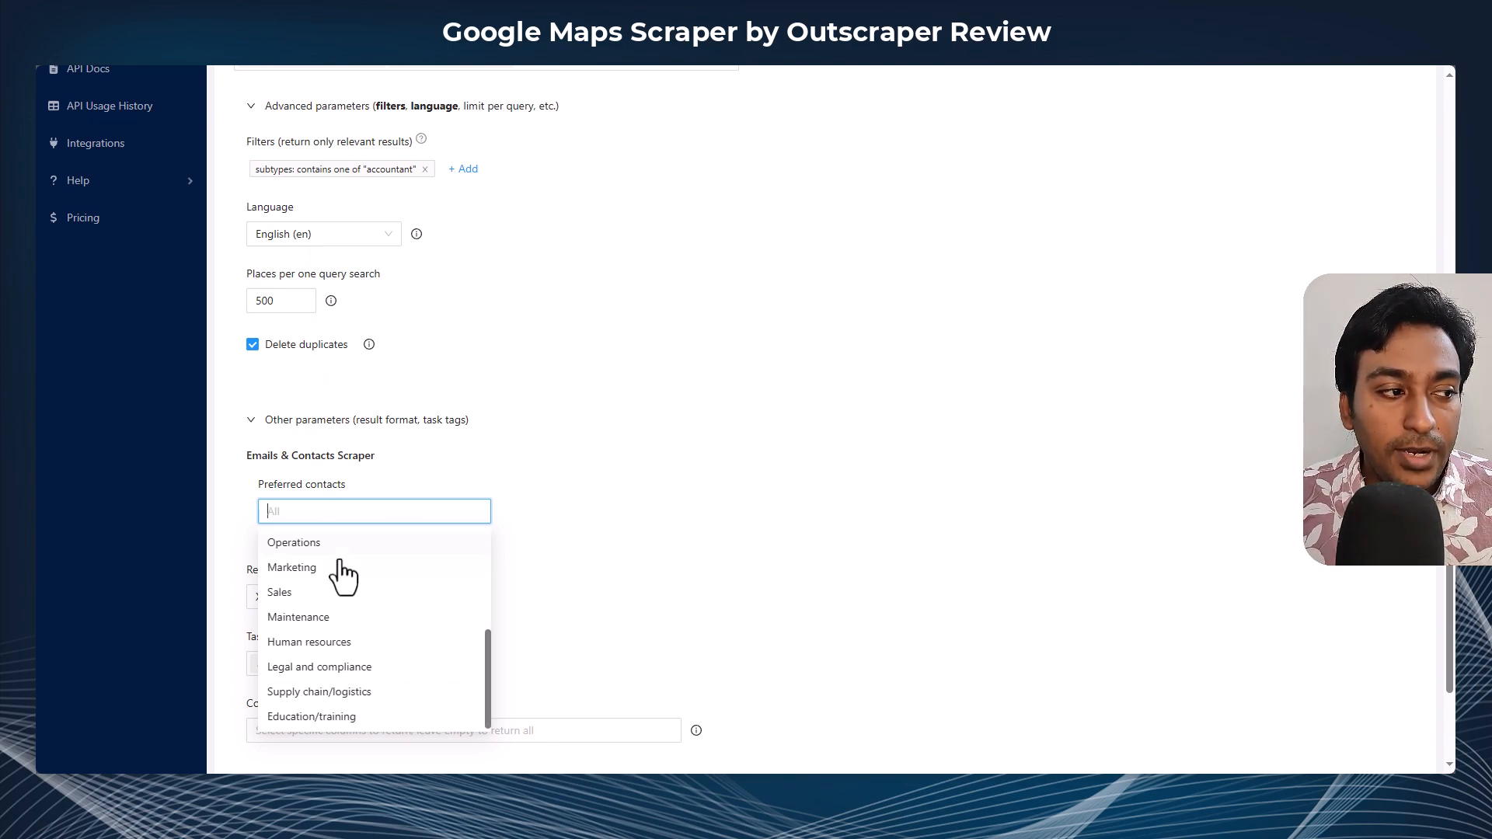
scroll(356, 603, up, 5)
scroll(358, 602, down, 5)
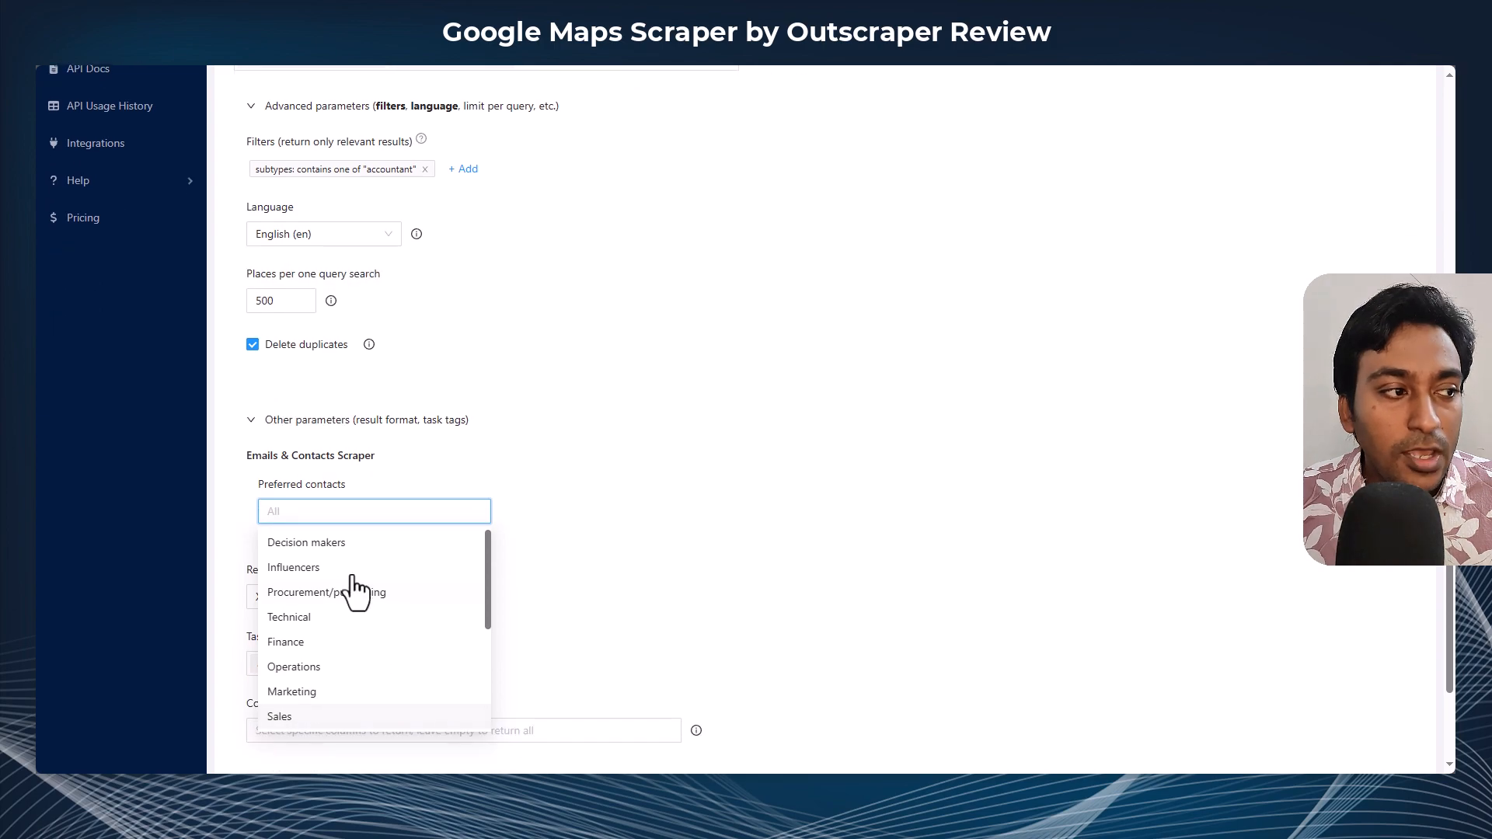
scroll(354, 579, down, 1)
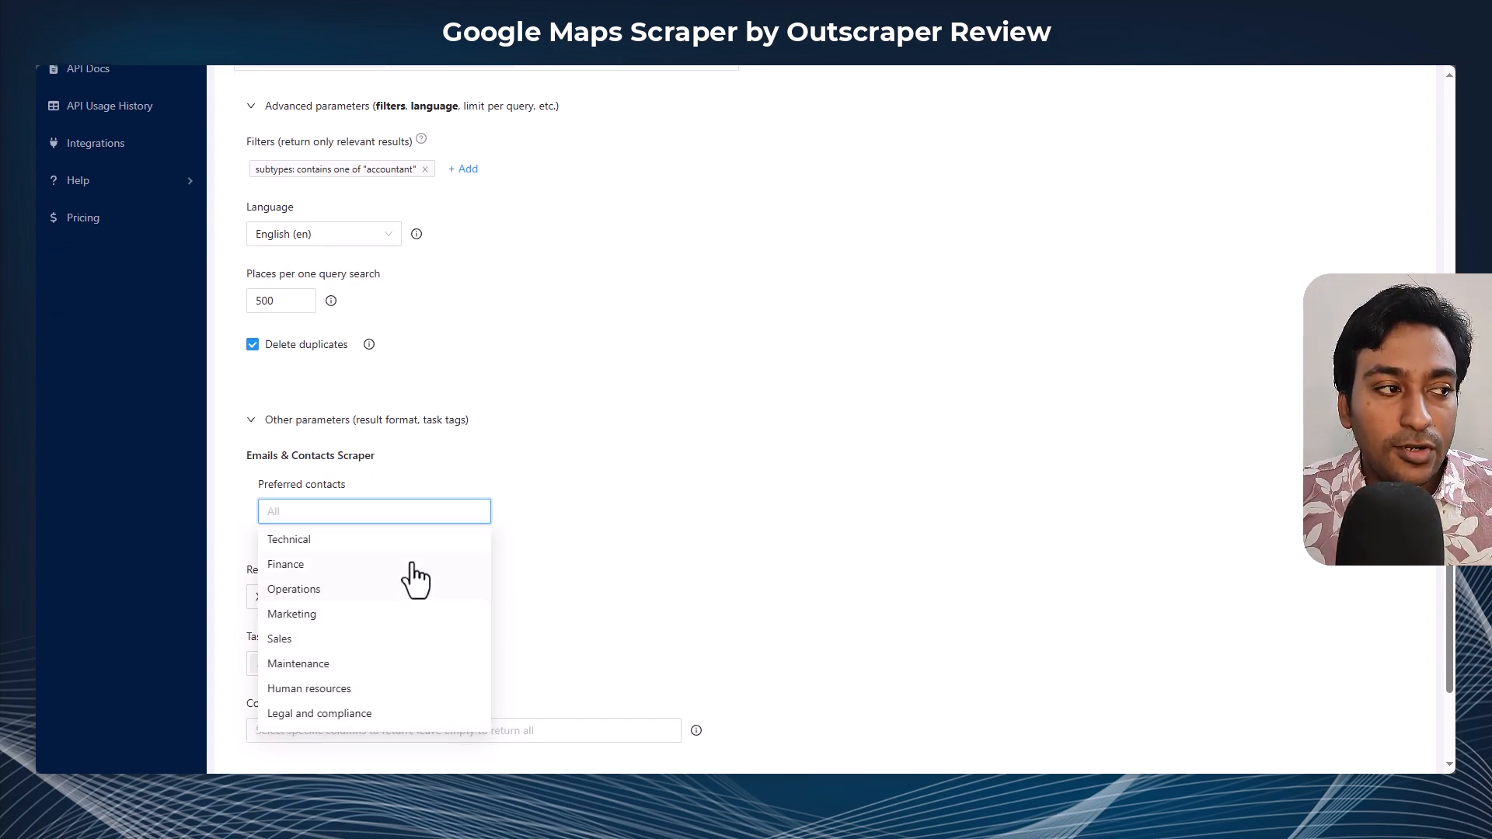
click(348, 488)
scroll(337, 525, down, 2)
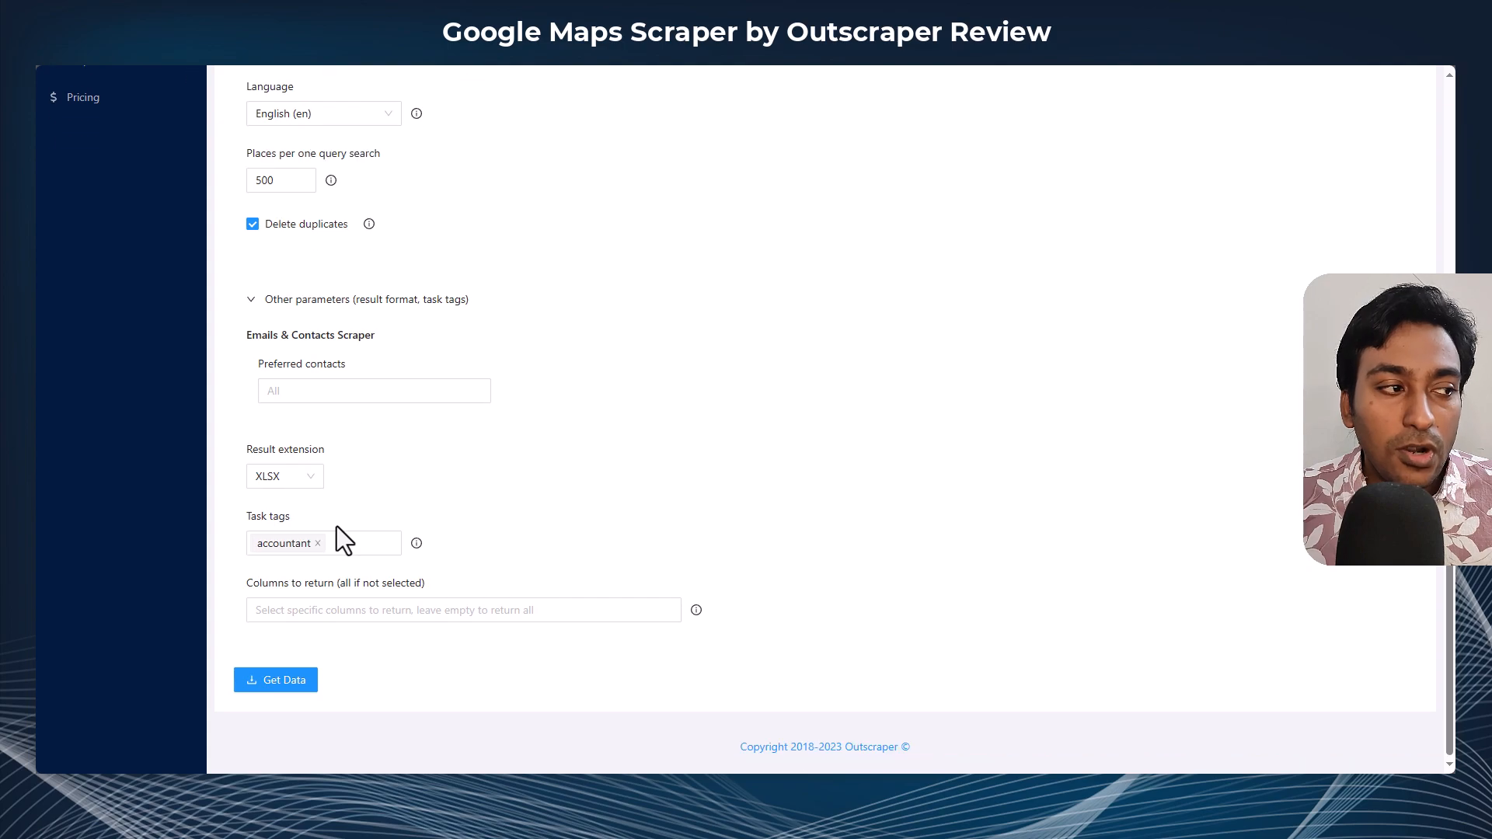
Step: Review the file formats offered for the result extension and the existing task tags without changing either setting
click(304, 484)
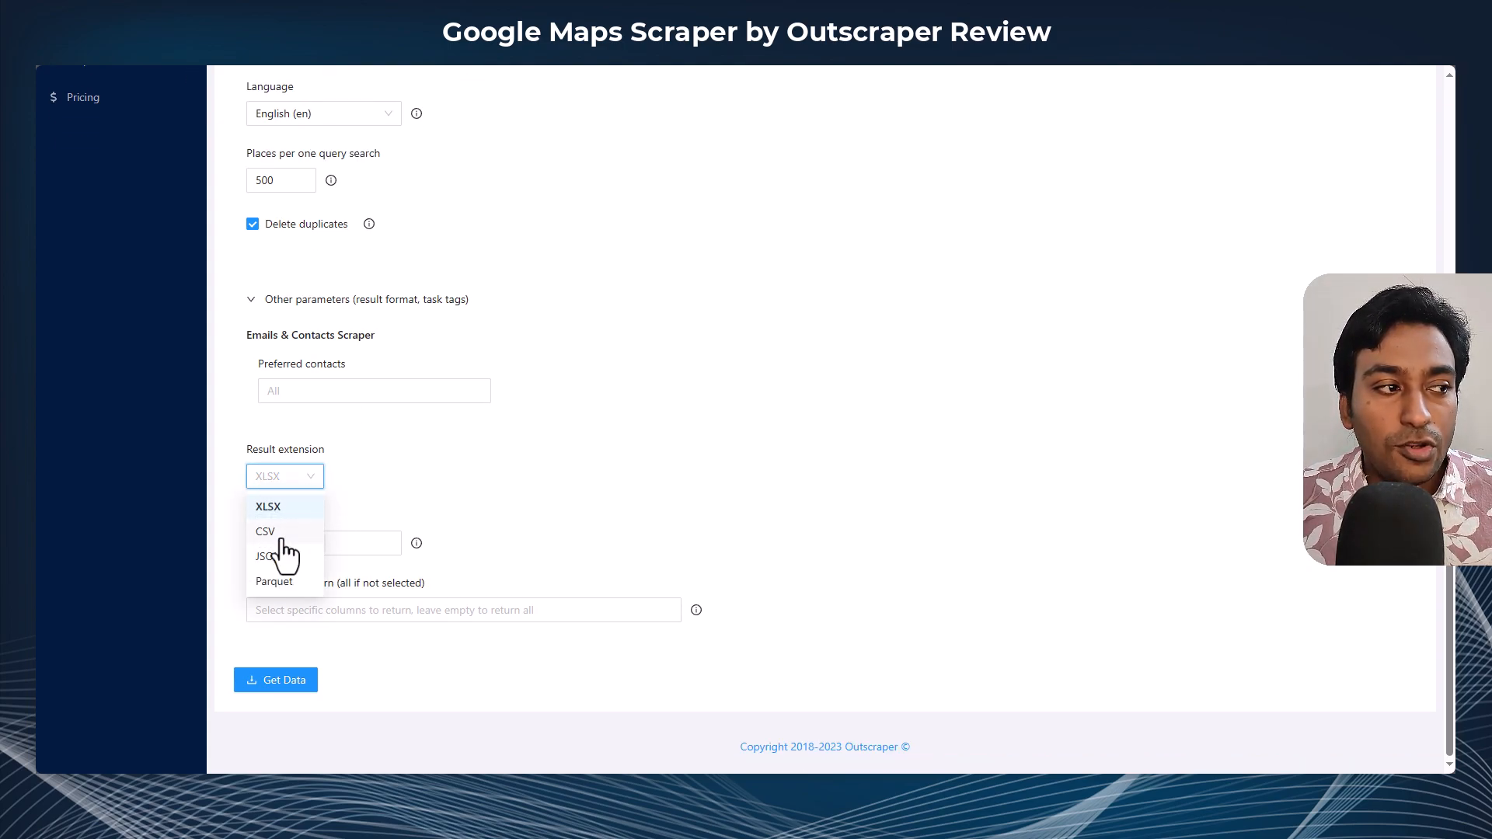
click(358, 497)
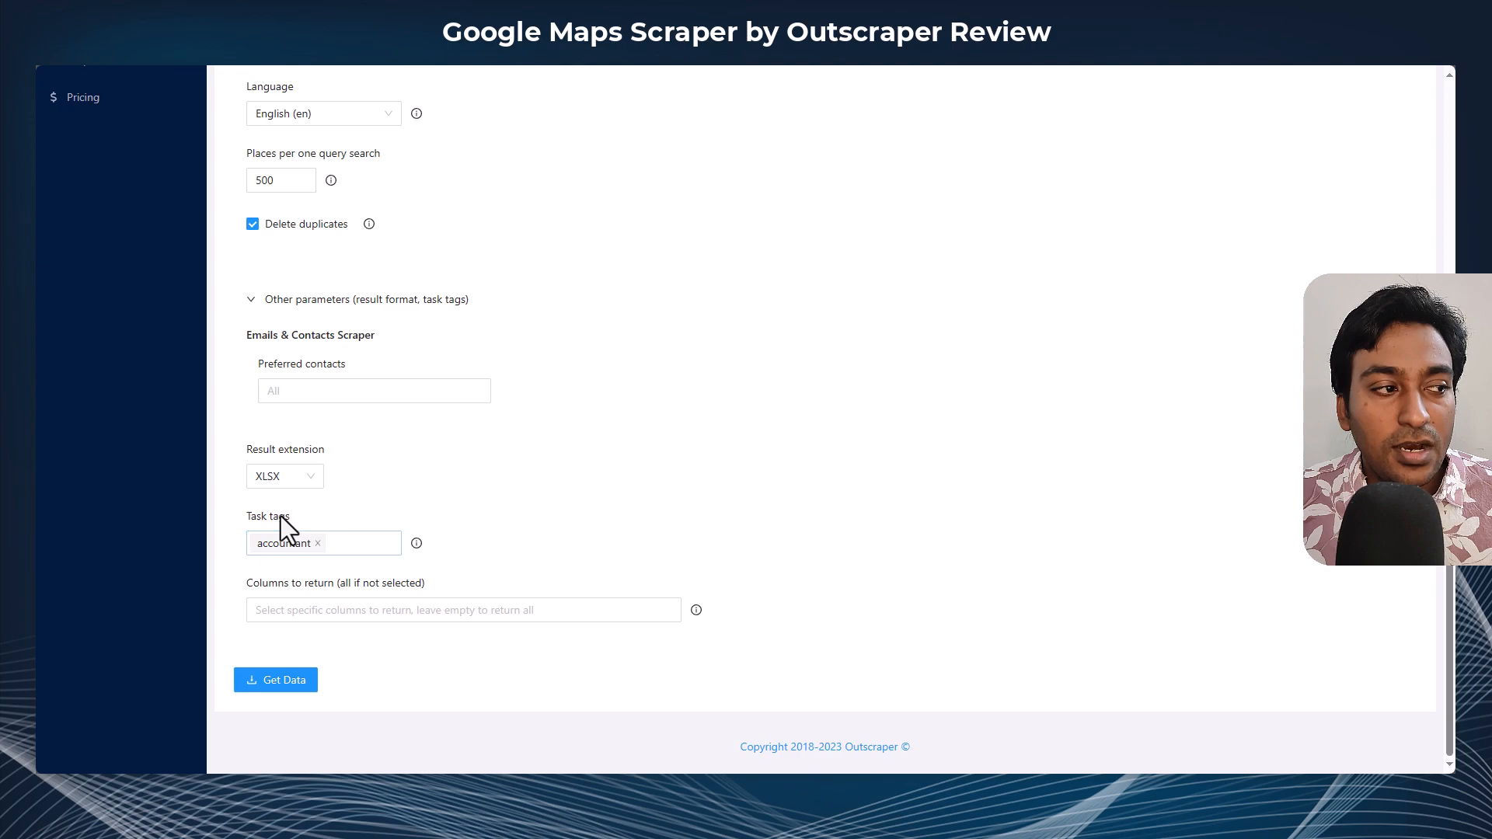
click(345, 545)
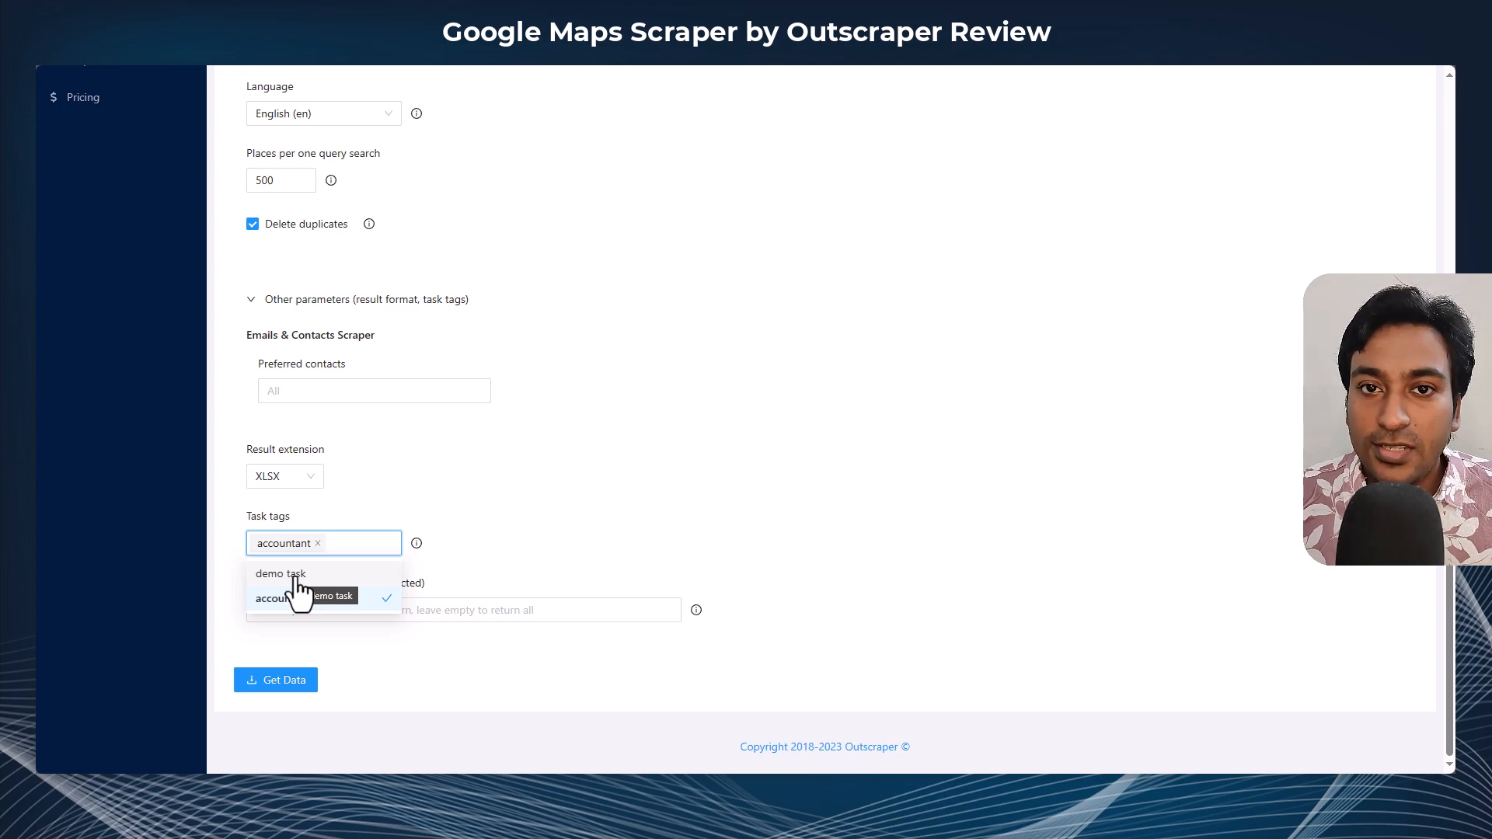
click(417, 487)
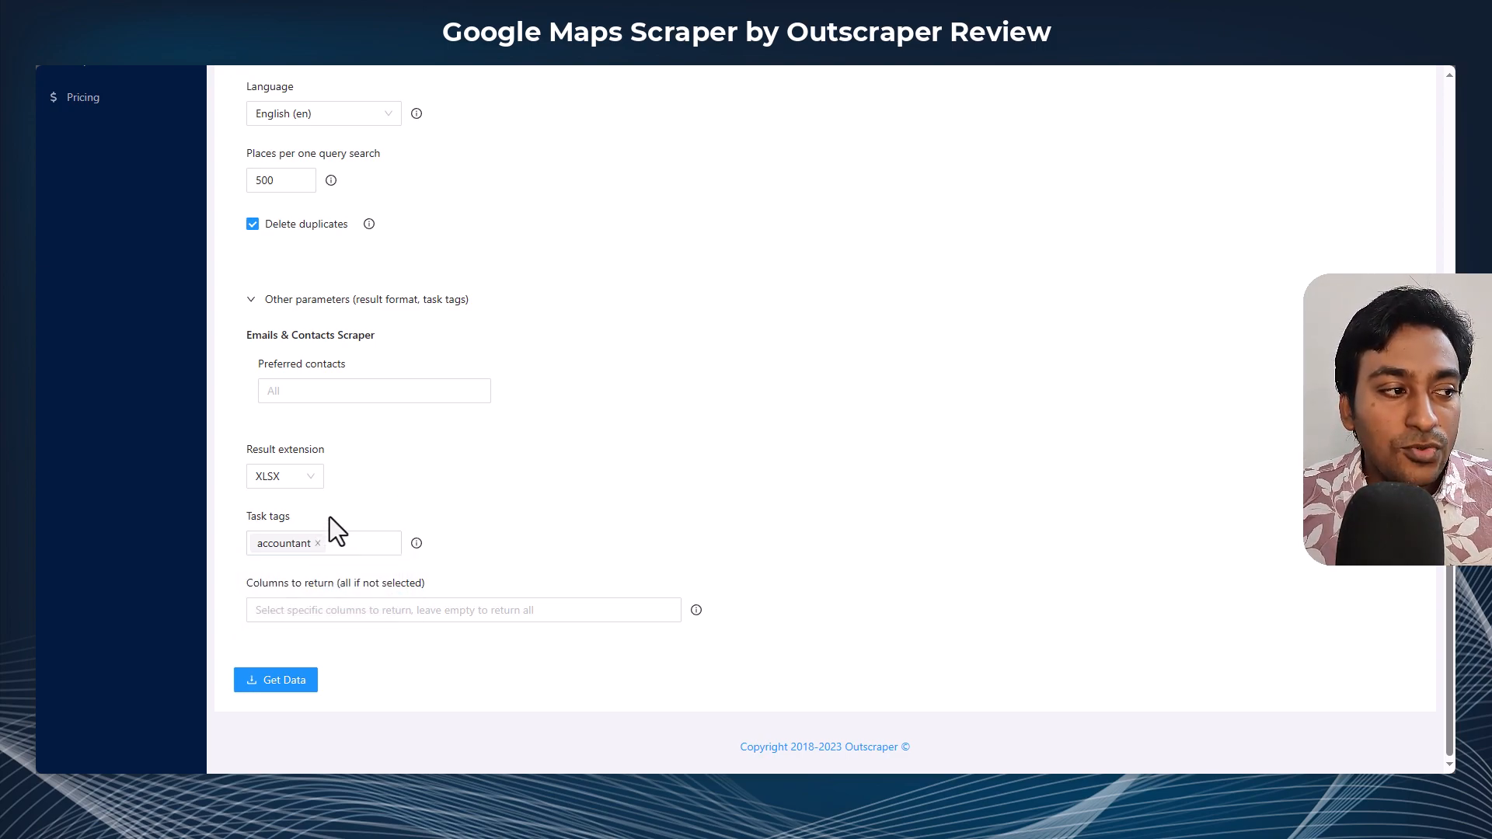
Step: Look through the columns that can be returned, including the Emails & Contacts Scraper fields, and leave the selection empty
click(366, 610)
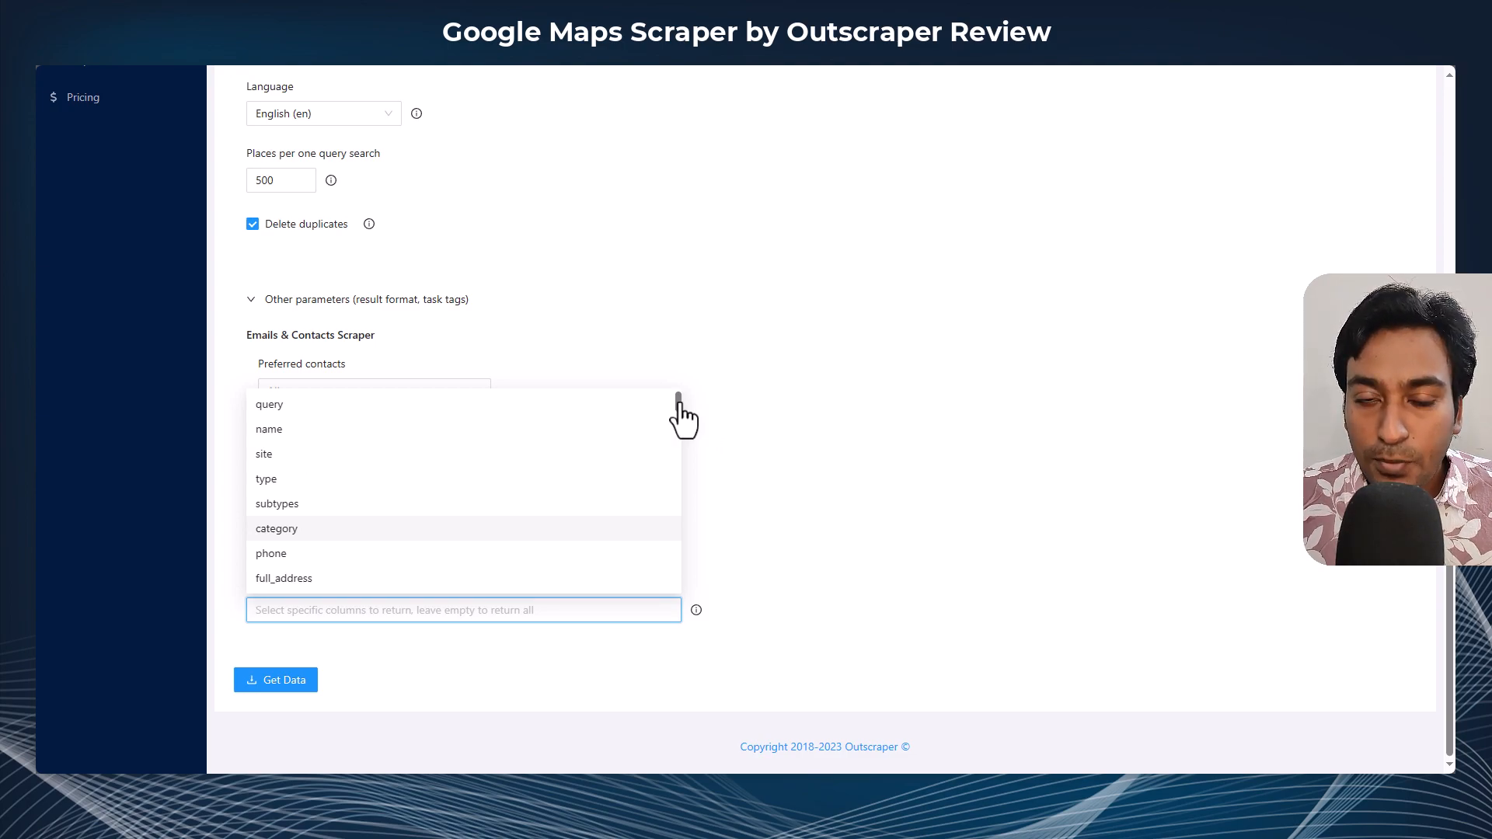
scroll(668, 431, down, 1)
scroll(603, 463, down, 12)
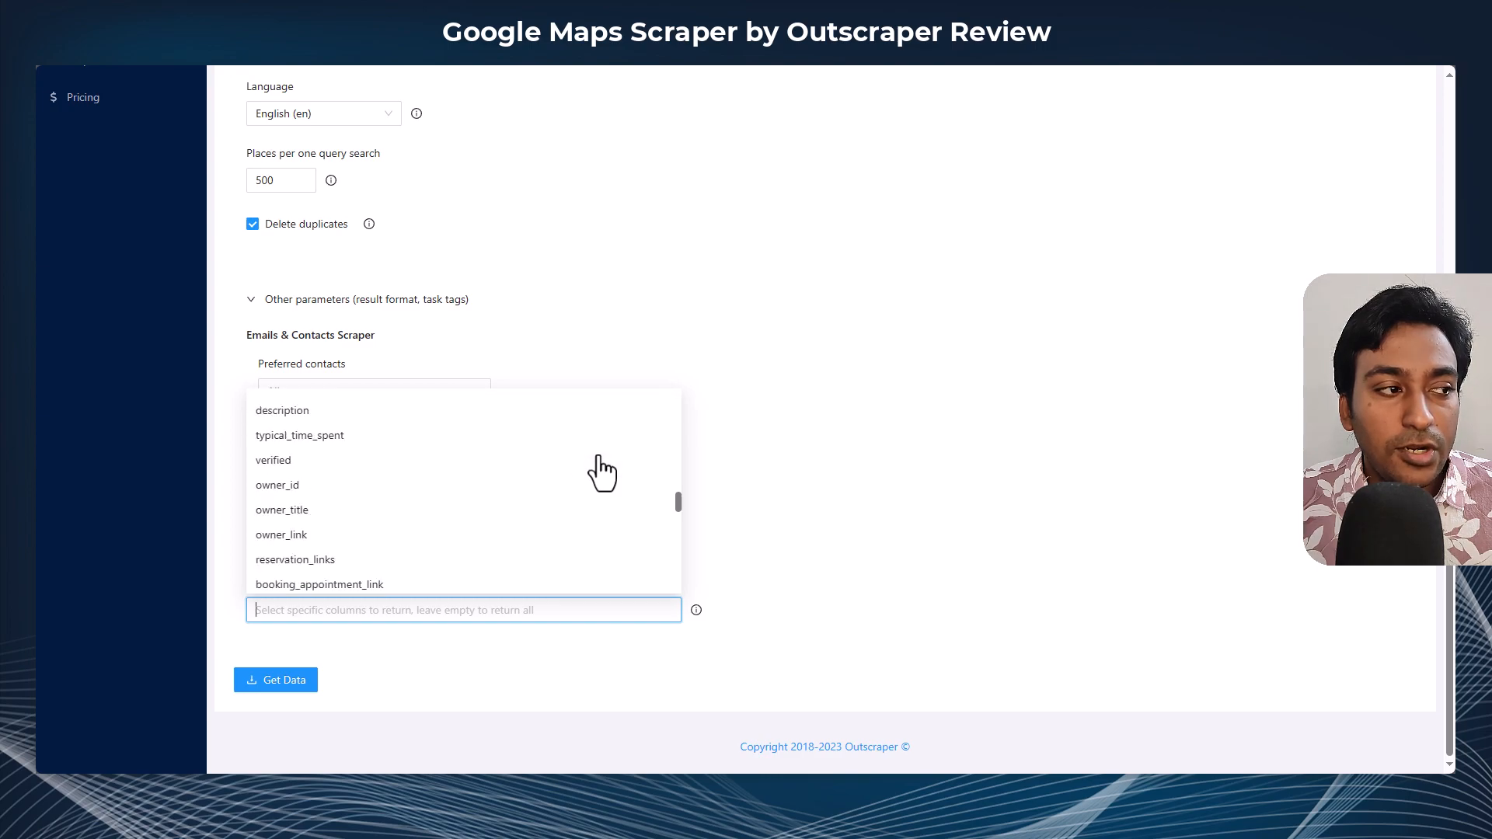
scroll(602, 474, down, 8)
scroll(593, 500, up, 15)
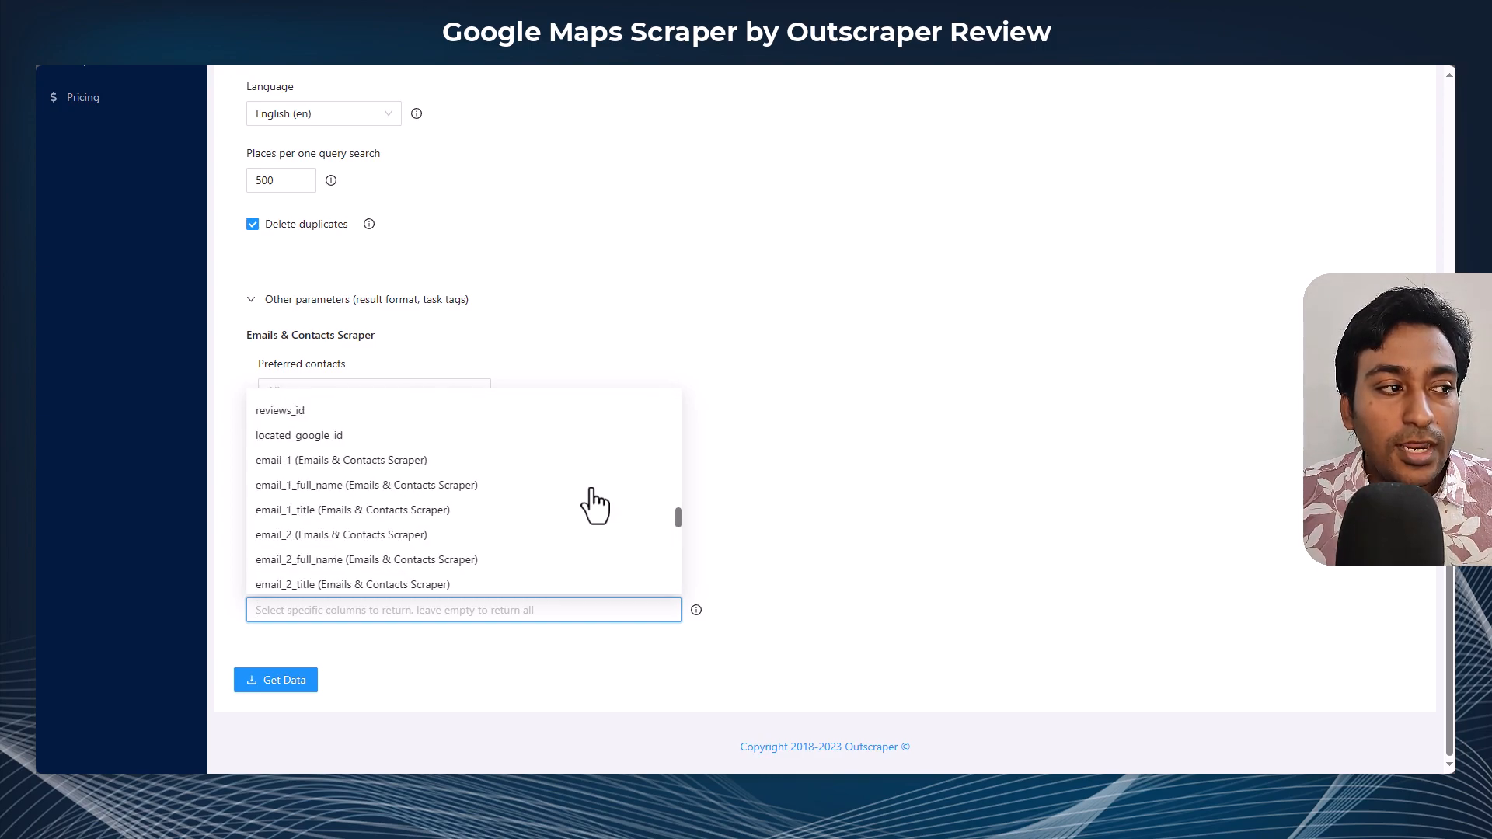
scroll(595, 505, up, 15)
scroll(599, 501, down, 5)
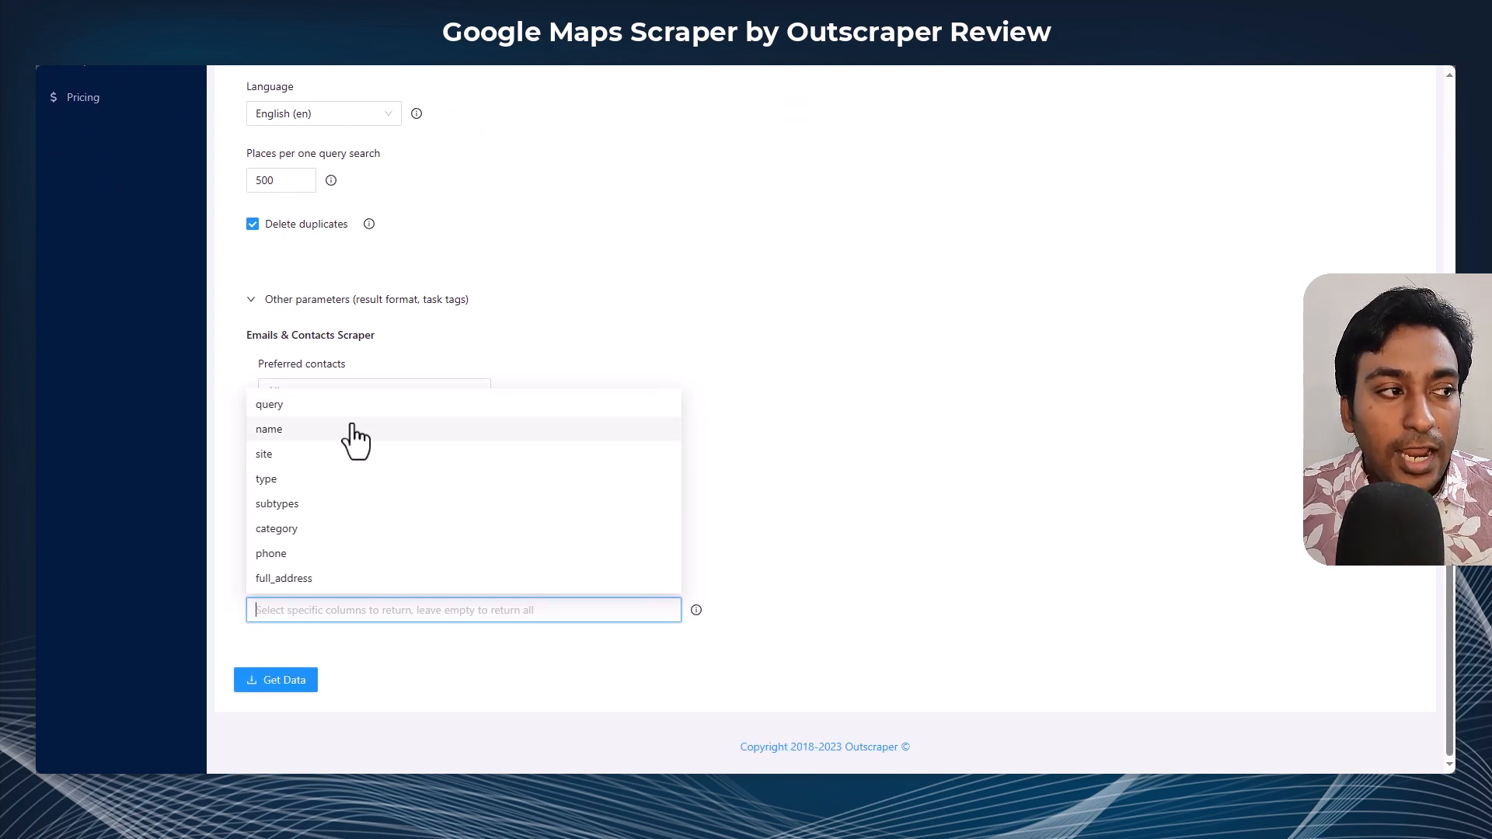
scroll(373, 489, down, 10)
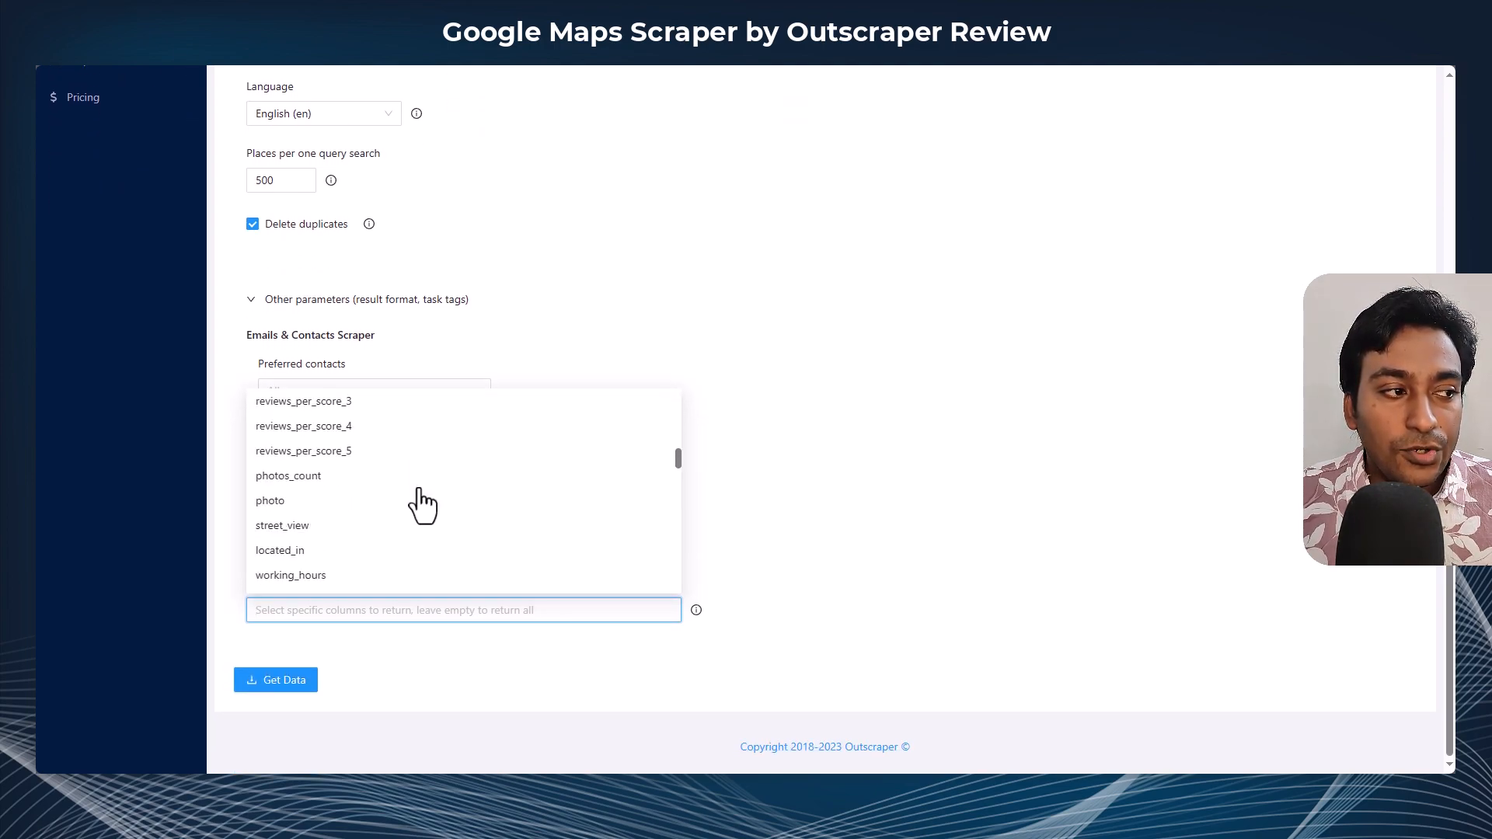
click(593, 613)
click(582, 612)
scroll(561, 553, down, 3)
scroll(561, 553, down, 15)
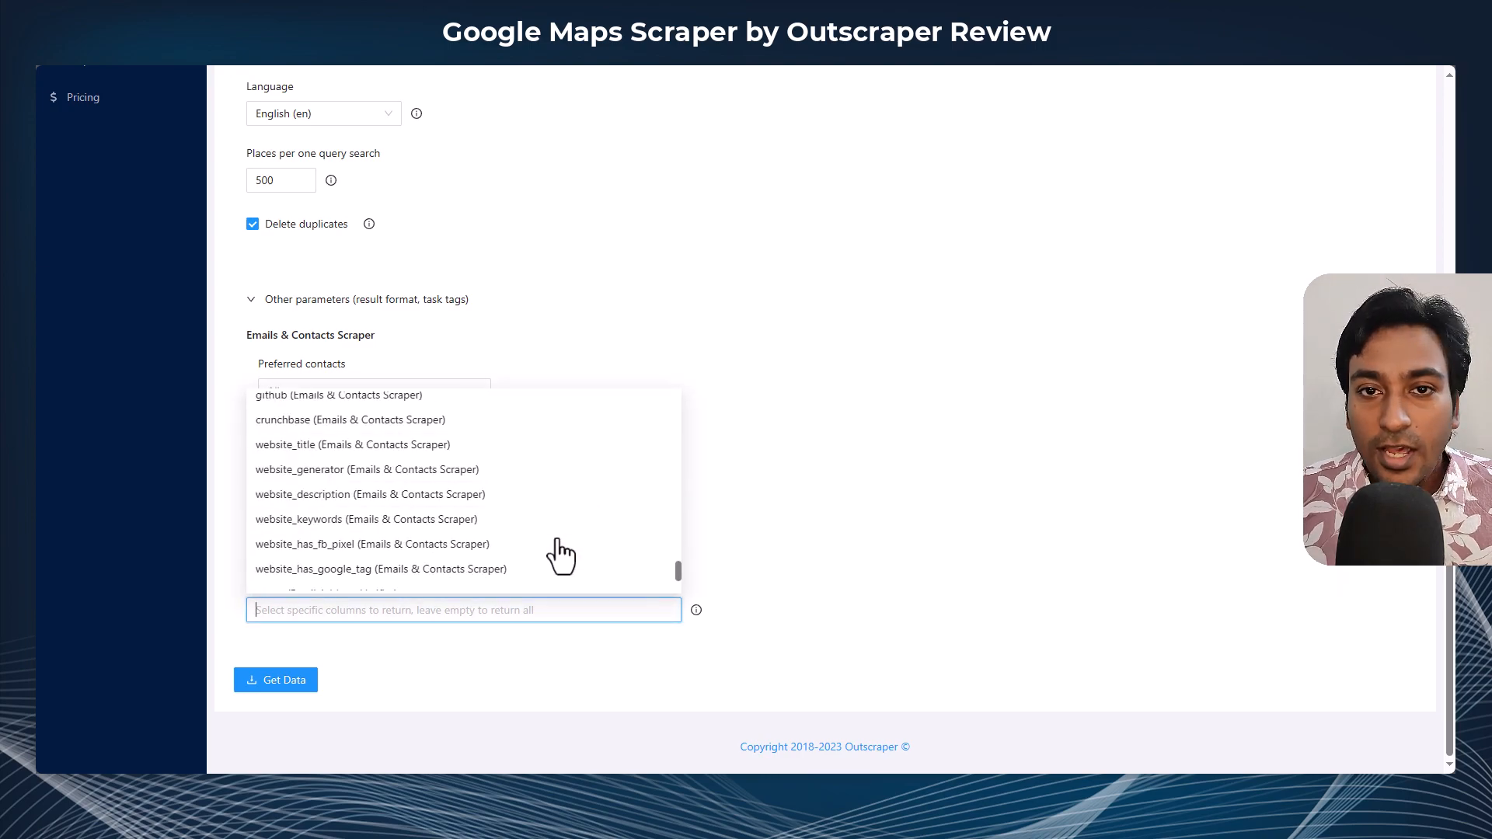
scroll(561, 553, up, 15)
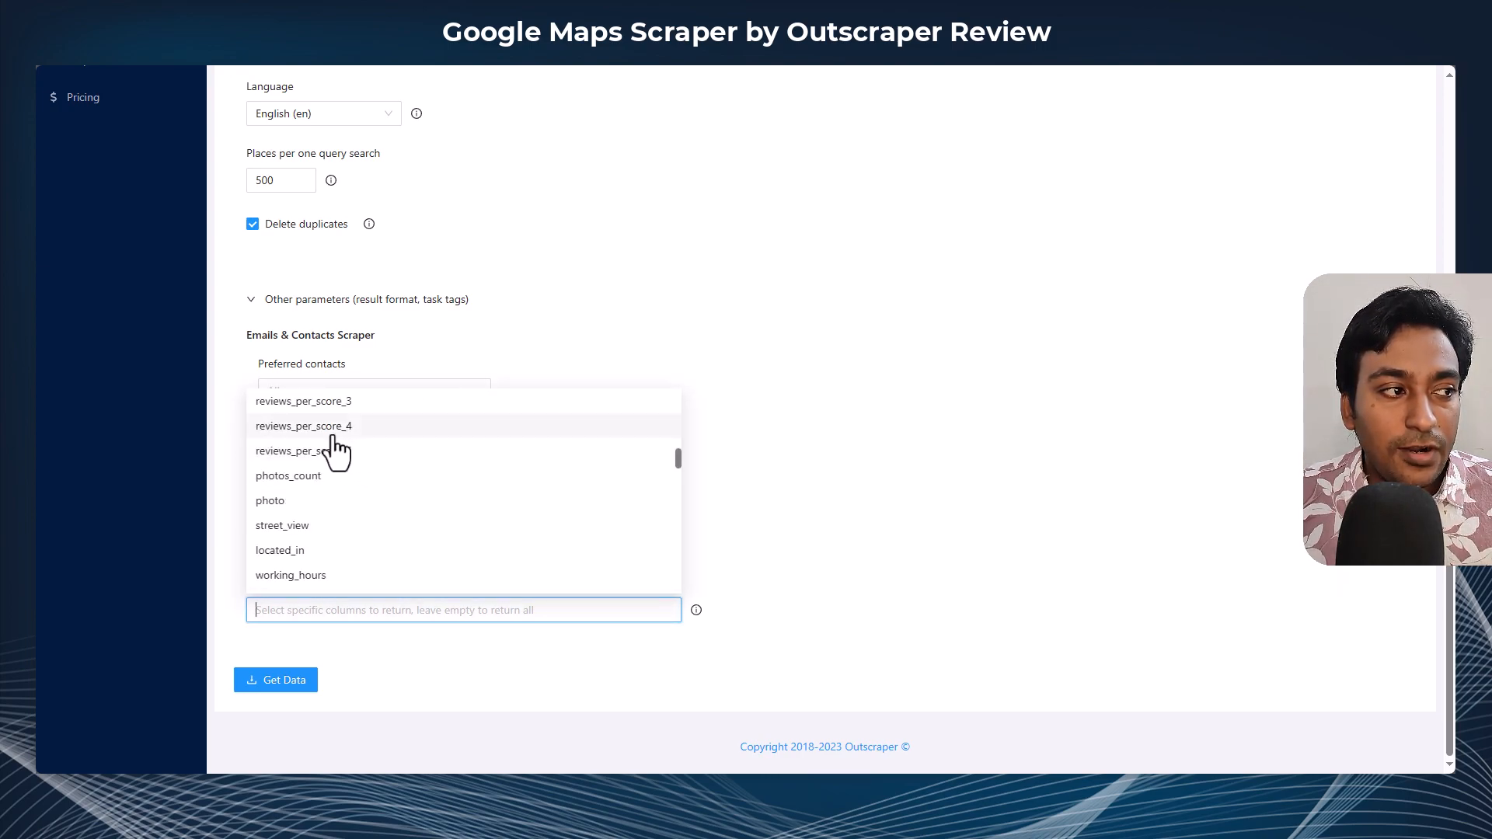
click(777, 511)
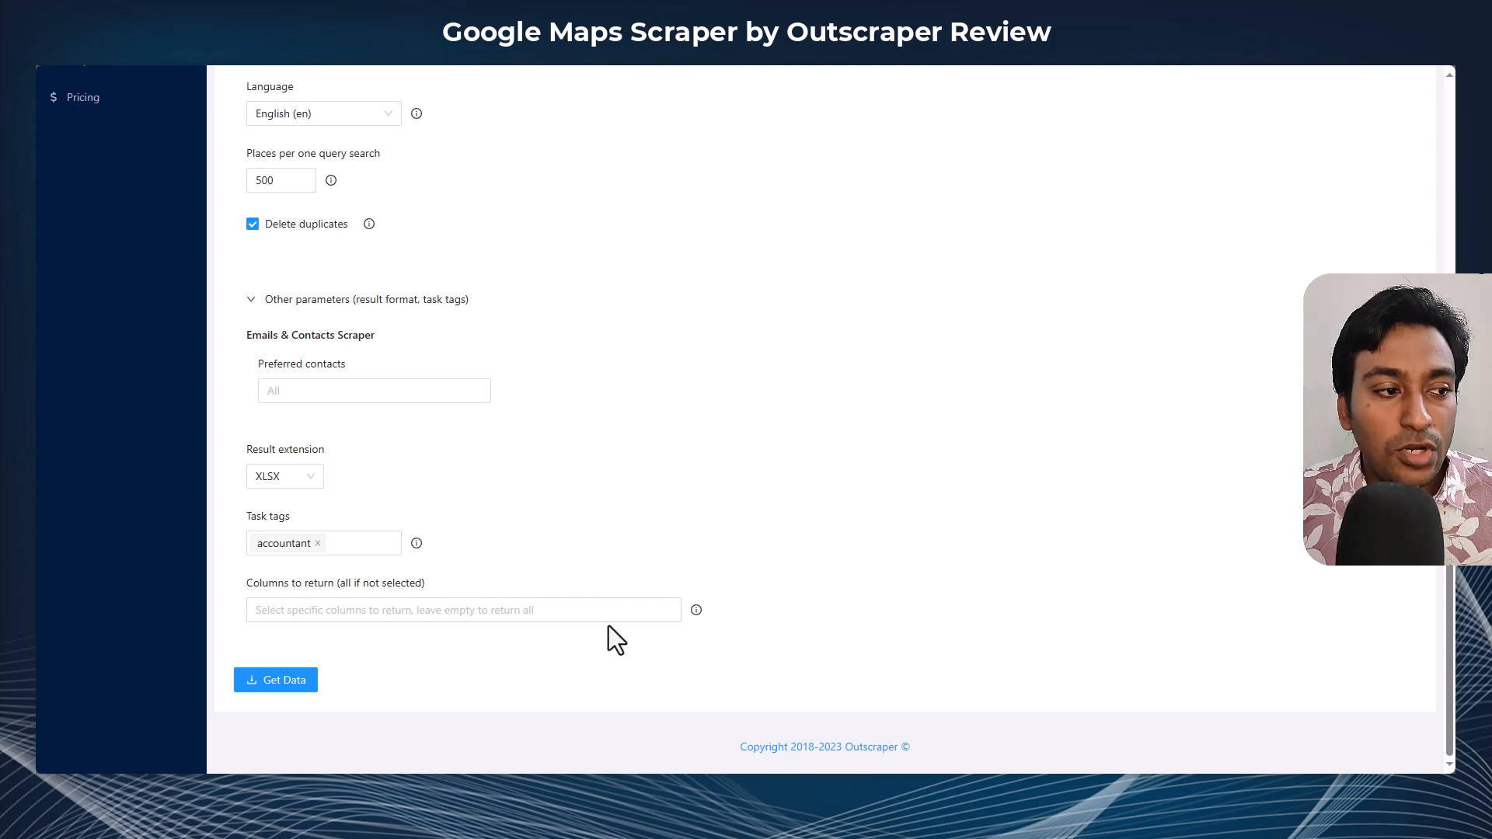
click(434, 609)
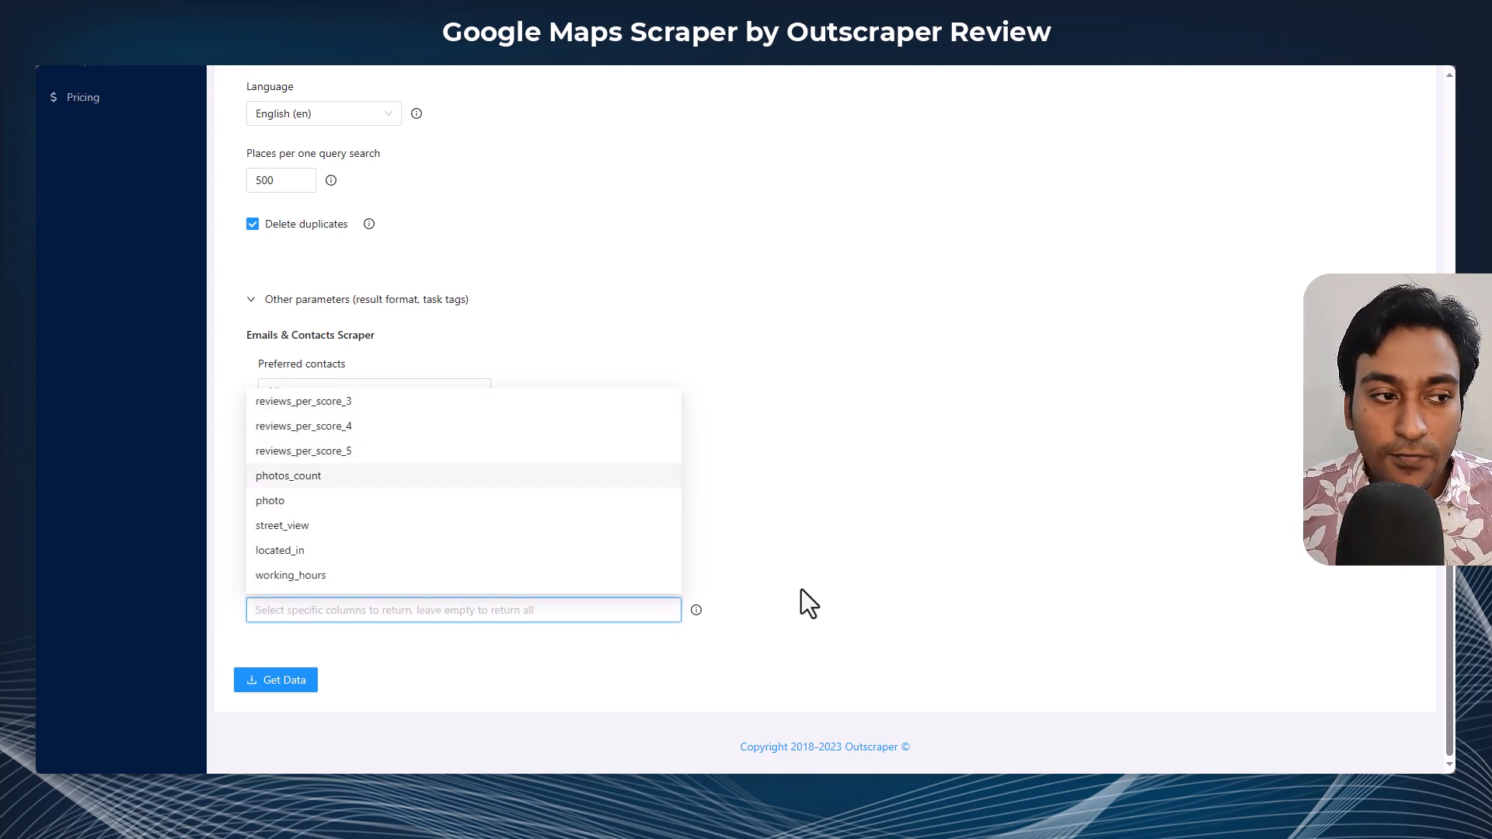
click(771, 599)
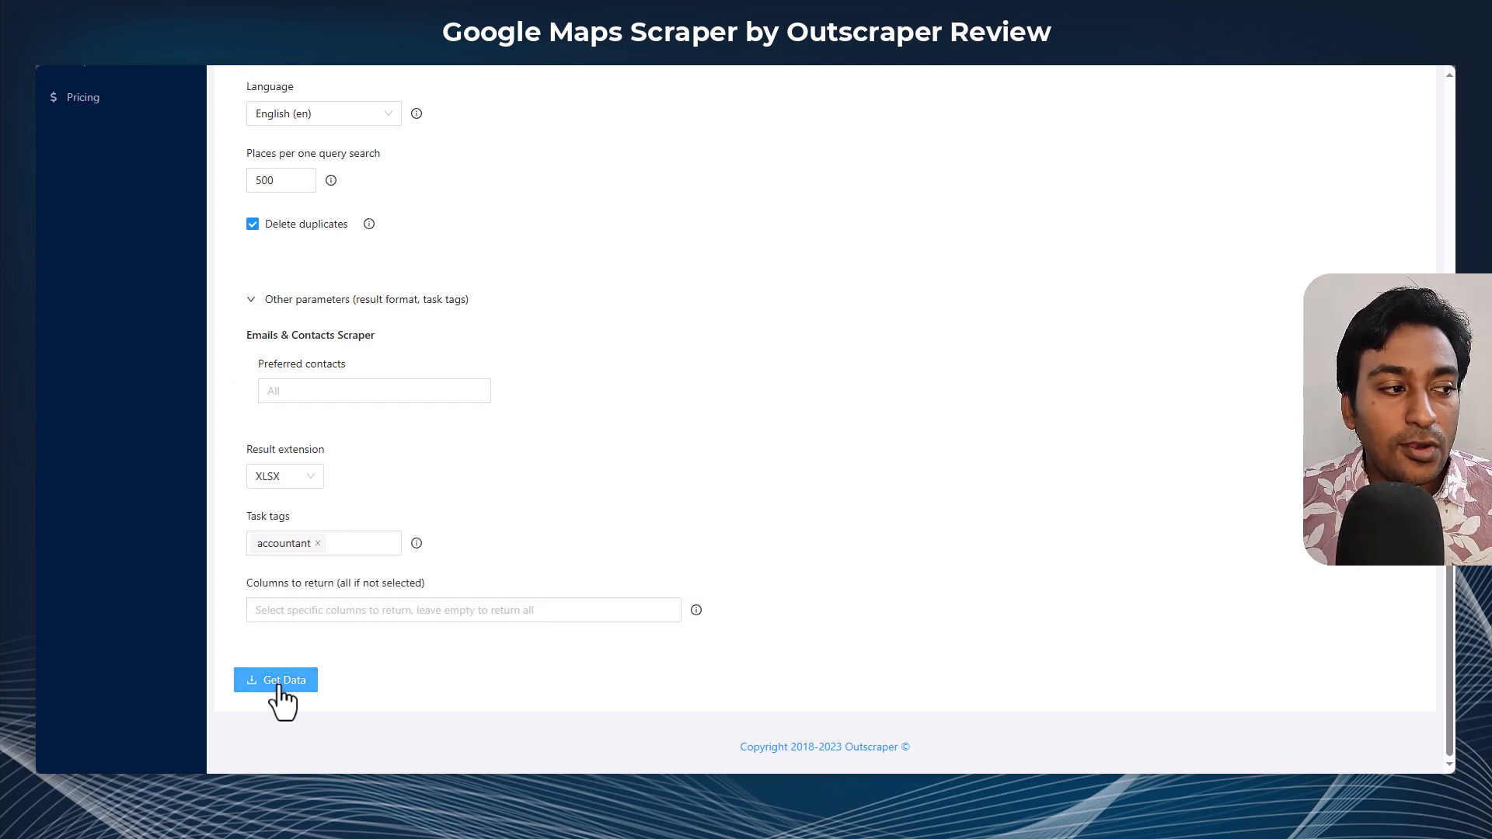
Step: Recheck the task form and read the file format and supported header requirements for enriching a file, then close that dialog without uploading
scroll(458, 374, up, 8)
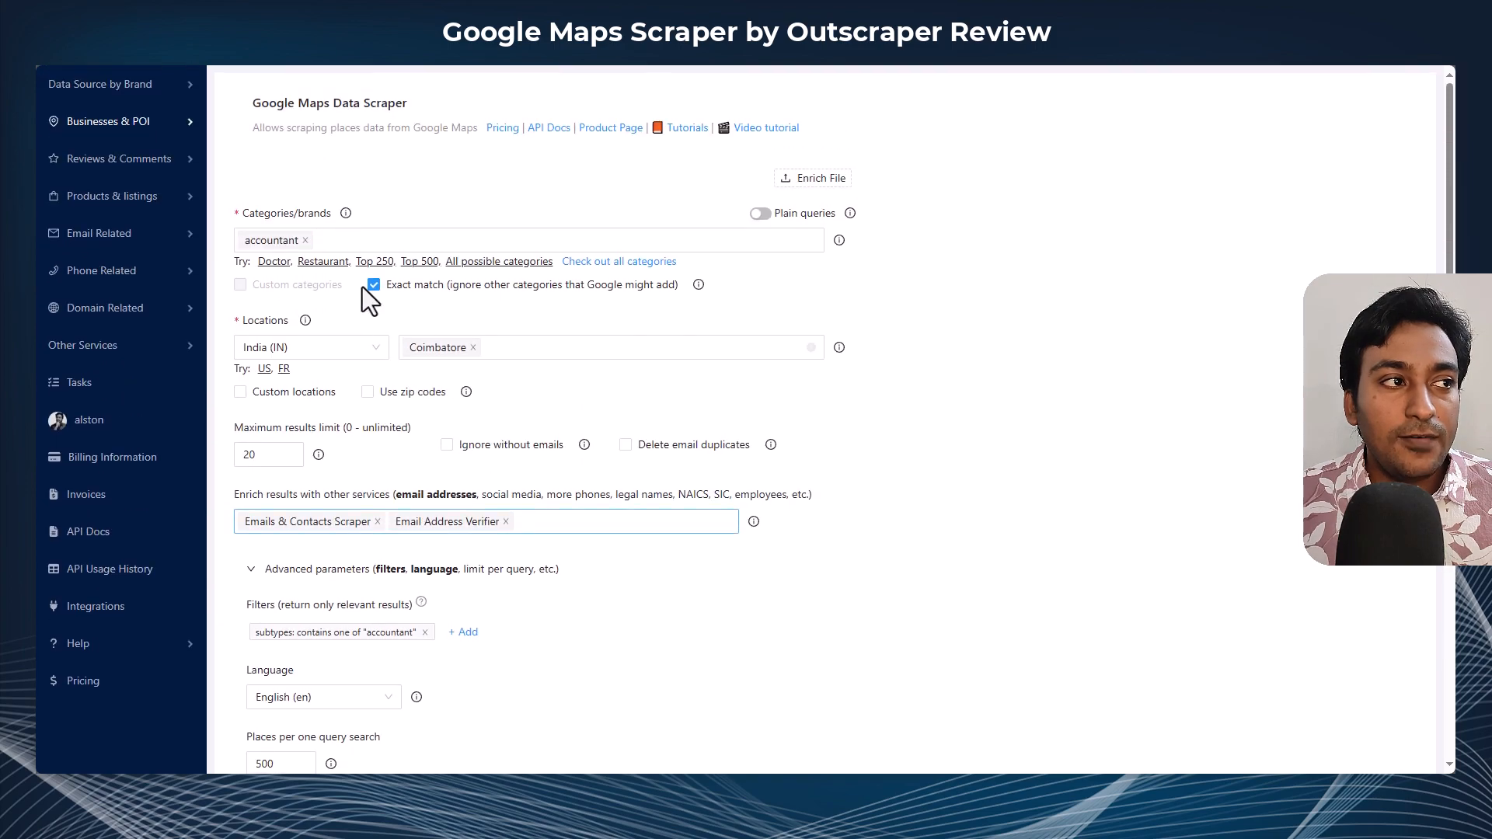
scroll(655, 474, down, 8)
scroll(404, 595, up, 5)
scroll(403, 595, up, 3)
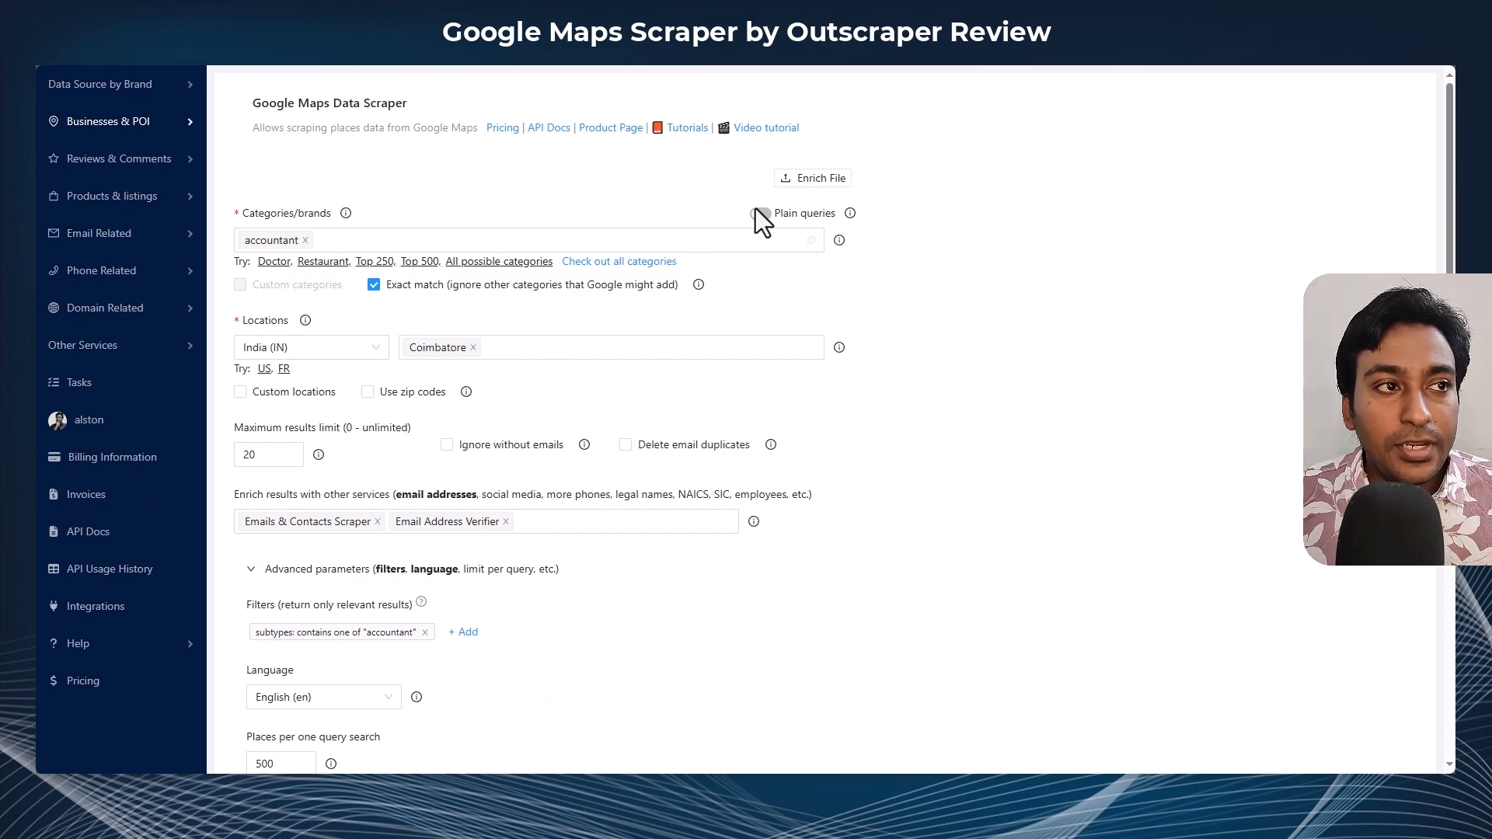
click(801, 187)
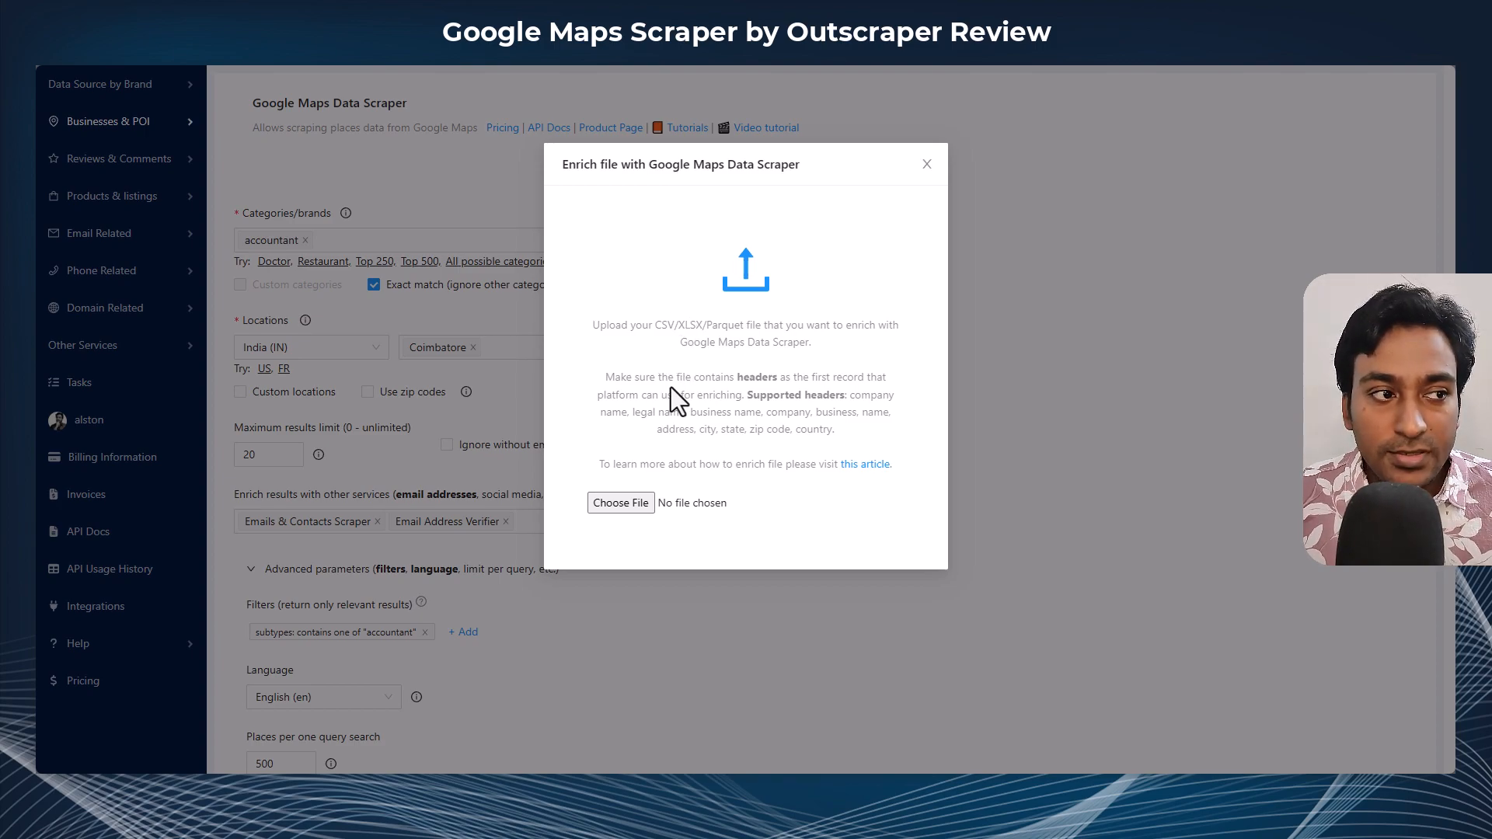
drag(743, 377, 841, 425)
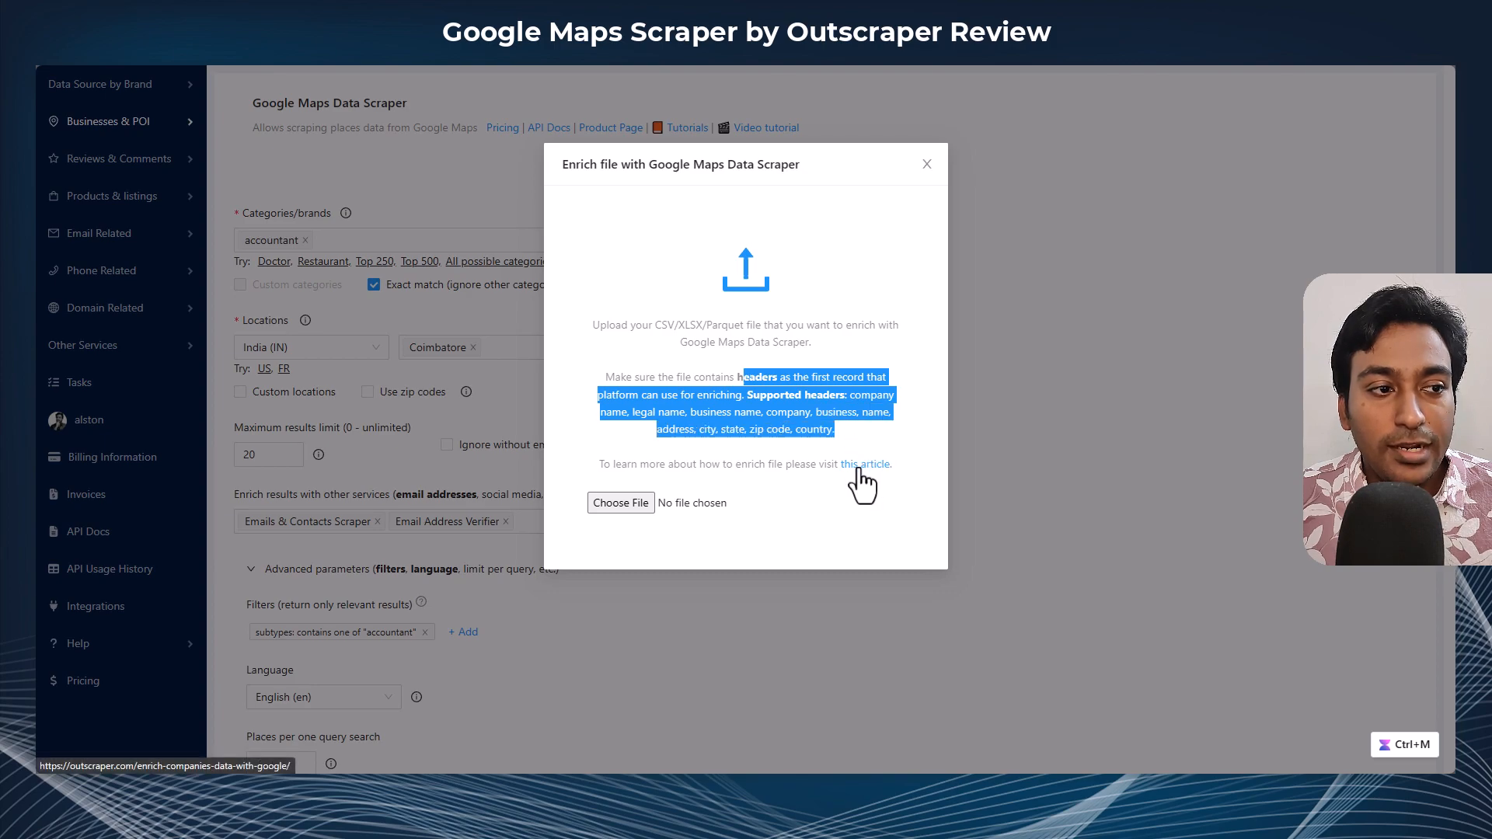
click(872, 436)
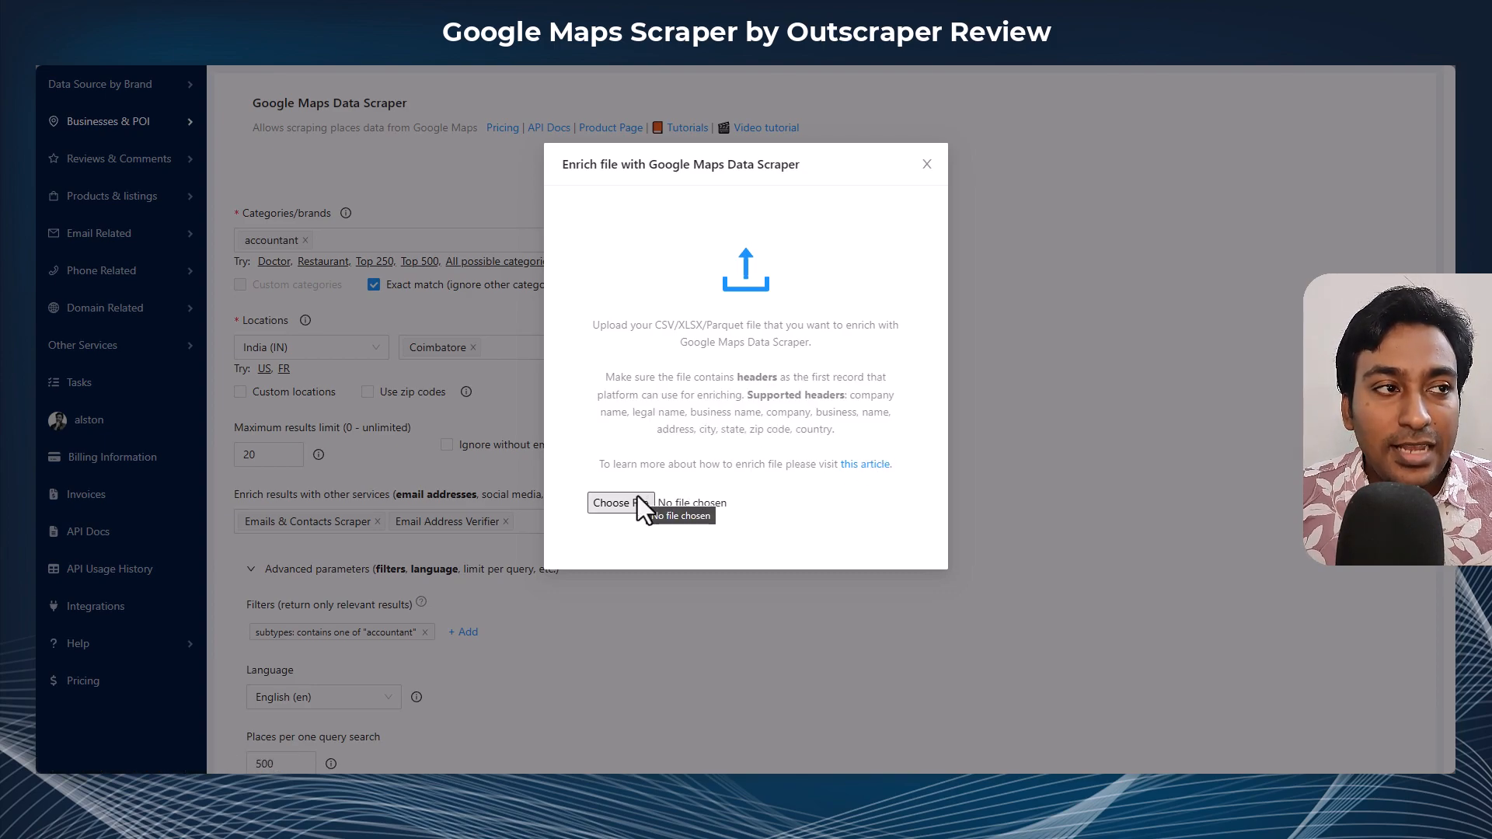
click(926, 164)
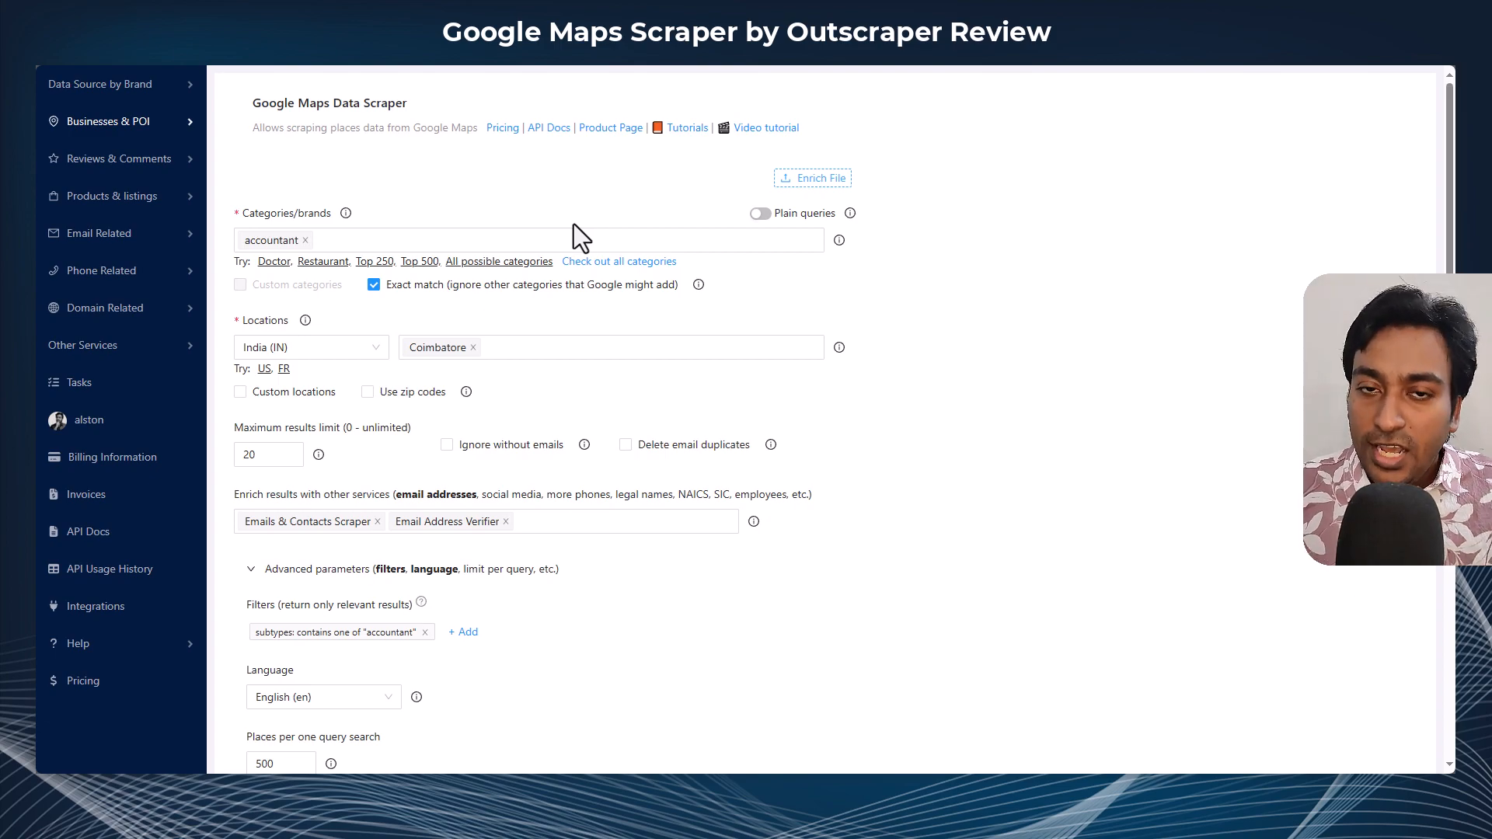
Step: Submit the accountant scraping request for Coimbatore so its task confirmation opens
scroll(567, 364, down, 3)
scroll(560, 377, down, 5)
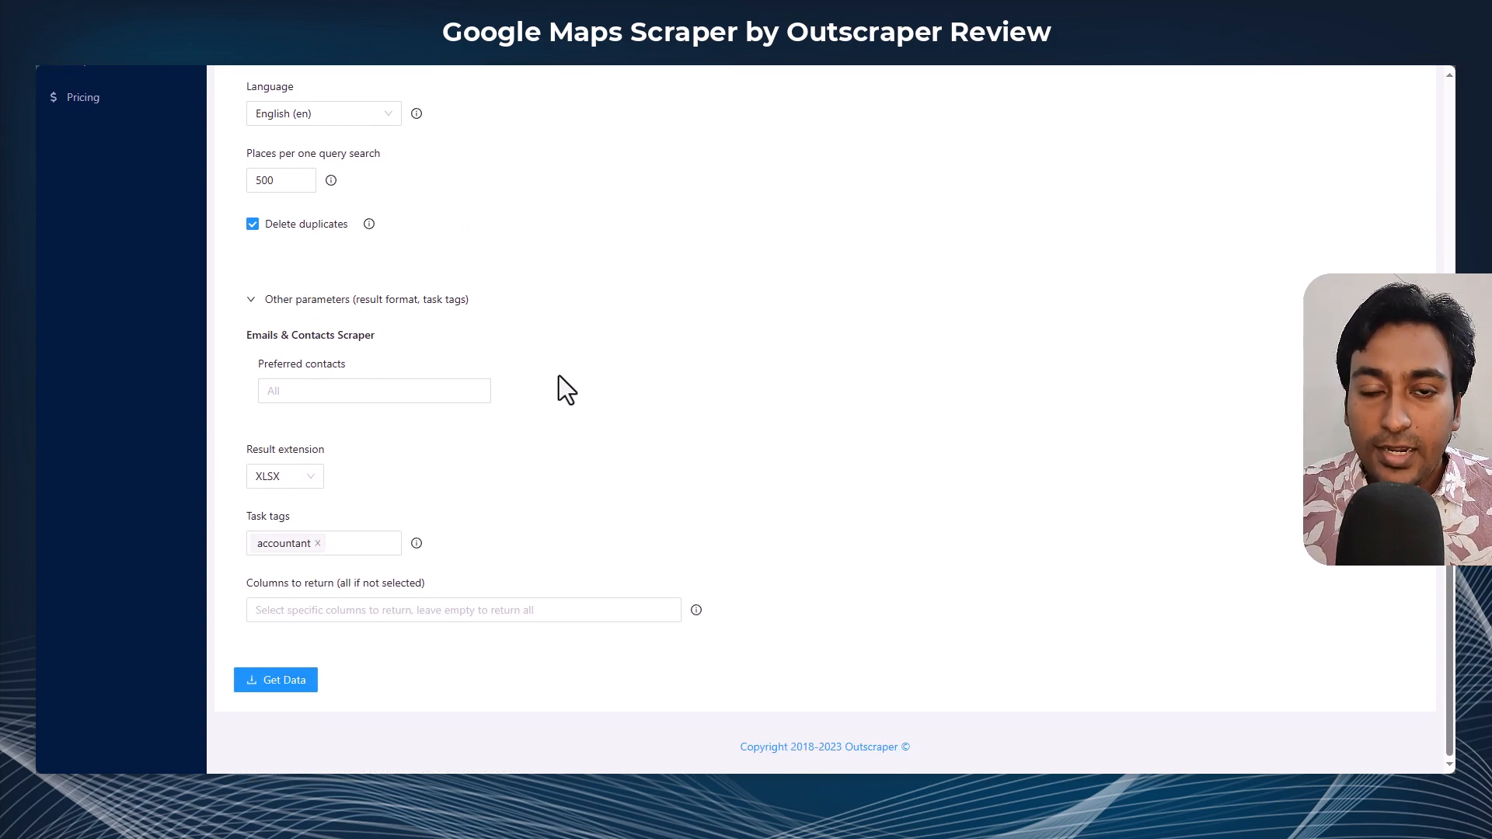
click(285, 684)
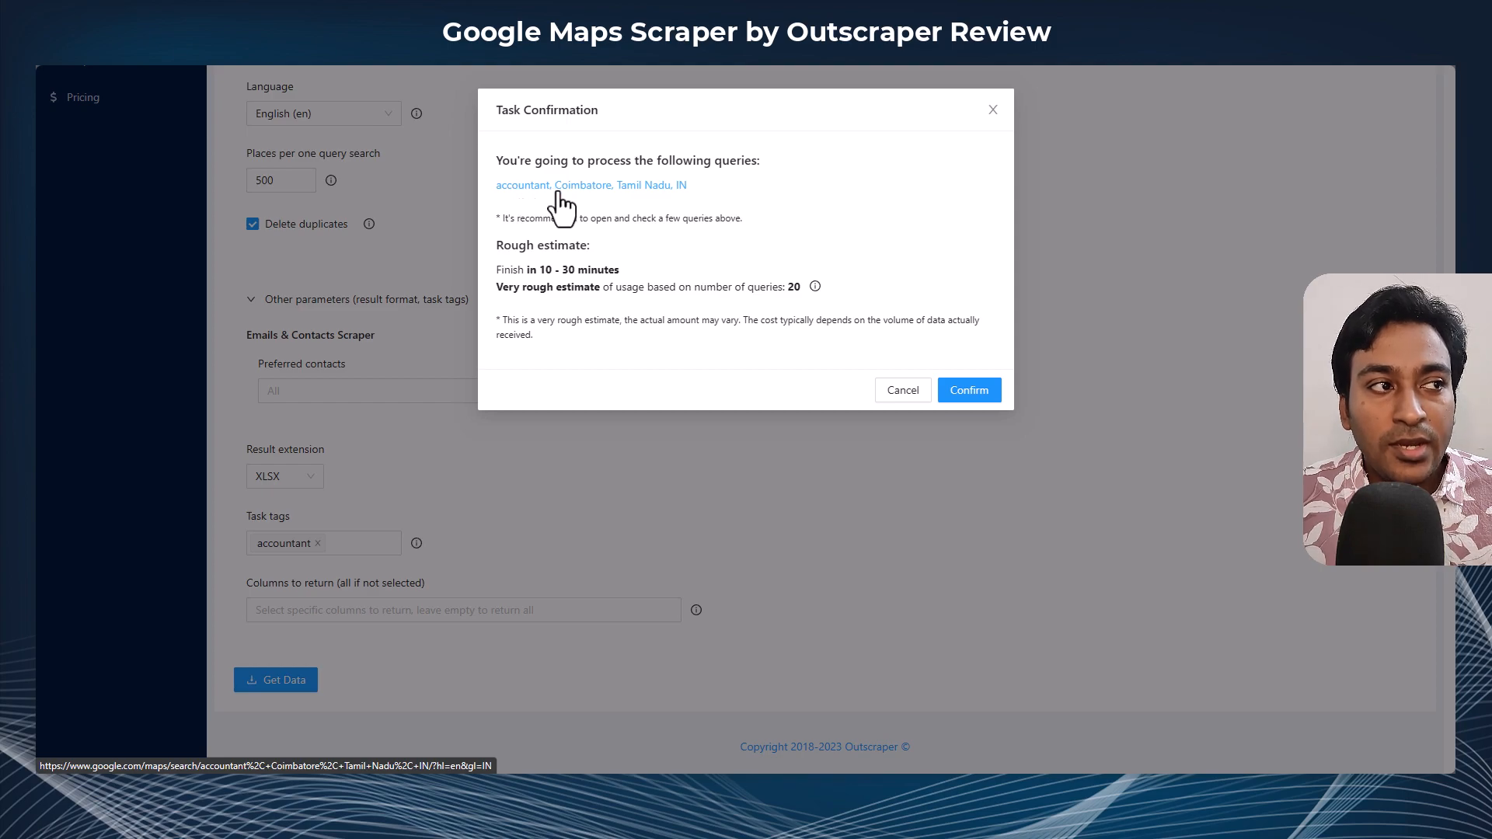
Step: Open the query "accountant, Coimbatore, Tamil Nadu, IN" in Google Maps in a new tab and look through the listed businesses
right_click(637, 185)
click(661, 190)
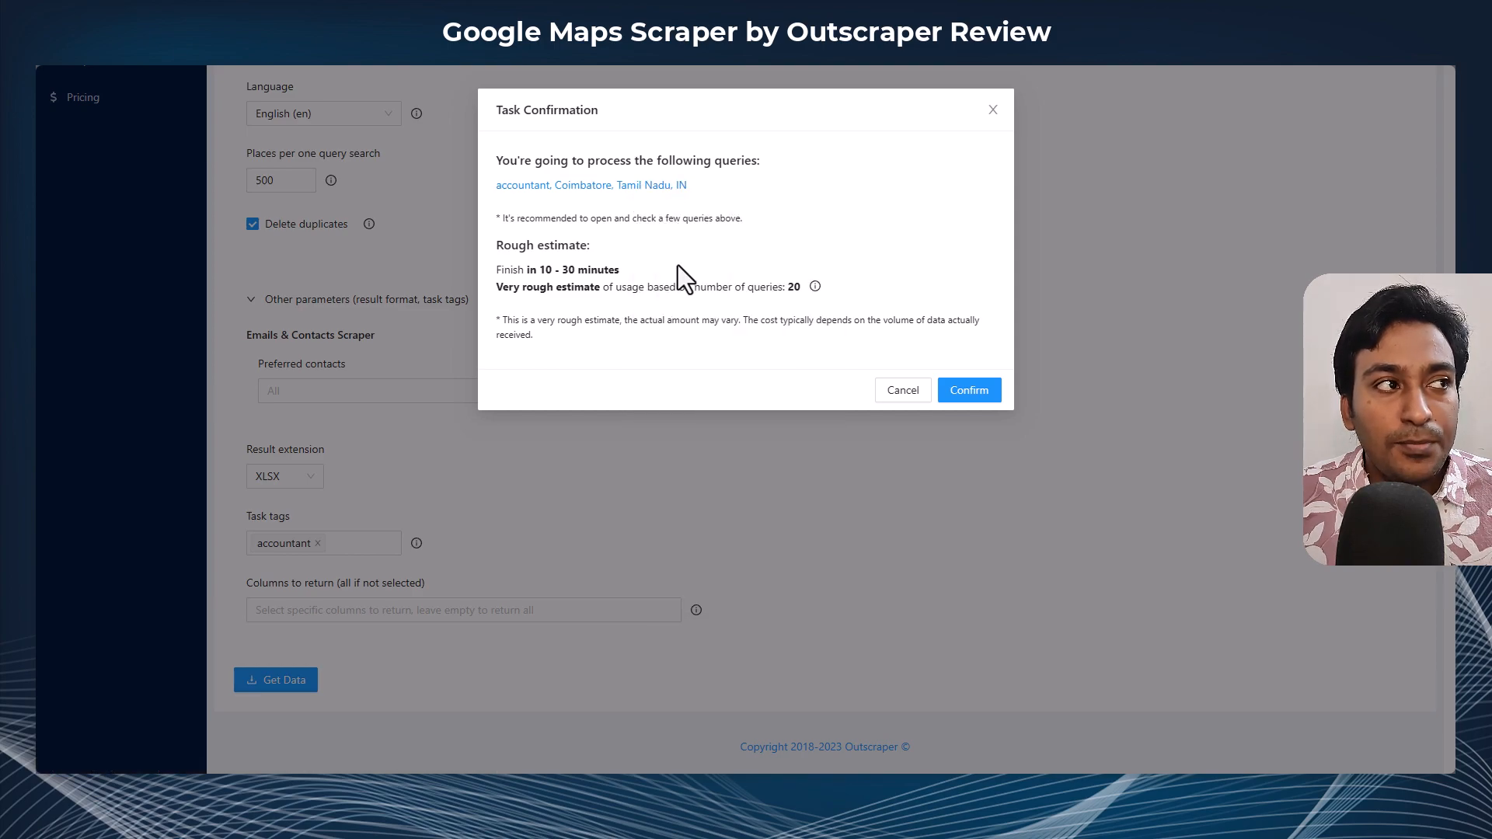
key(ctrl+Tab)
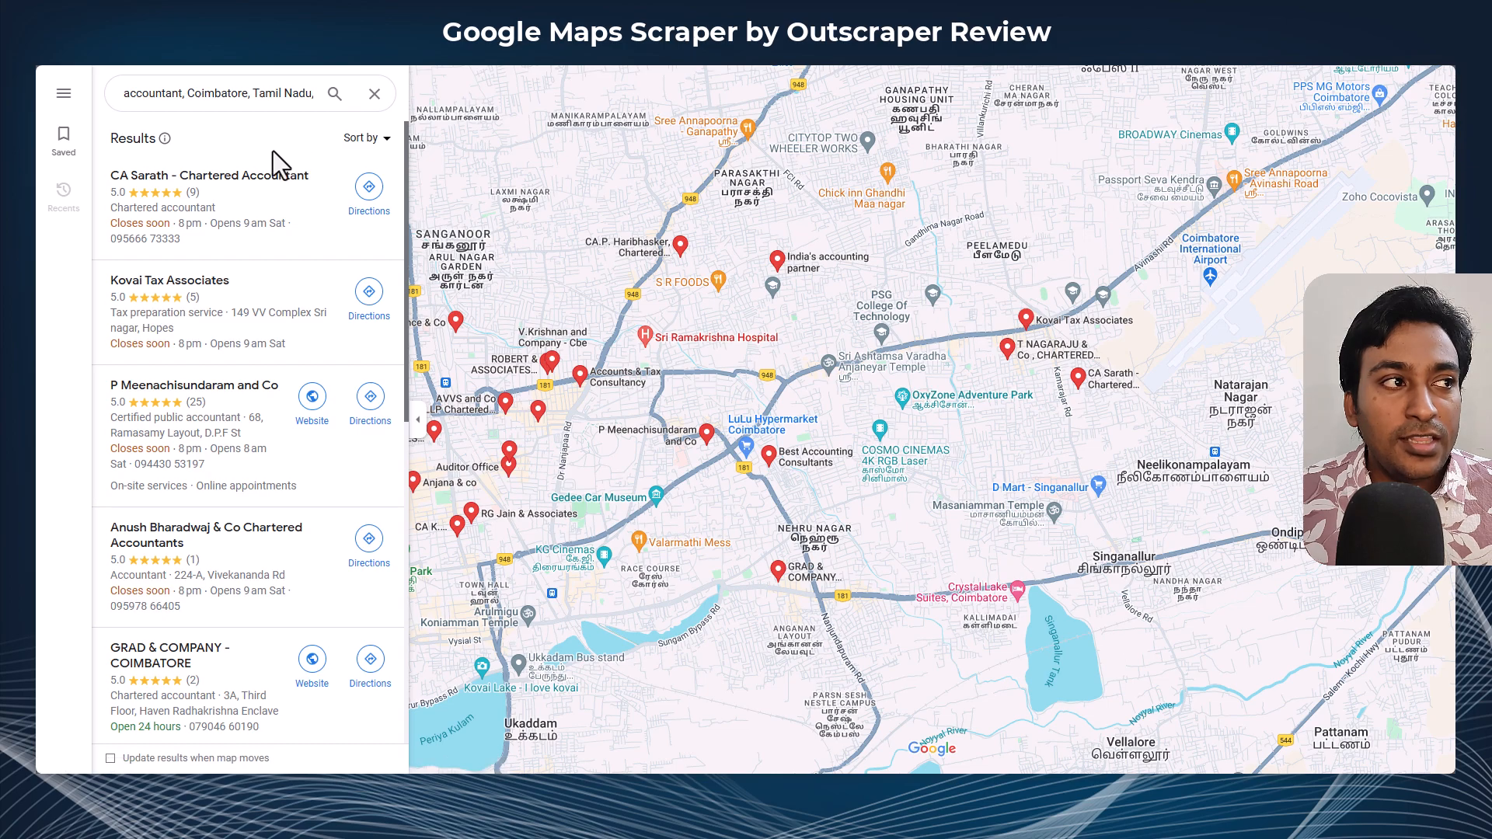
scroll(276, 272, down, 3)
scroll(277, 311, down, 5)
scroll(249, 536, down, 2)
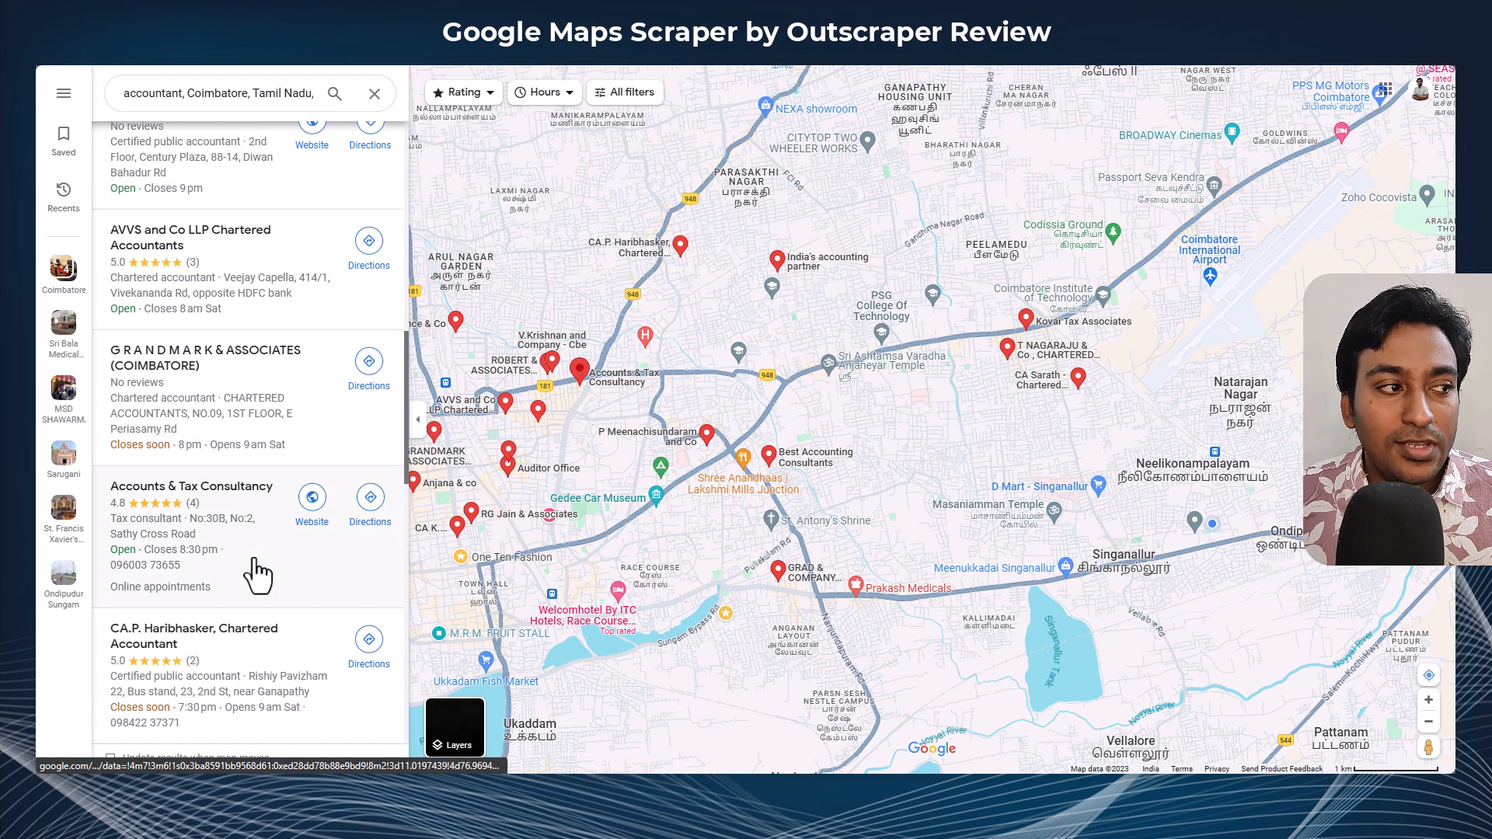
scroll(264, 567, down, 8)
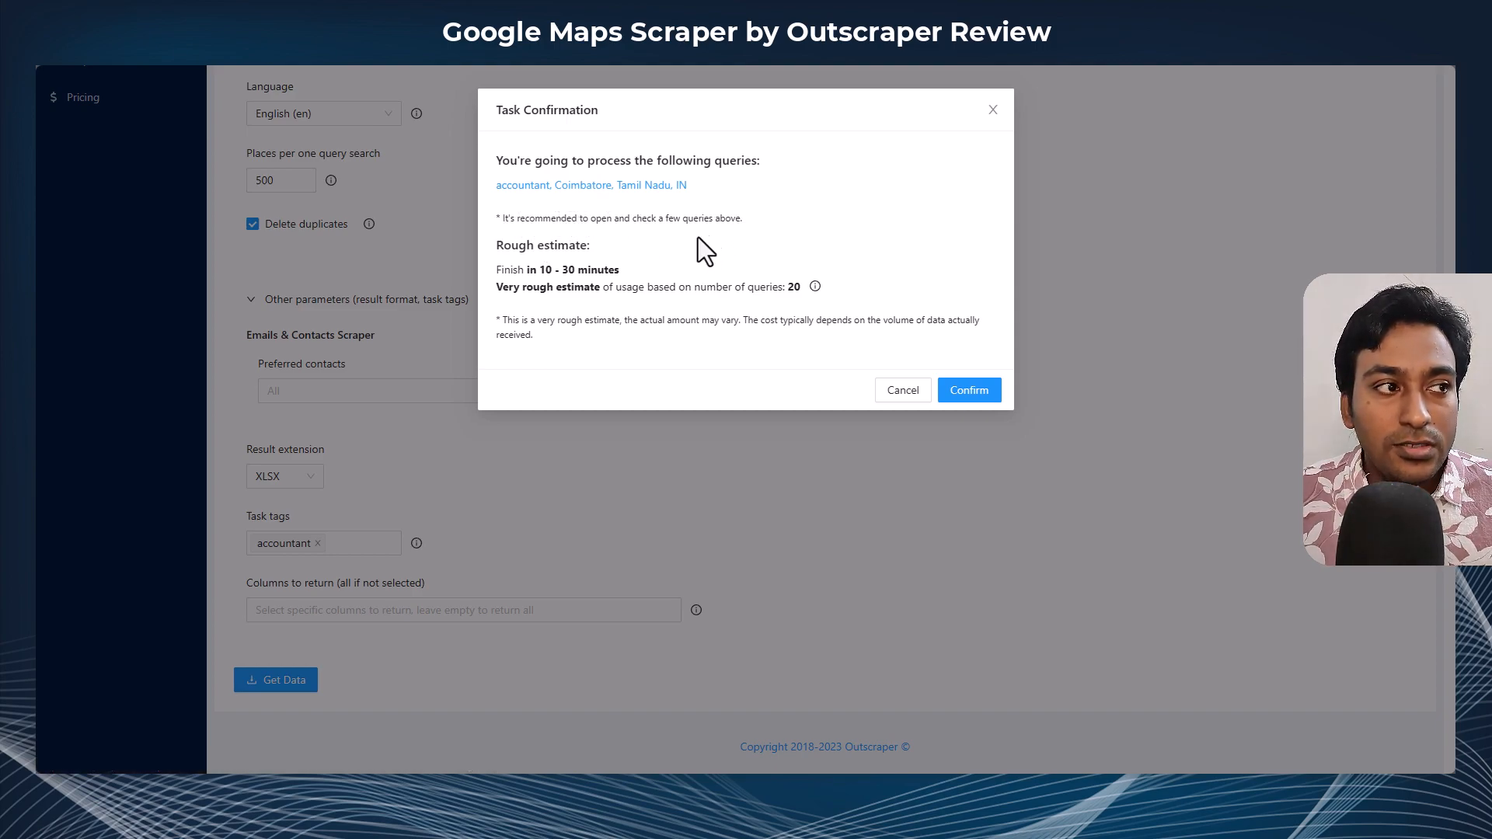
Step: Read the rough estimates of finishing time and usage in the task confirmation
drag(523, 253, 584, 248)
drag(502, 271, 626, 269)
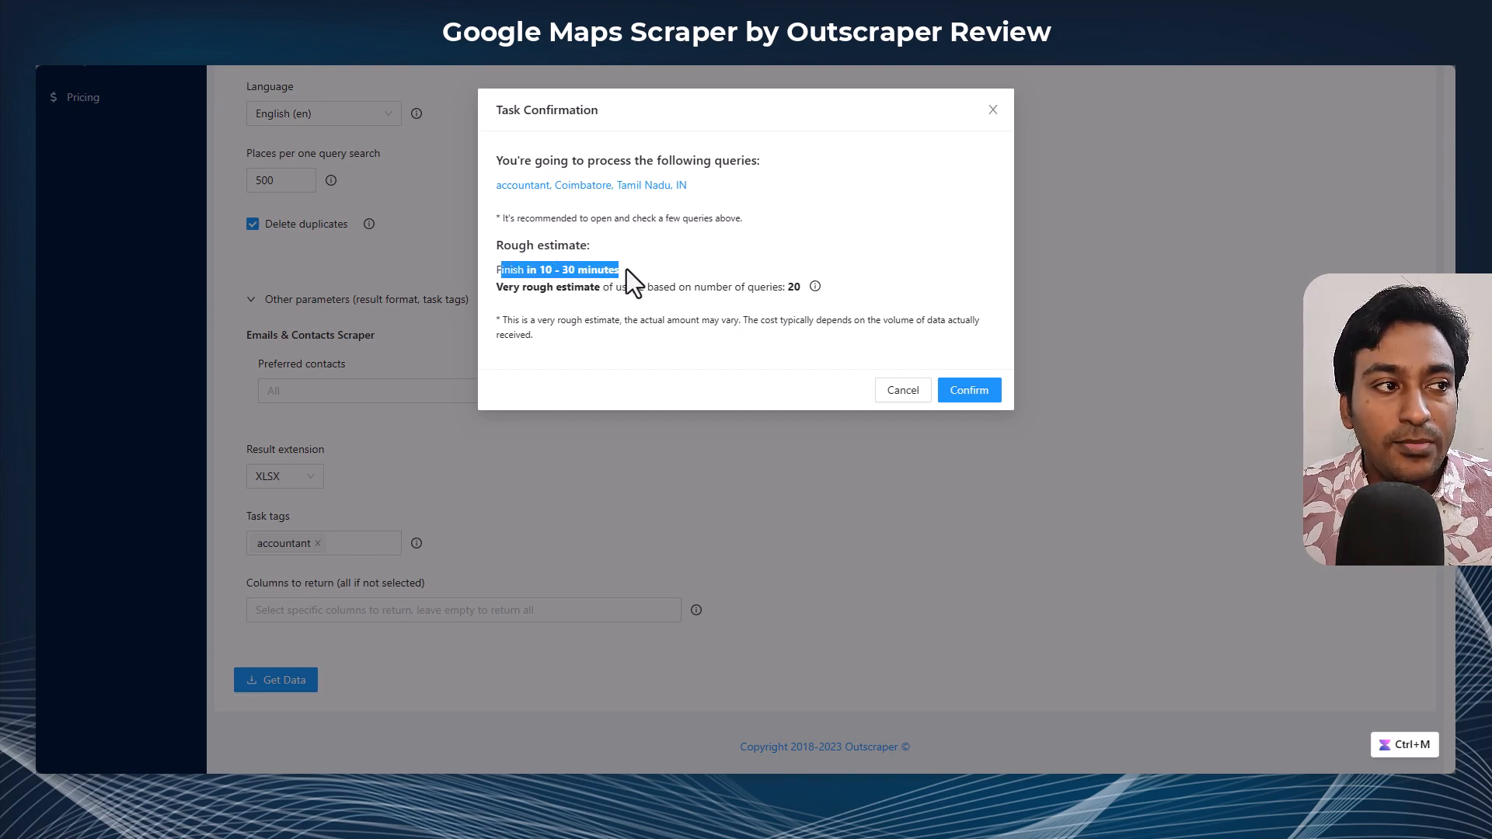
click(624, 269)
drag(497, 270, 618, 270)
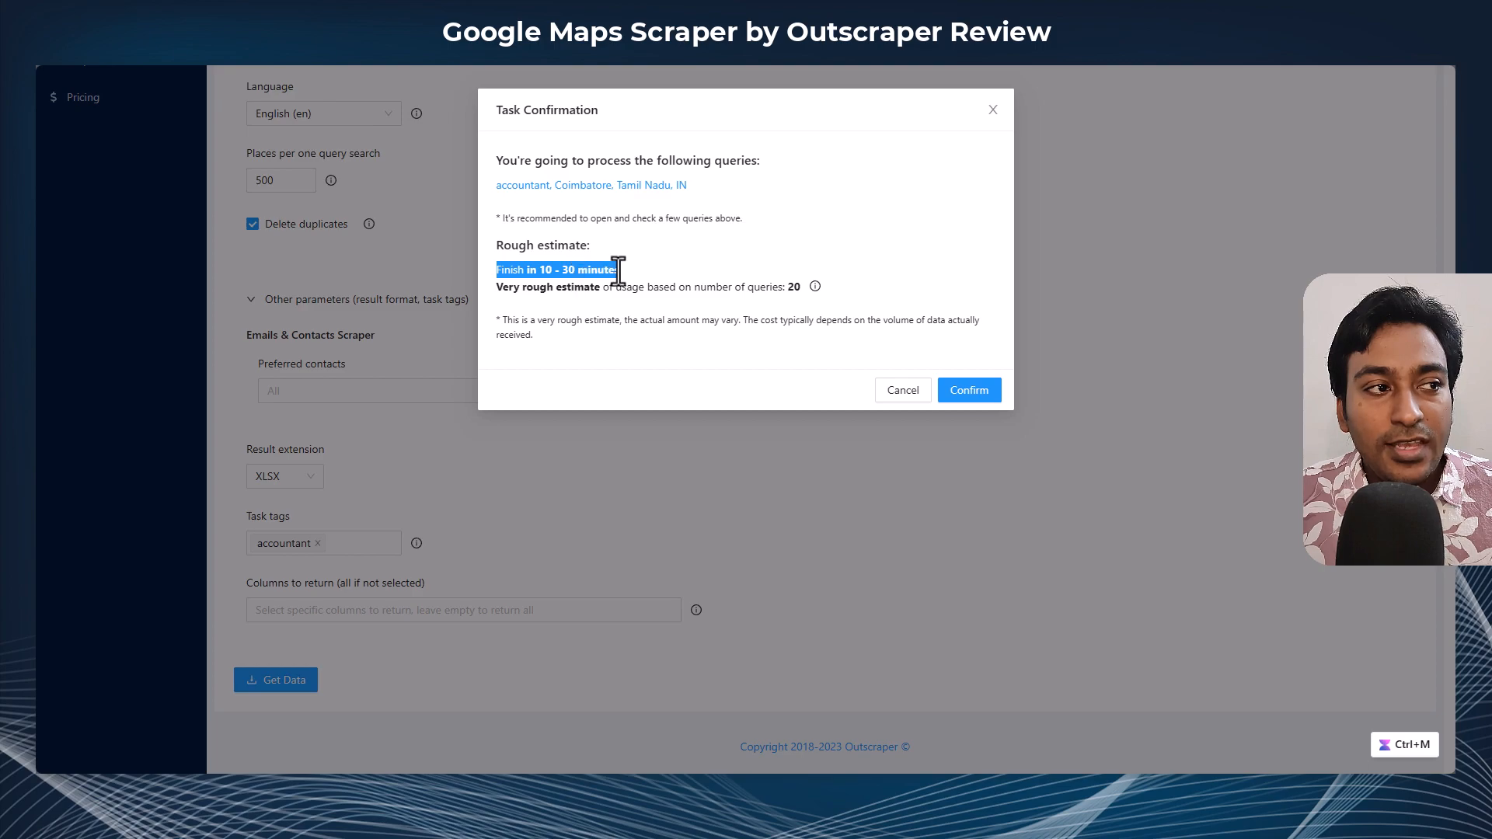
click(618, 272)
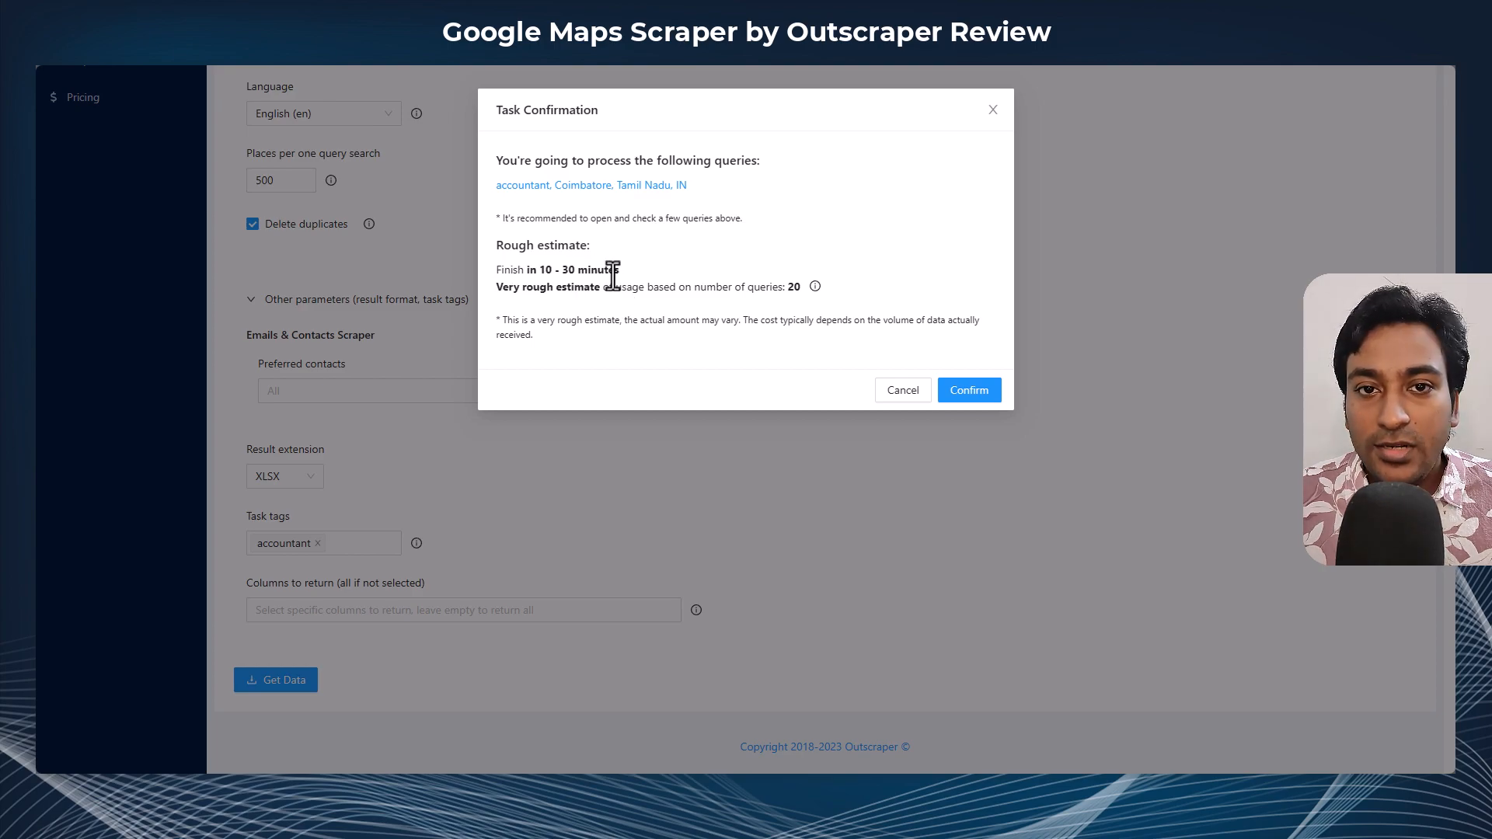
drag(619, 270, 497, 274)
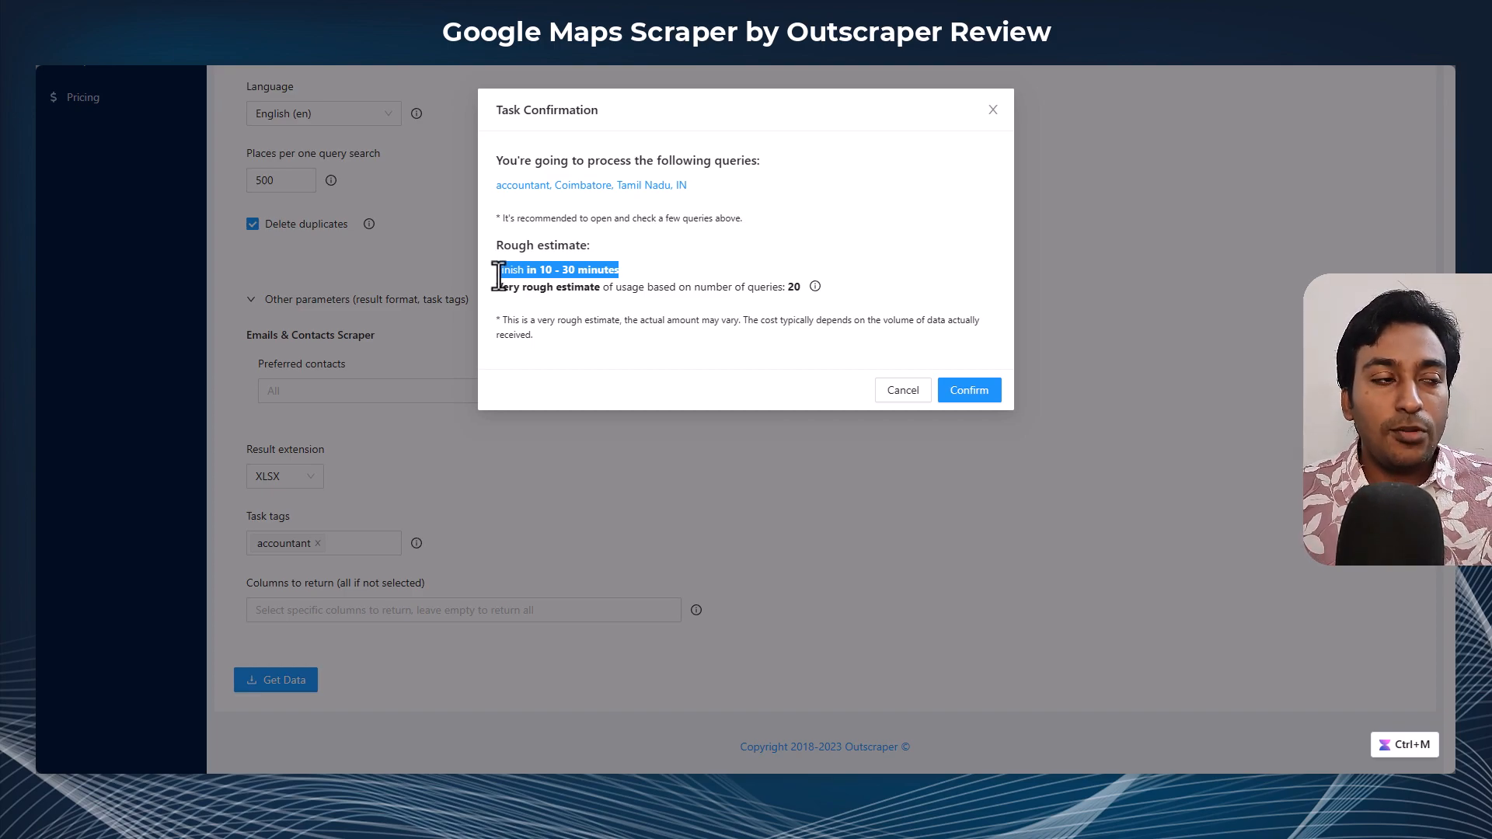
drag(498, 275, 495, 272)
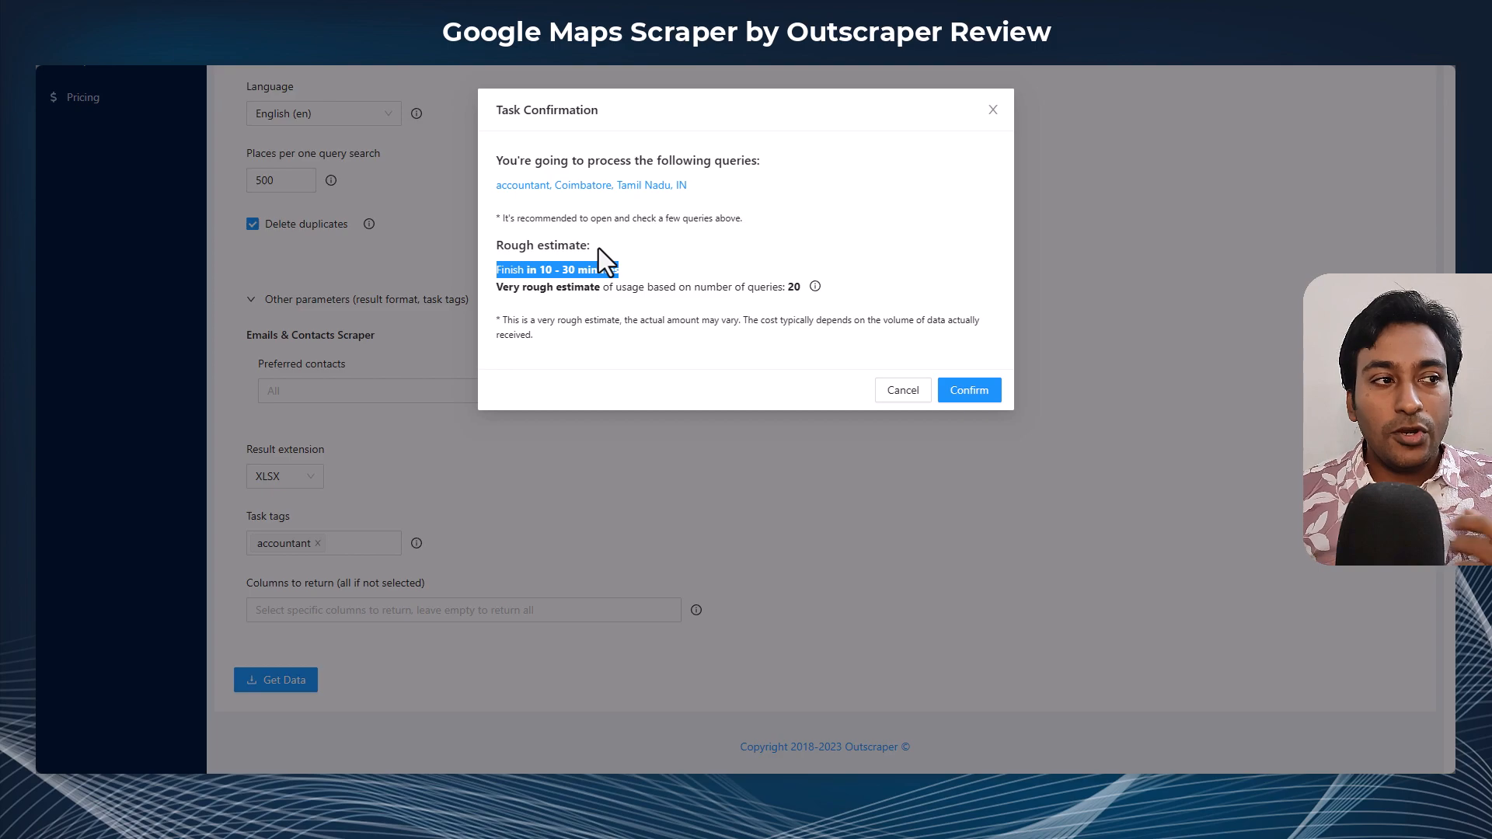
click(772, 282)
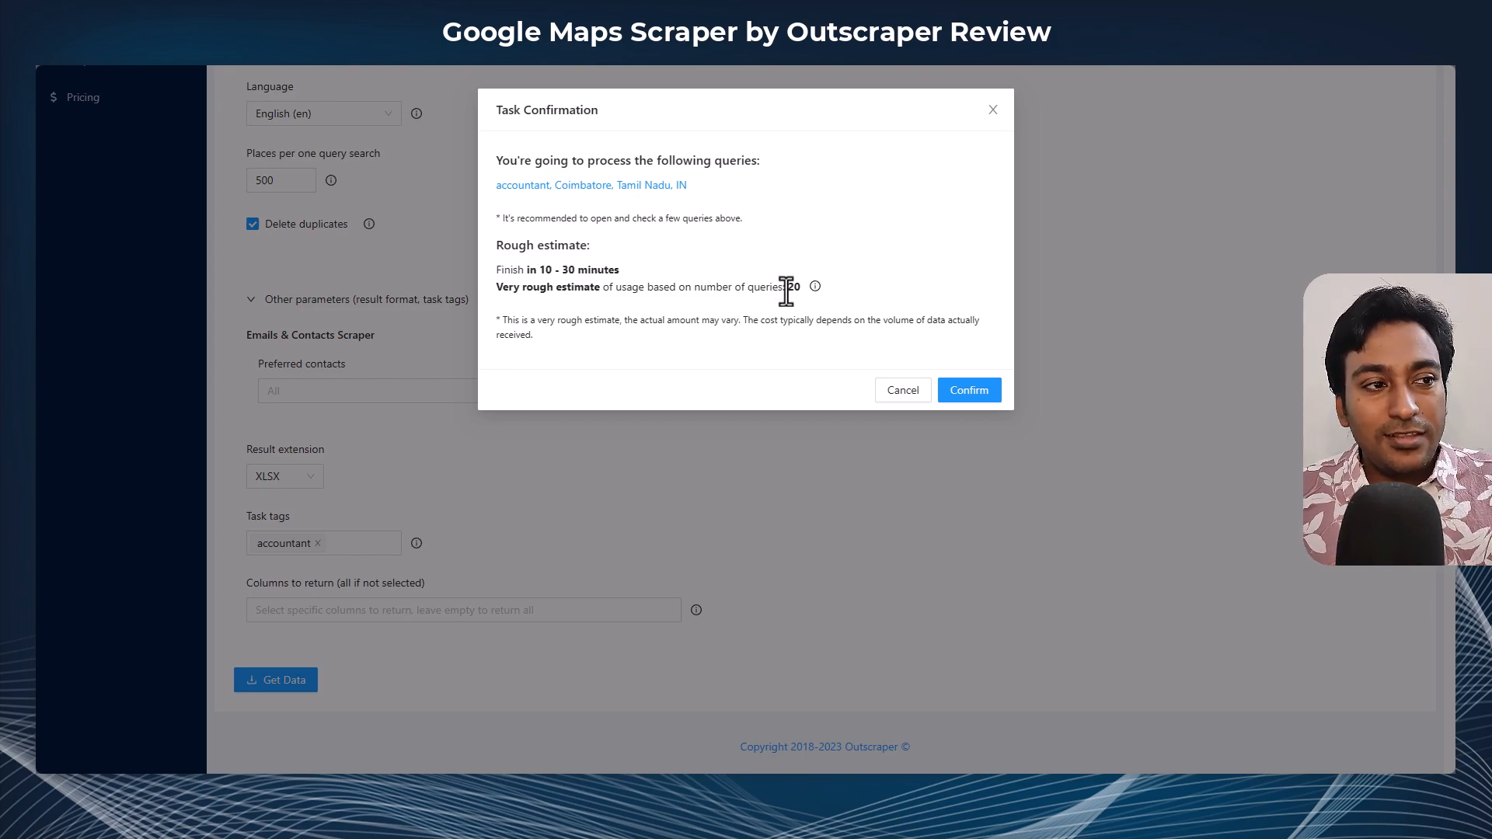
drag(787, 291, 792, 292)
click(777, 312)
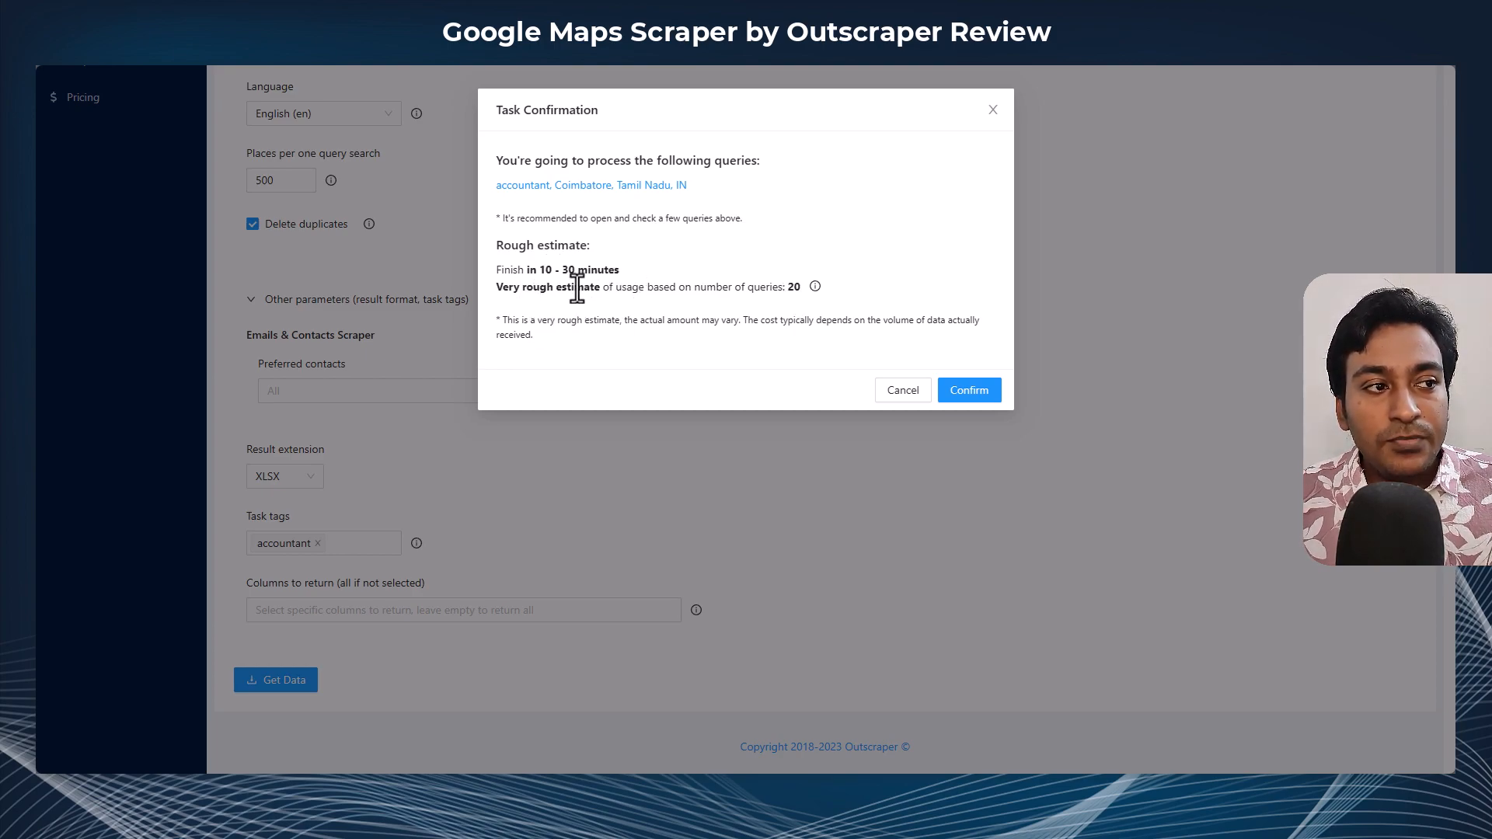
Step: Confirm the task and check the accountant task's status and result usage on the Tasks page
click(975, 392)
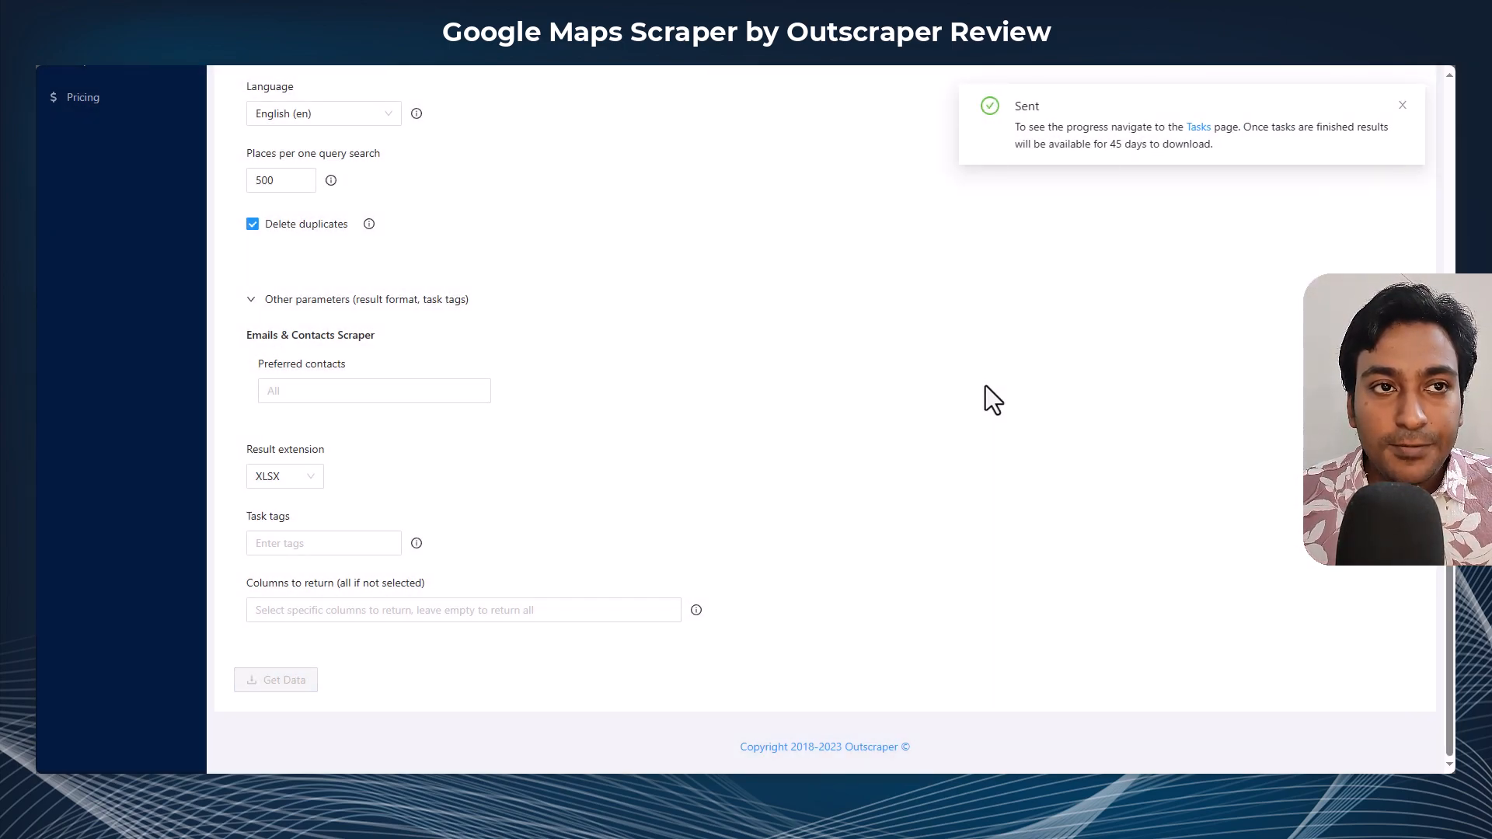
click(1197, 132)
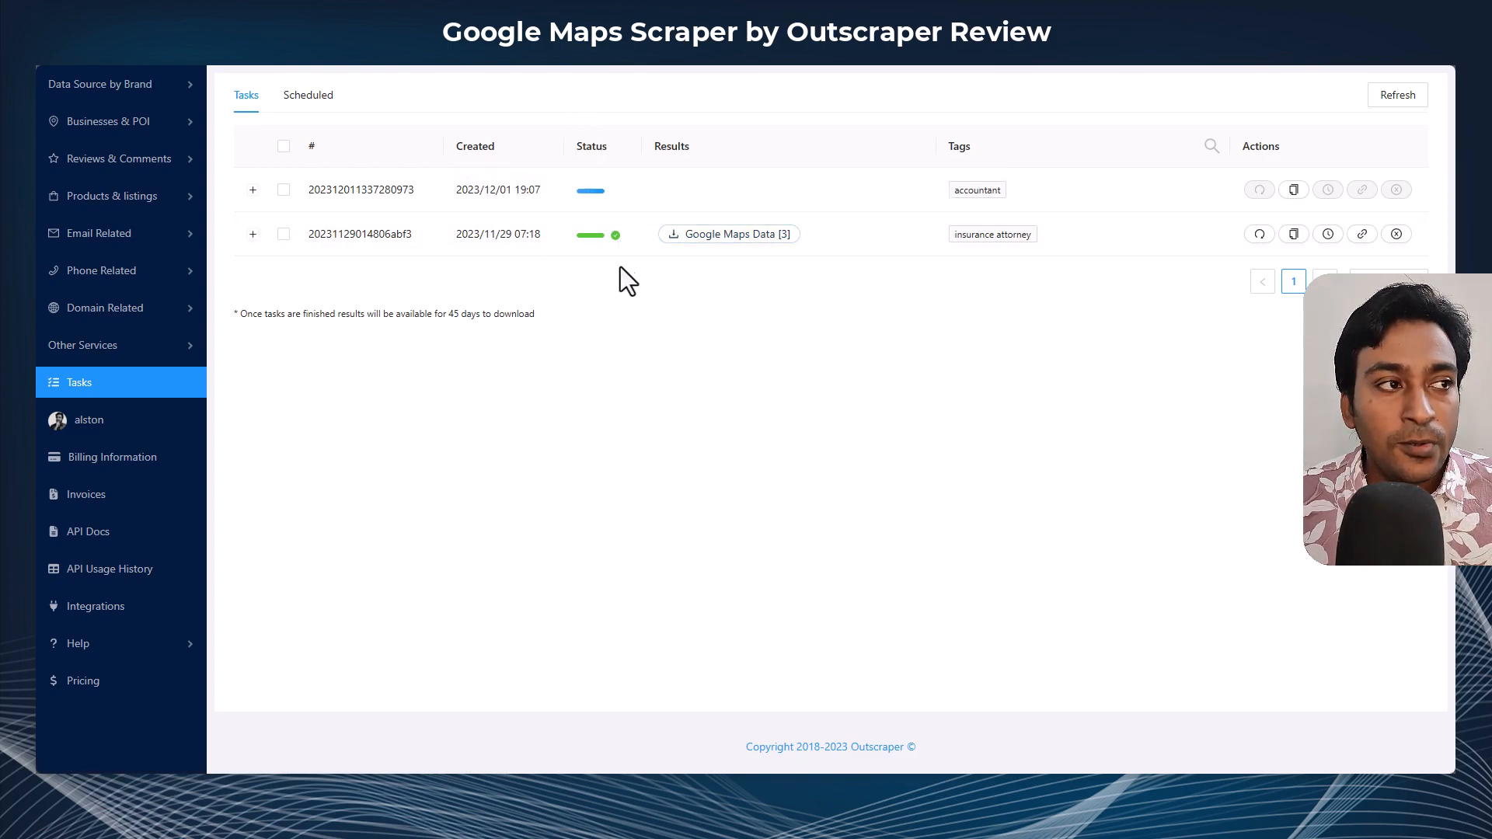
mouse_move(589, 192)
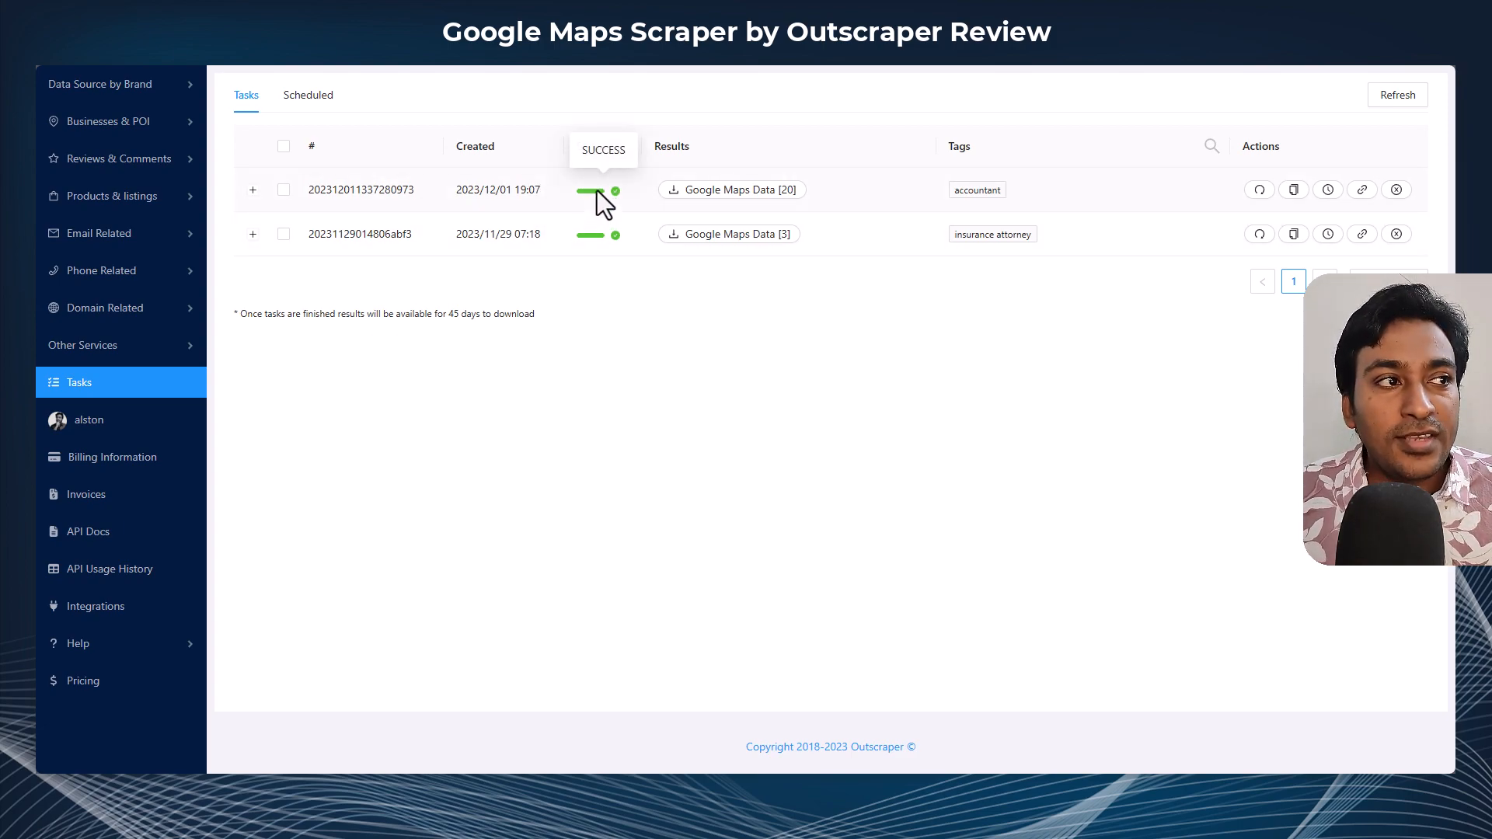
mouse_move(734, 202)
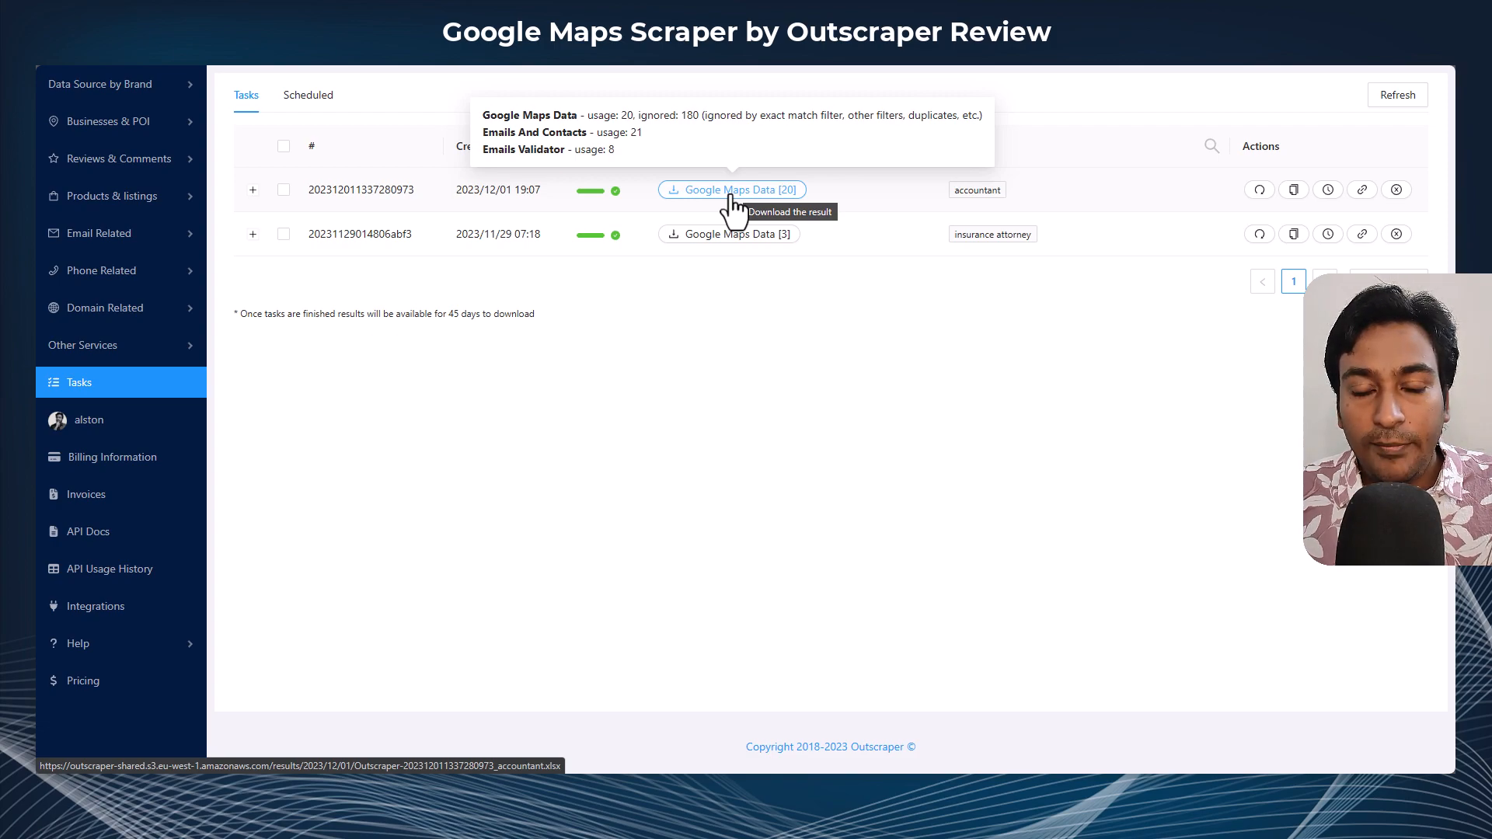
Step: View the accountant task's scheduling options without scheduling it, and get the shareable link to its results
click(1328, 194)
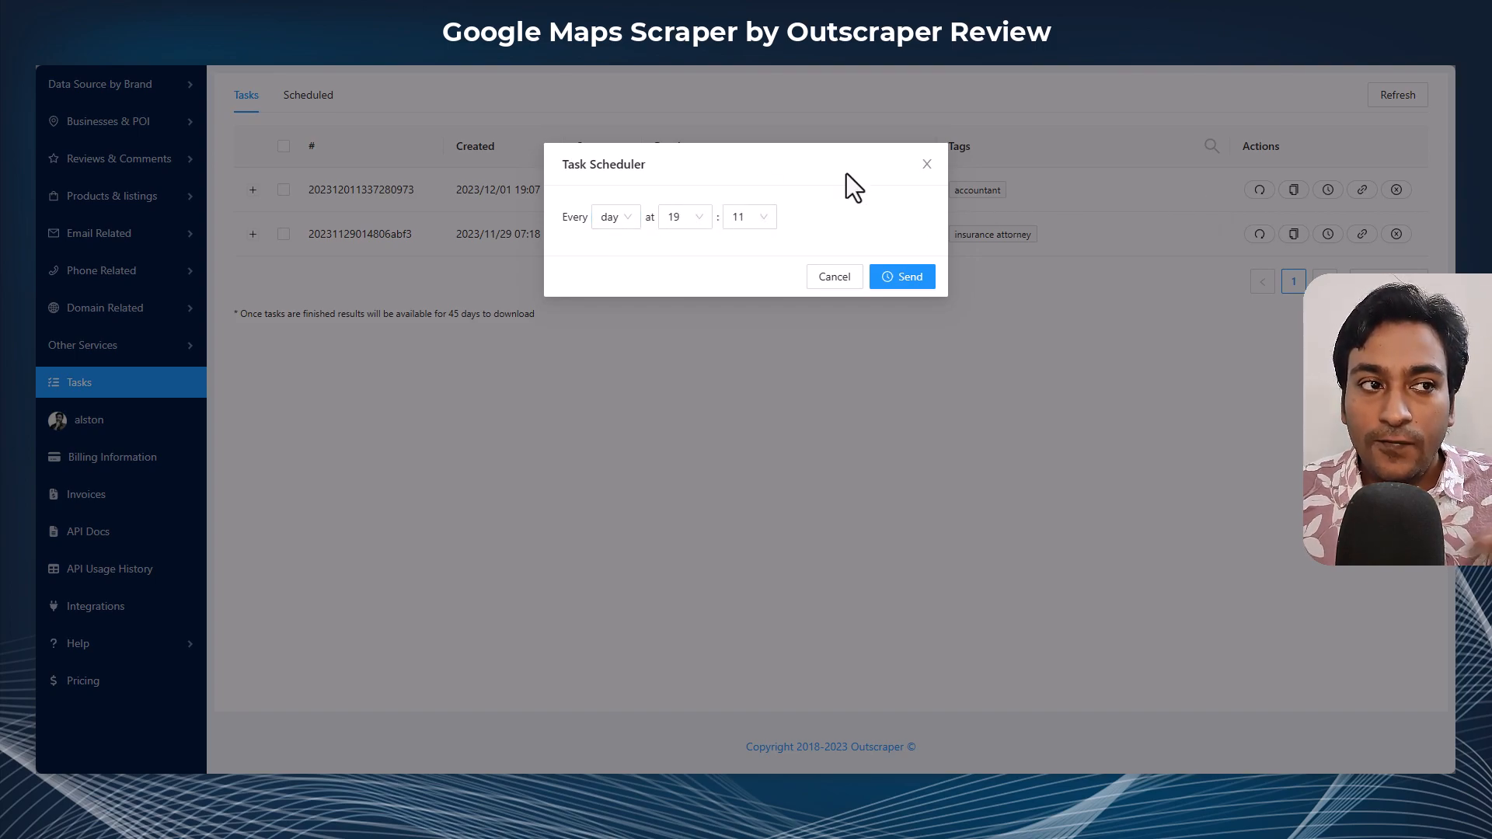
click(927, 164)
click(1363, 190)
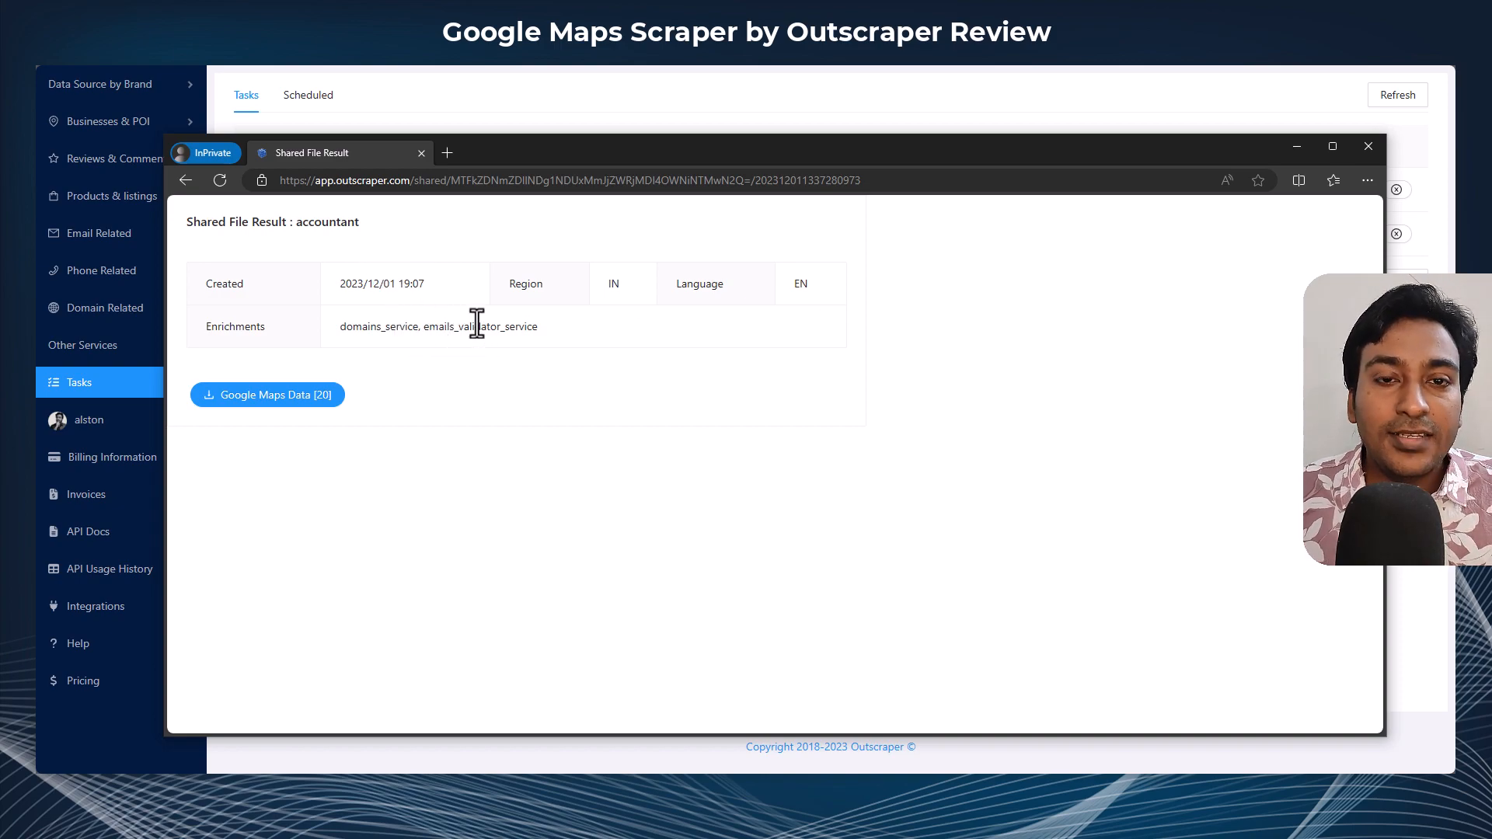
Step: Review the creation date, region and enrichments on the shared accountant result page, and close its private window
drag(341, 284, 449, 275)
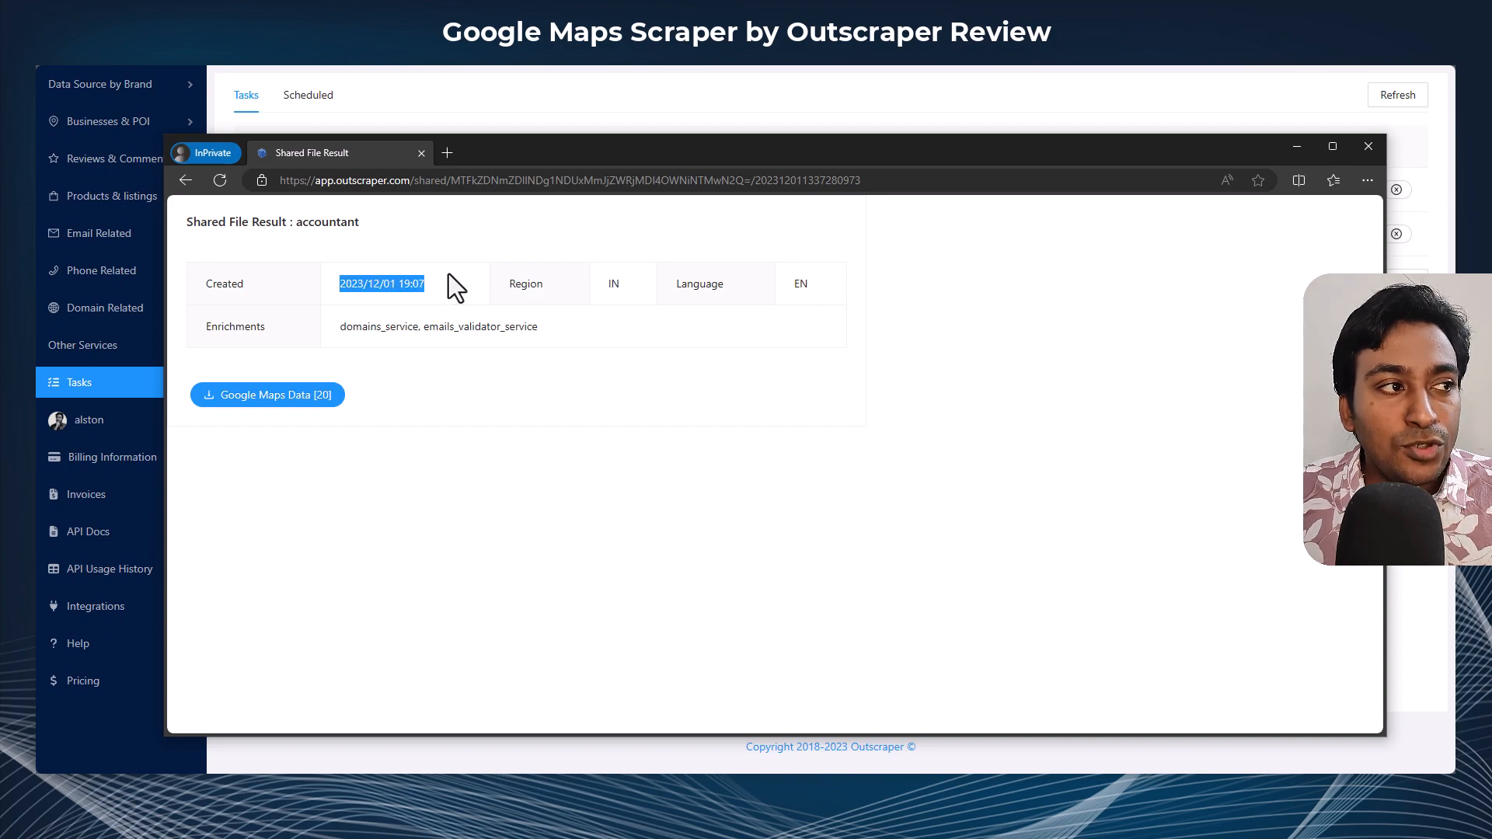
drag(608, 284, 622, 282)
drag(339, 327, 561, 321)
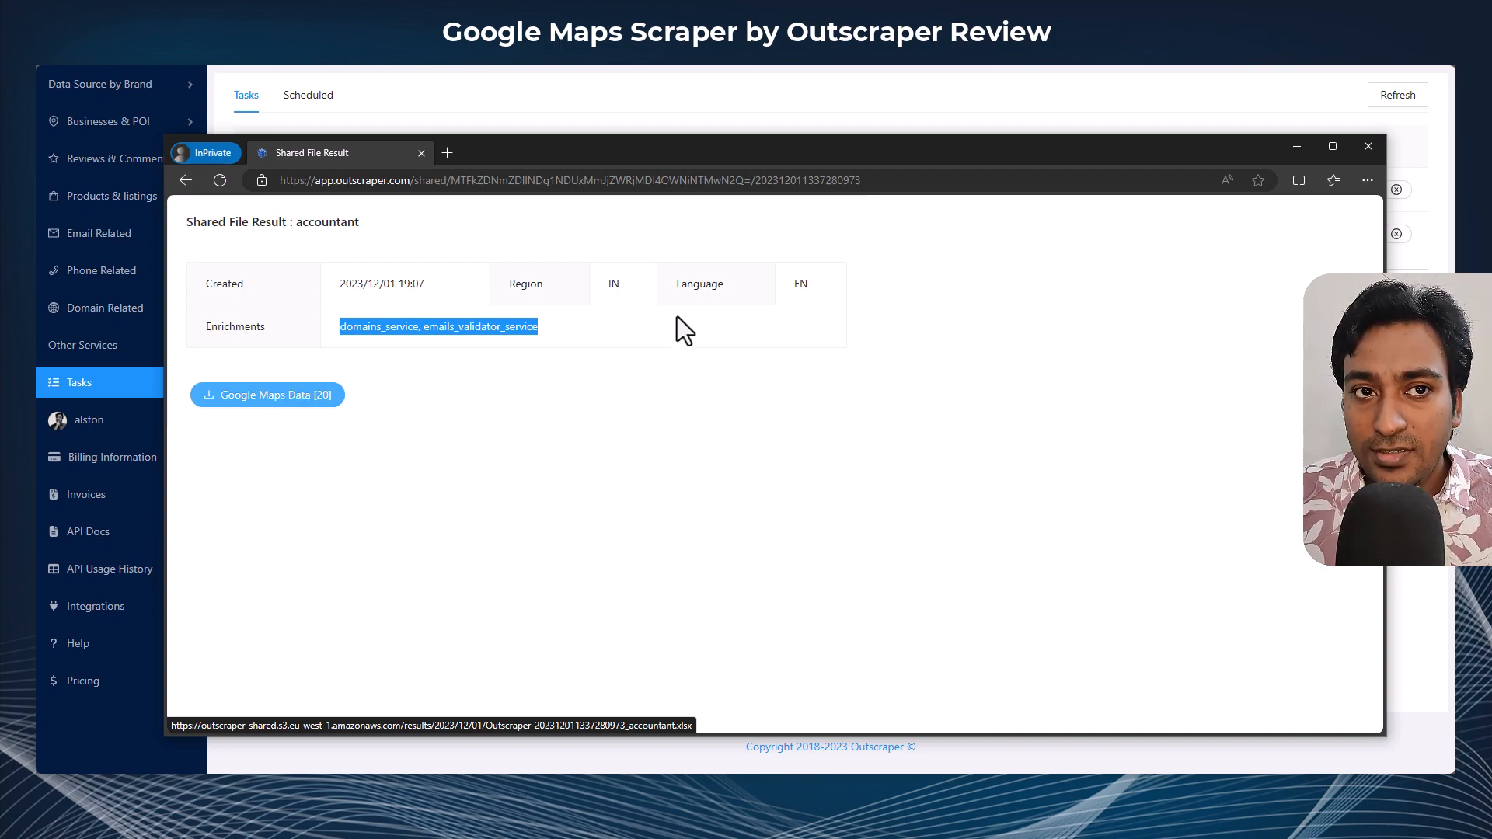
click(1359, 147)
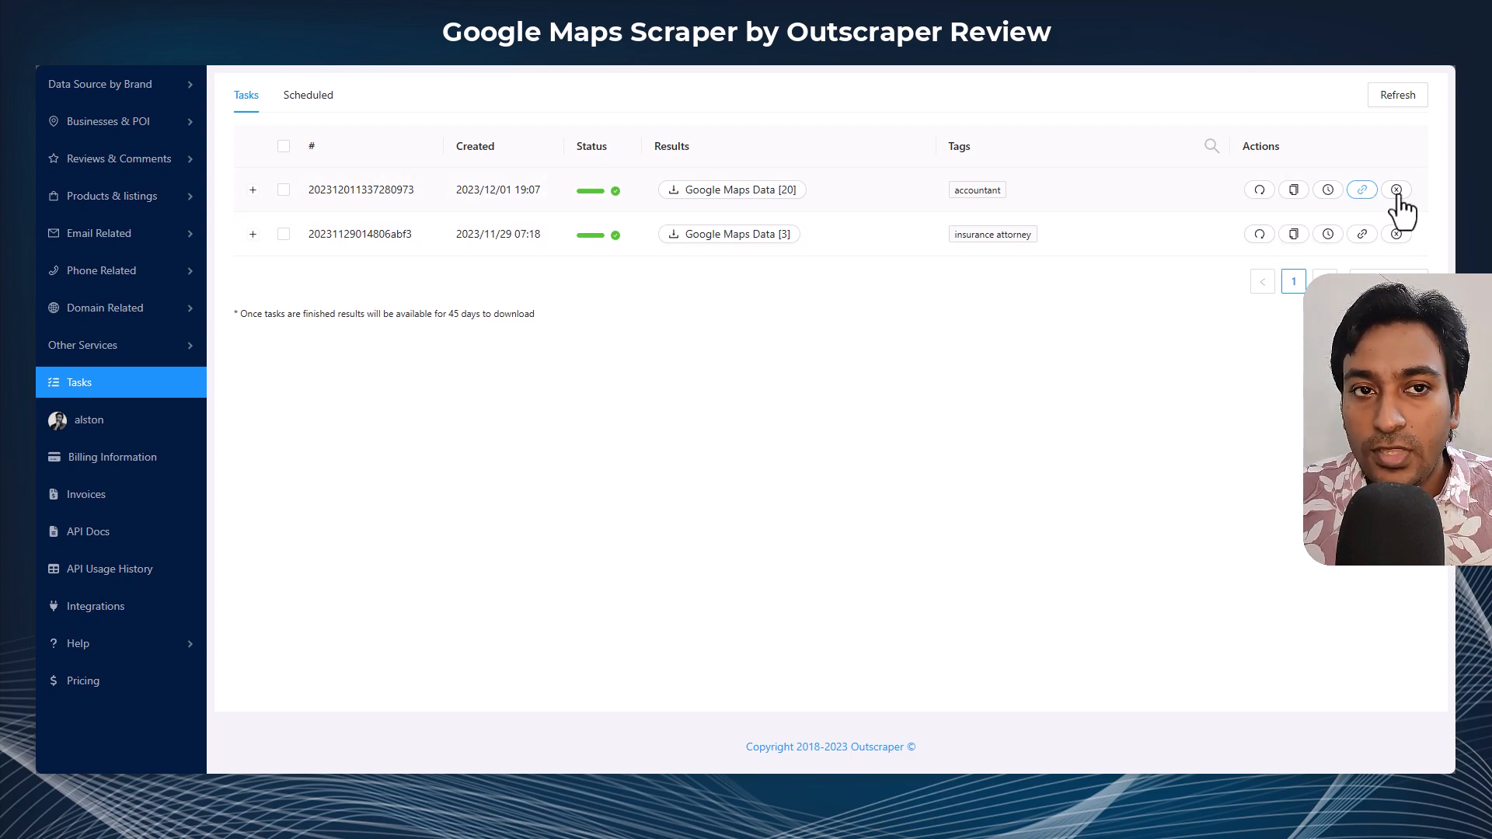
Step: Download the accountant task's Google Maps Data file and open it in desktop Excel, moving and resizing the workbook window to fit the screen
click(751, 191)
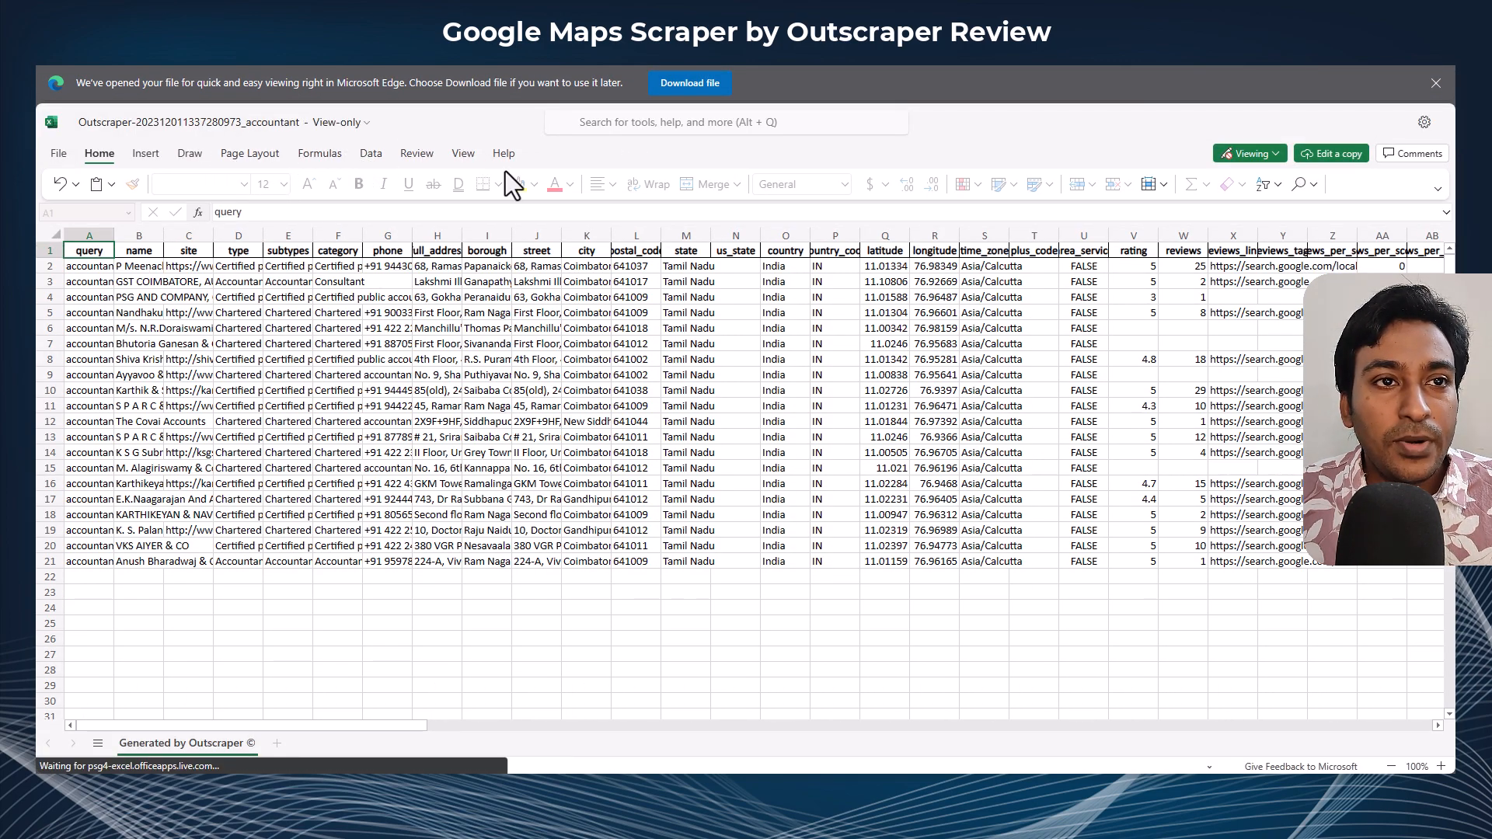
click(688, 83)
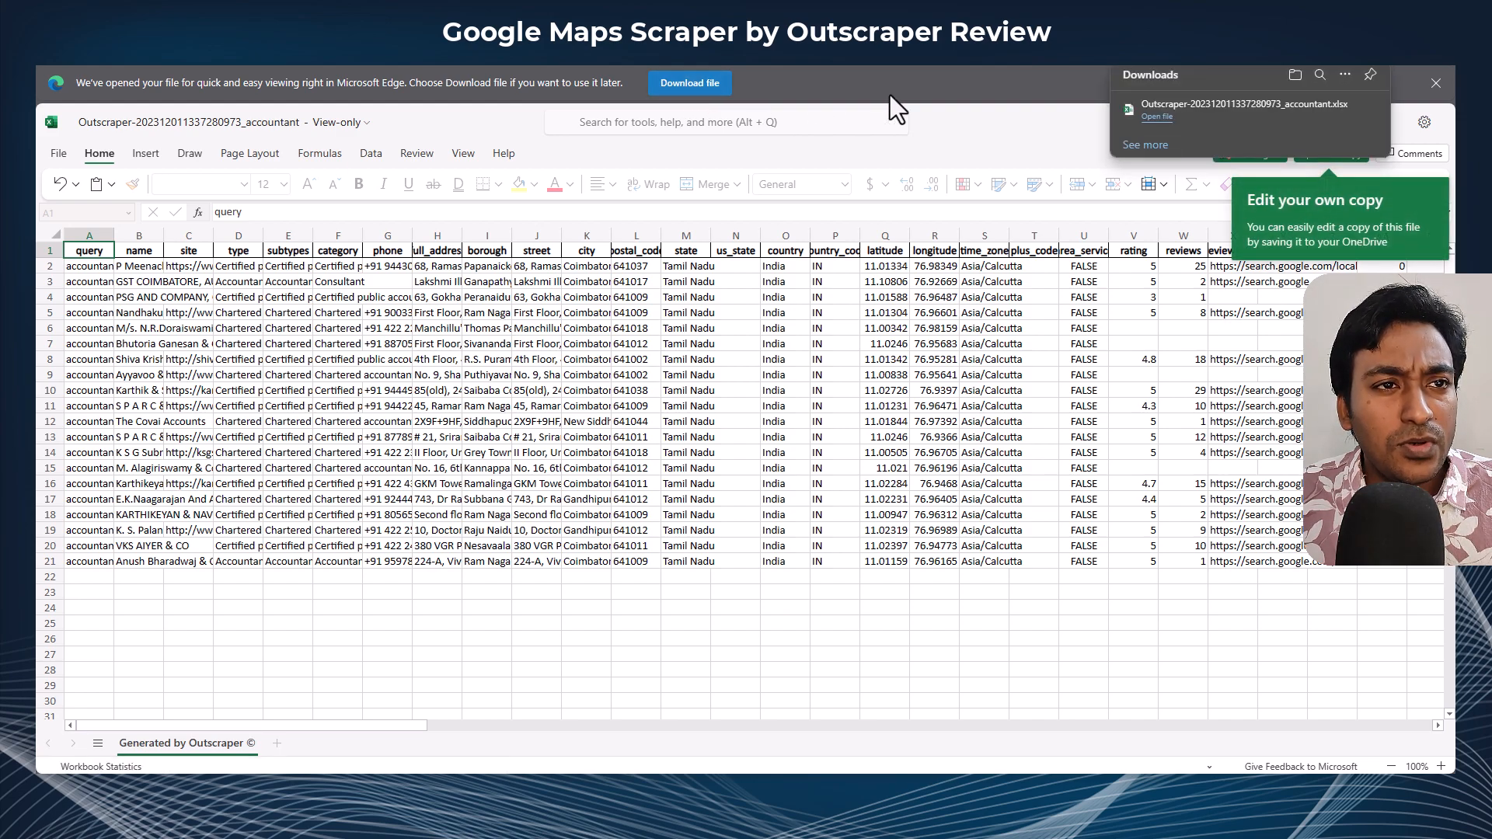
click(1266, 116)
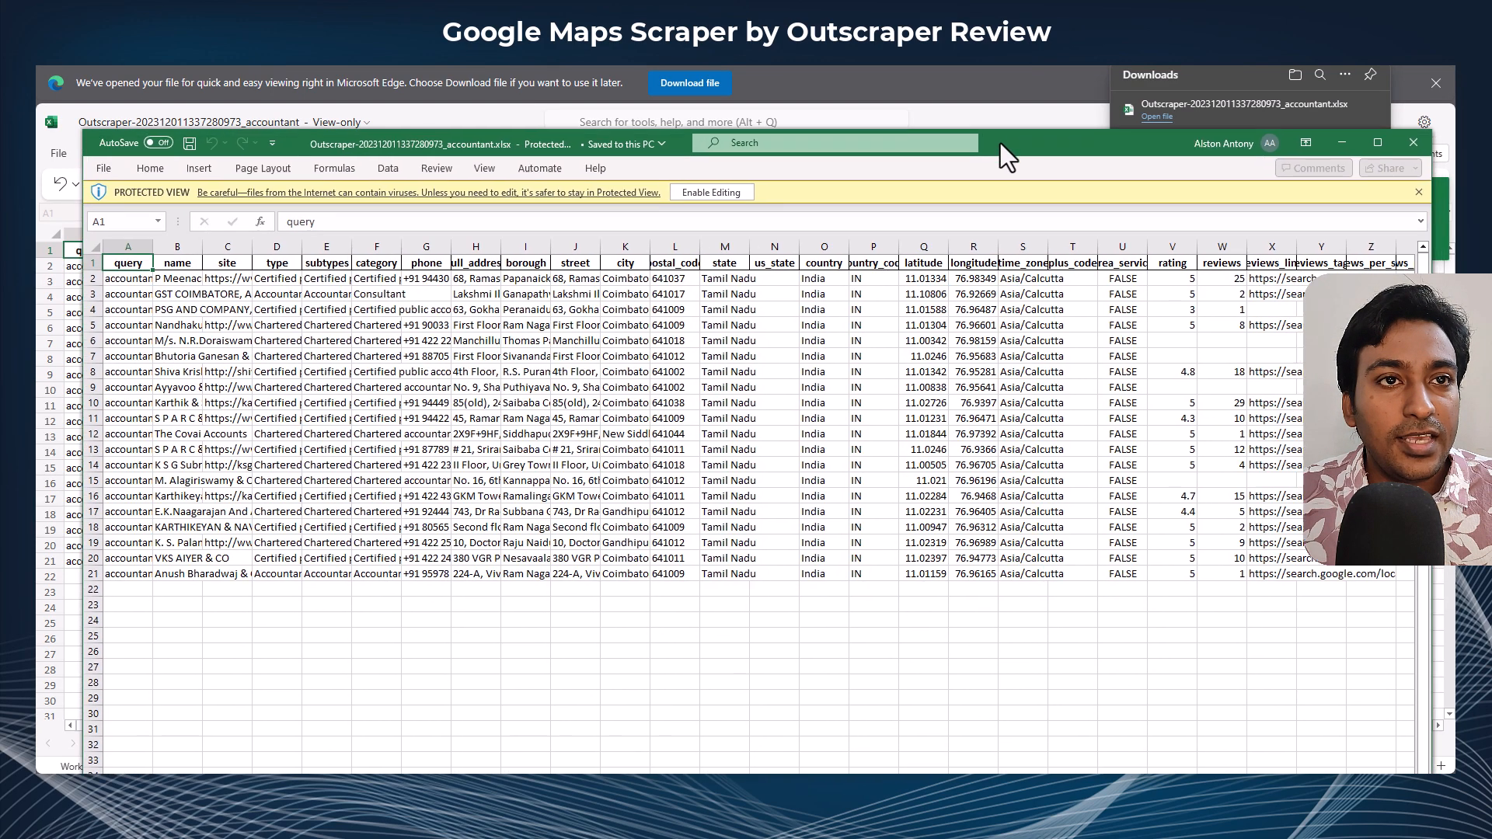
drag(1000, 143, 1004, 87)
drag(1435, 75, 1283, 158)
drag(1019, 165, 1075, 101)
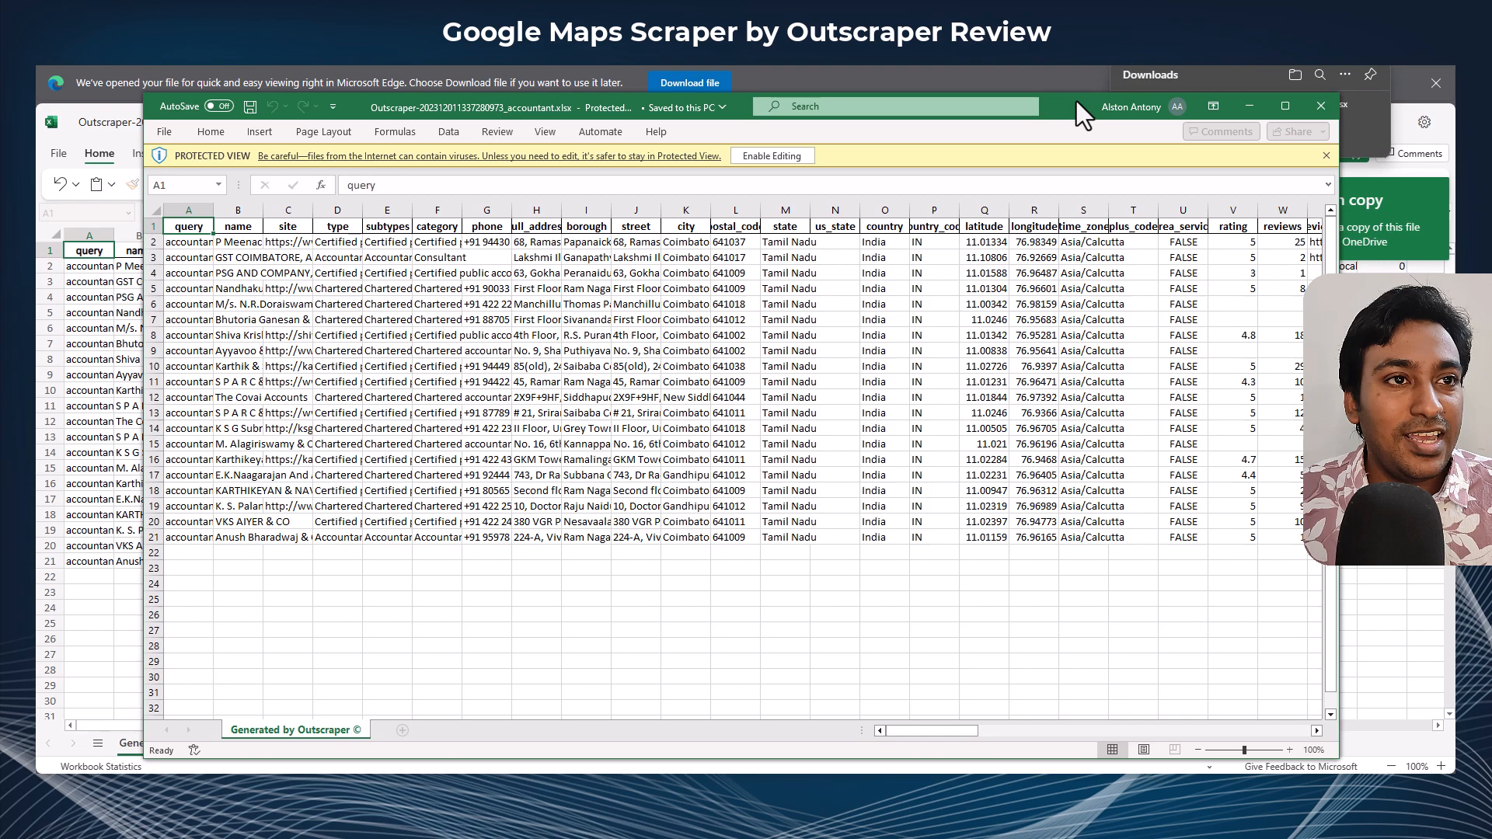
Step: Widen the columns from query through state so their contents are readable, and examine the website entries in the site column
drag(213, 204, 548, 521)
click(550, 241)
drag(655, 210, 1159, 210)
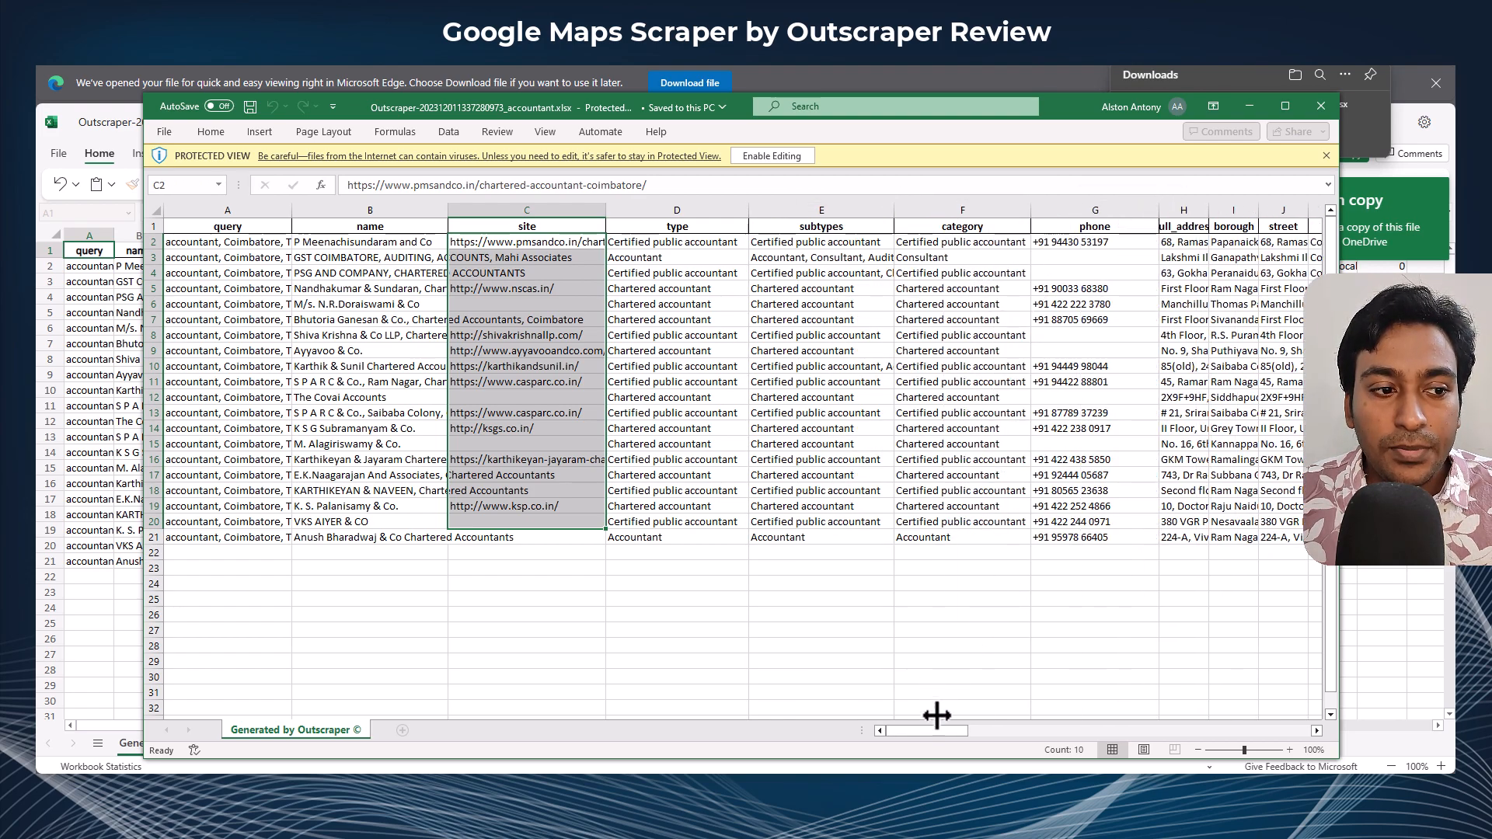
drag(931, 734, 952, 735)
drag(914, 204, 1146, 209)
drag(955, 735, 977, 712)
drag(872, 211, 1229, 210)
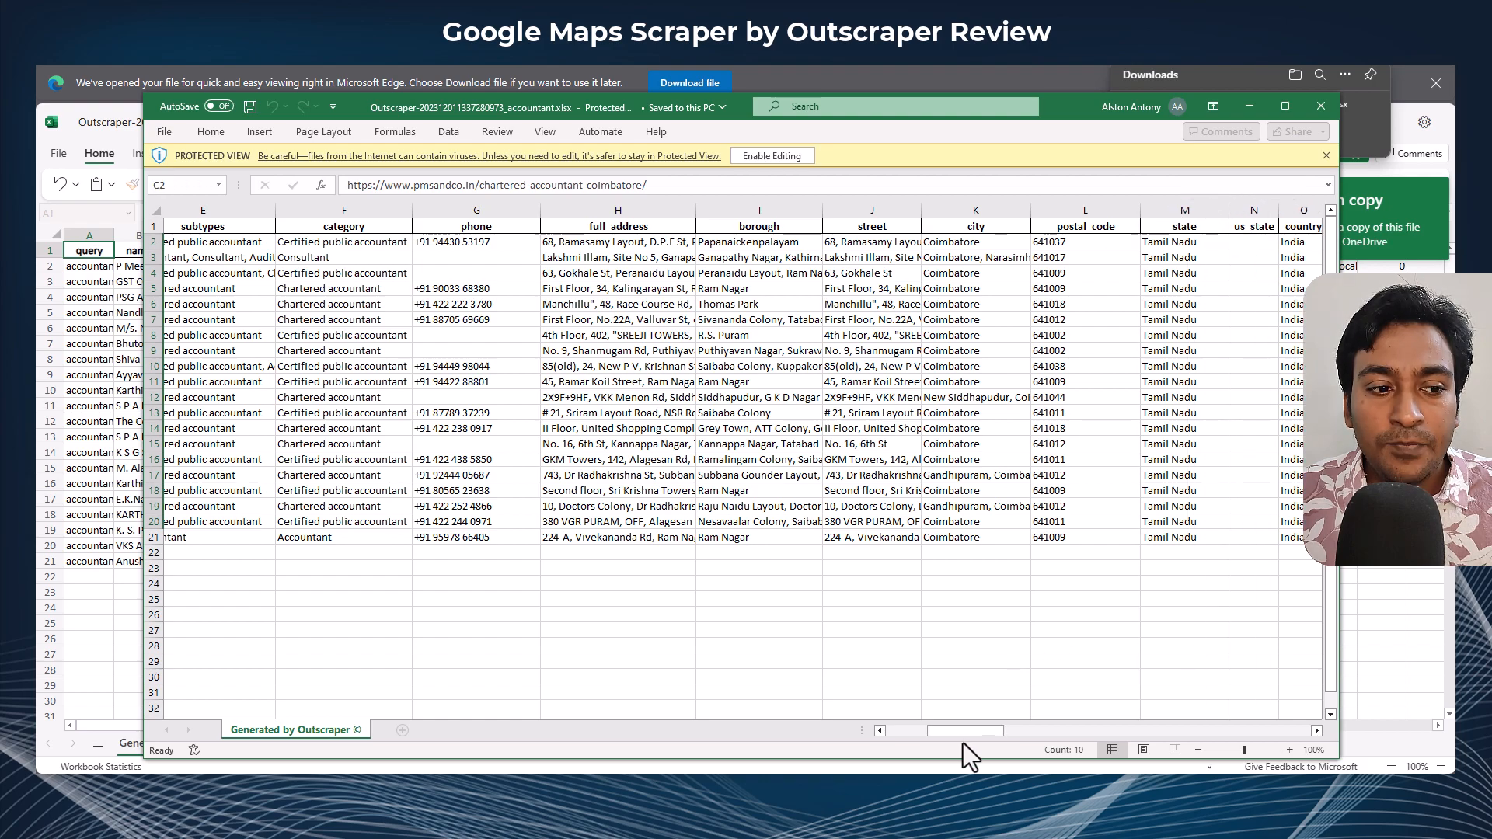
Step: Widen the columns from country through reviews_link, including the coordinates, time zone, rating and review count
drag(964, 733, 977, 733)
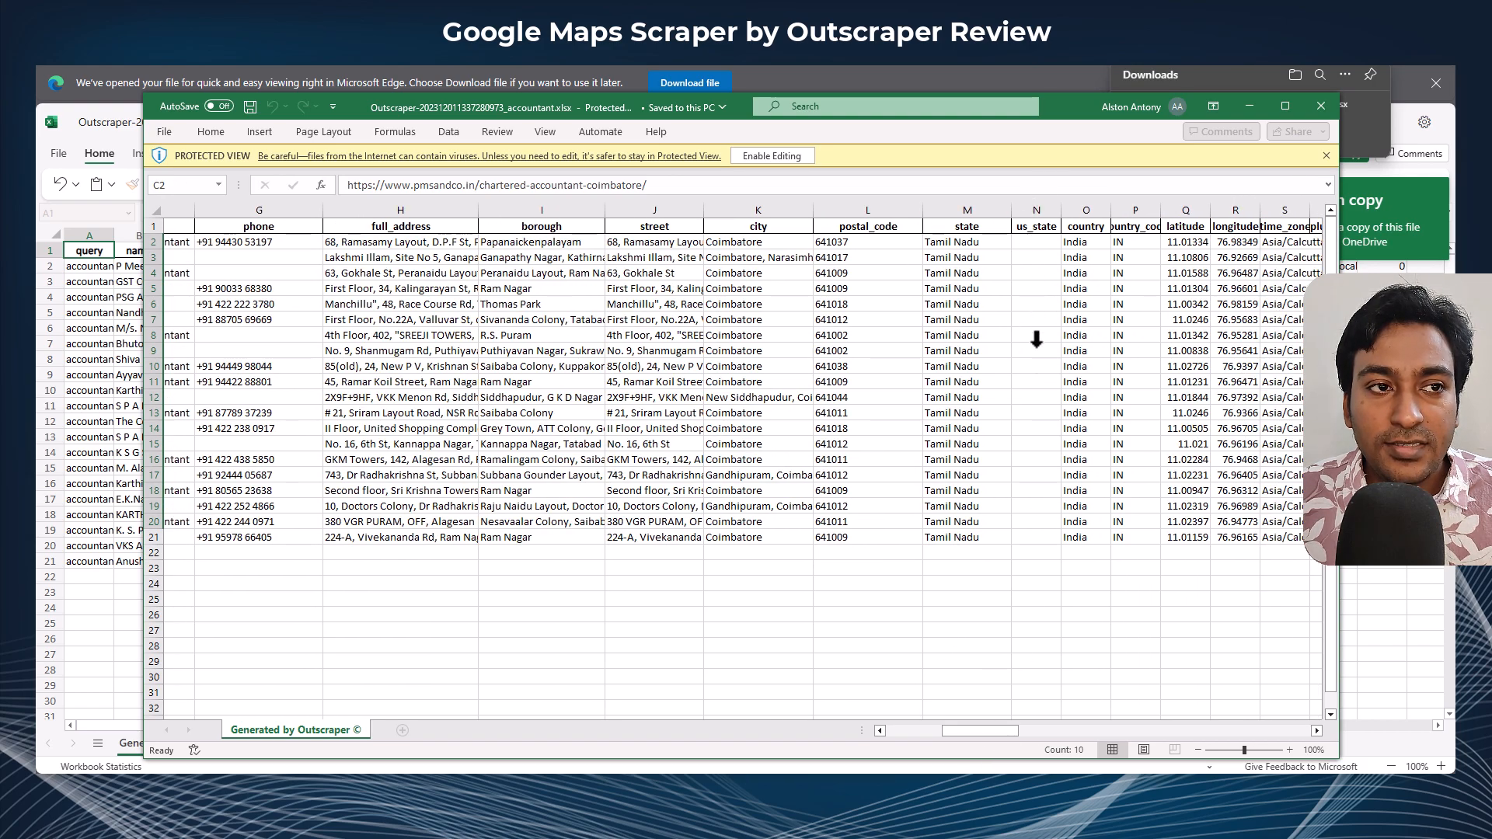
drag(1104, 204, 1280, 210)
drag(979, 735, 1009, 734)
drag(878, 208, 1205, 210)
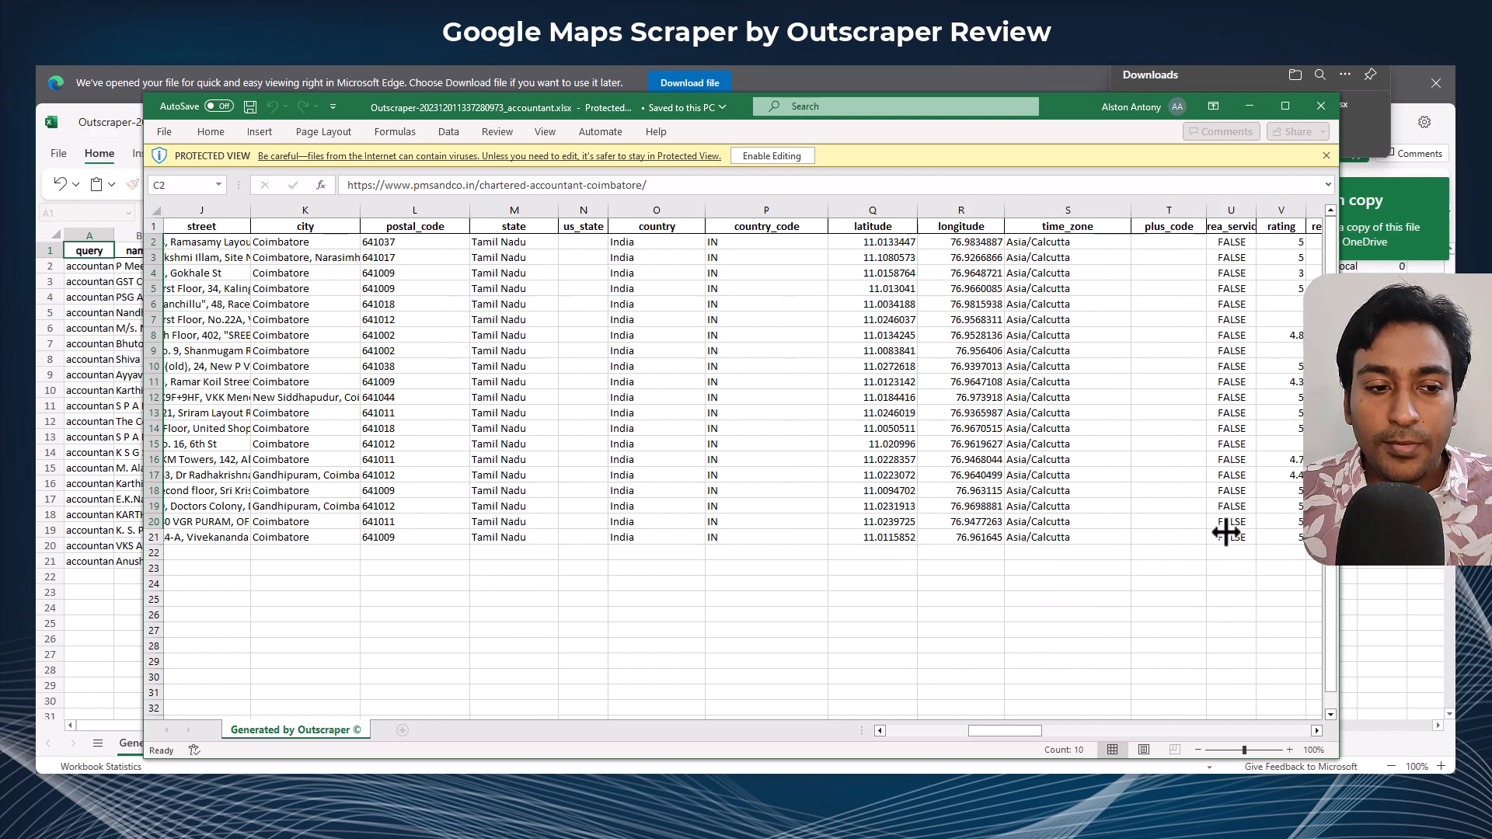
drag(1024, 735, 1055, 734)
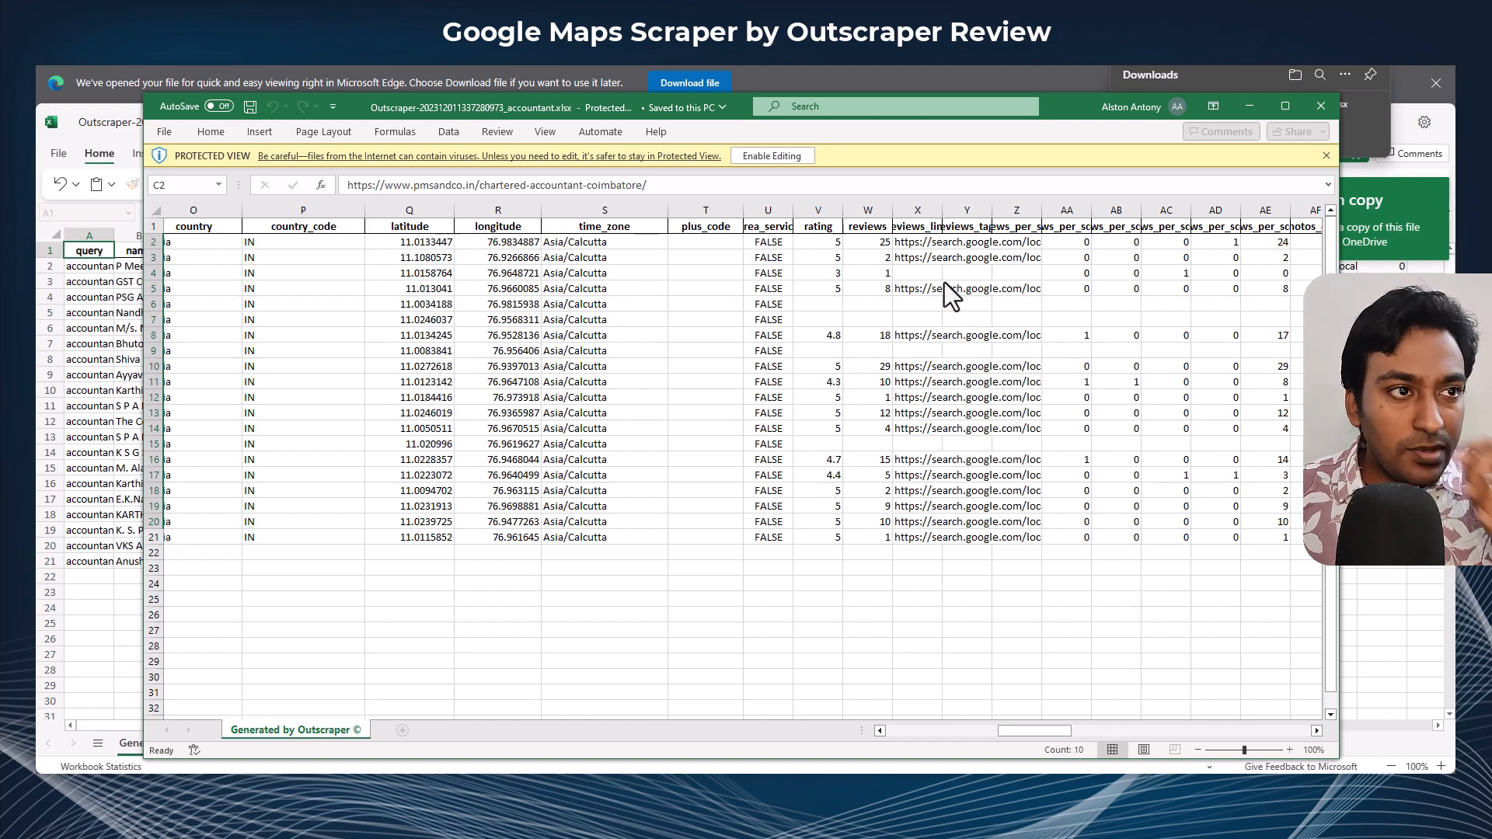
drag(793, 208, 1118, 204)
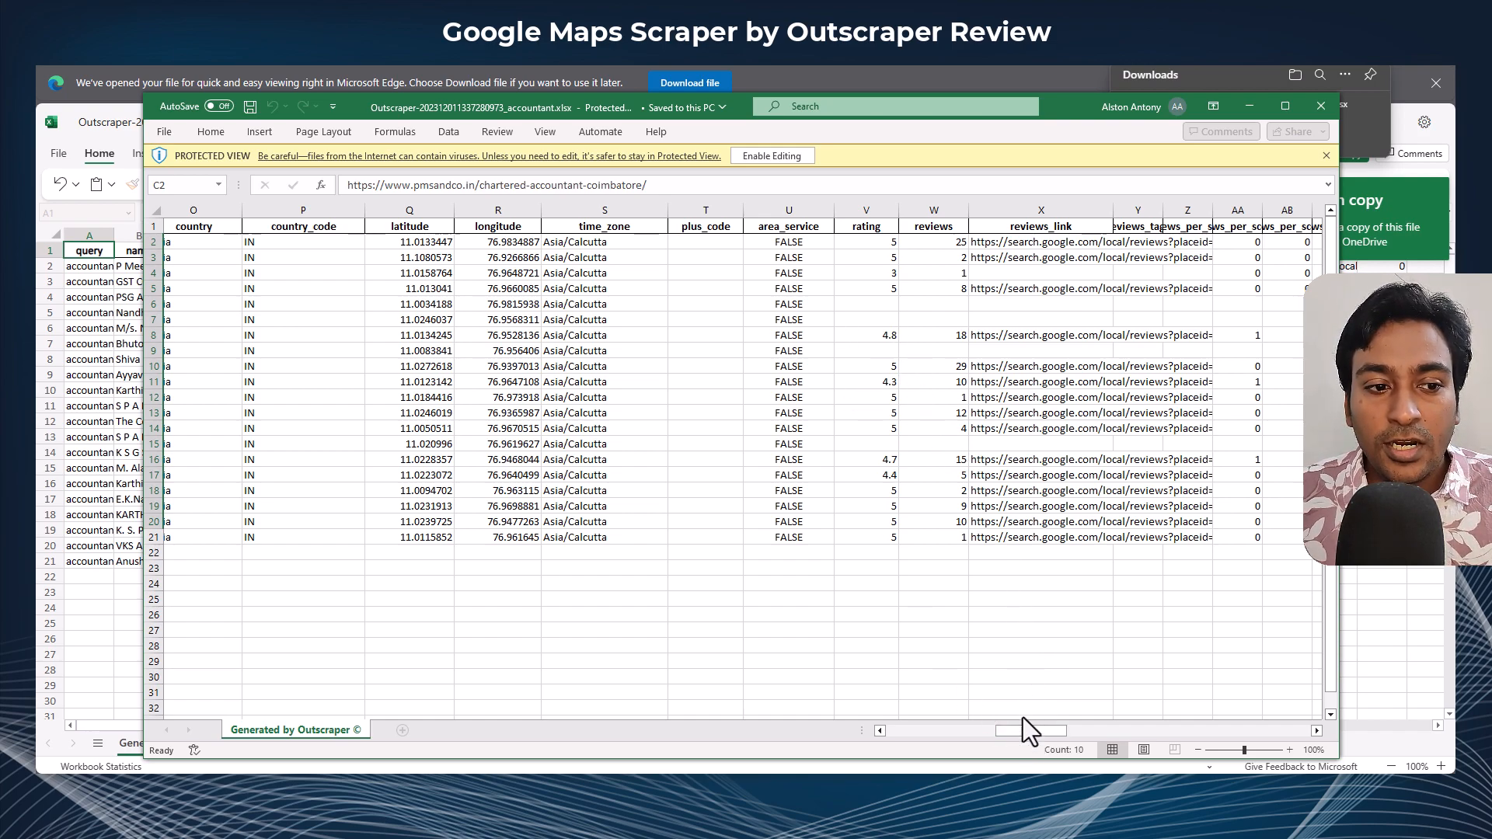
Step: Widen the reviews_tags and reviews_per_score columns up to reviews_per_score_3
drag(1020, 735, 1049, 734)
click(730, 208)
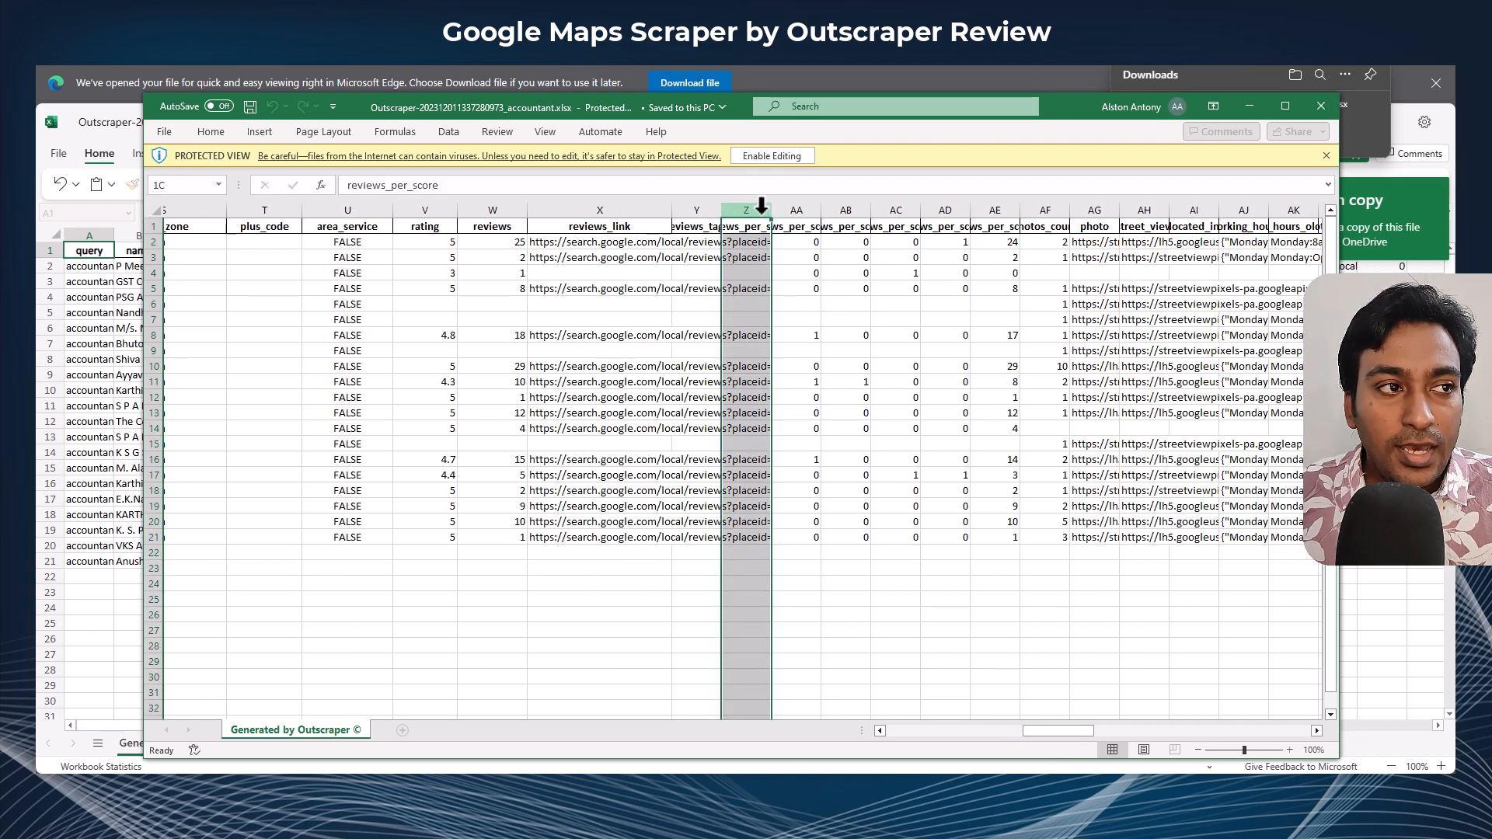
drag(722, 208, 1066, 210)
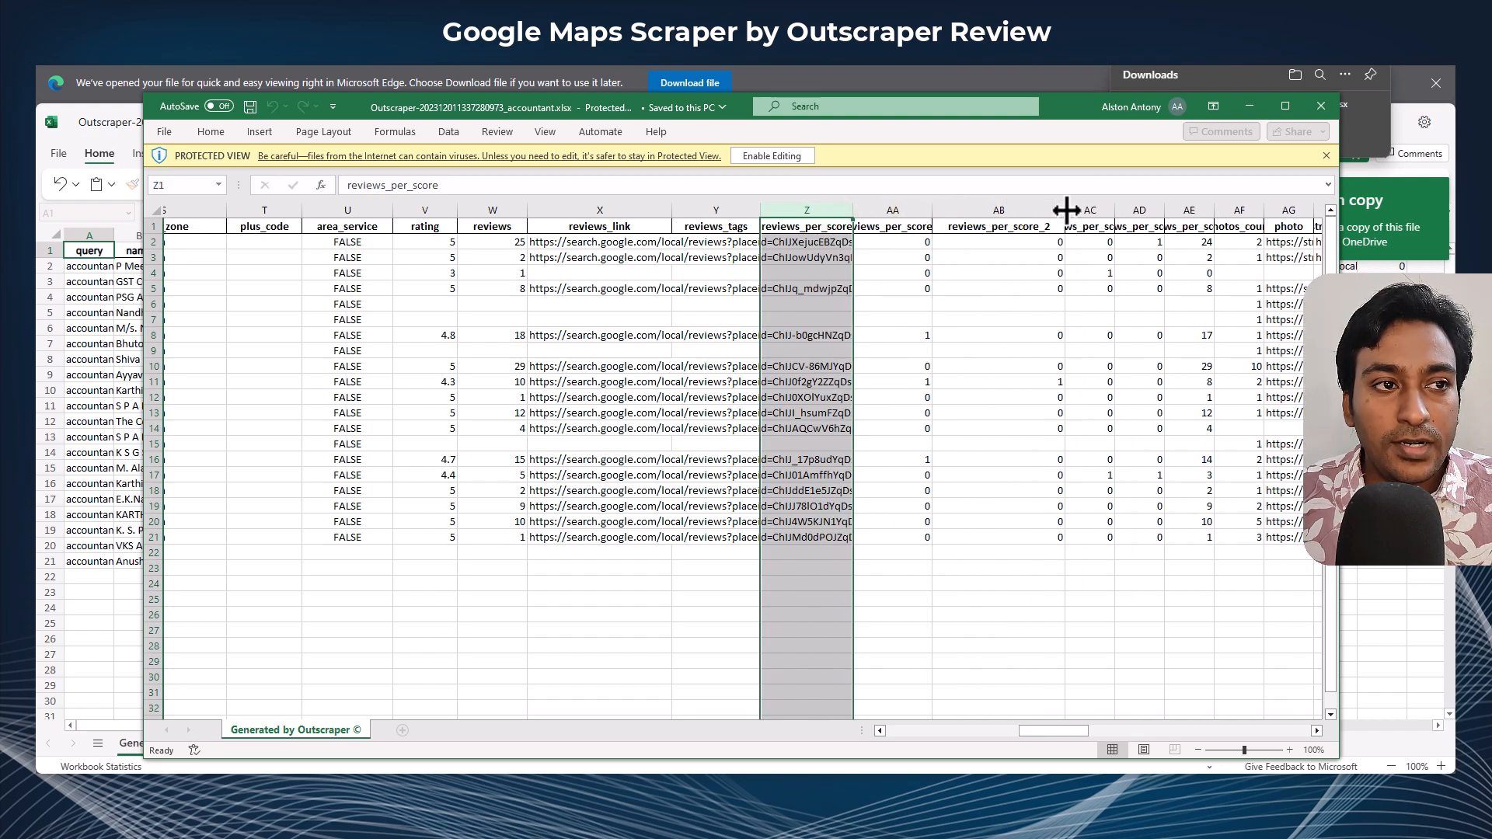
drag(933, 202, 1026, 207)
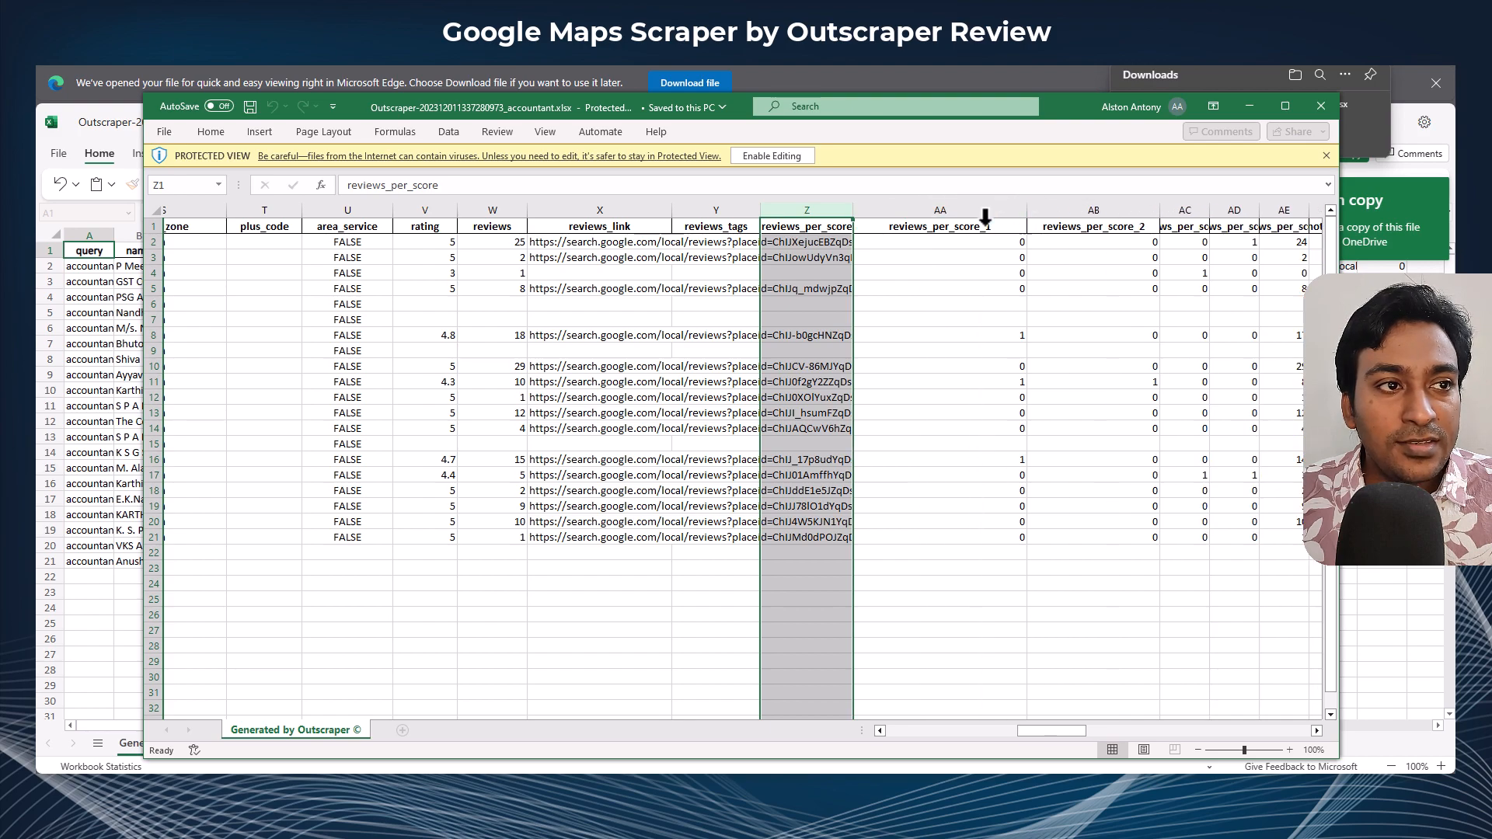
click(971, 226)
drag(1041, 730, 1055, 728)
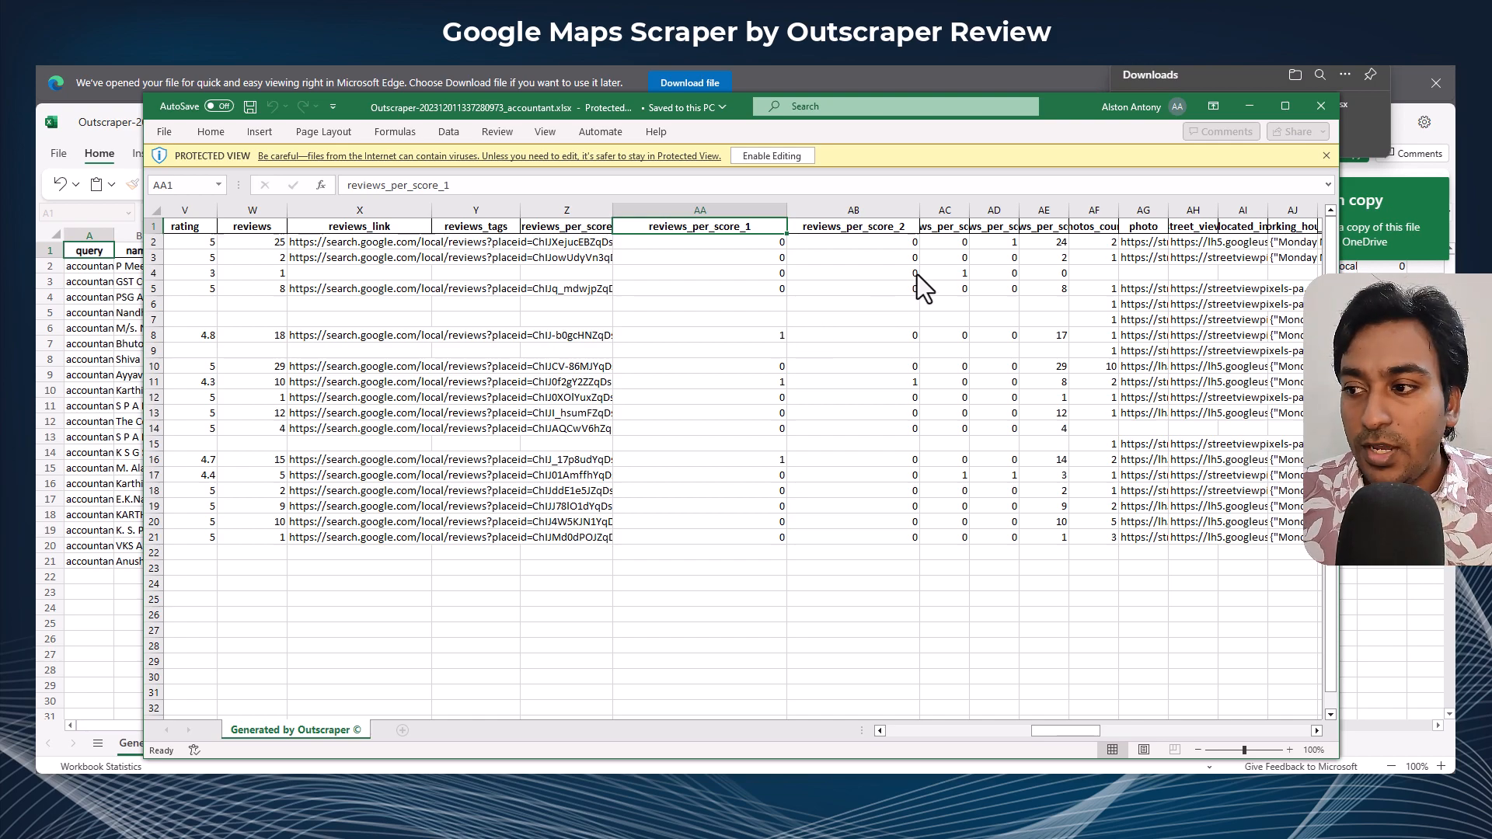
drag(968, 209, 1017, 209)
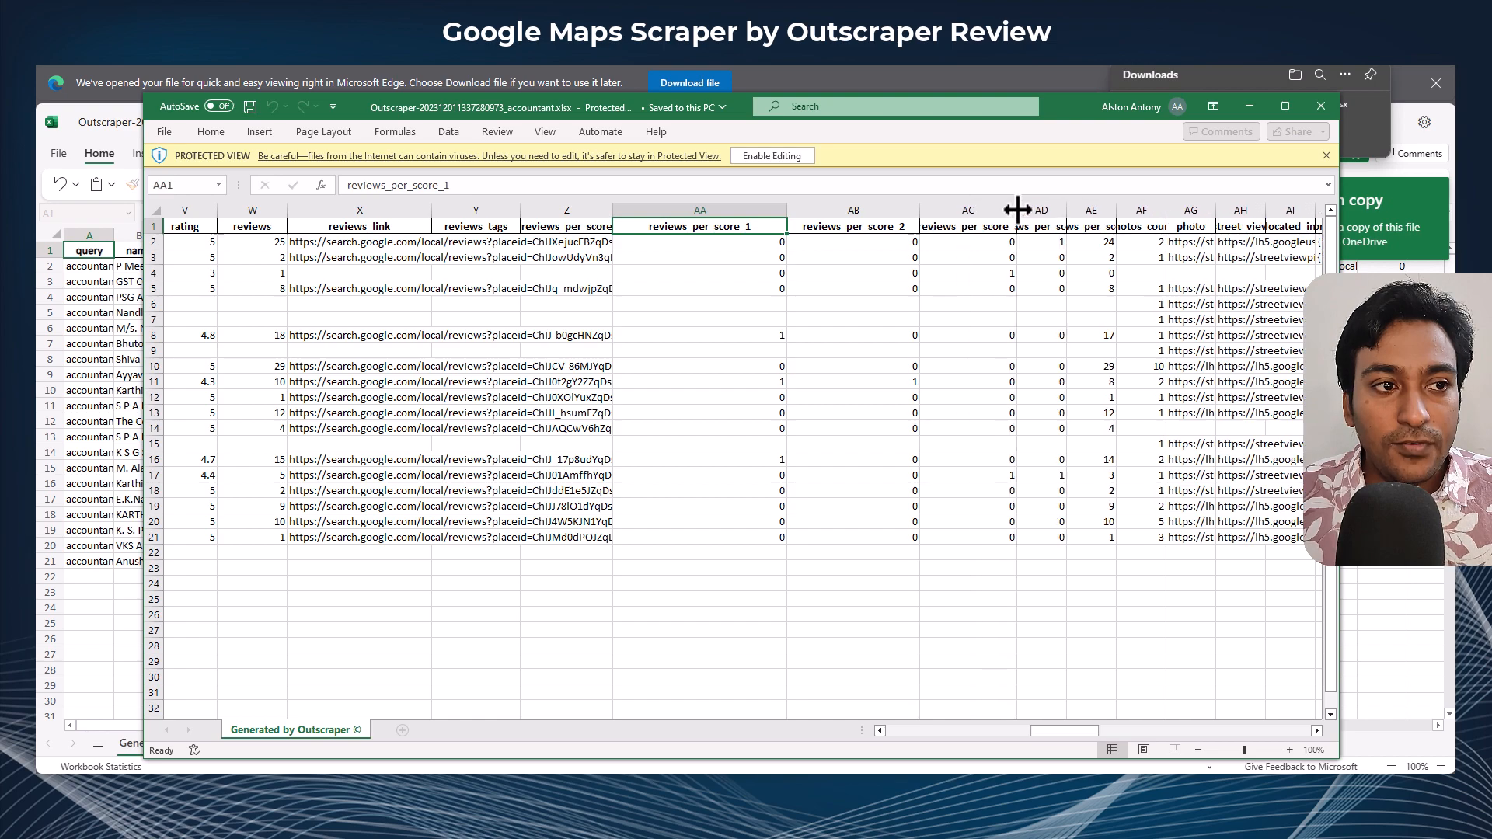
Step: Inspect the headings of the reviews_per_score_3 to reviews_per_score_5 columns and the values under photos_count
click(966, 228)
key(Right)
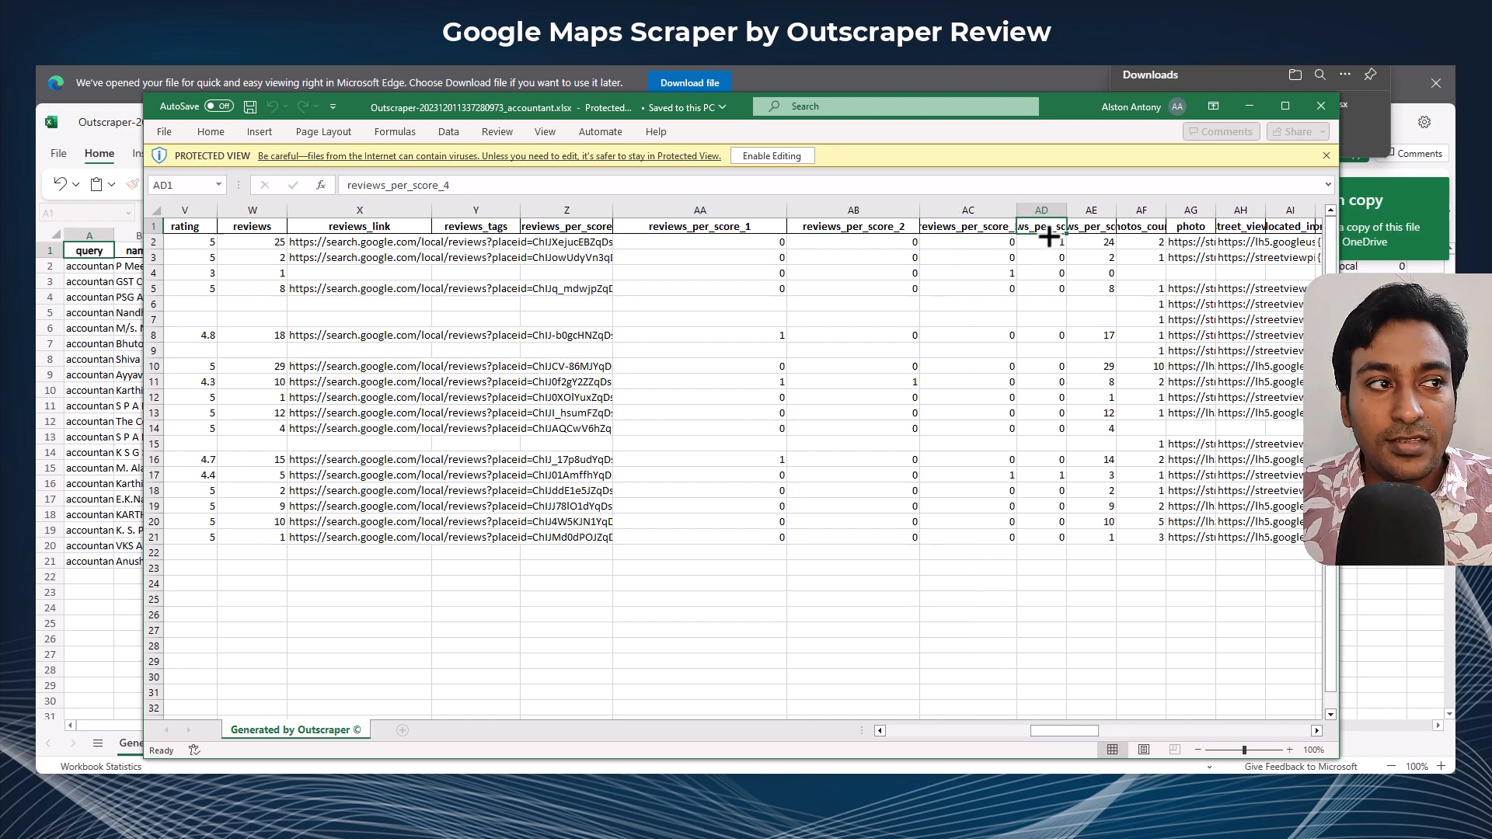
click(1104, 230)
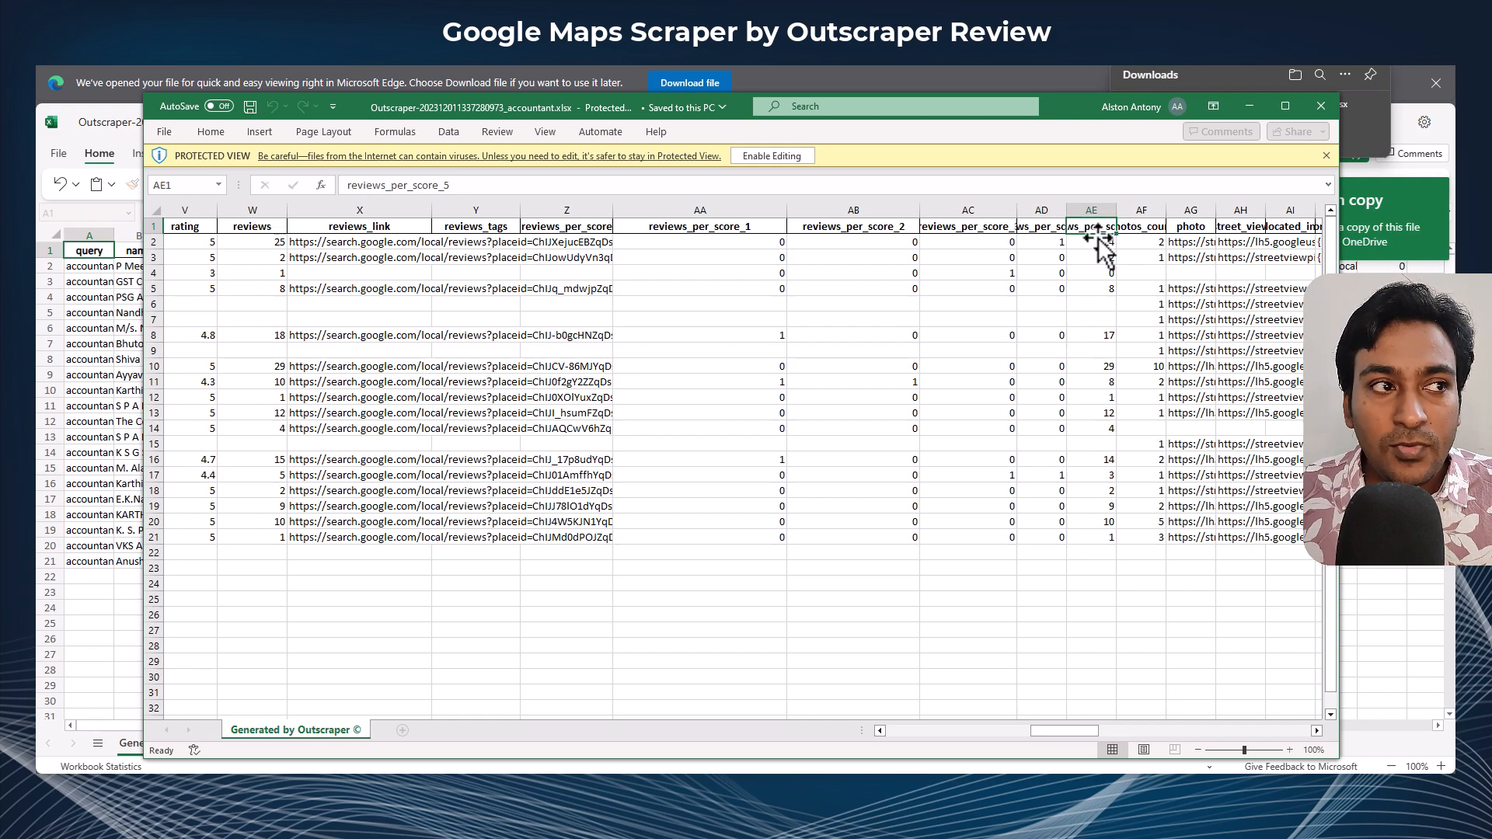
click(1155, 226)
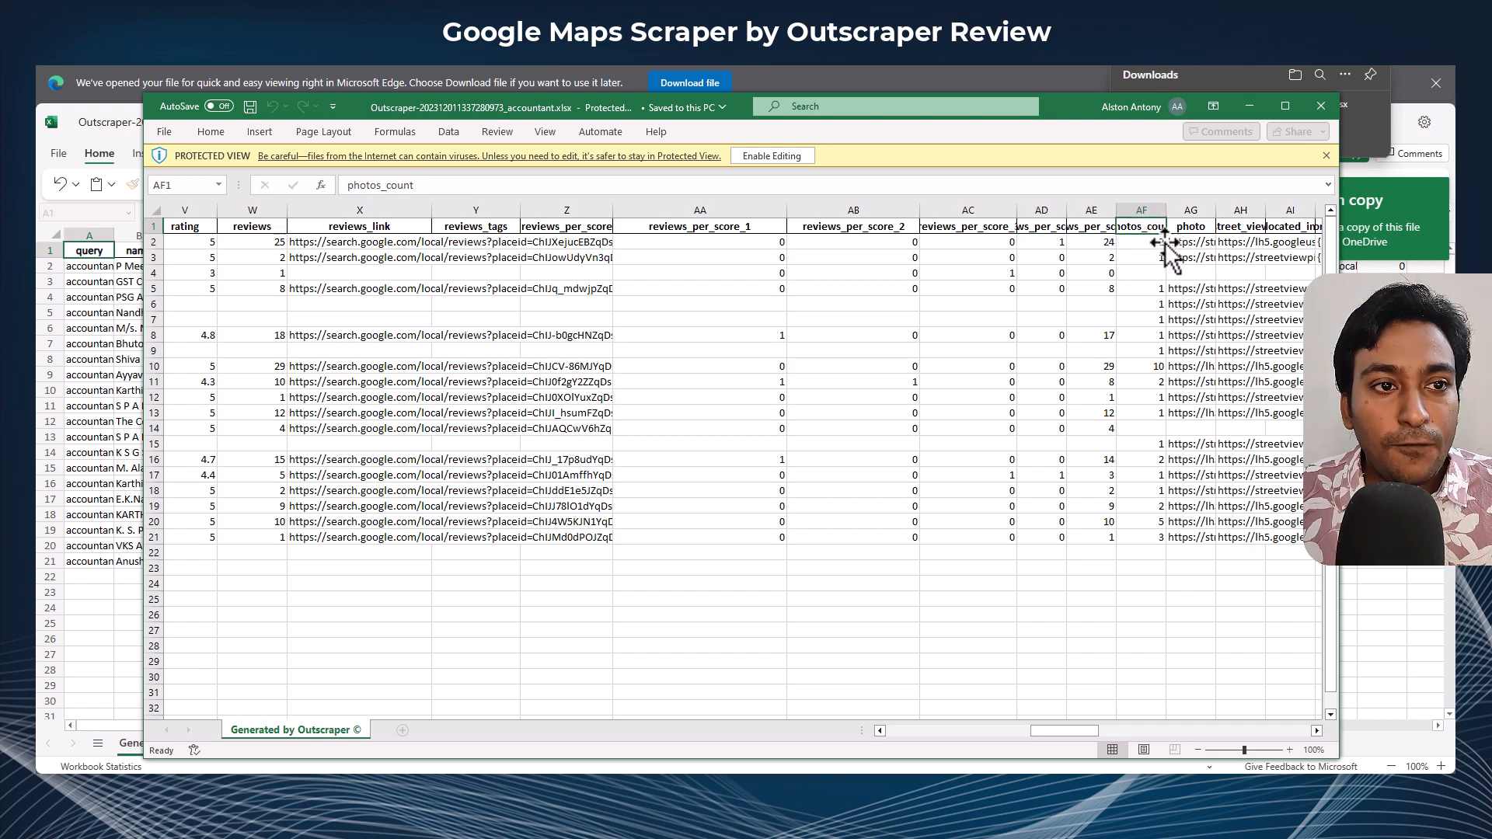
drag(1146, 242, 1157, 538)
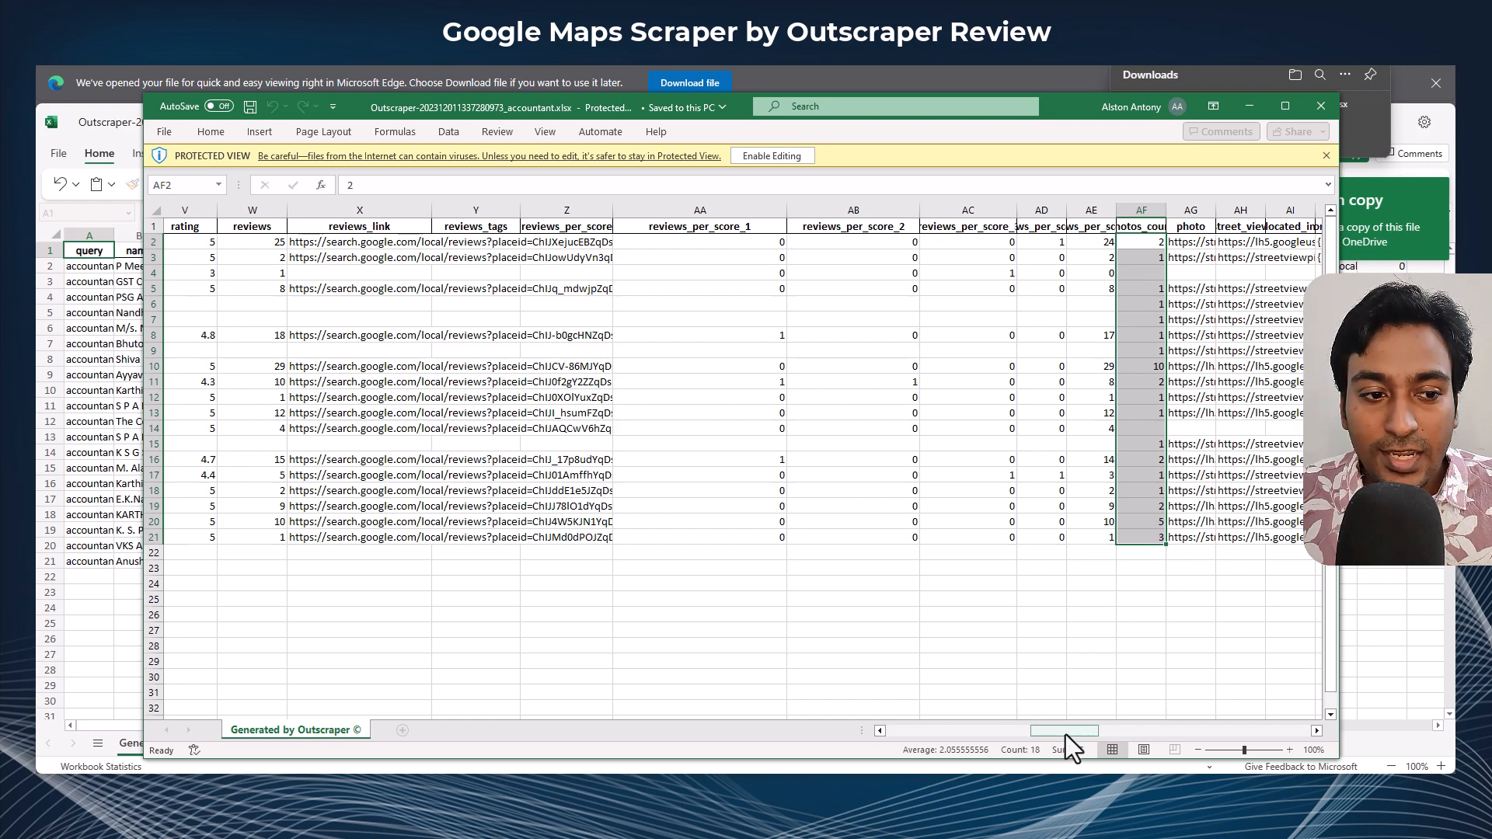
Step: Examine the photo and street view links and the located_in column of the exported results
drag(1066, 735, 1078, 732)
click(928, 227)
click(929, 242)
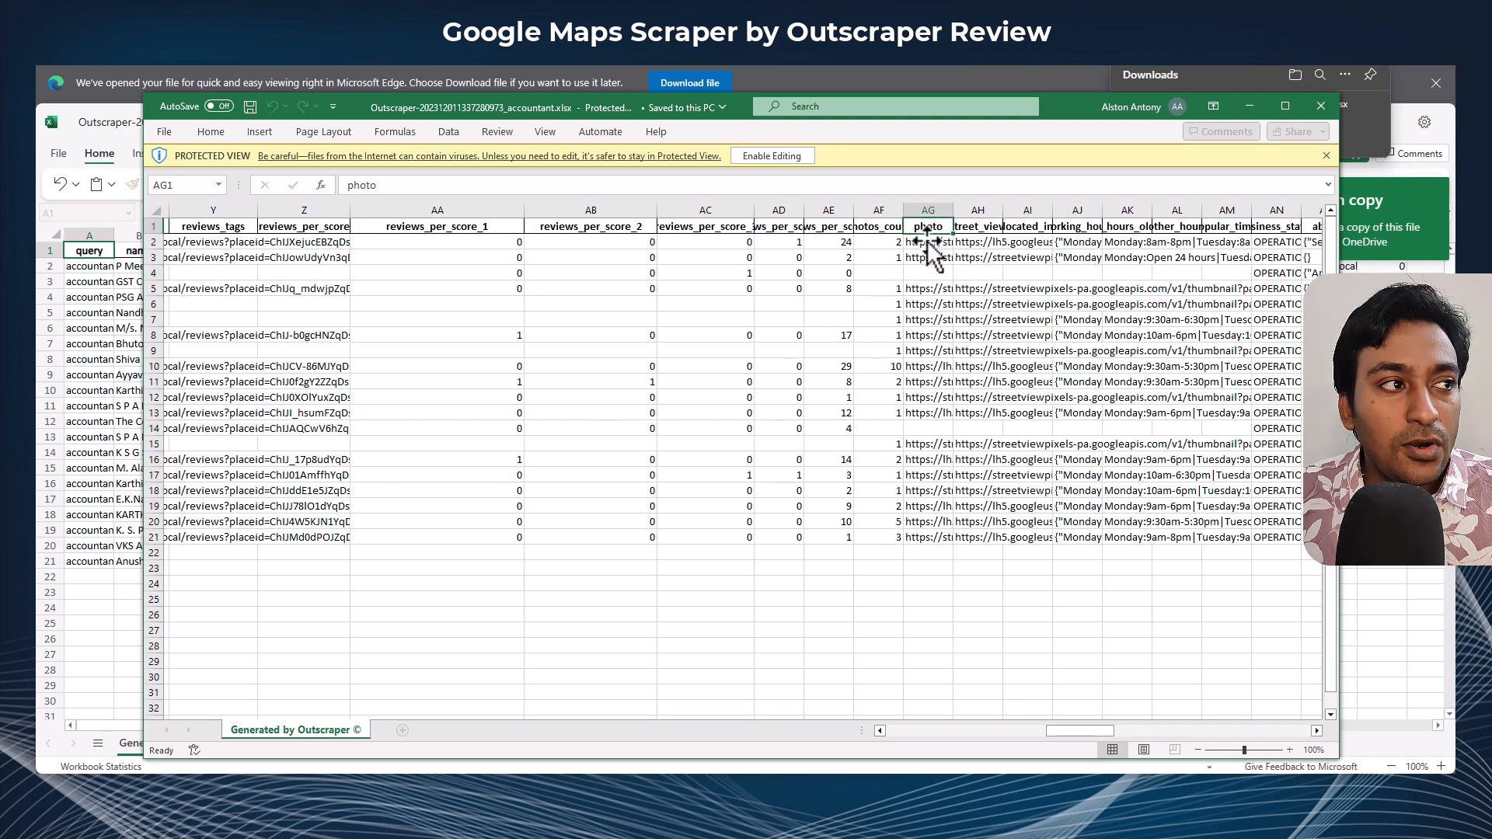
click(976, 226)
click(977, 242)
click(981, 258)
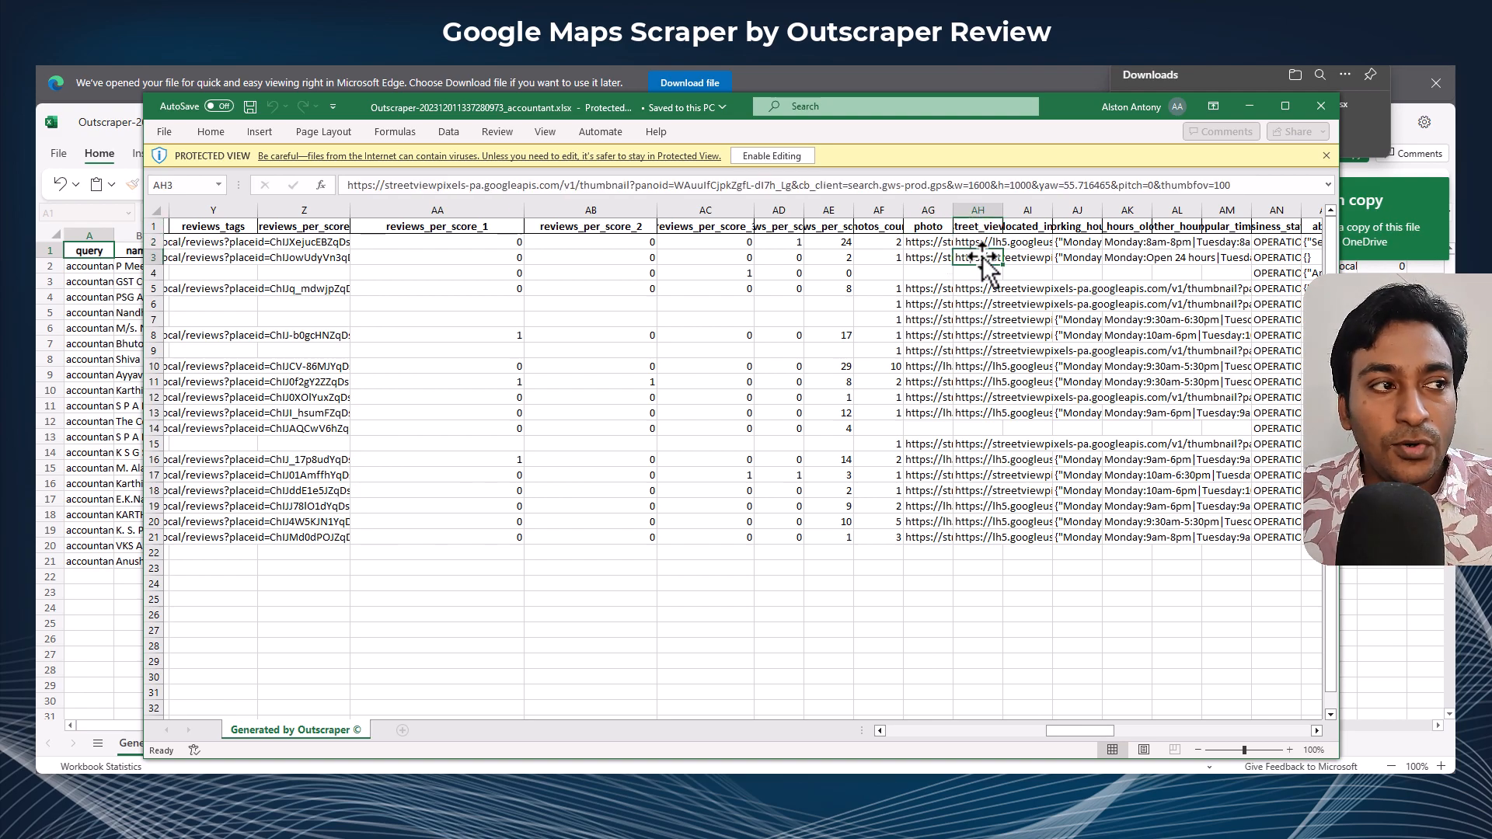
click(1030, 228)
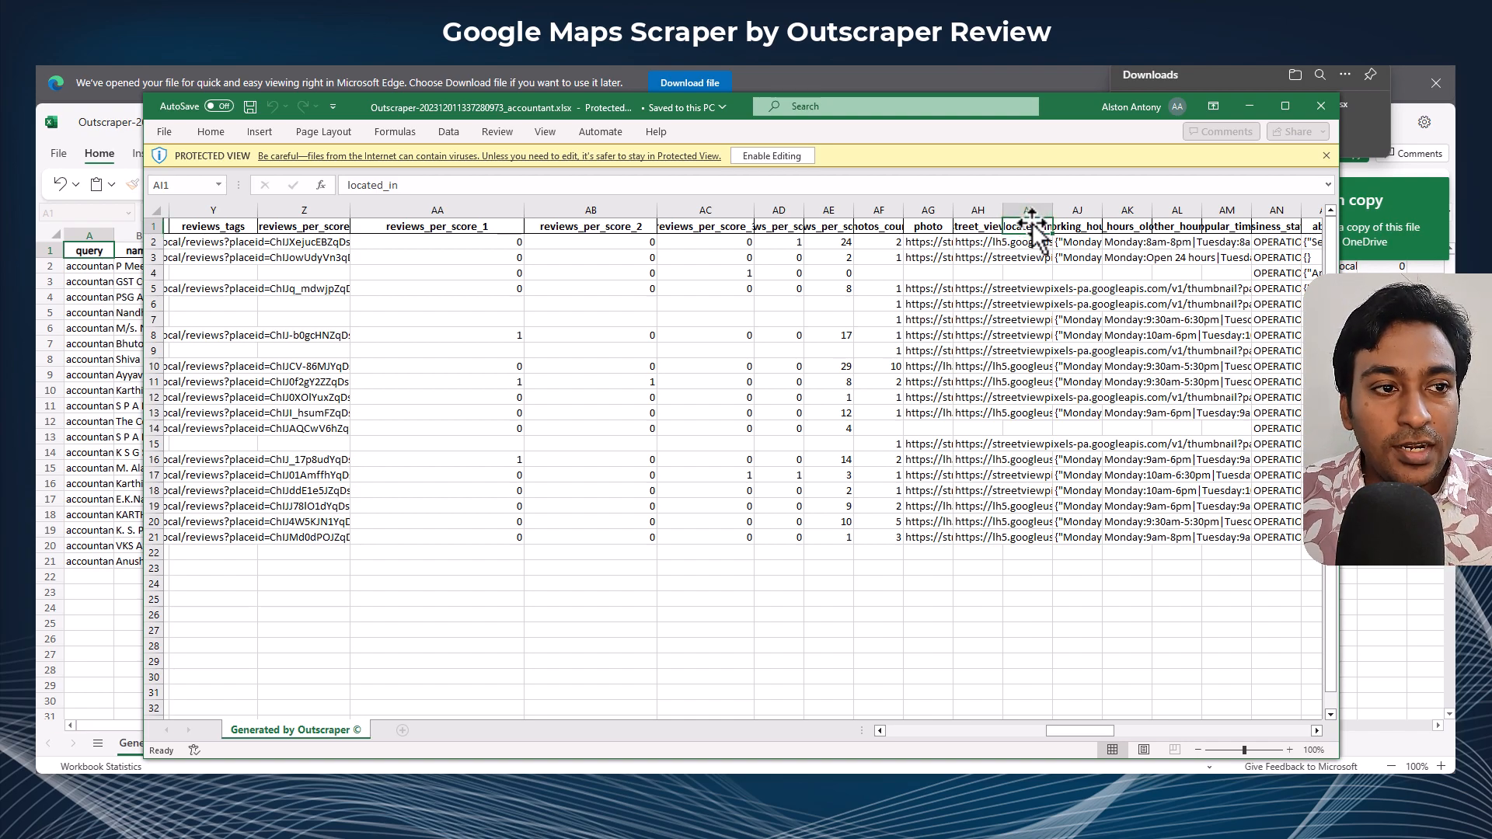
Step: Widen the working_hours column to show more of each business's opening hours
click(1111, 209)
click(1090, 223)
drag(1100, 211, 1237, 211)
drag(1088, 723, 1115, 730)
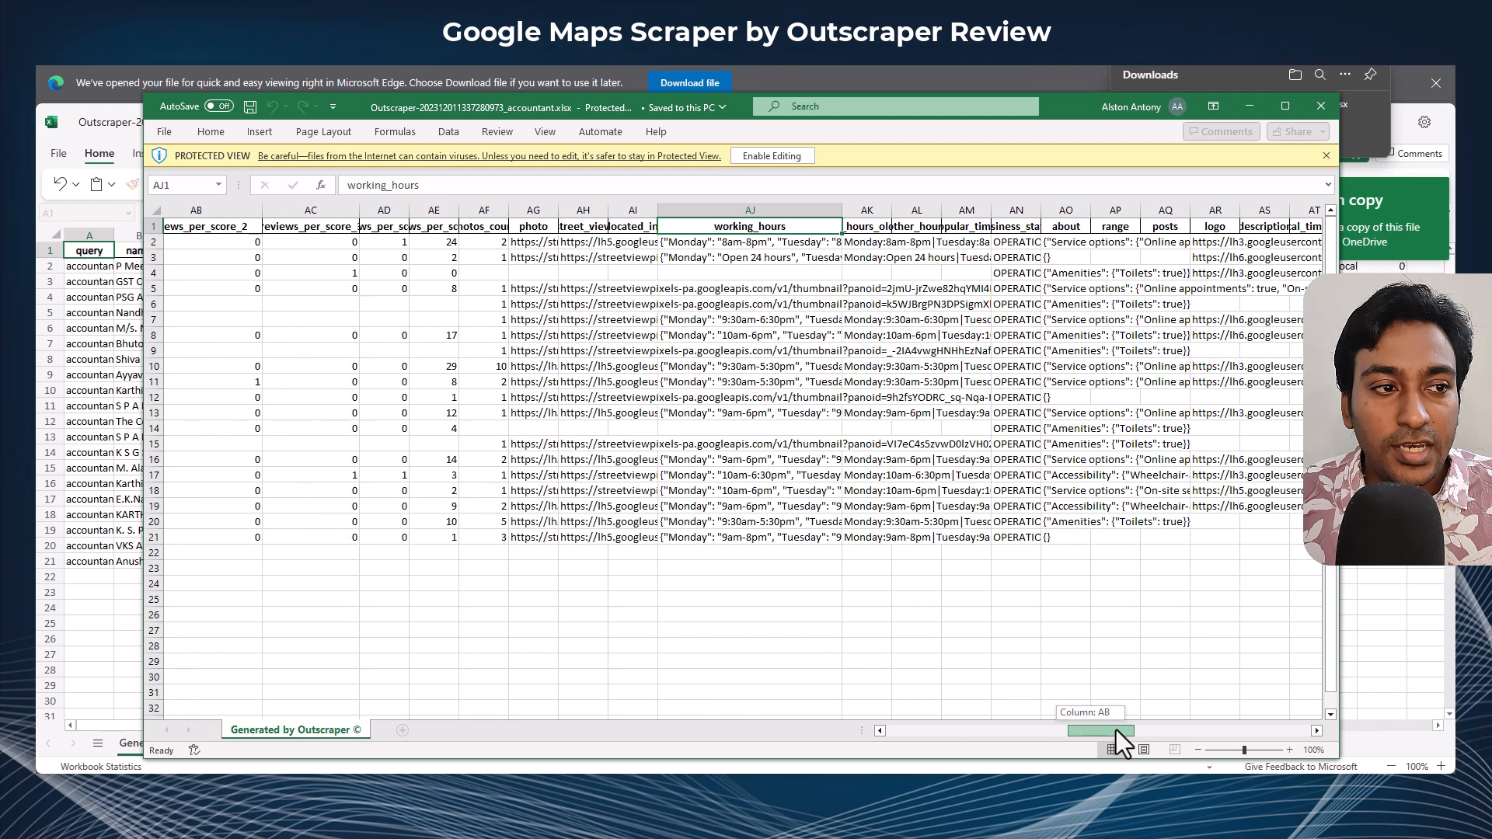
drag(768, 231, 845, 214)
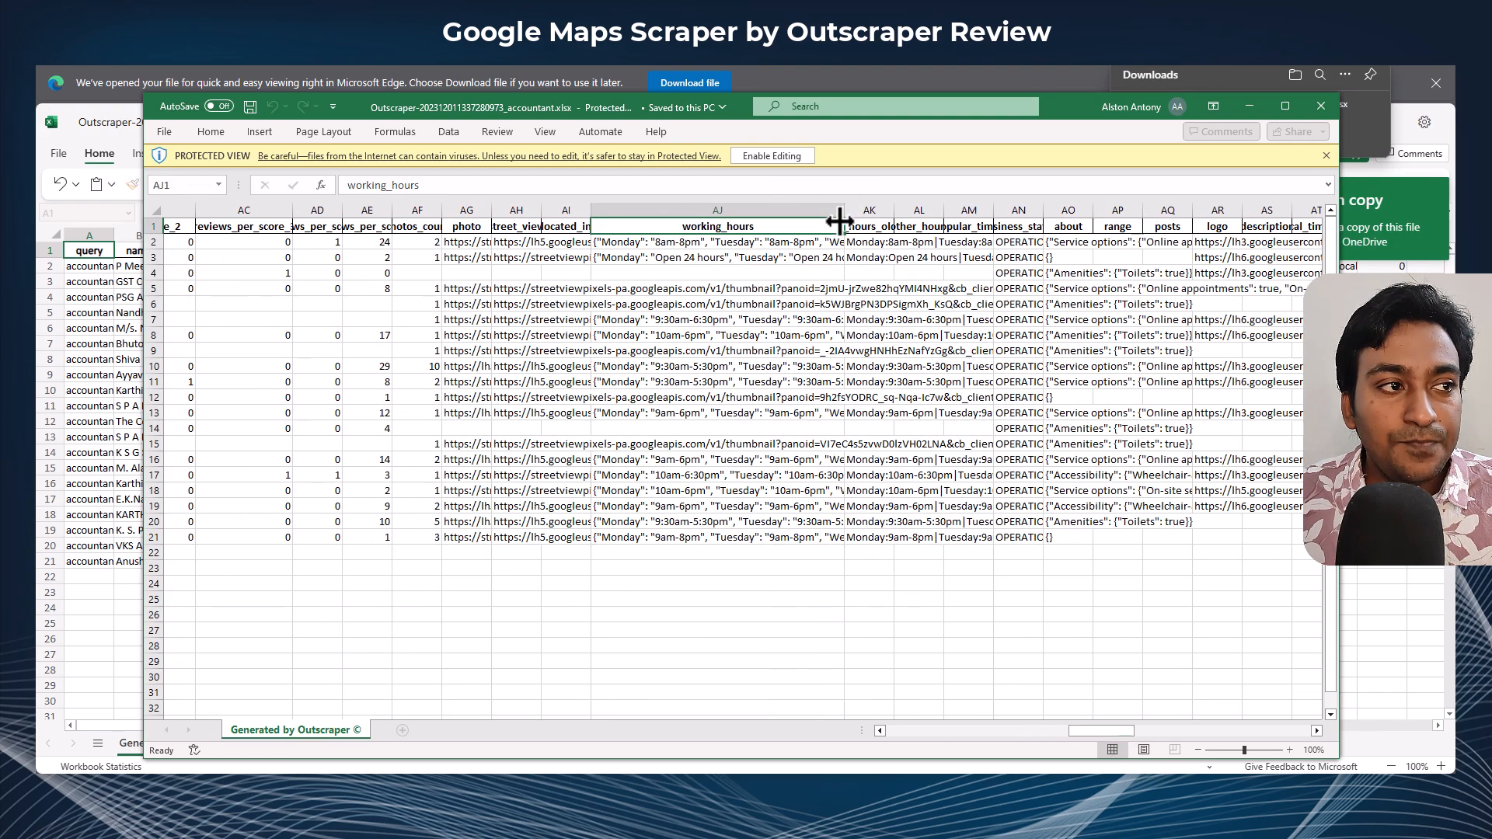
Step: Widen the working_hours_old_format column and examine the opening hours listed for the businesses
click(880, 242)
click(880, 227)
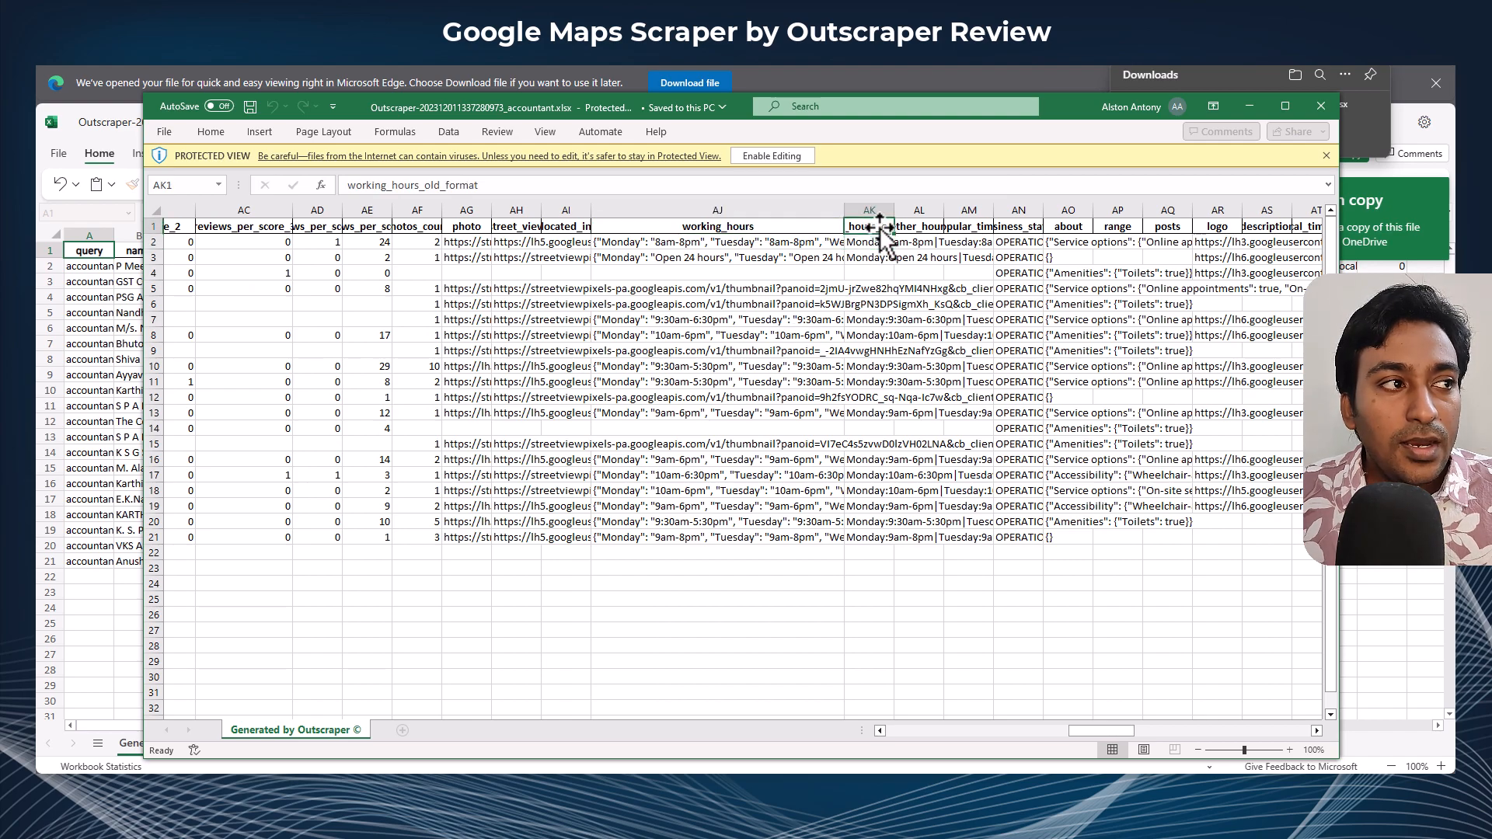
drag(893, 210, 987, 210)
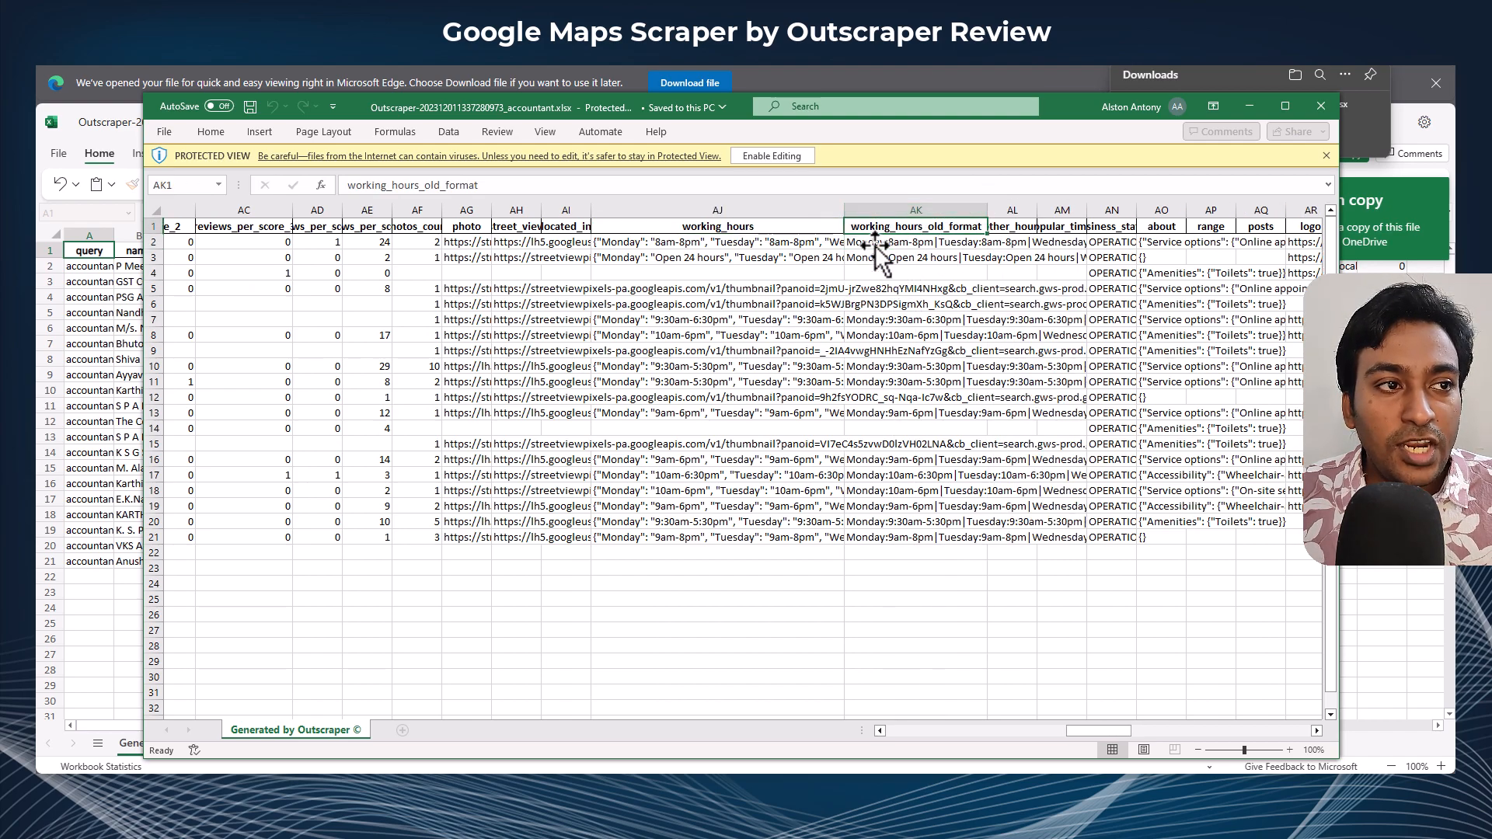
click(880, 243)
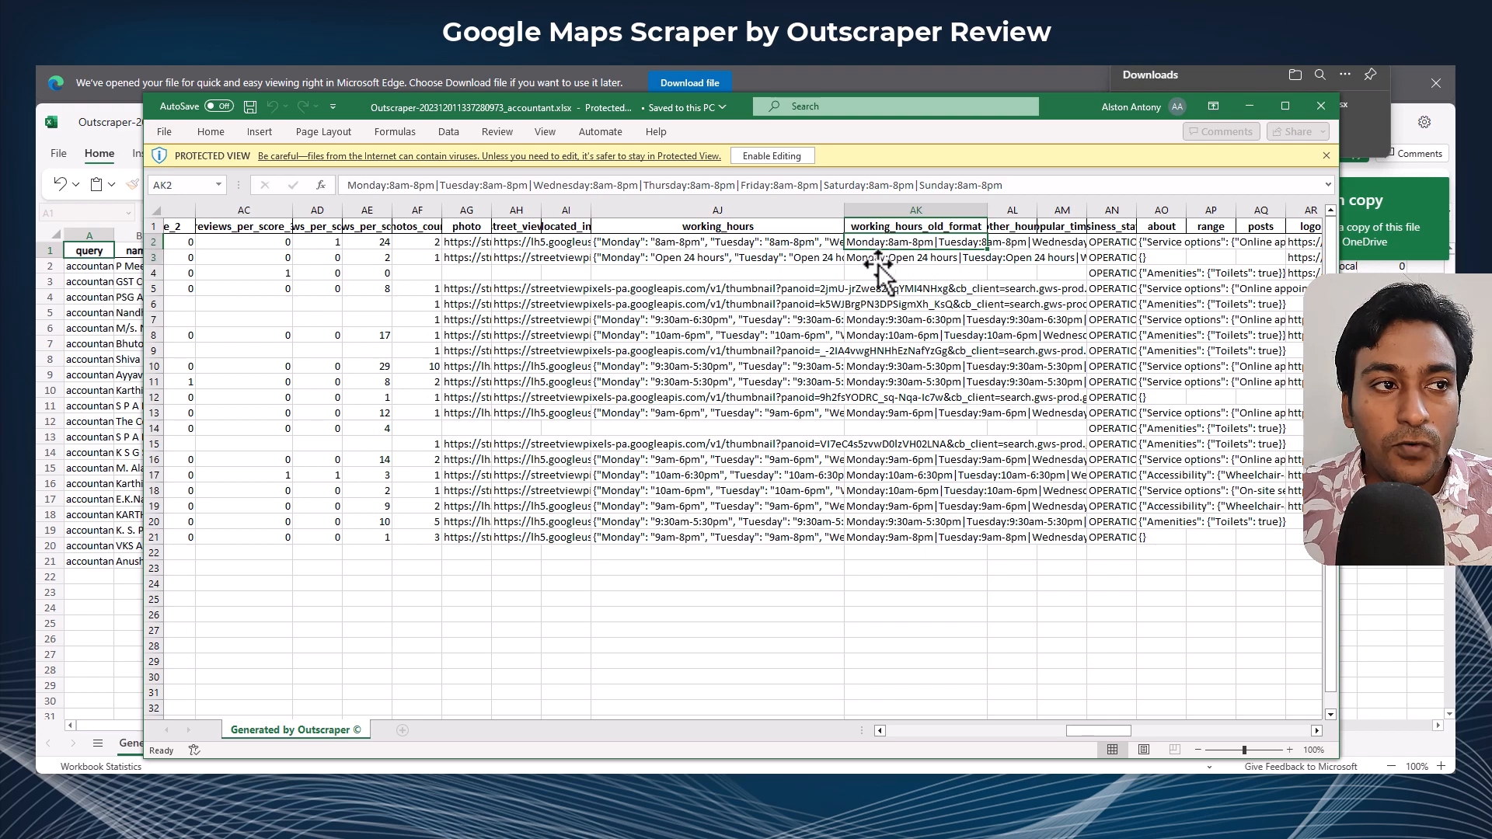
drag(880, 242, 882, 537)
Step: Check the other_hours and popular_times columns, and widen business_status to show its full values
click(1022, 225)
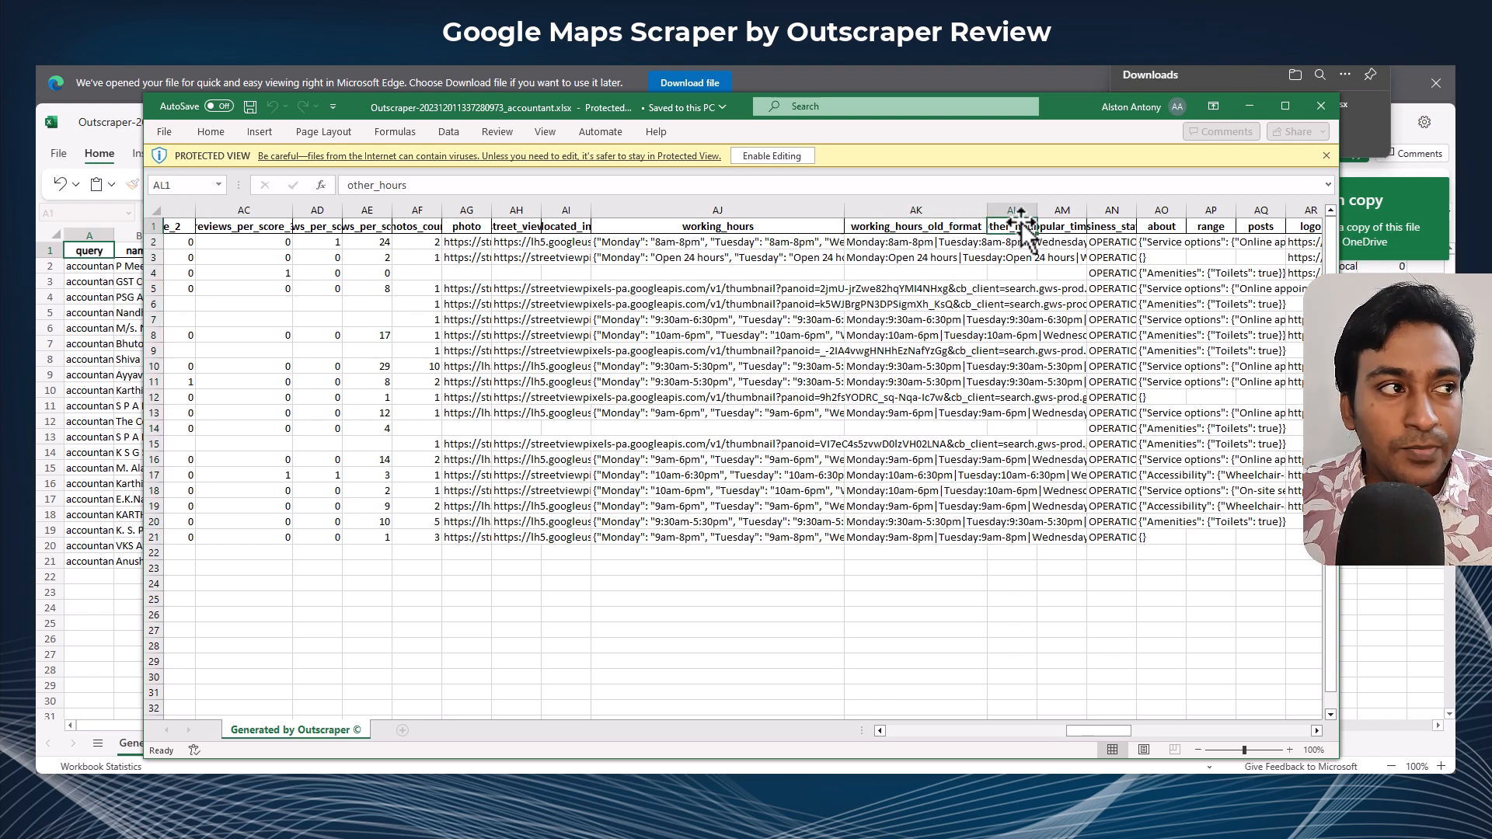
click(1055, 227)
click(1101, 227)
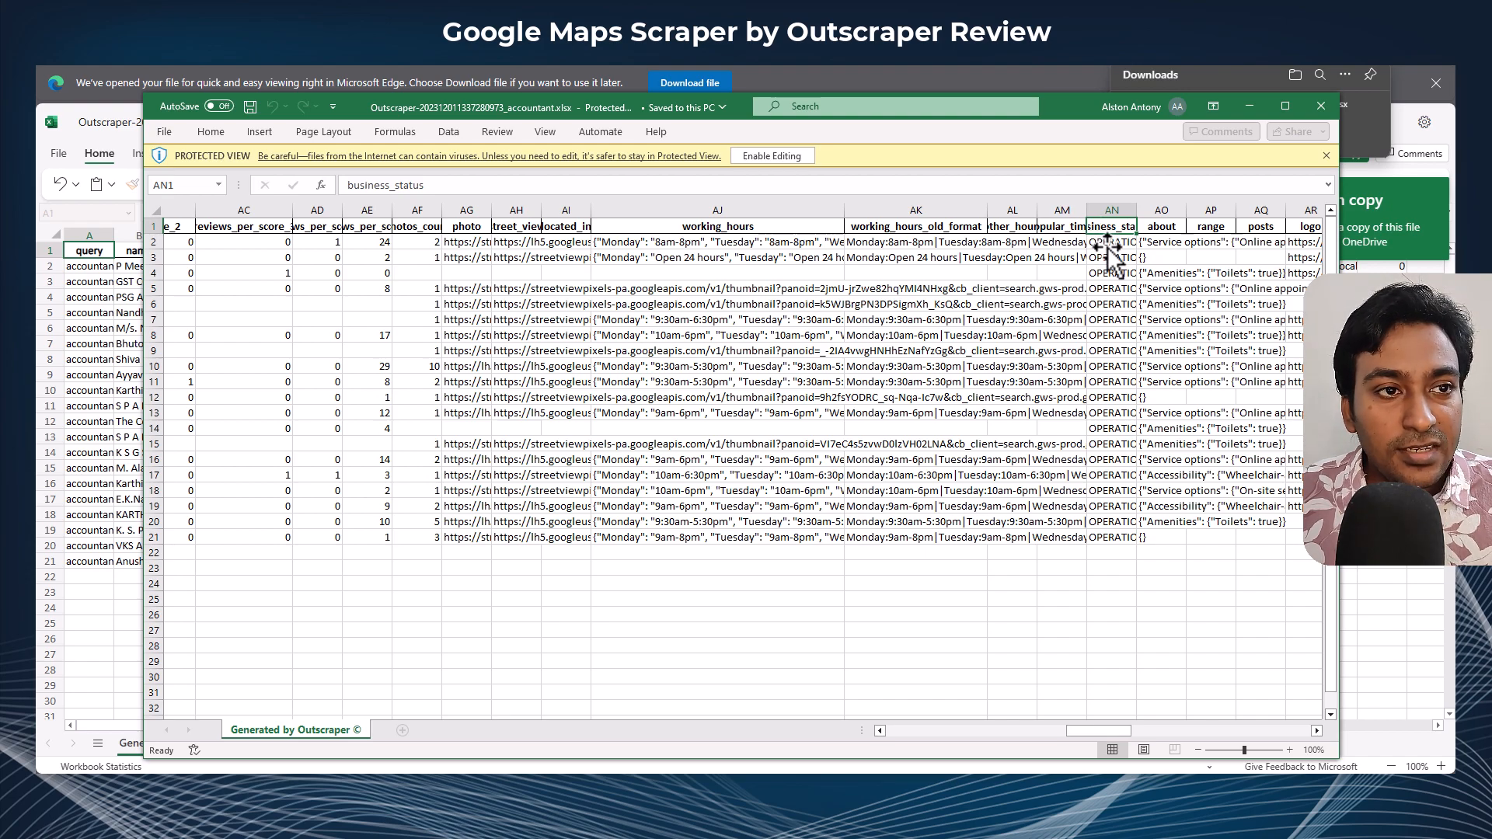
drag(1137, 209, 1144, 542)
Step: Examine the about entries and the range, posts, logo and description columns
drag(1111, 724, 1122, 723)
drag(908, 241, 916, 535)
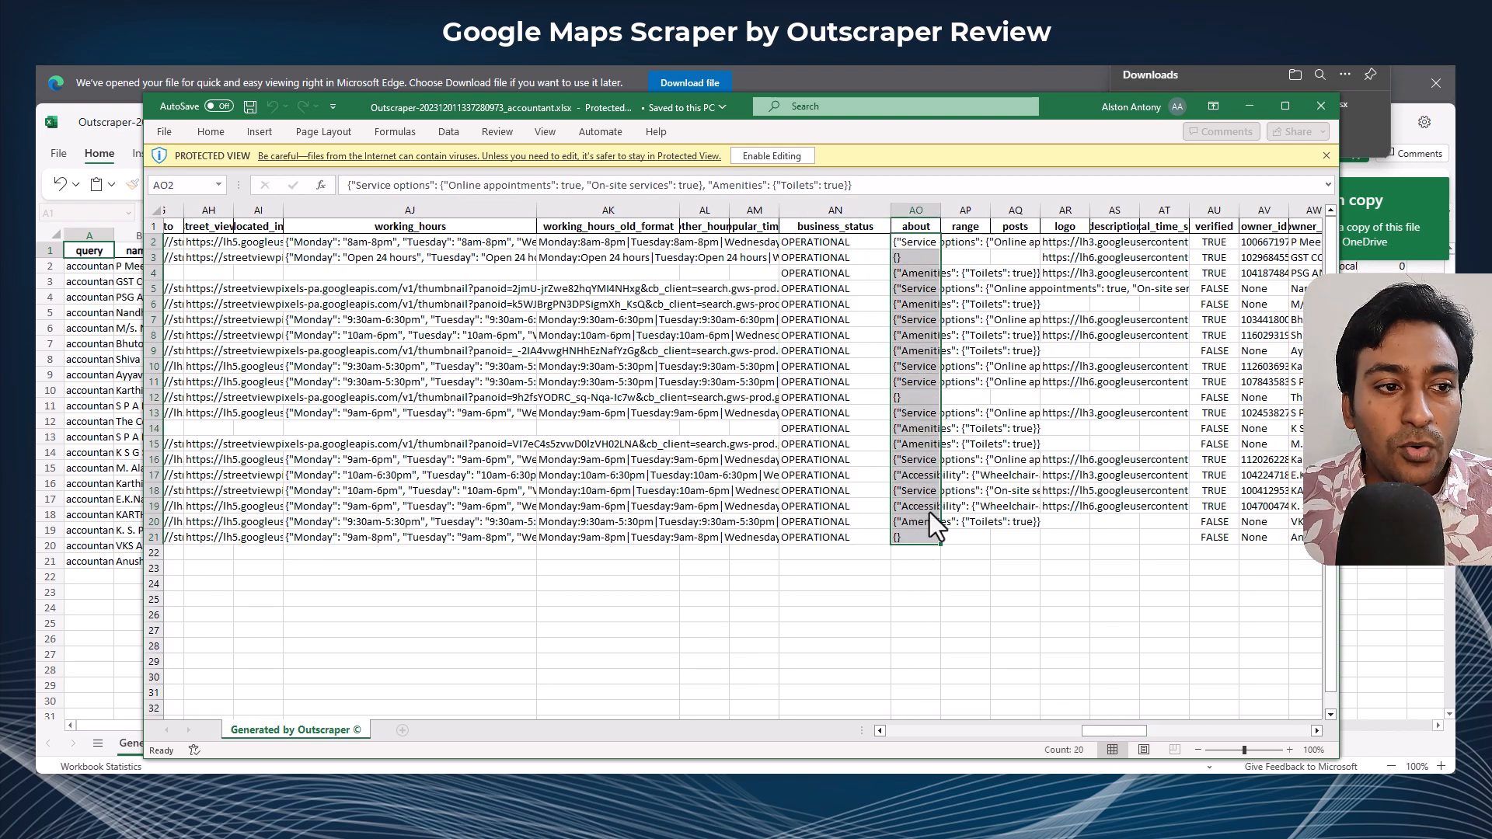
drag(967, 226, 983, 439)
click(1016, 208)
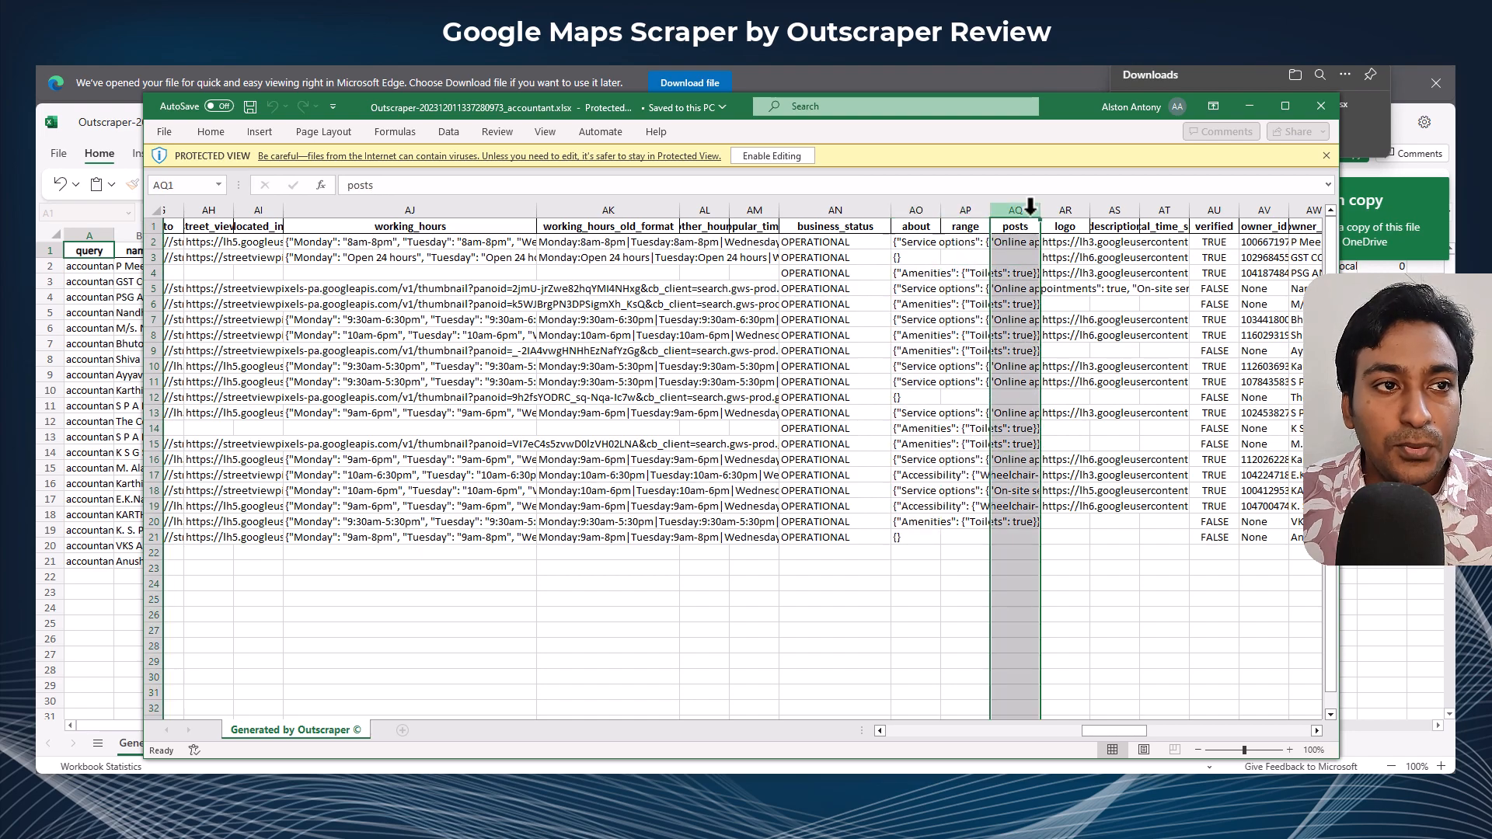
click(1069, 233)
click(1103, 232)
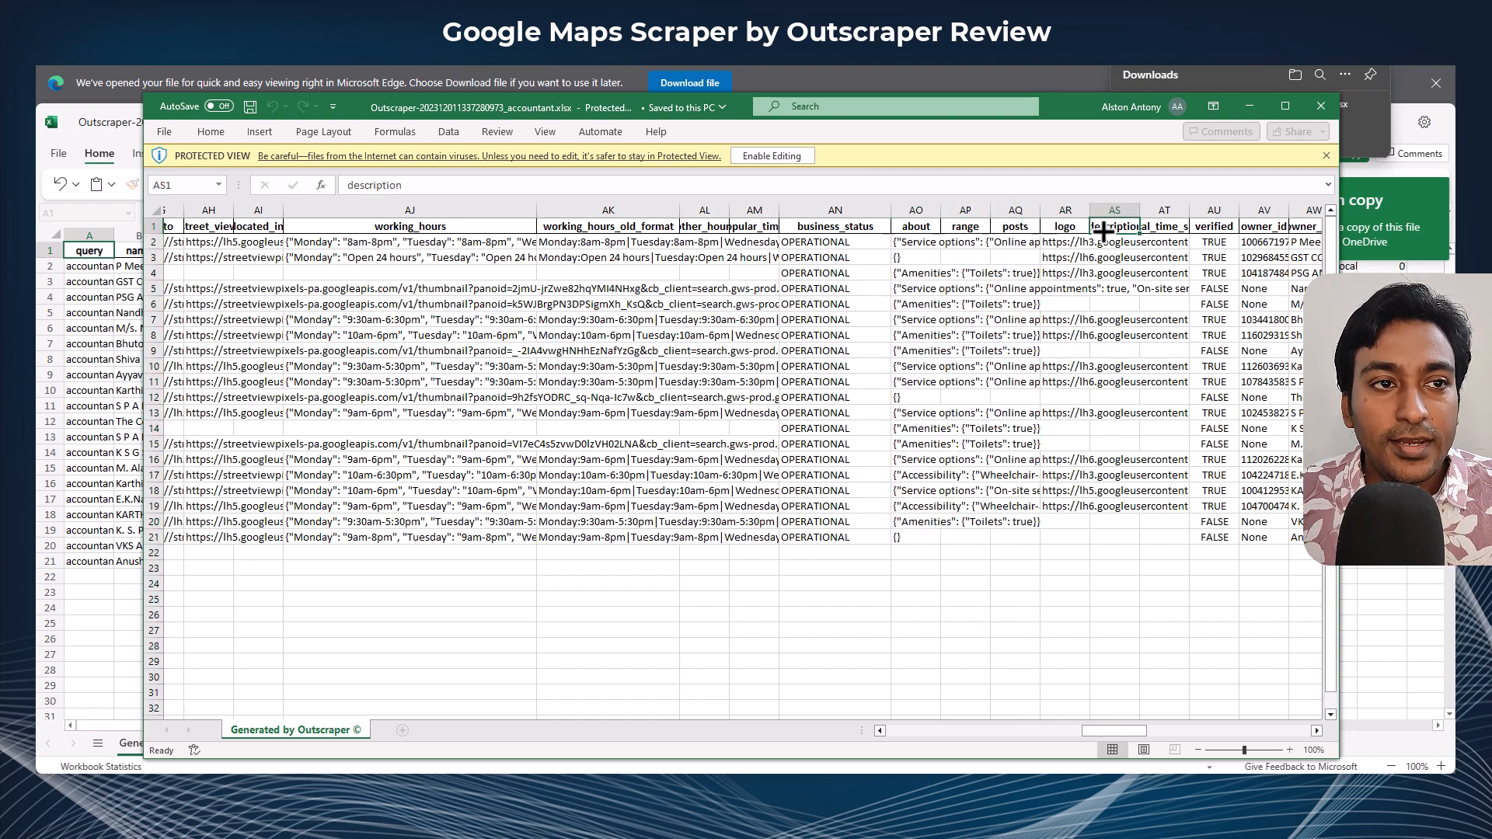
Step: Check the time-spent column and examine which businesses are marked TRUE or FALSE in the verified column
click(1159, 228)
click(1200, 227)
drag(1201, 230, 1213, 538)
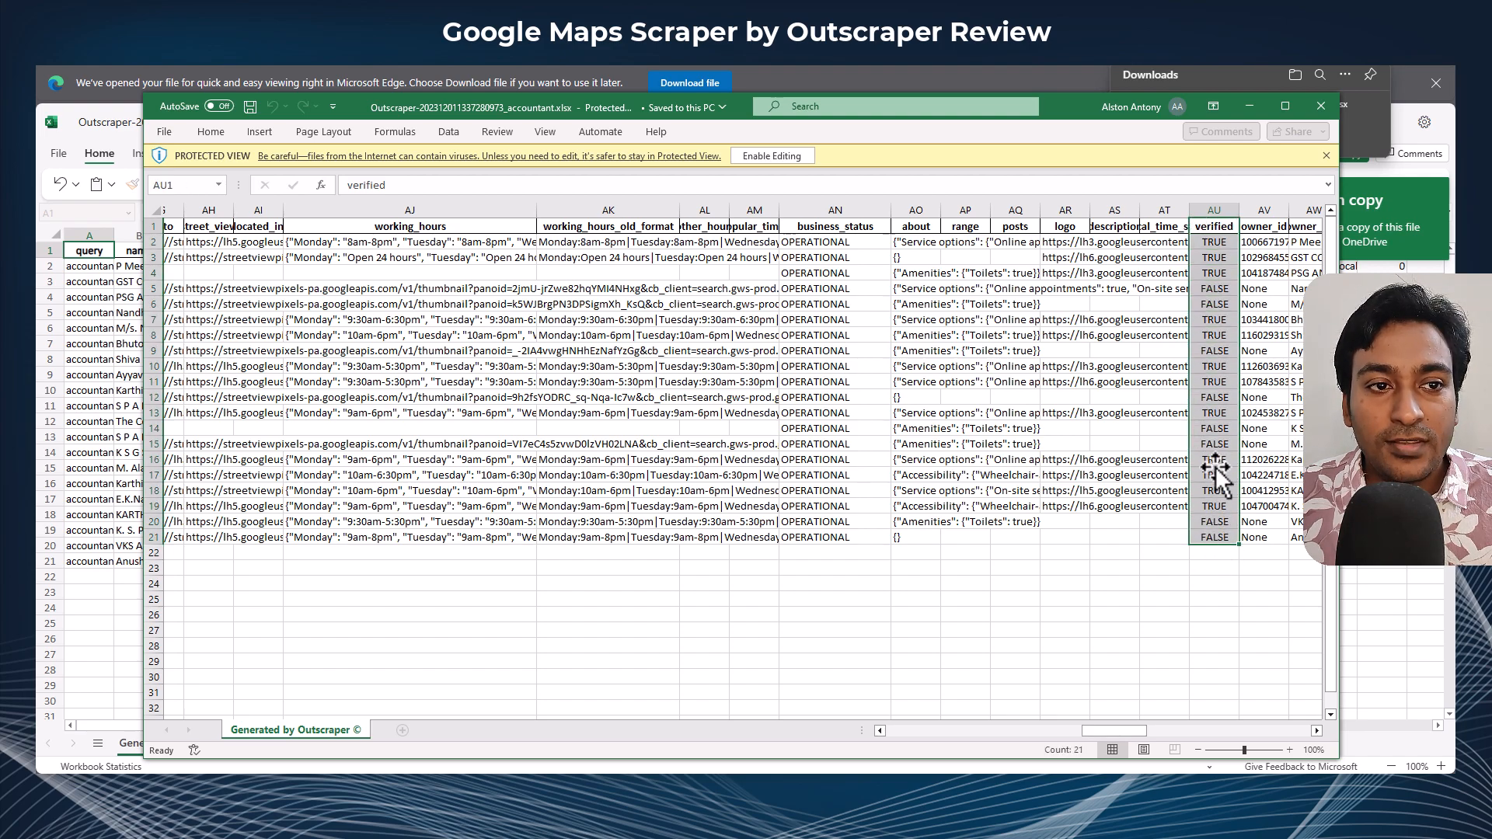
click(1214, 290)
mouse_move(1215, 294)
mouse_down()
mouse_move(1216, 326)
mouse_move(1214, 309)
mouse_up()
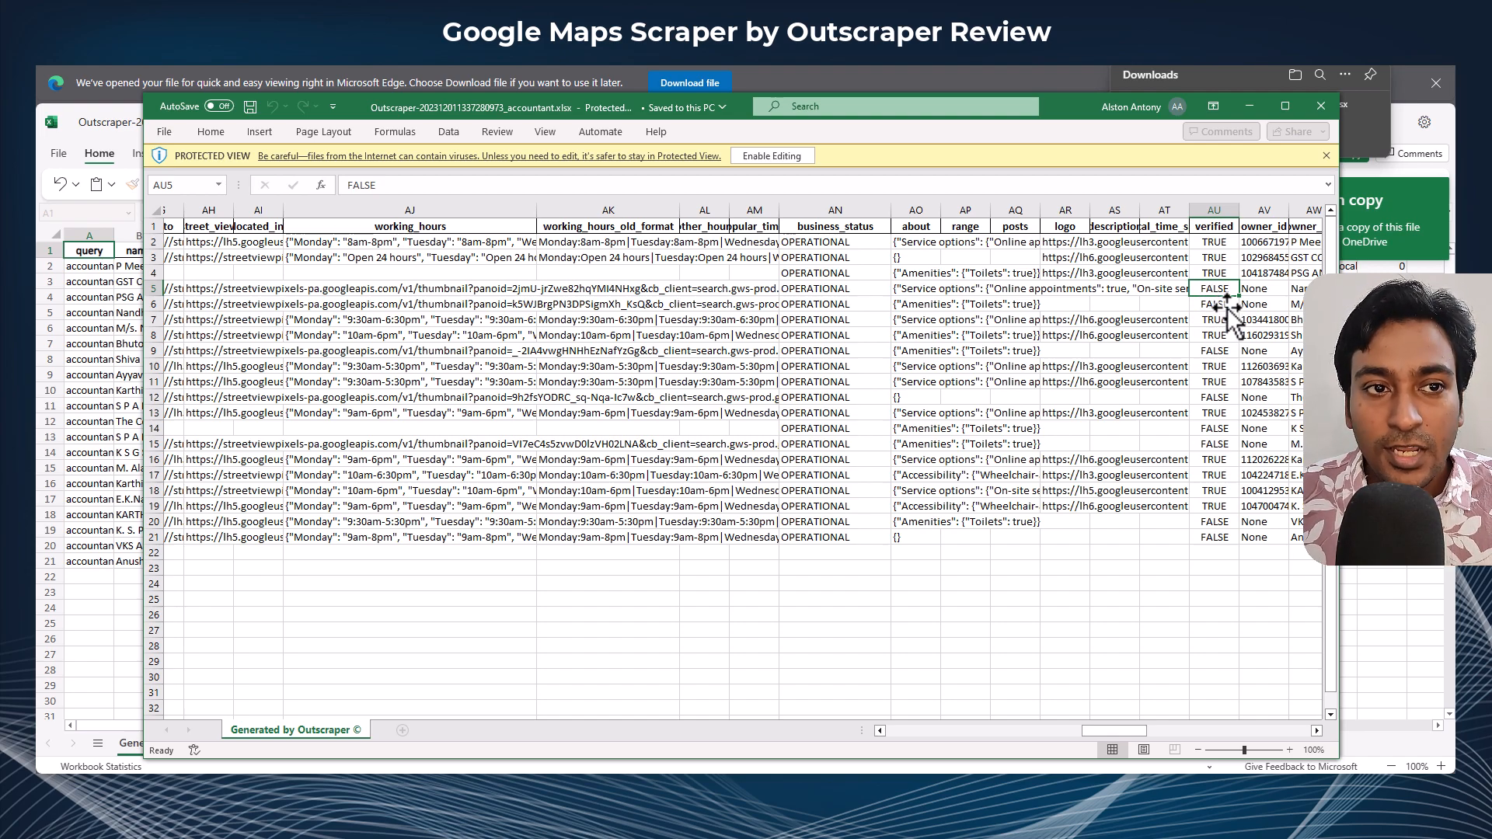
Step: Examine the owner_id, owner_title and owner_link values of the listed businesses
drag(1121, 732, 1133, 731)
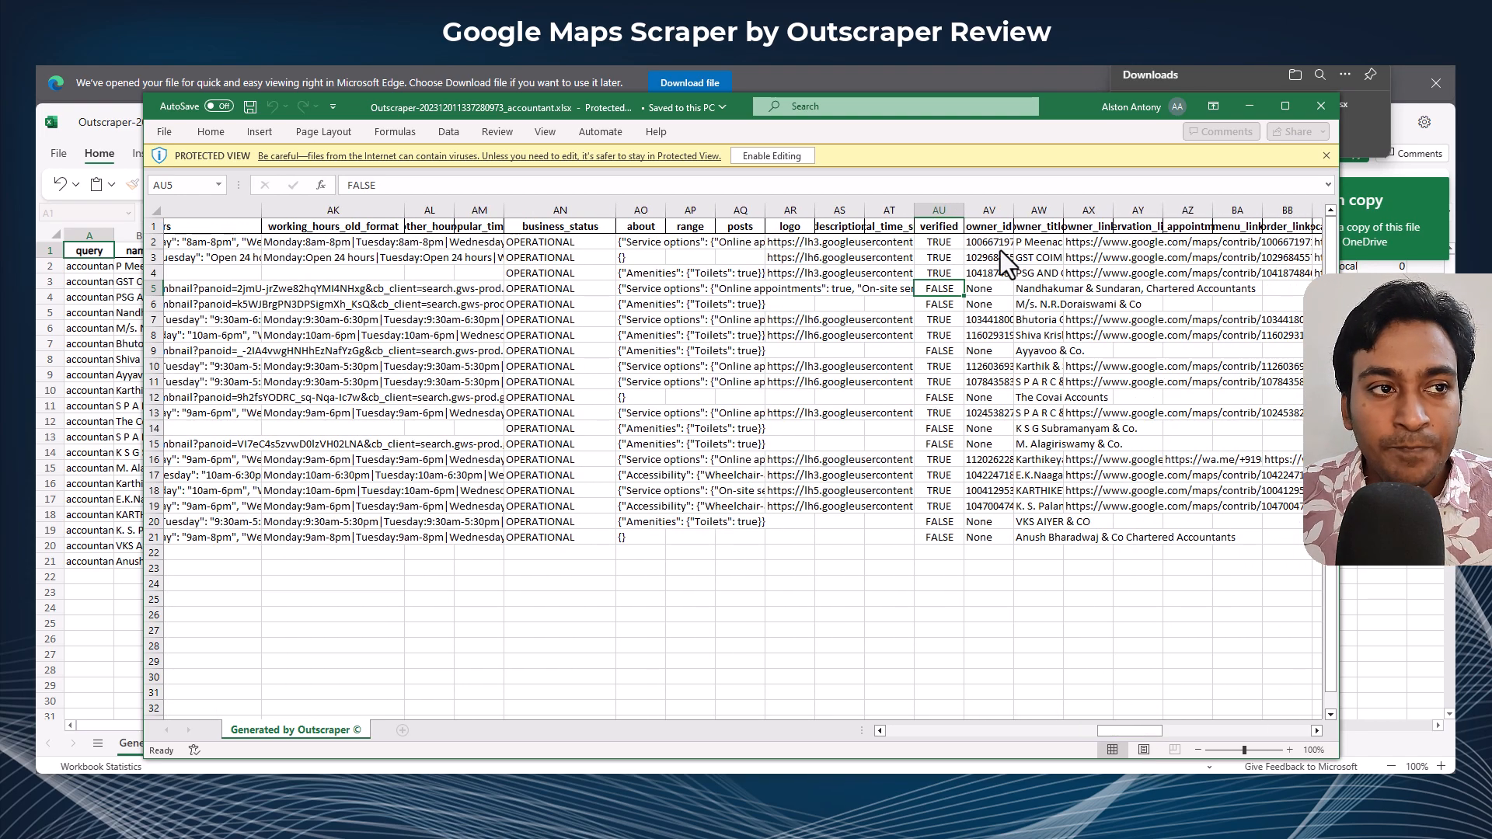
drag(1002, 244, 991, 537)
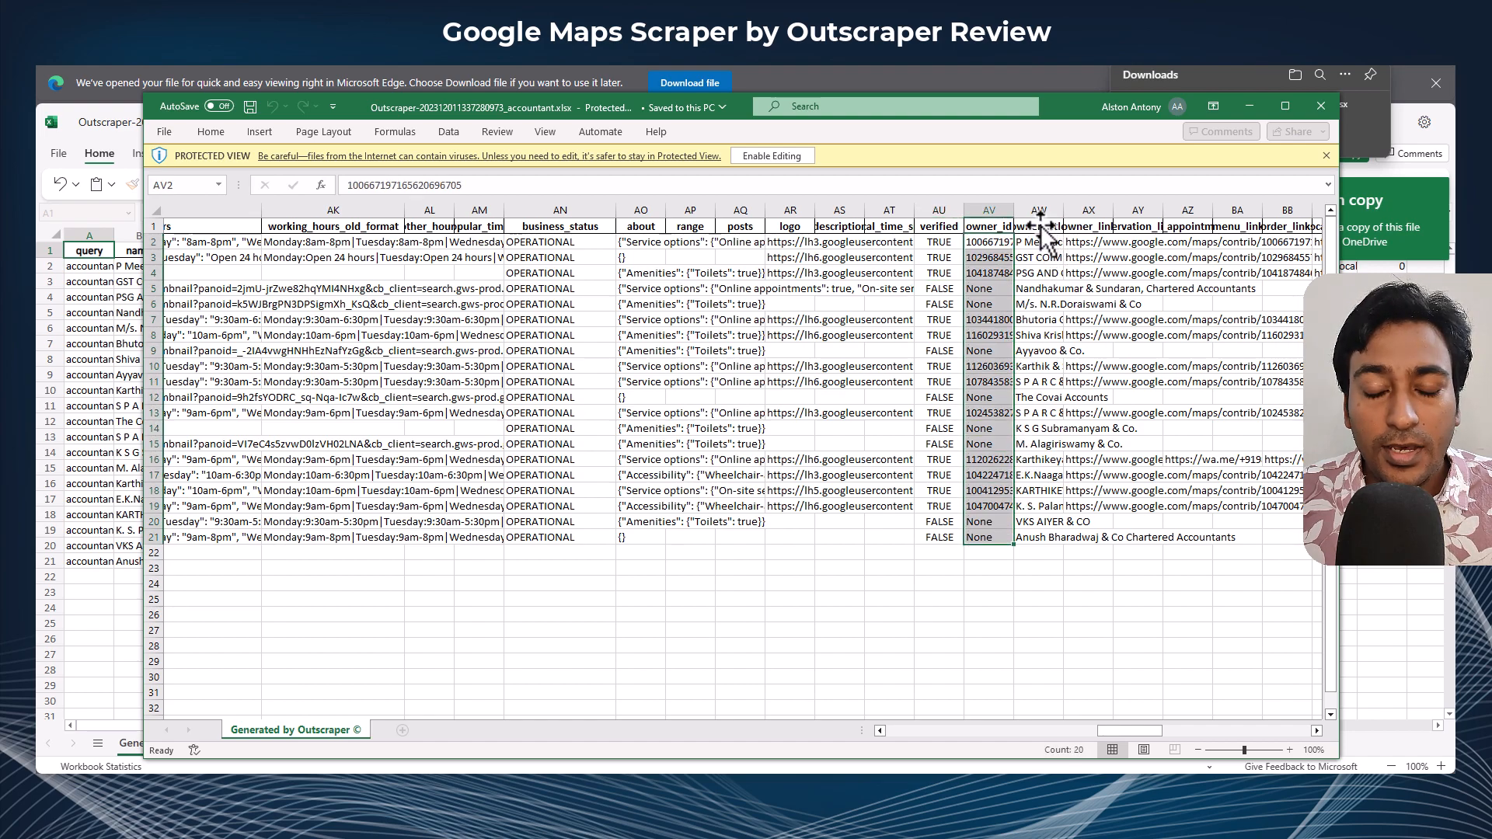
drag(1037, 241, 1037, 435)
drag(1084, 242, 1084, 383)
click(1091, 227)
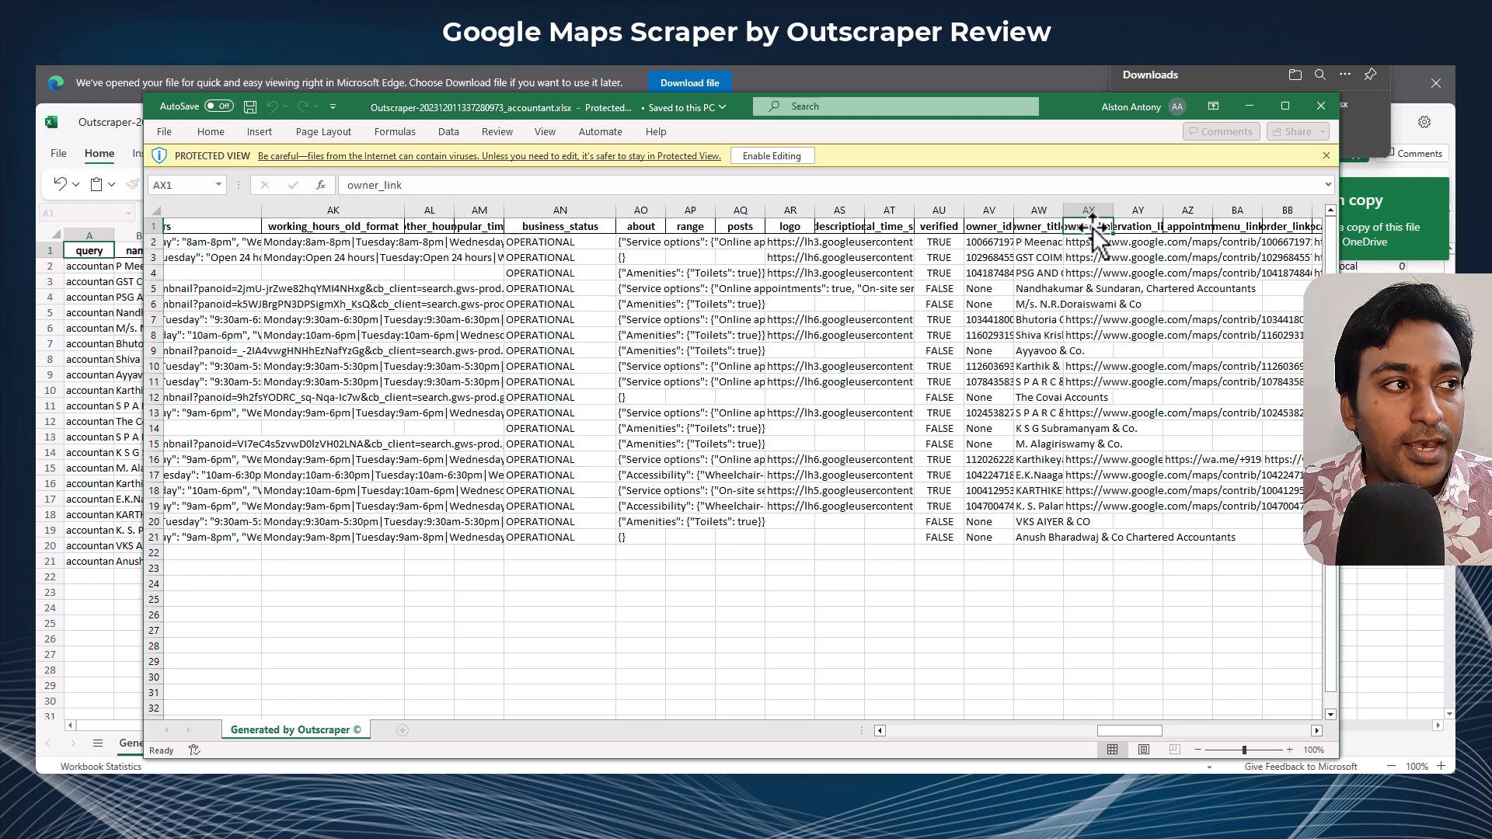
Step: Check the reservation, appointment, menu_link, order and location_link columns
click(1128, 227)
click(1187, 228)
click(1232, 228)
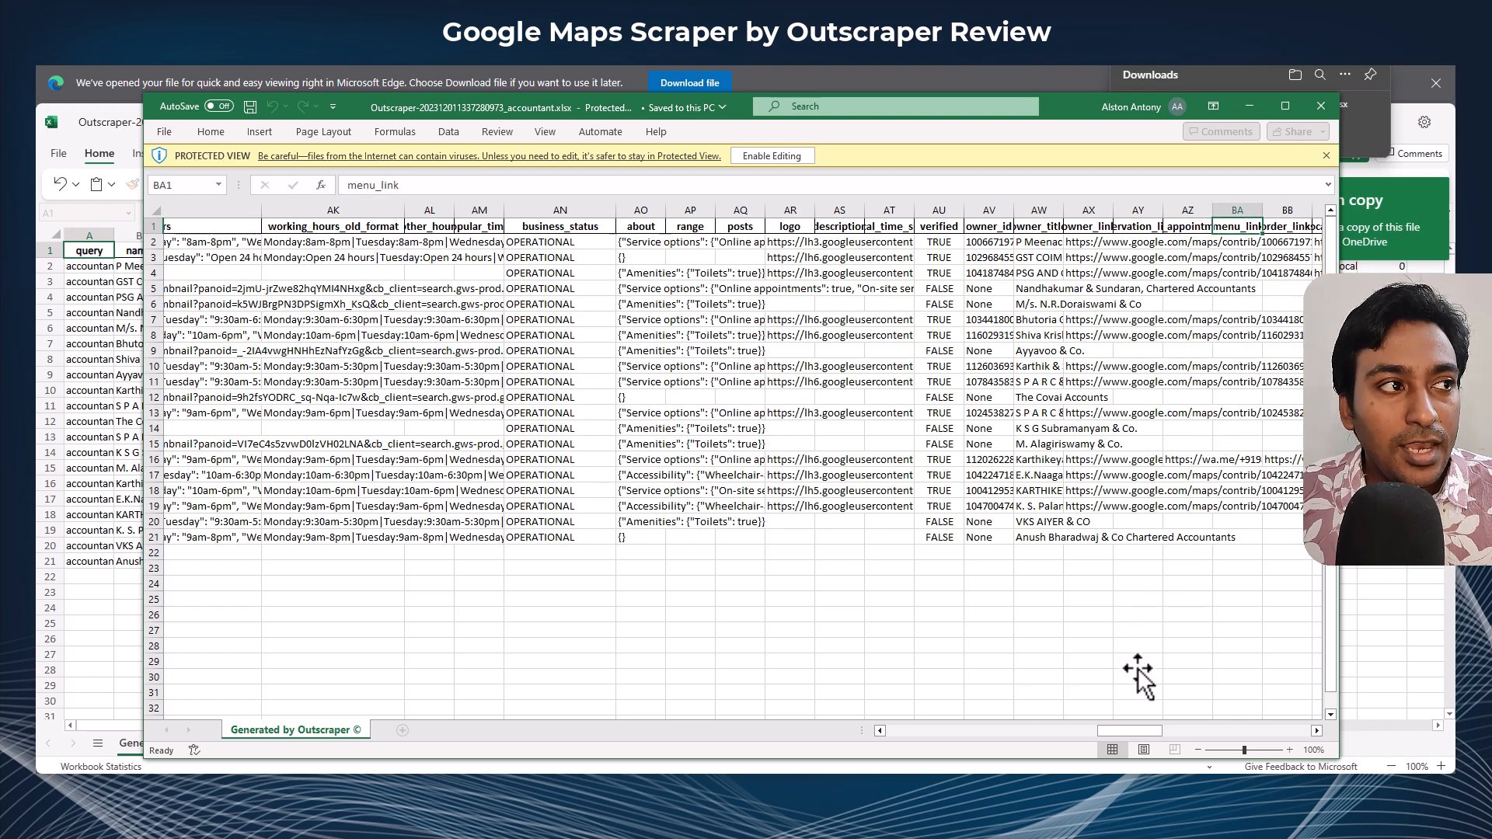
drag(1125, 734, 1149, 730)
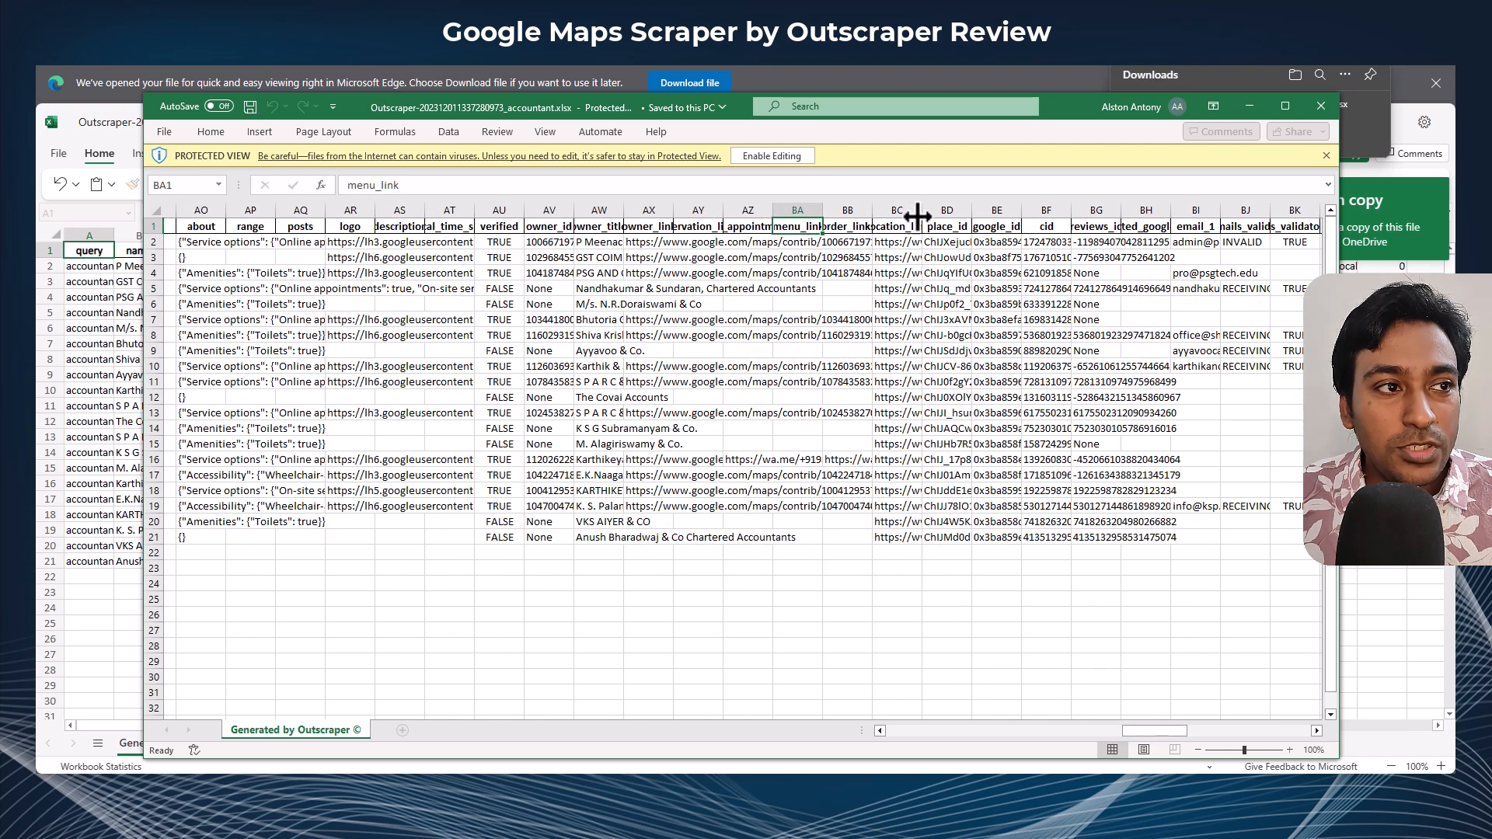
click(861, 227)
click(878, 232)
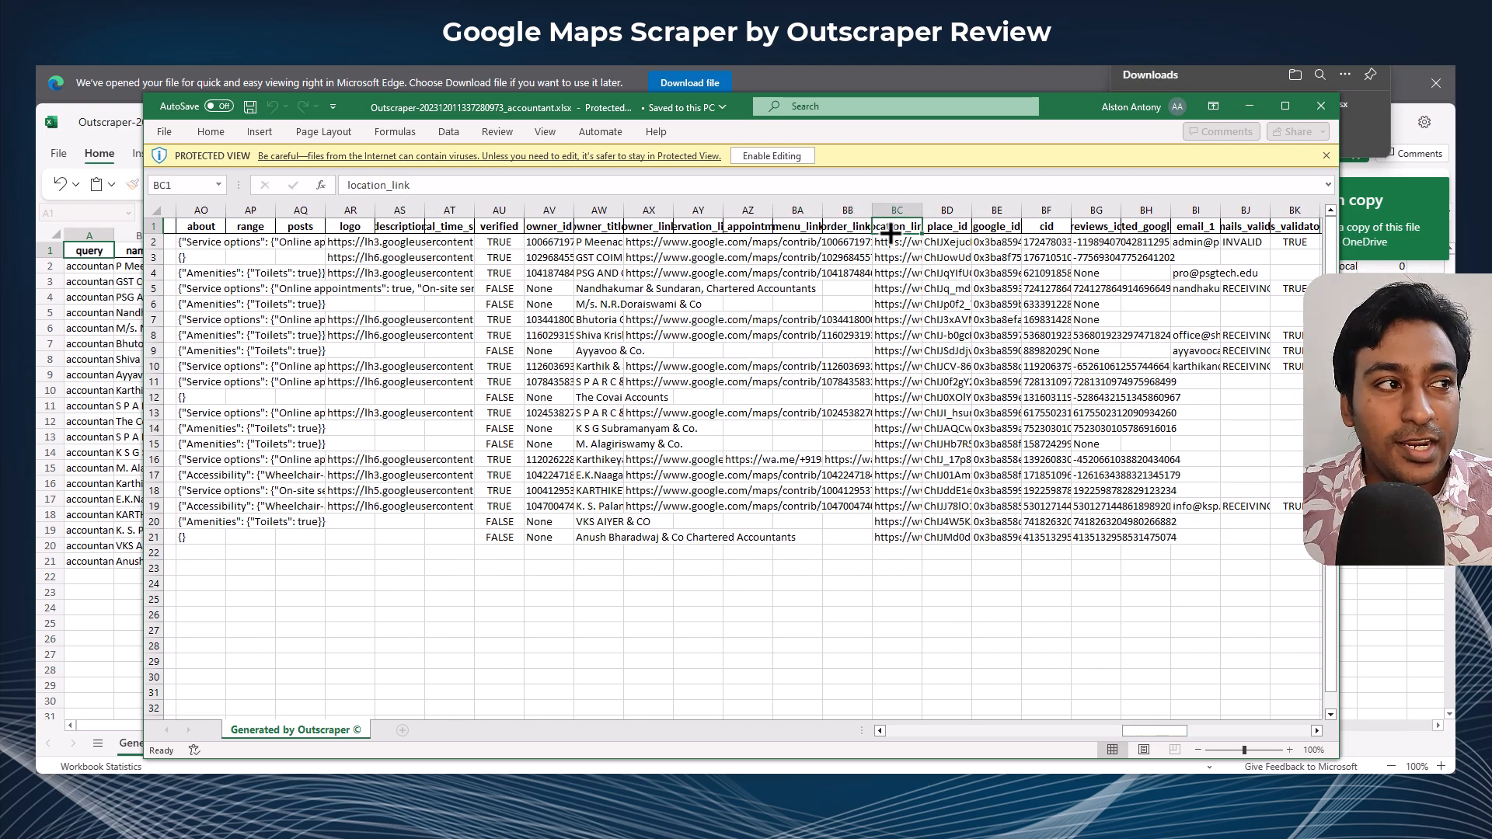
Step: Check the identifier columns place_id, google_id, cid, reviews_id and located_google_id
click(943, 226)
click(993, 229)
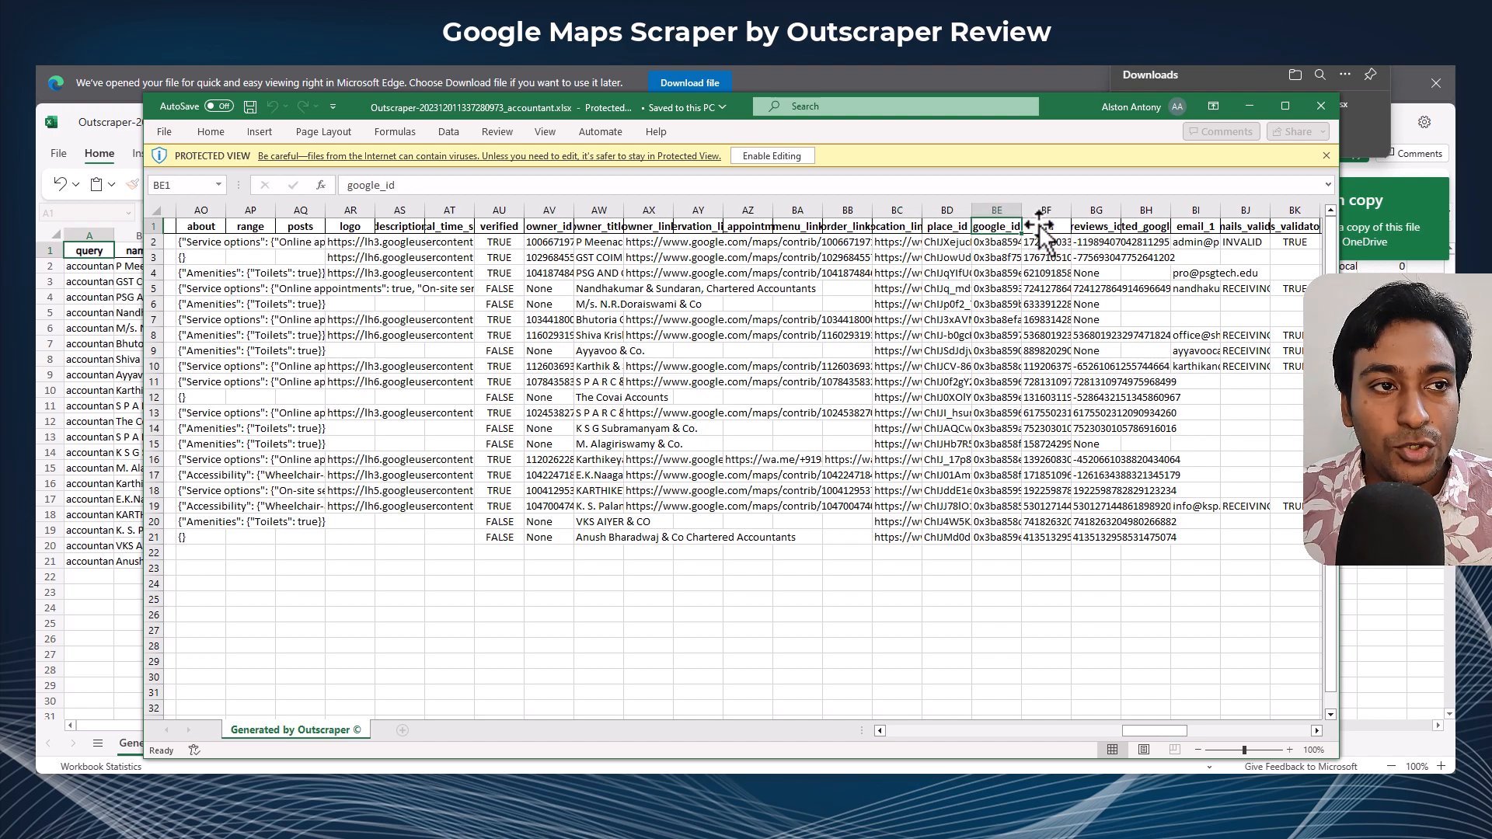
click(1050, 226)
click(1103, 233)
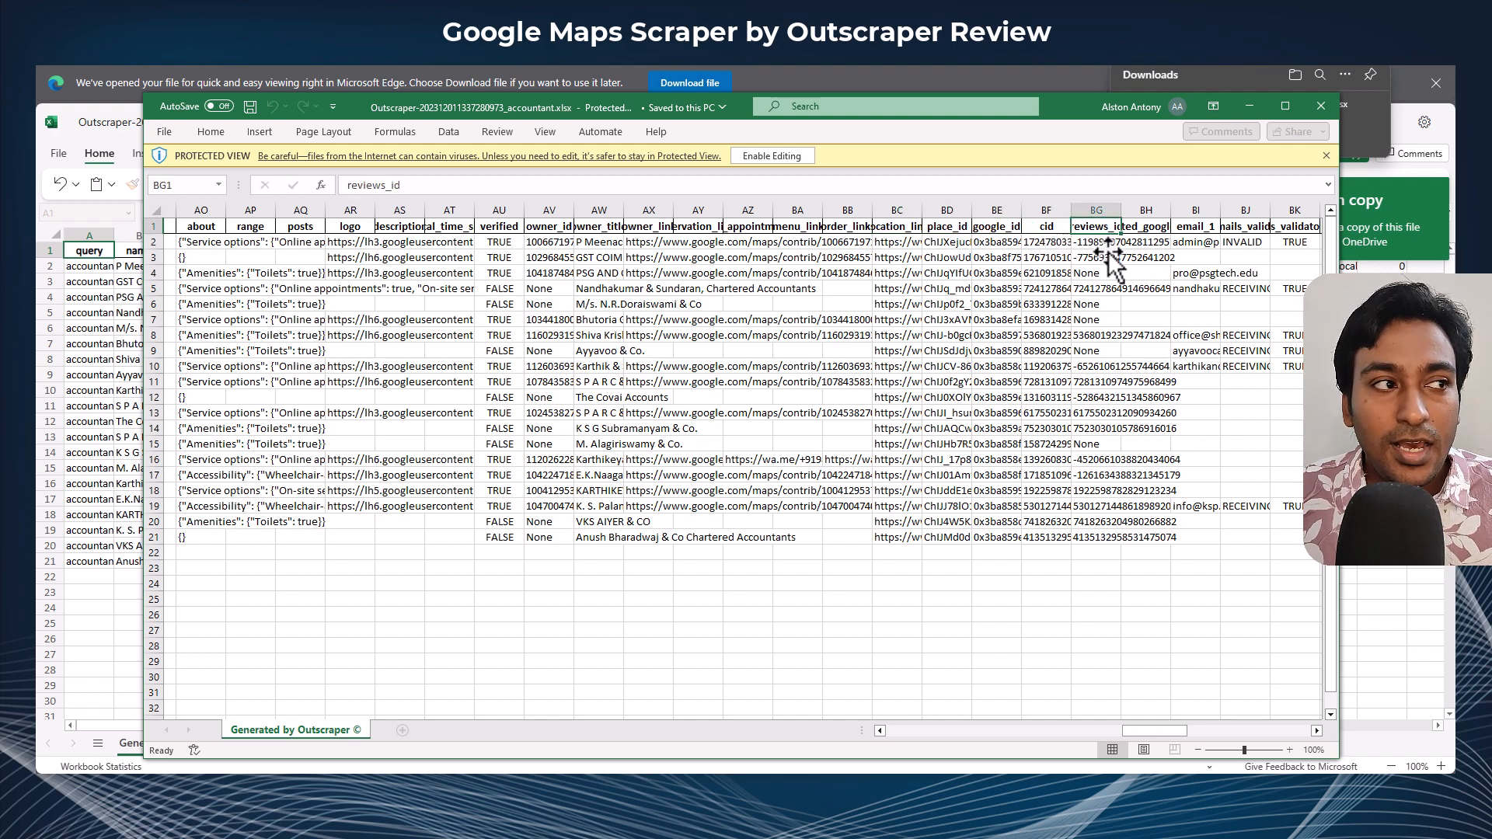
click(1139, 232)
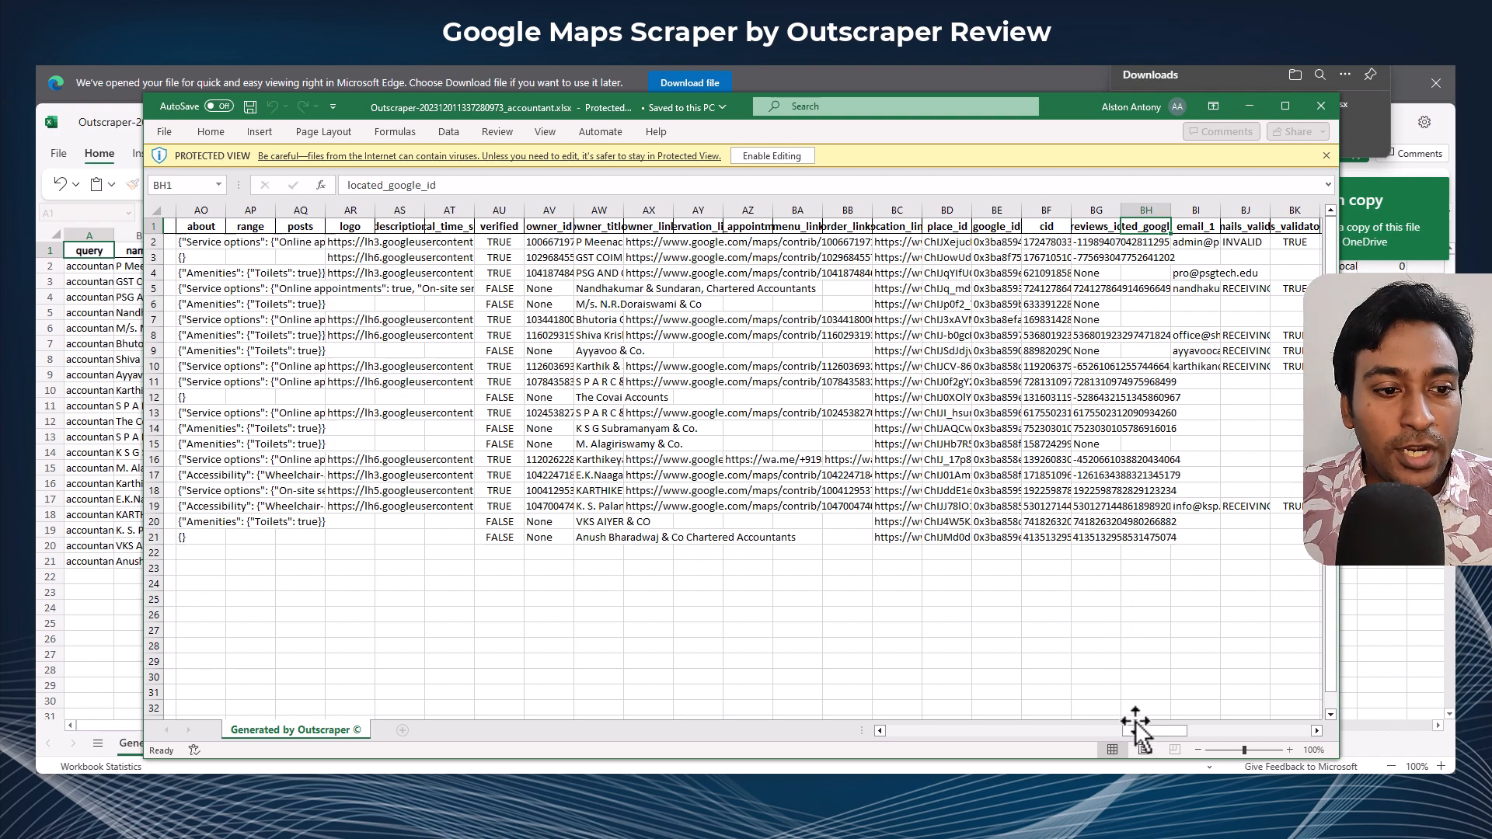
Step: Examine email_1 and its validator columns for status, valid_format, in_blacklist, valid_dns and valid_smtp
drag(1141, 735, 1172, 735)
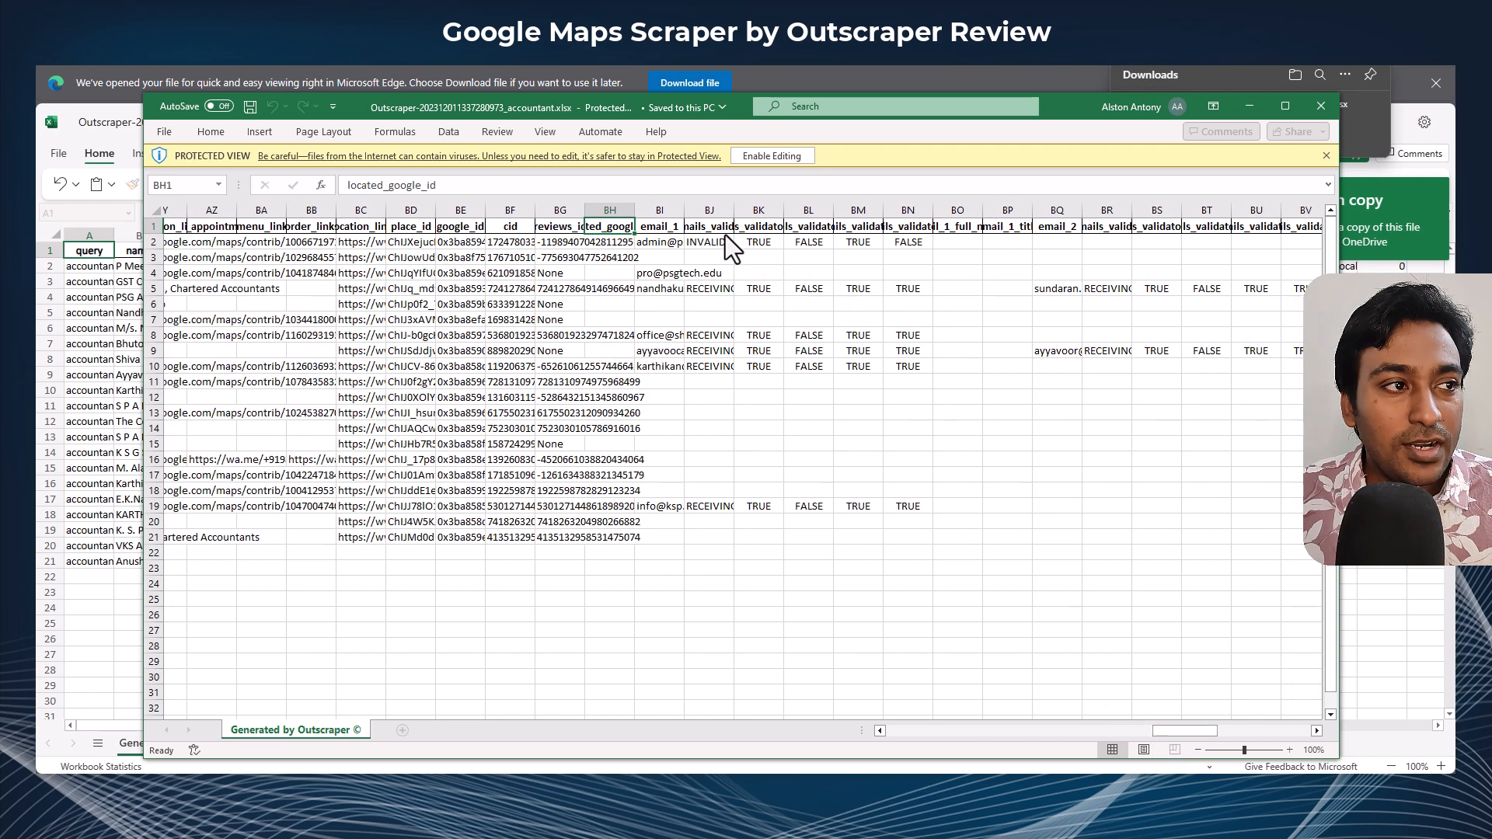
click(660, 227)
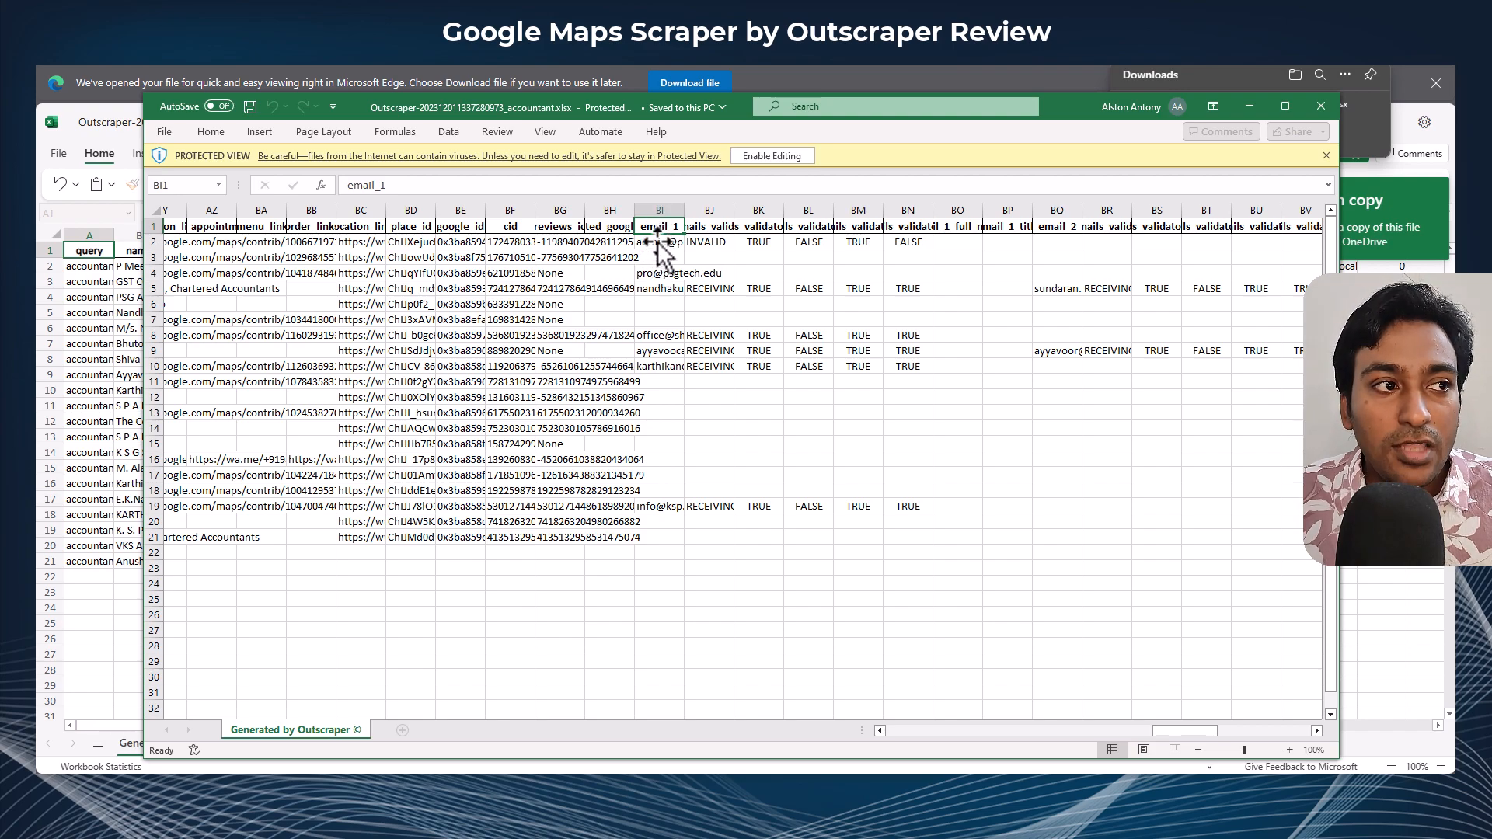
click(709, 227)
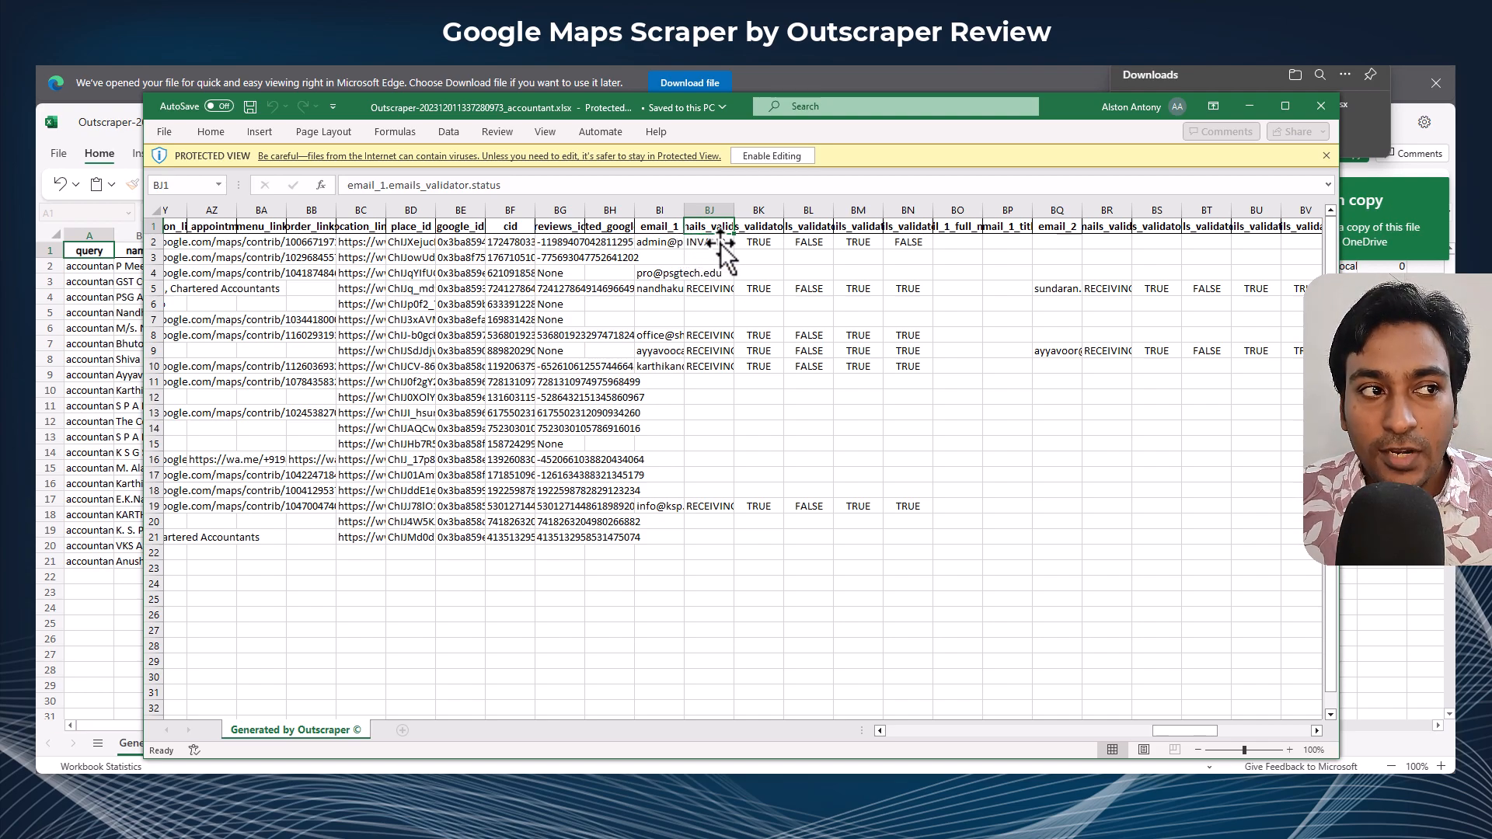
click(770, 226)
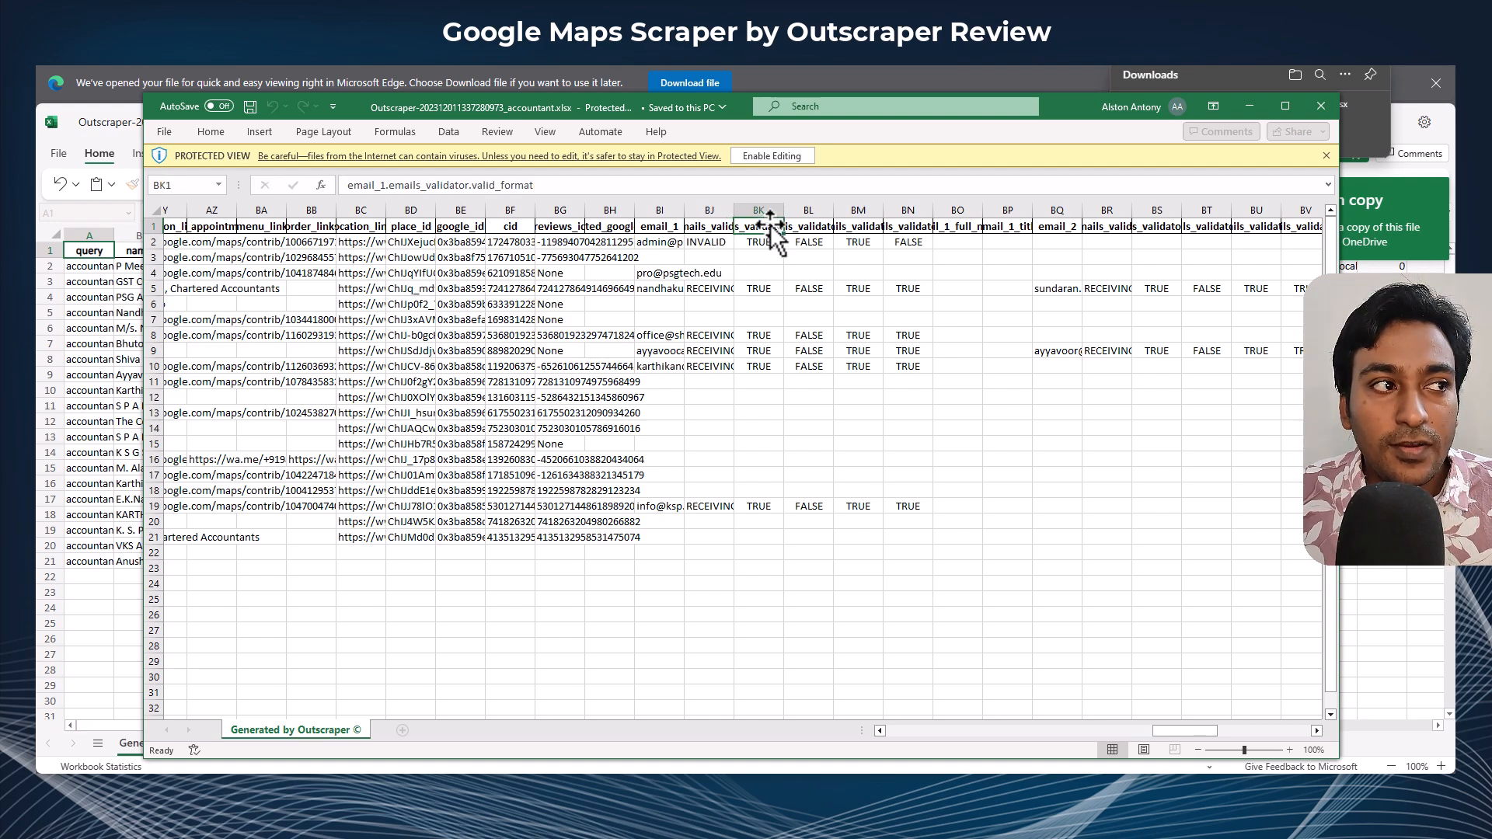
click(798, 225)
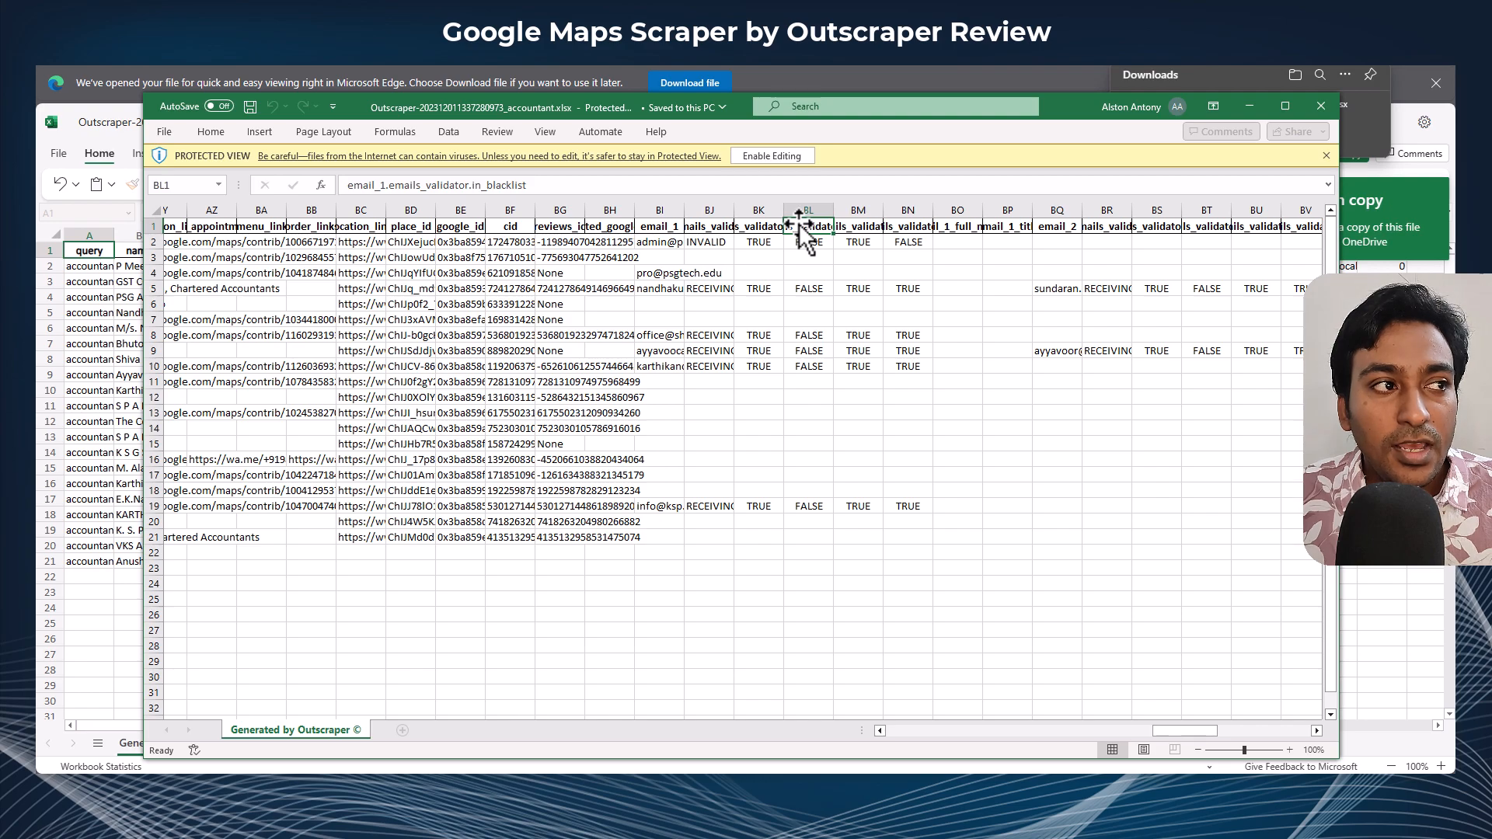
click(847, 227)
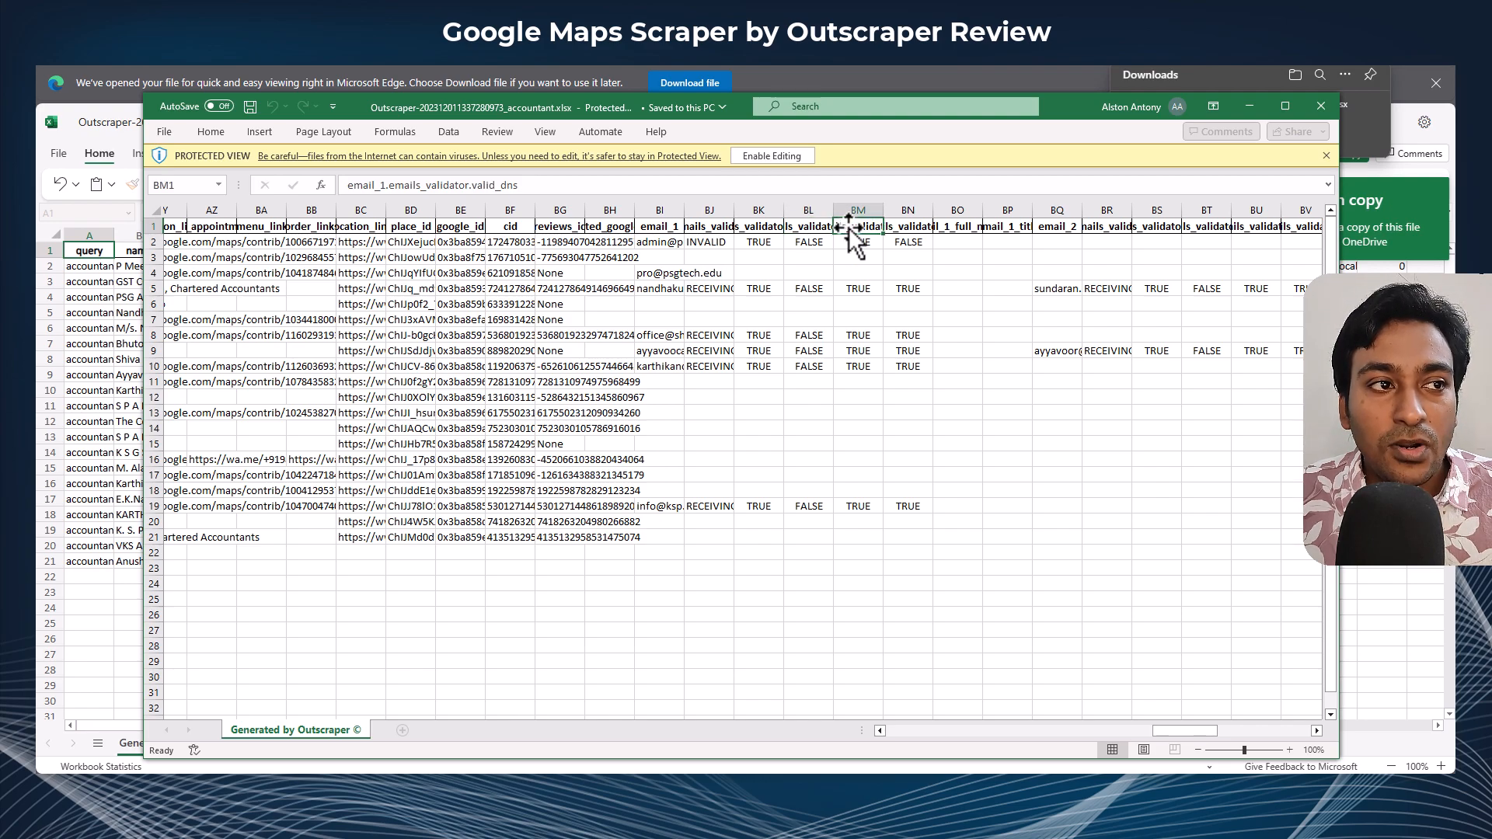
click(904, 226)
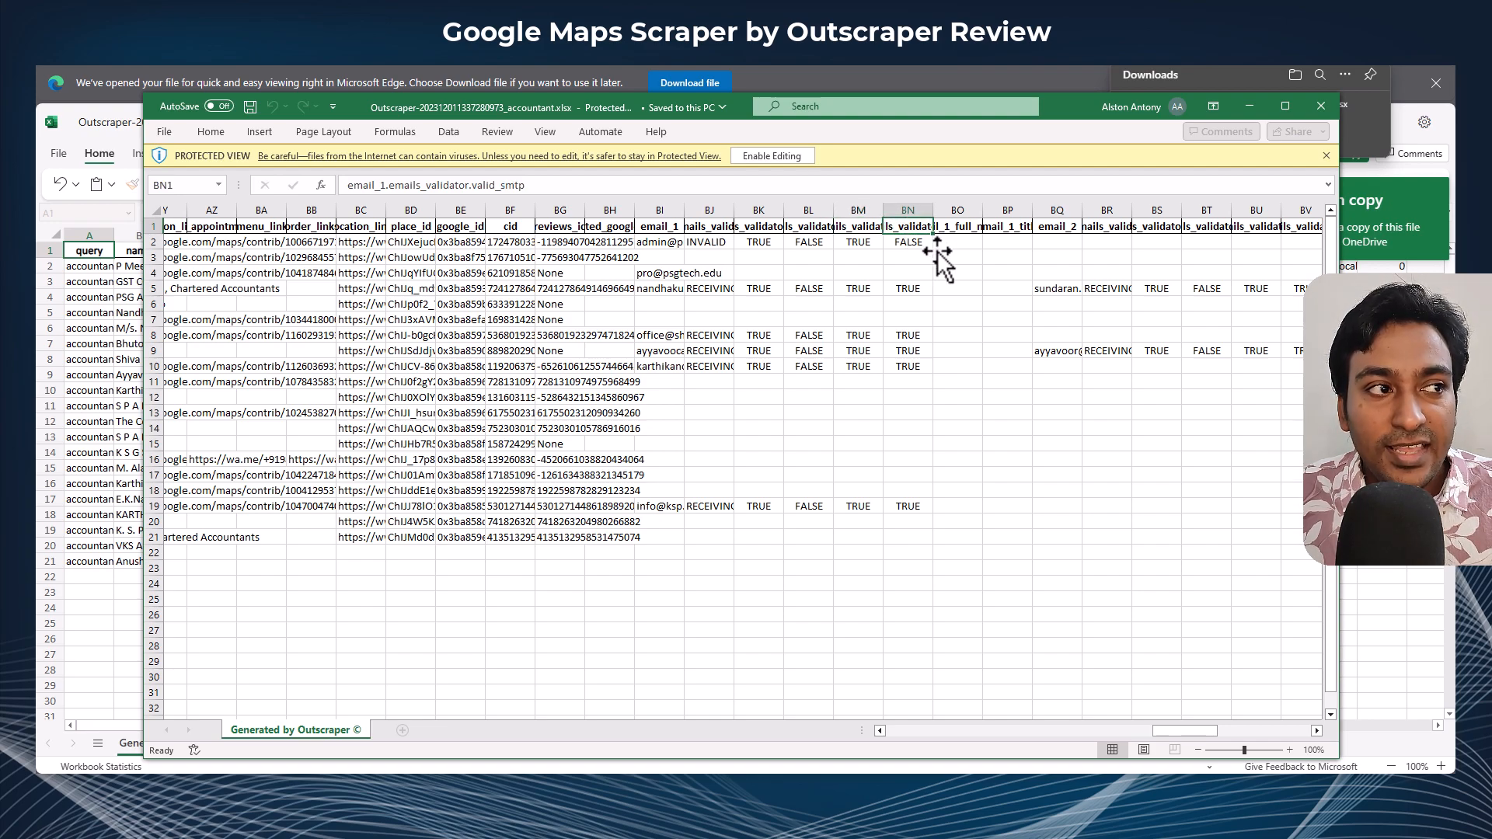
Step: Check the email_1_full_name and email_1_title columns, plus email_2 with its validator status and valid_format
click(970, 227)
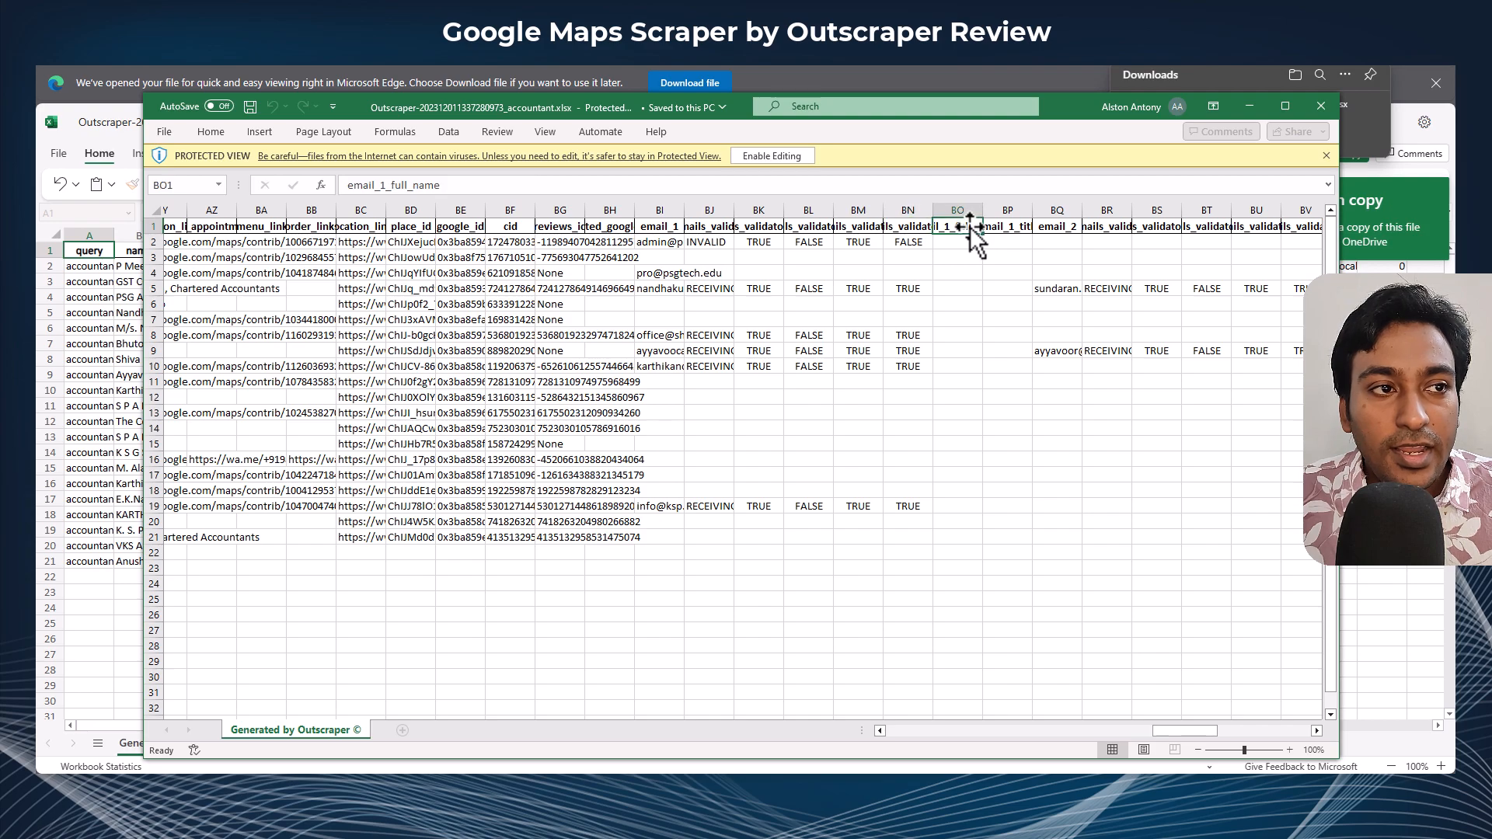
click(1013, 225)
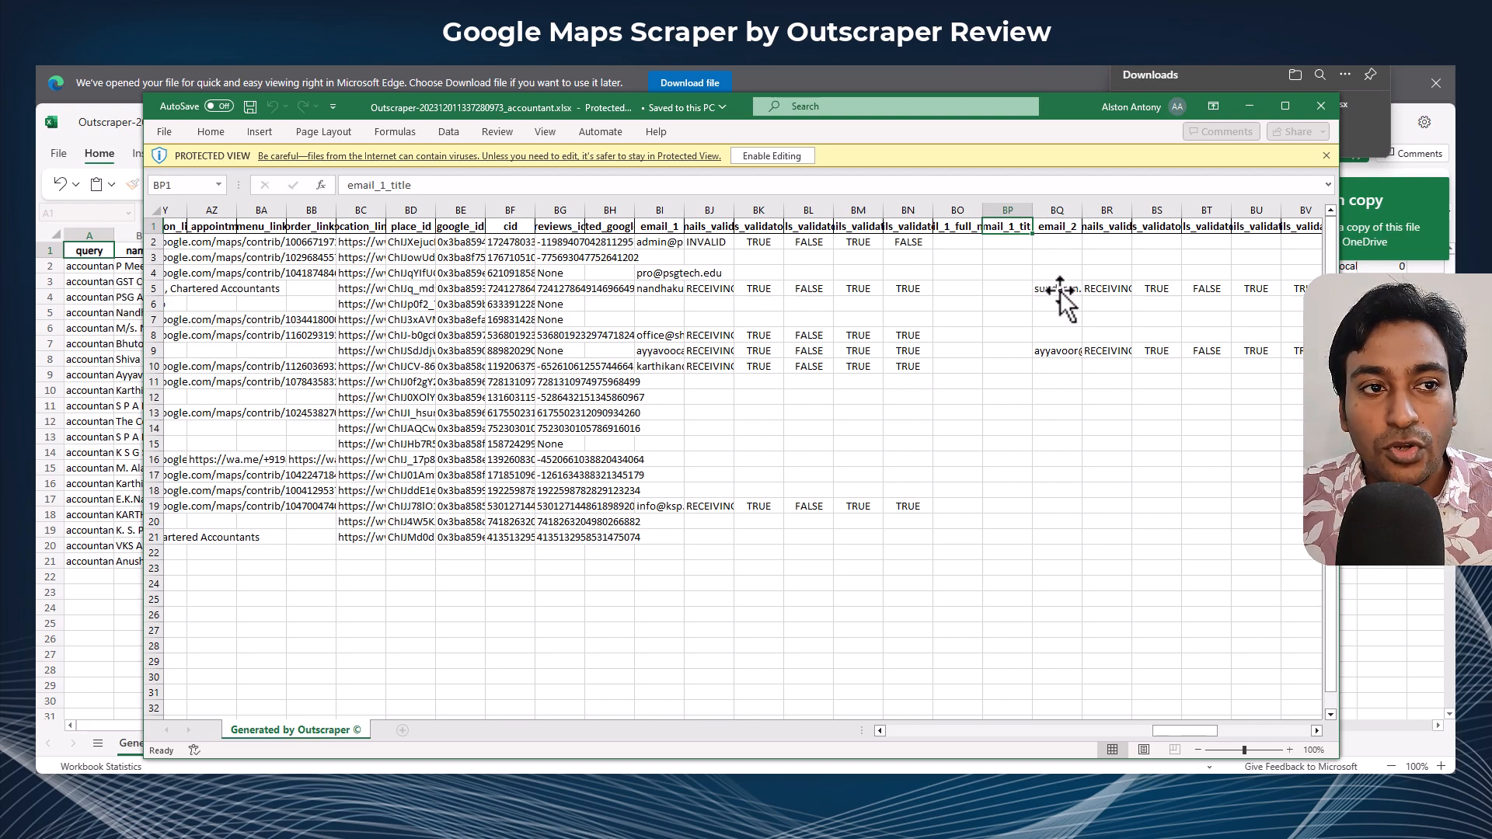
click(1066, 230)
click(1097, 234)
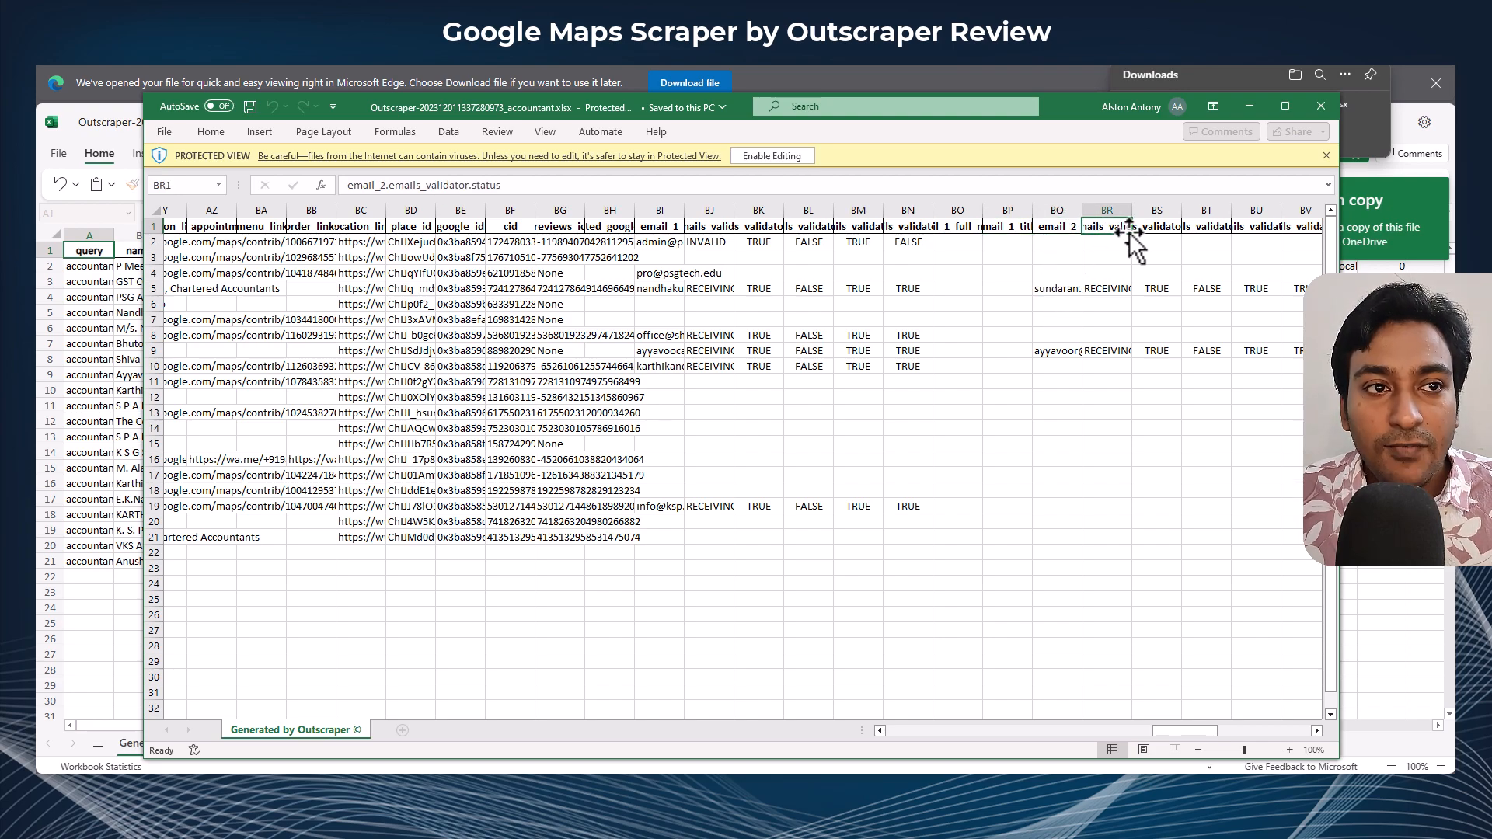
click(1155, 230)
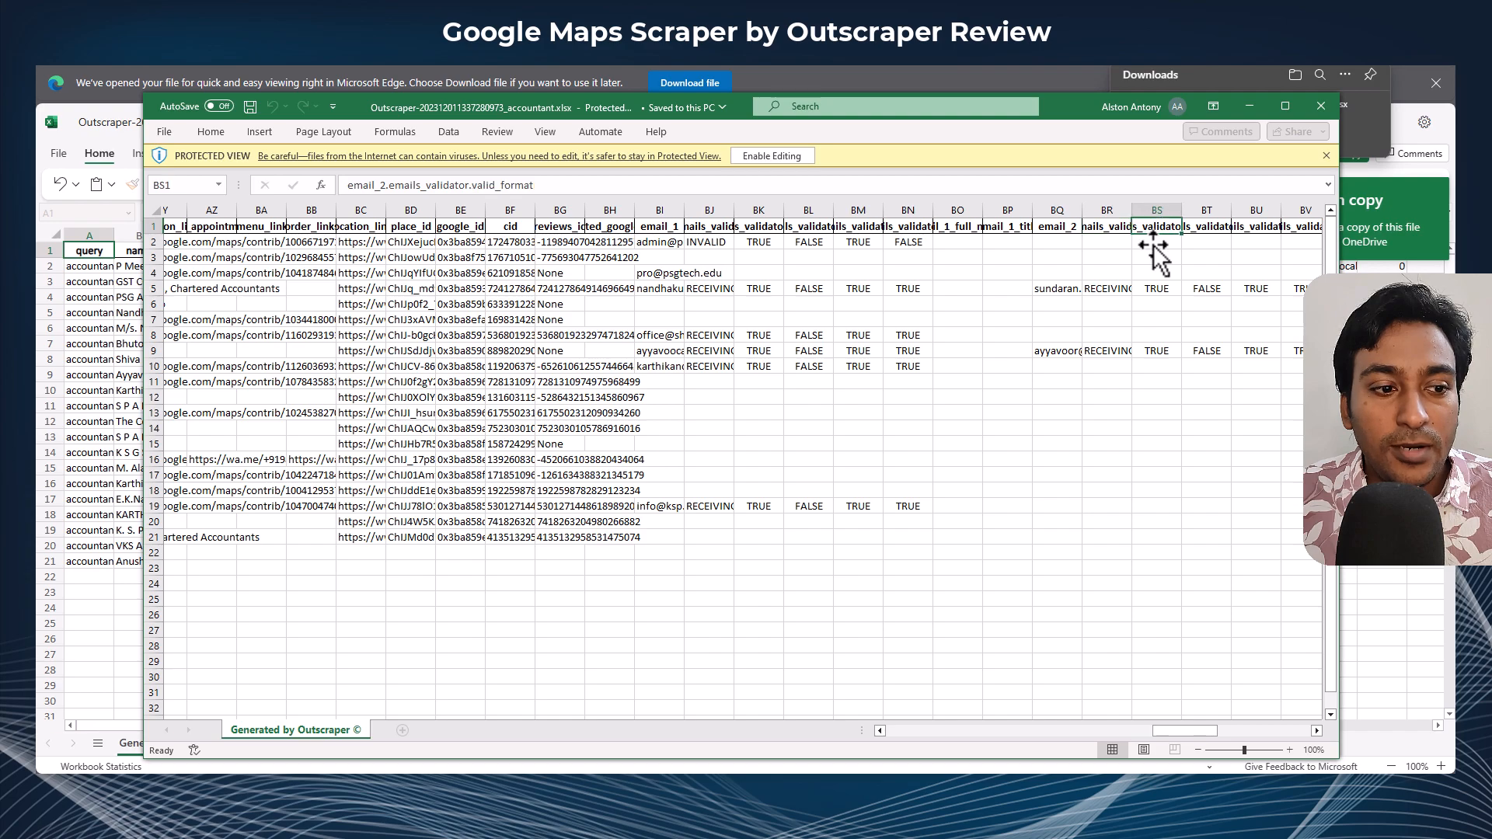
Step: Review the phone_1 to phone_3 and social media columns from facebook to vimeo, and close the workbook
drag(1182, 730, 1231, 731)
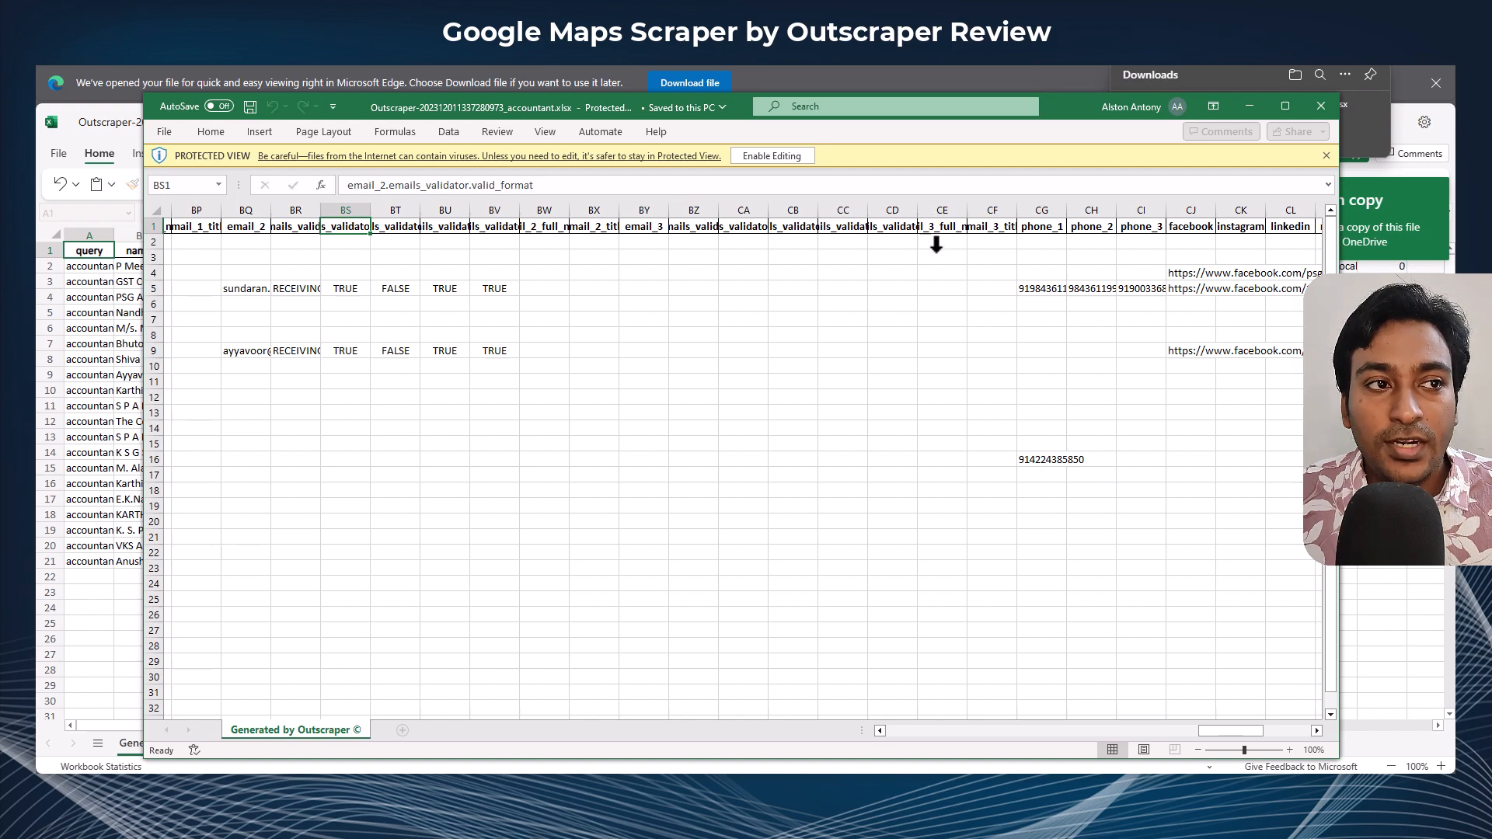
click(1042, 225)
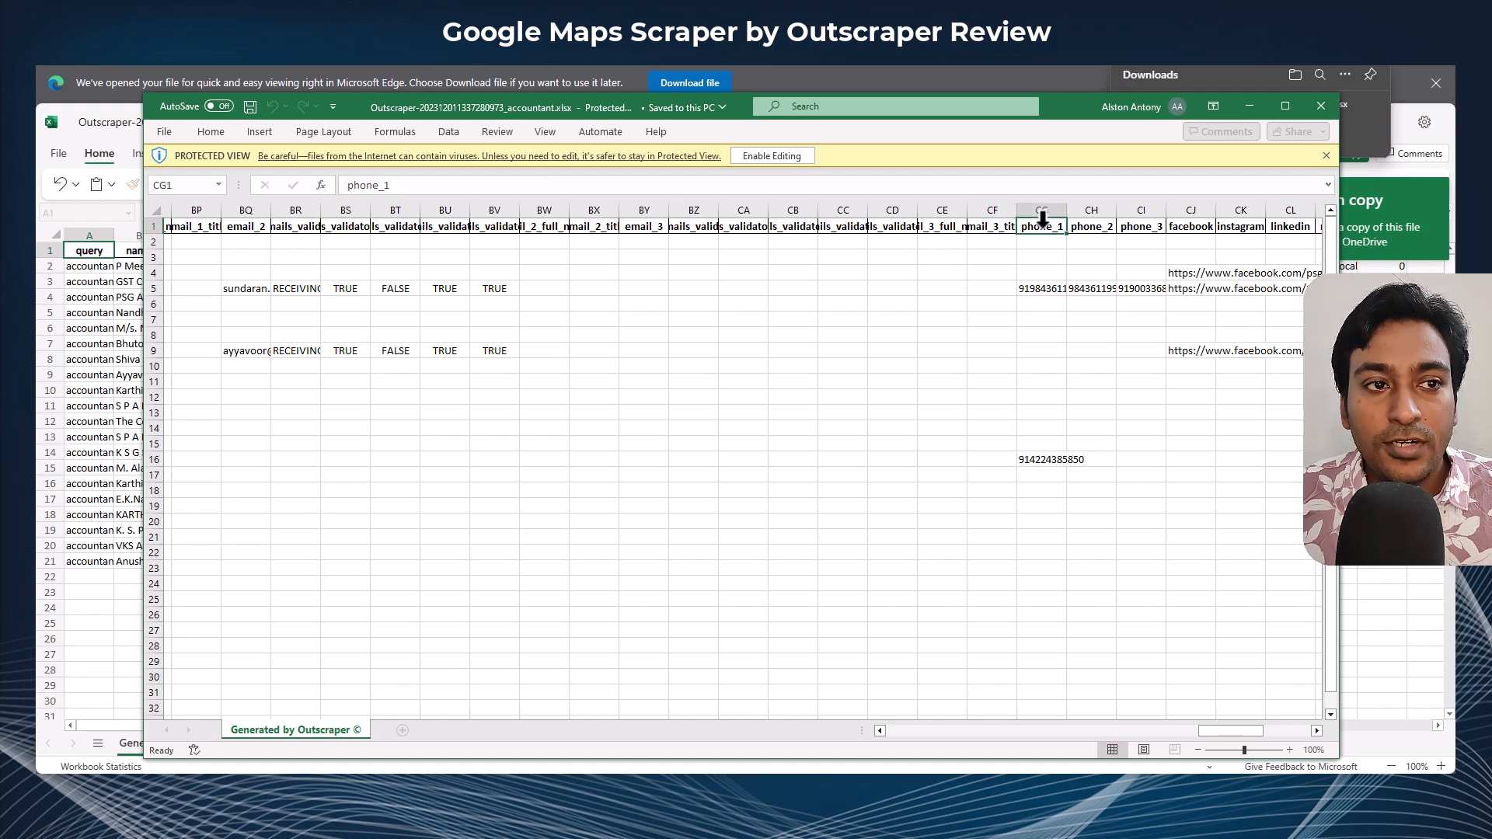
drag(1209, 734, 1239, 737)
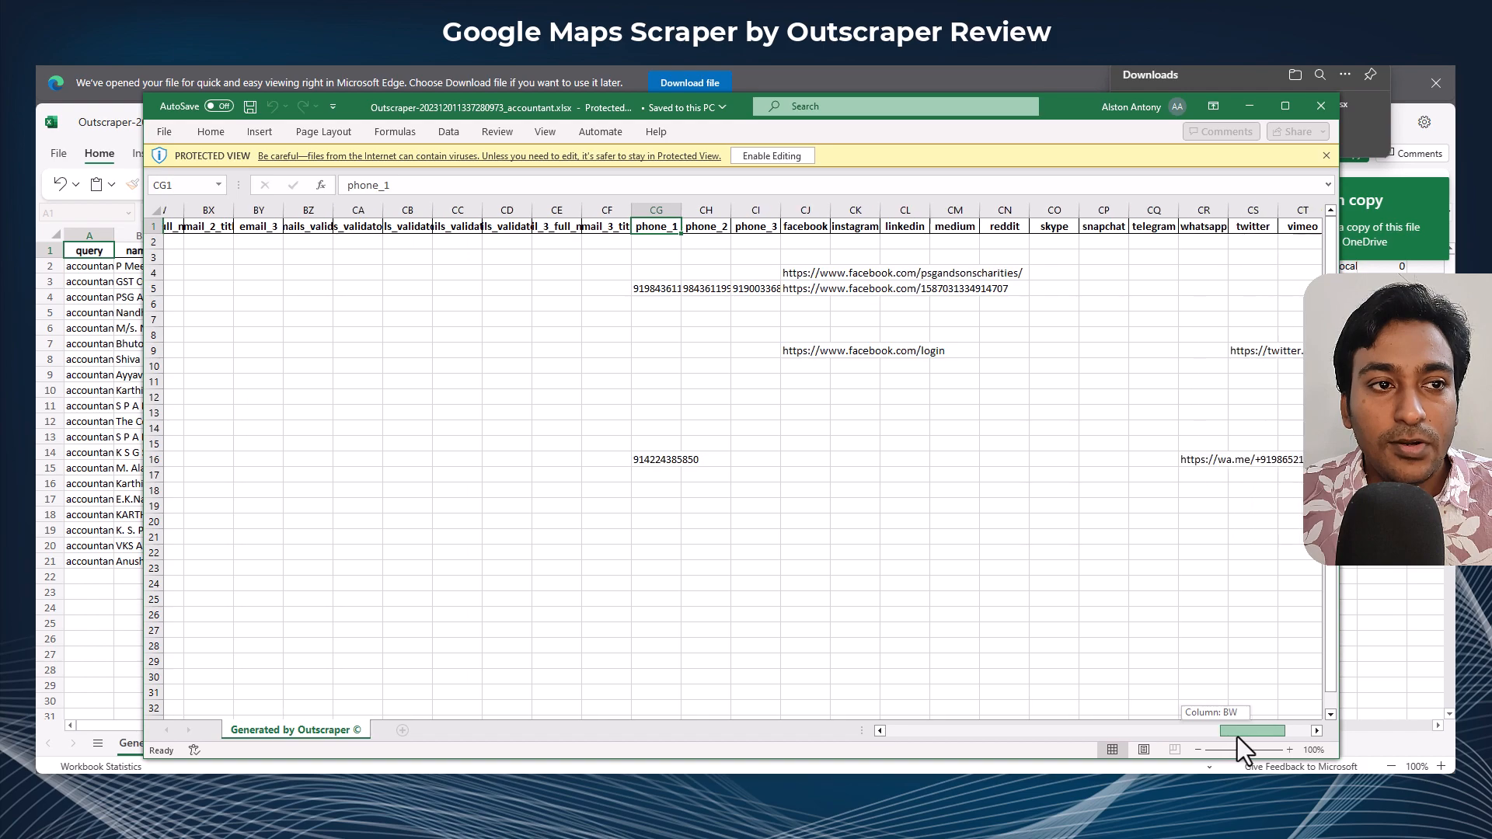
click(796, 231)
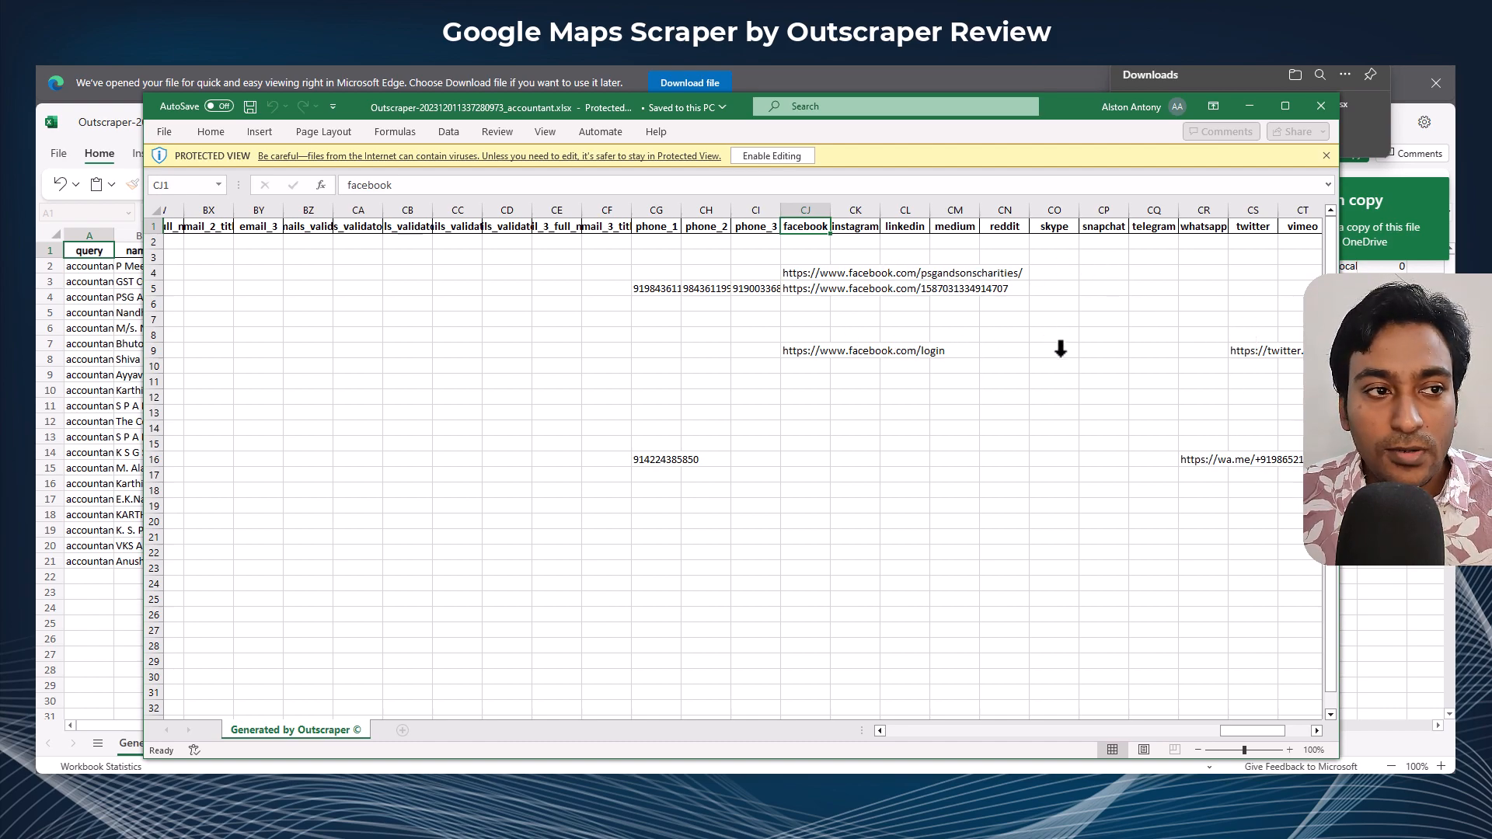
click(1317, 111)
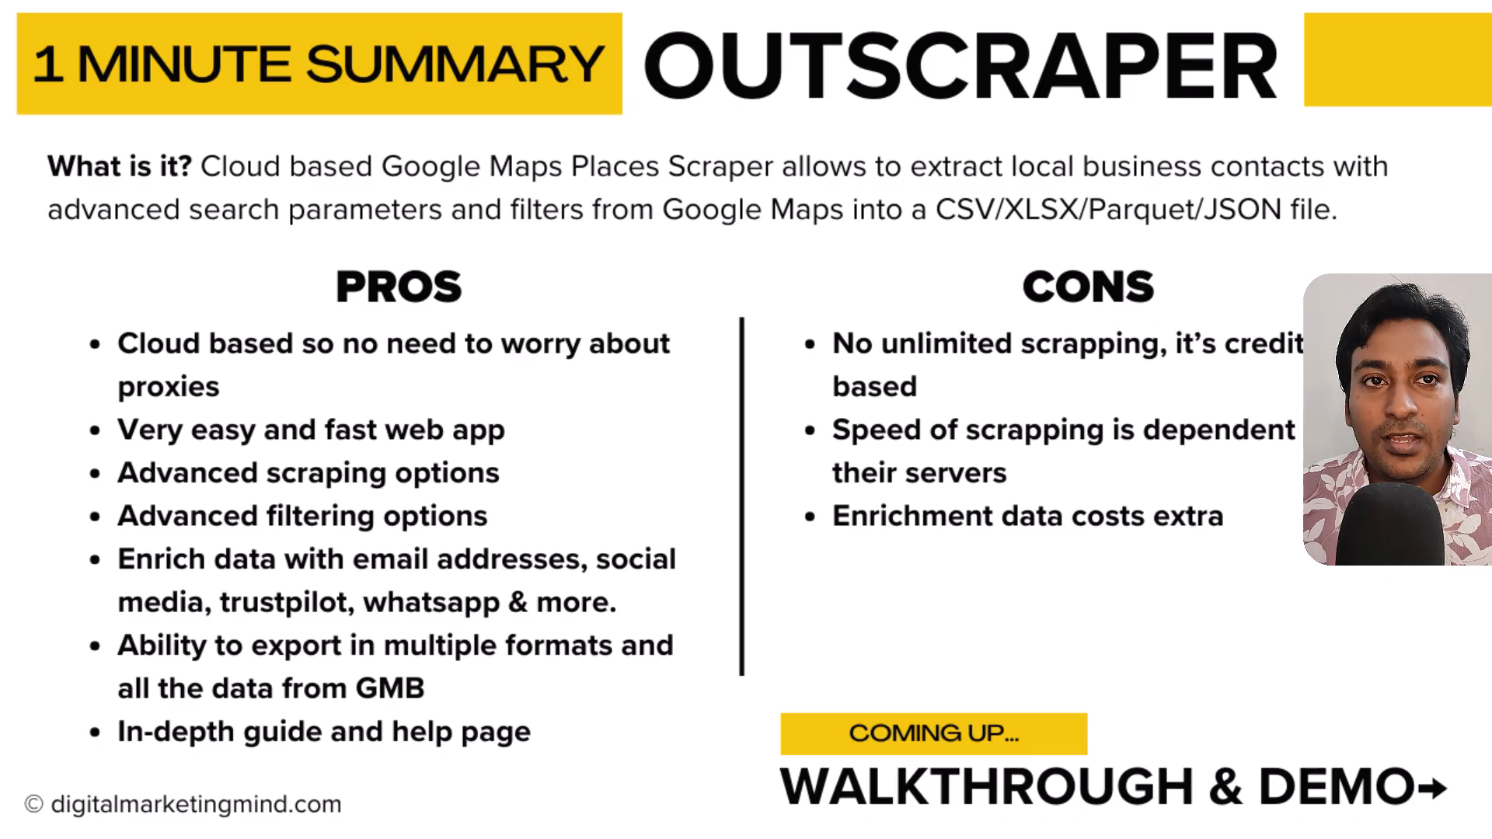